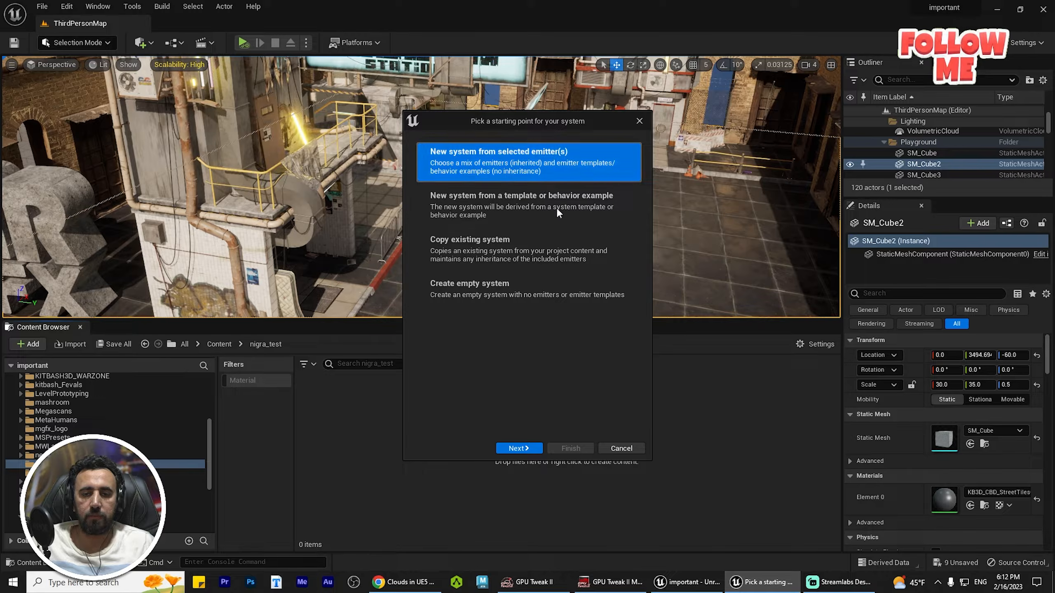
# Create a new Niagara system from selected emitters, using the Fountain template as its only emitter.
pyautogui.click(519, 448)
pyautogui.scroll(-4, 562, 346)
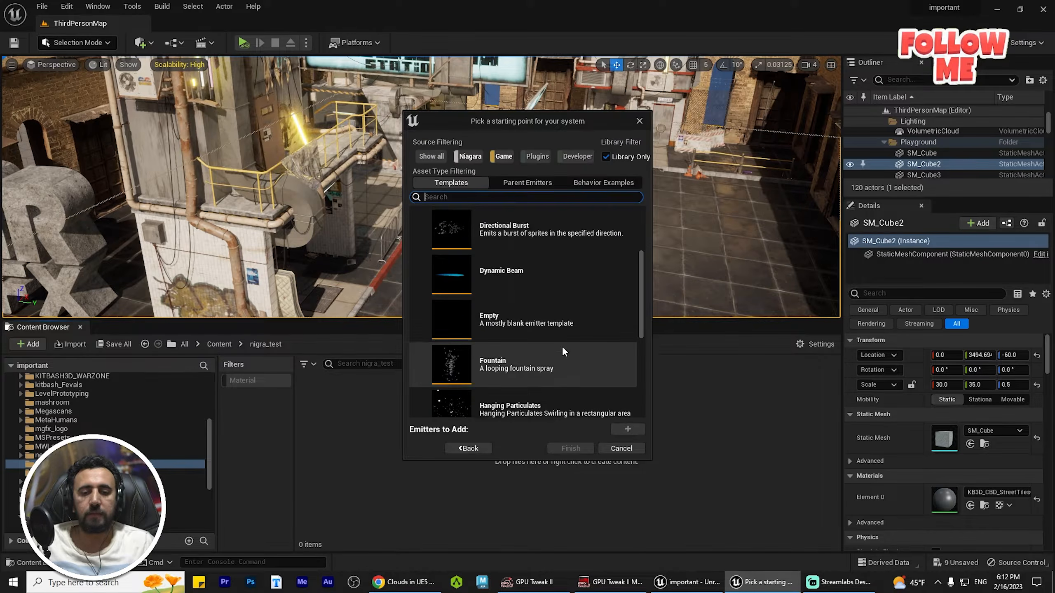
pyautogui.click(452, 326)
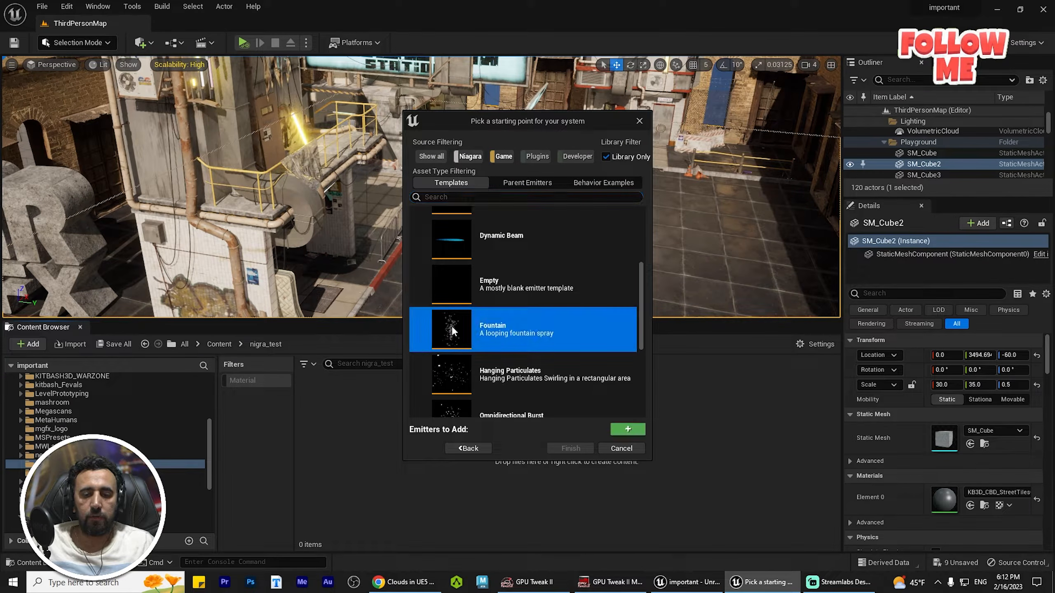
pyautogui.doubleClick(460, 329)
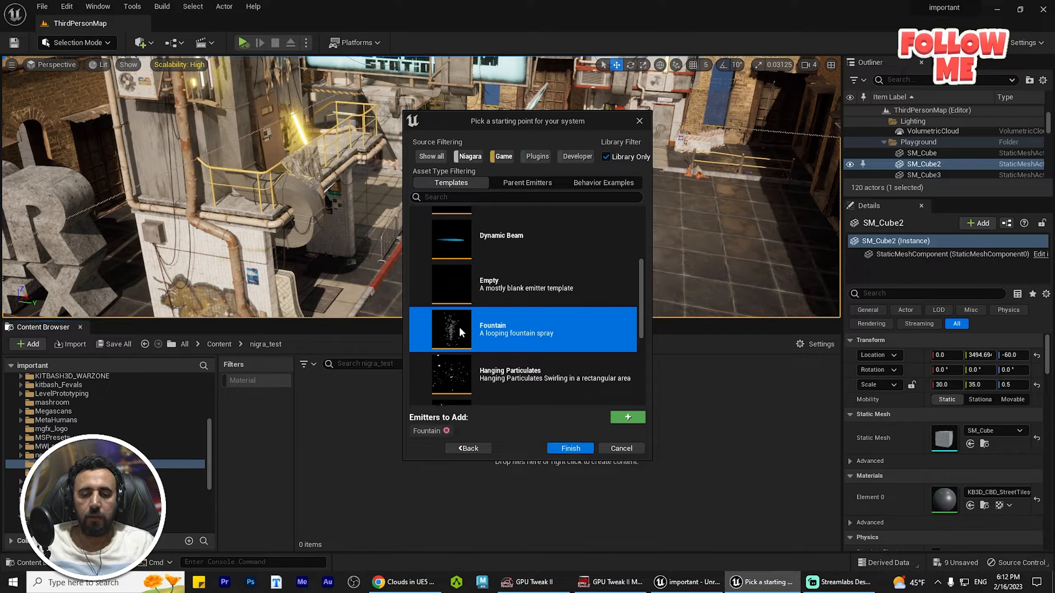
pyautogui.click(572, 448)
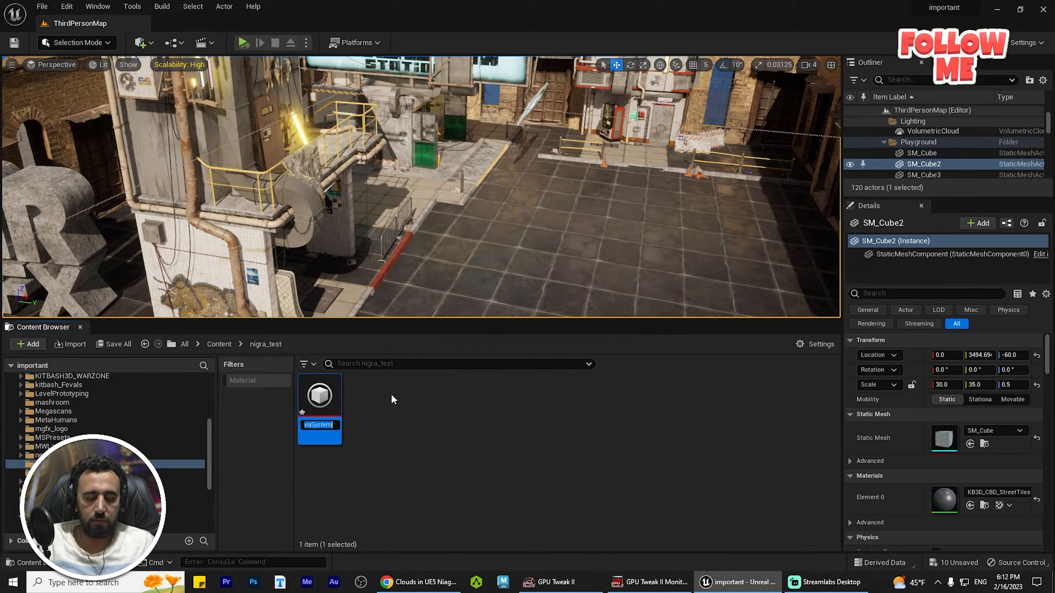
# Name the new Niagara system test_cloud.
pyautogui.write('t')
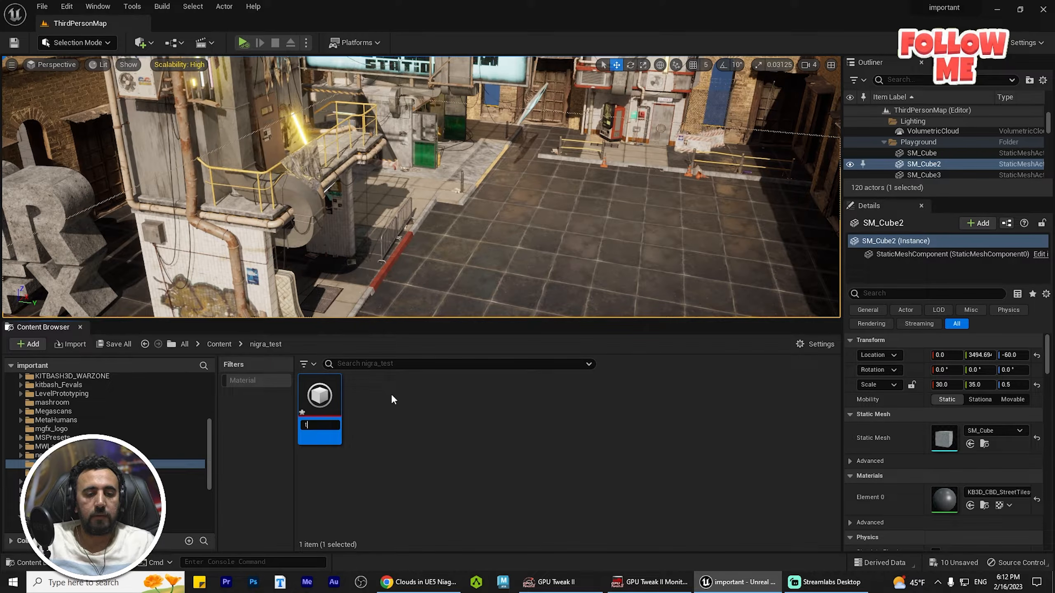
pyautogui.write('est_clou')
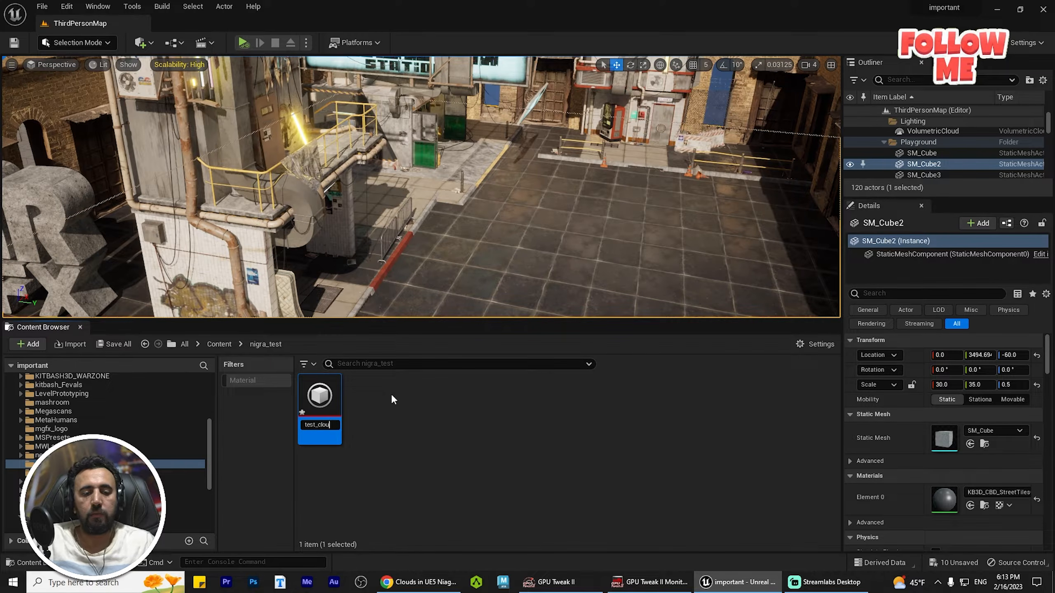
pyautogui.write('d')
pyautogui.press('Return')
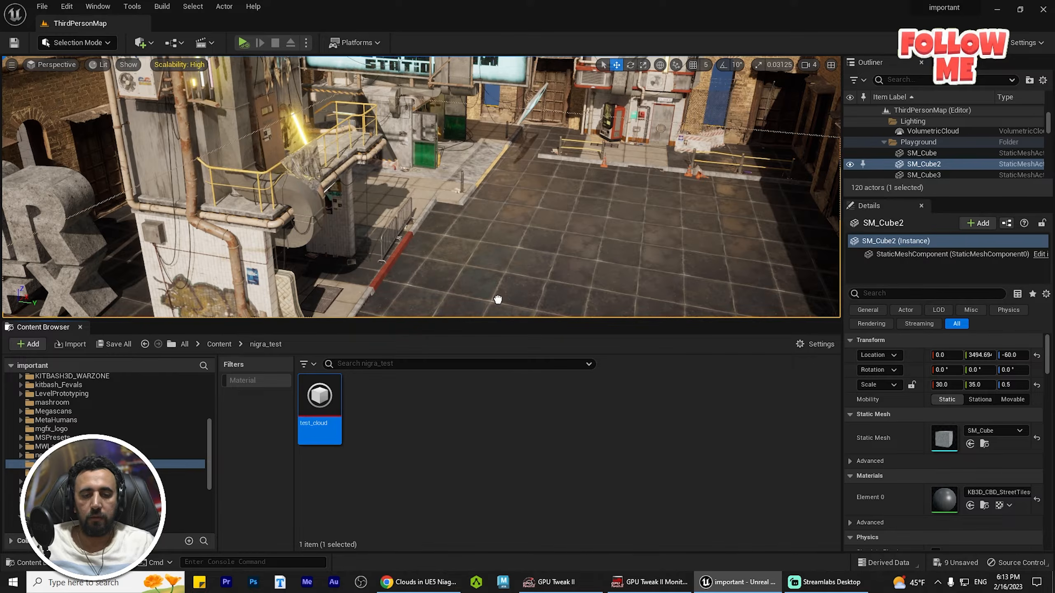
# Place the test_cloud system in the level on the tiled street floor.
pyautogui.moveTo(559, 270); pyautogui.dragTo(560, 270)
pyautogui.click(614, 411)
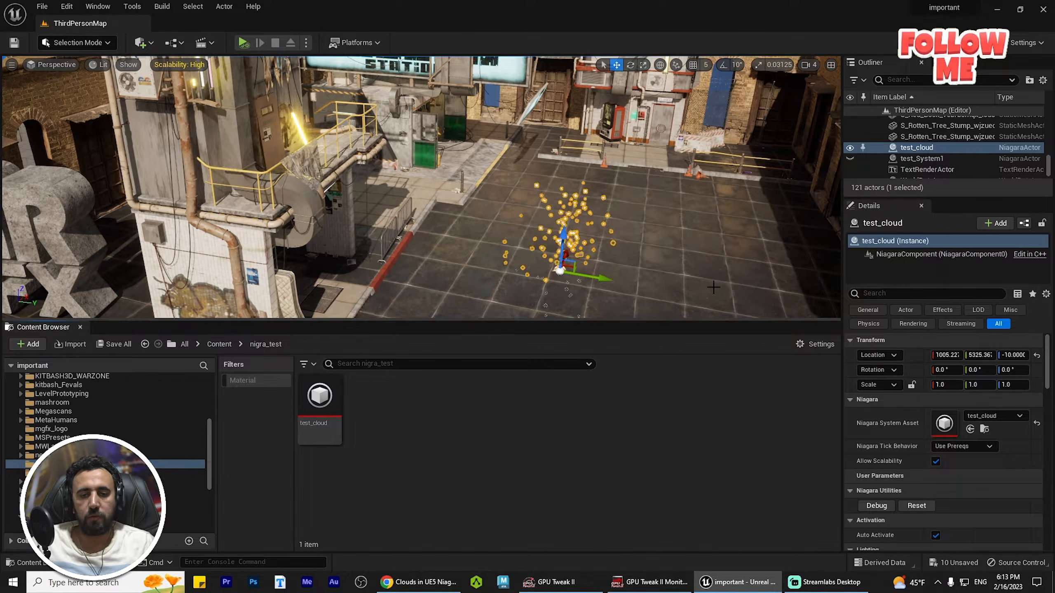
pyautogui.click(639, 249)
pyautogui.press('w')
pyautogui.moveTo(640, 249)
pyautogui.mouseDown(button='right')
pyautogui.moveTo(631, 237)
pyautogui.moveTo(602, 249)
pyautogui.moveTo(651, 253)
pyautogui.moveTo(650, 266)
pyautogui.moveTo(647, 254)
pyautogui.mouseUp(button='right')
pyautogui.press('w')
pyautogui.press('s')
pyautogui.press('s')
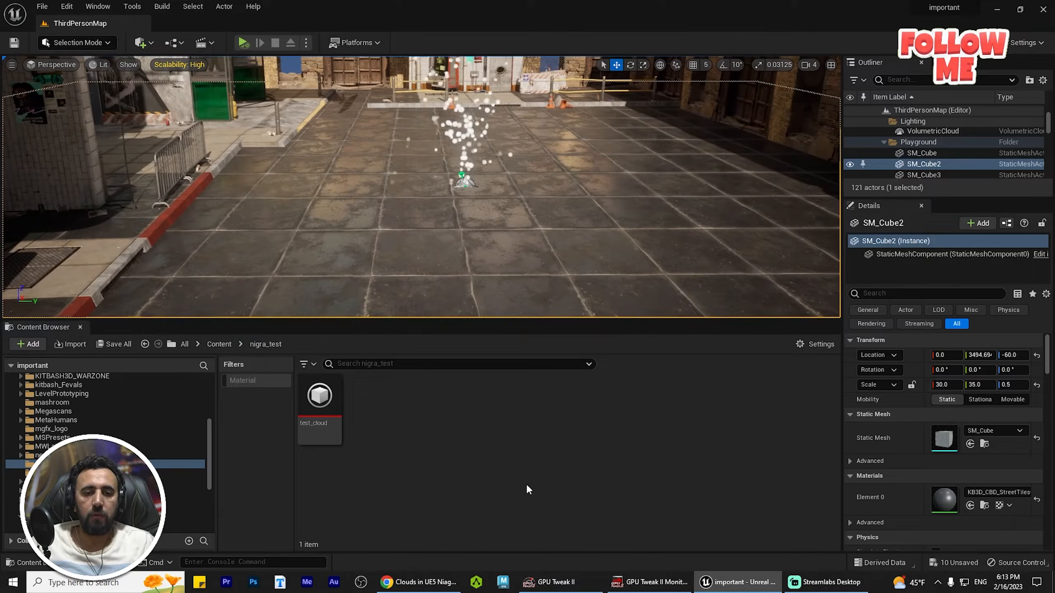
pyautogui.click(340, 410)
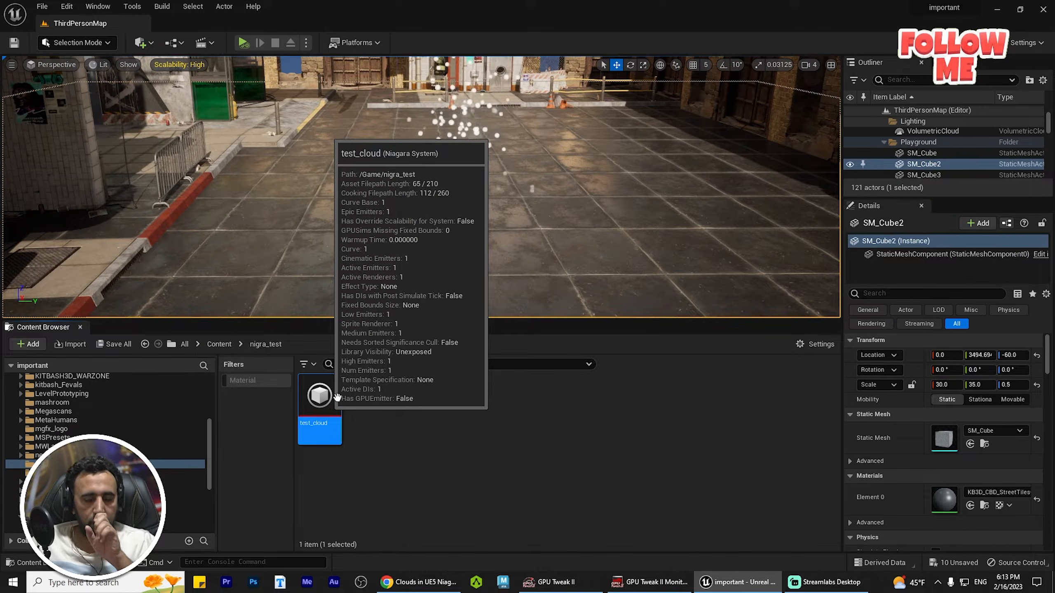
pyautogui.press('s')
pyautogui.moveTo(547, 215); pyautogui.dragTo(530, 260, button='right')
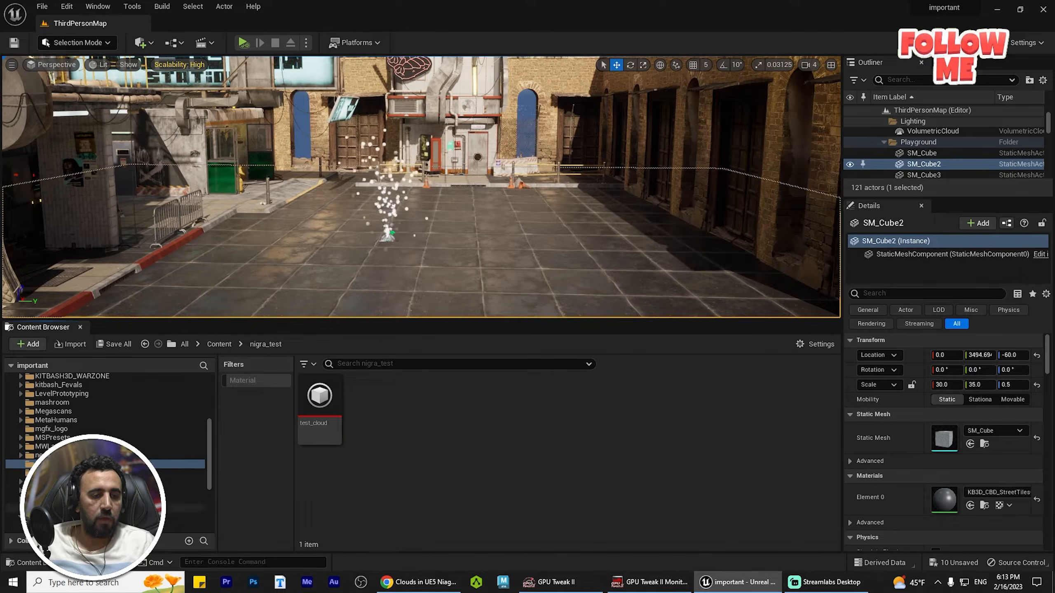
# Browse to the StarterContent particle materials and inspect the M_smoke_subUV material's graph and preview, closing it when done.
pyautogui.moveTo(211, 457); pyautogui.dragTo(212, 469)
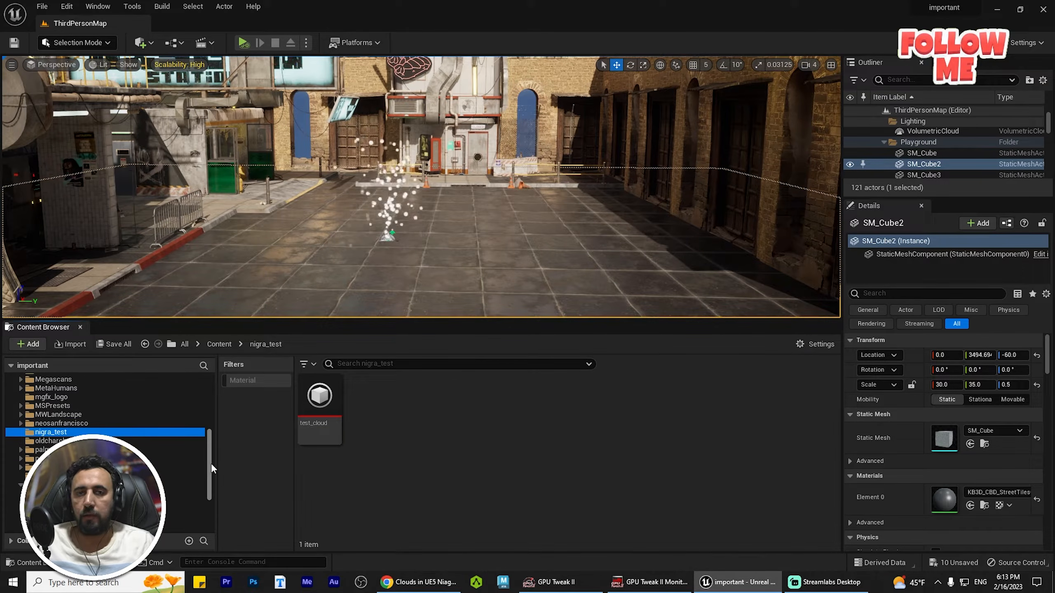
pyautogui.click(58, 485)
pyautogui.scroll(-4, 59, 485)
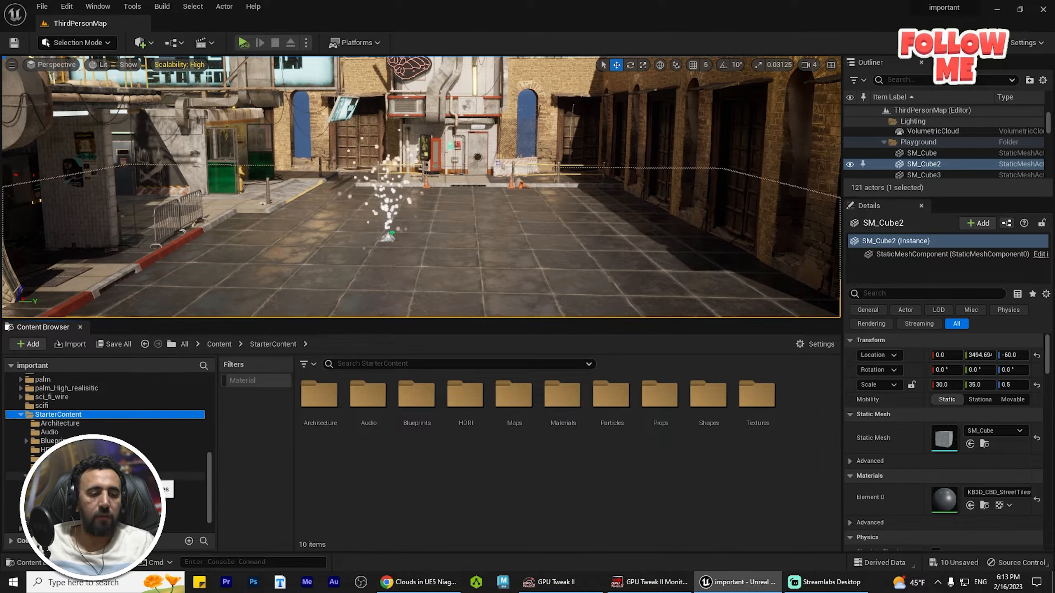
pyautogui.click(20, 477)
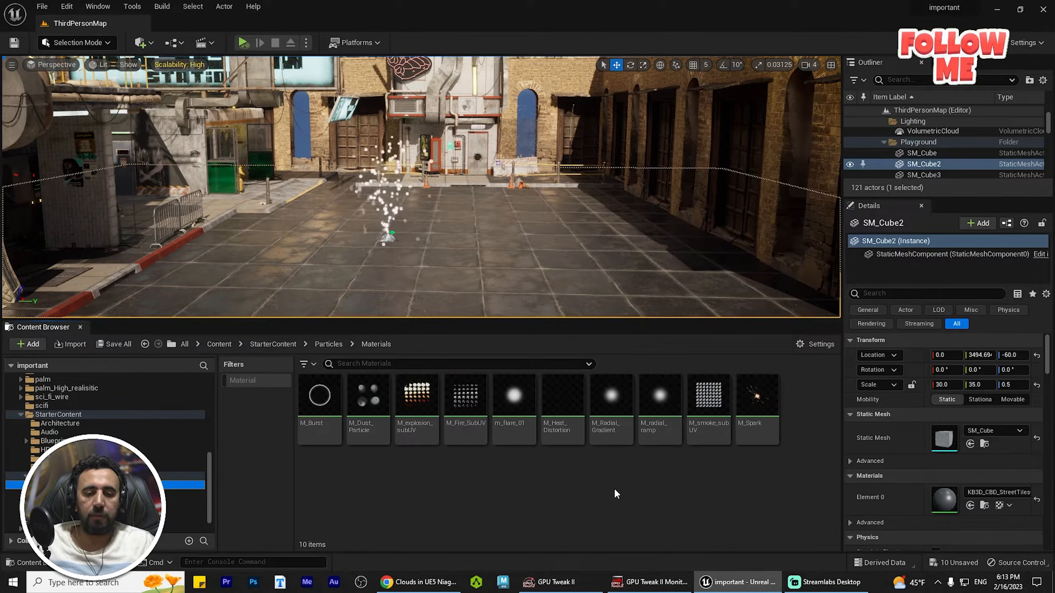
pyautogui.doubleClick(712, 402)
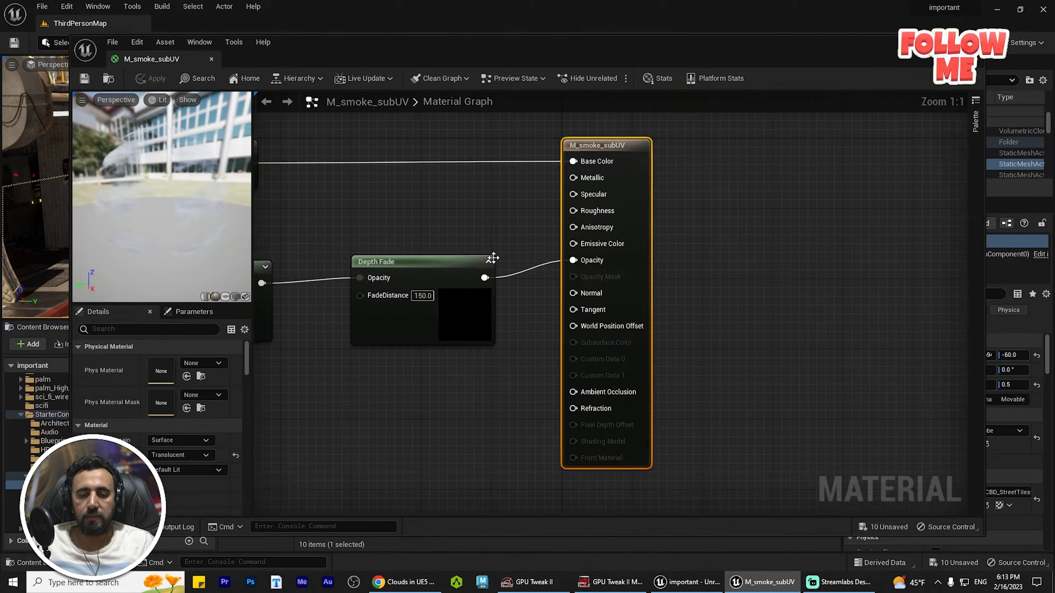
pyautogui.moveTo(409, 392); pyautogui.dragTo(744, 424, button='right')
pyautogui.moveTo(129, 227); pyautogui.dragTo(220, 283)
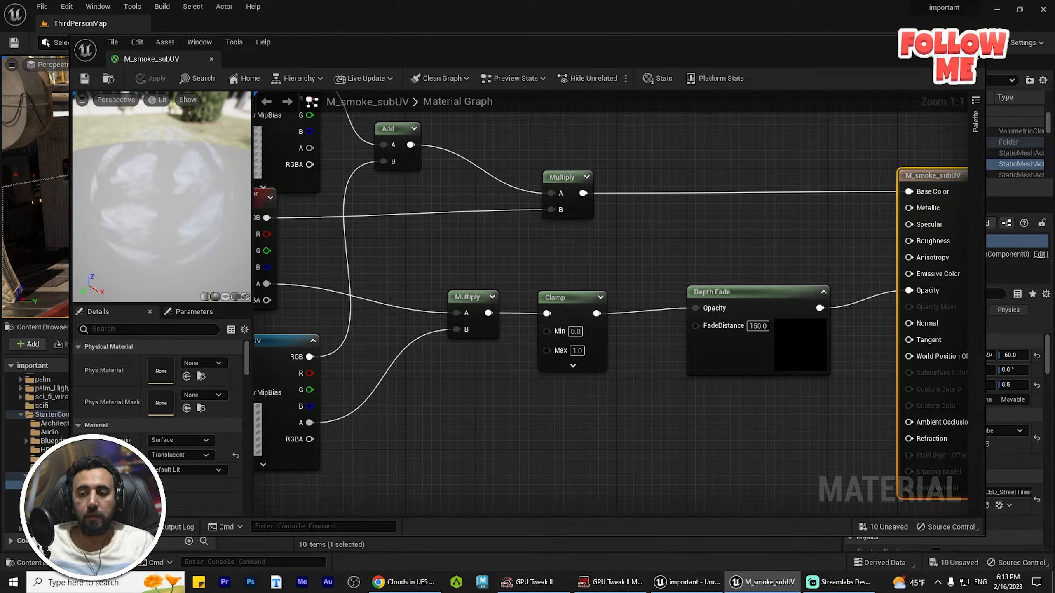
pyautogui.click(974, 44)
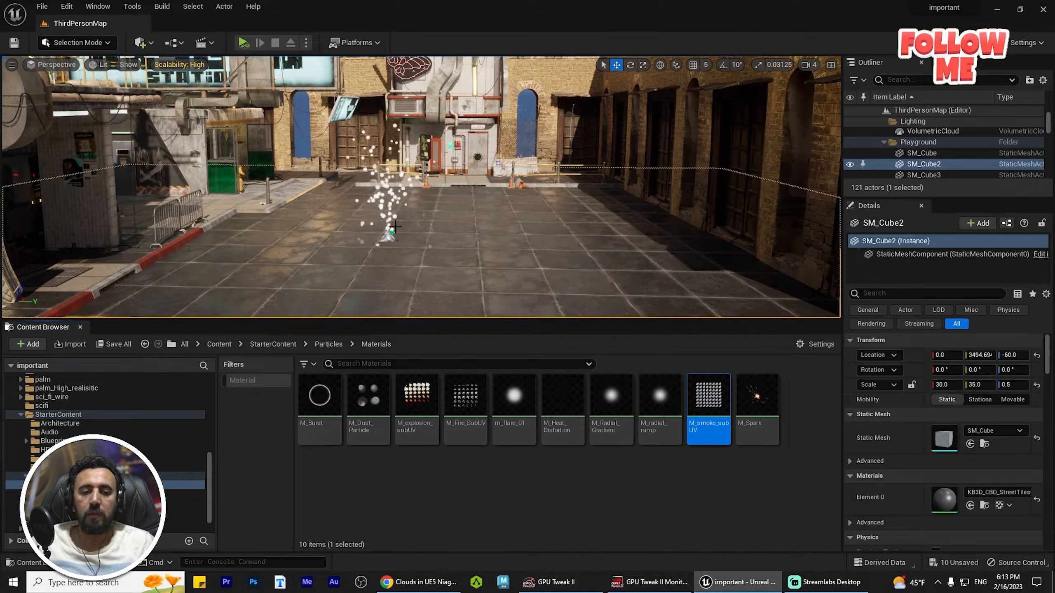
# Locate the placed test_cloud actor's system asset and open it in the Niagara editor.
pyautogui.click(388, 236)
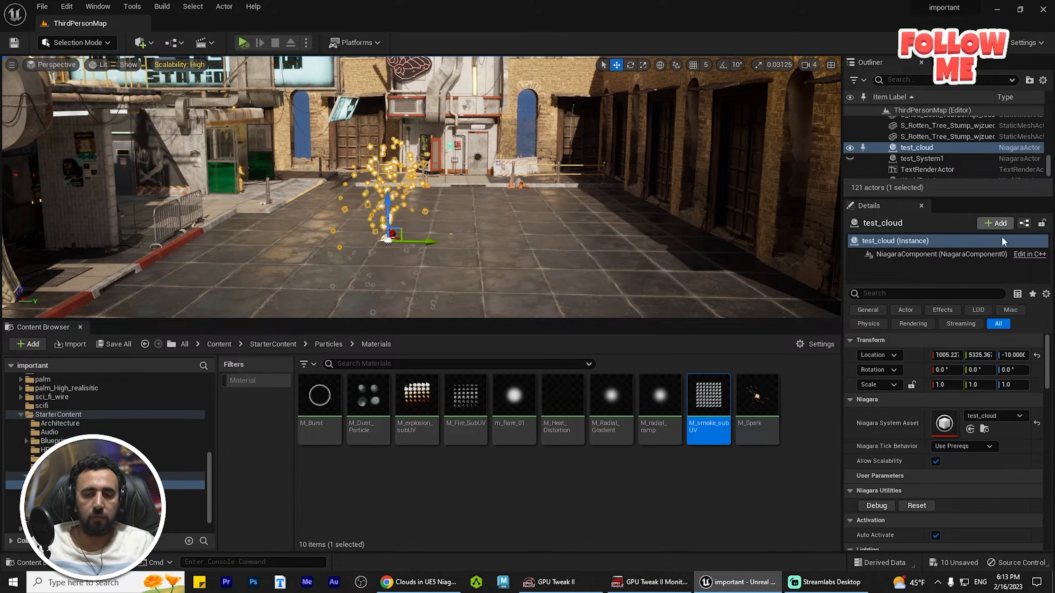
pyautogui.click(985, 428)
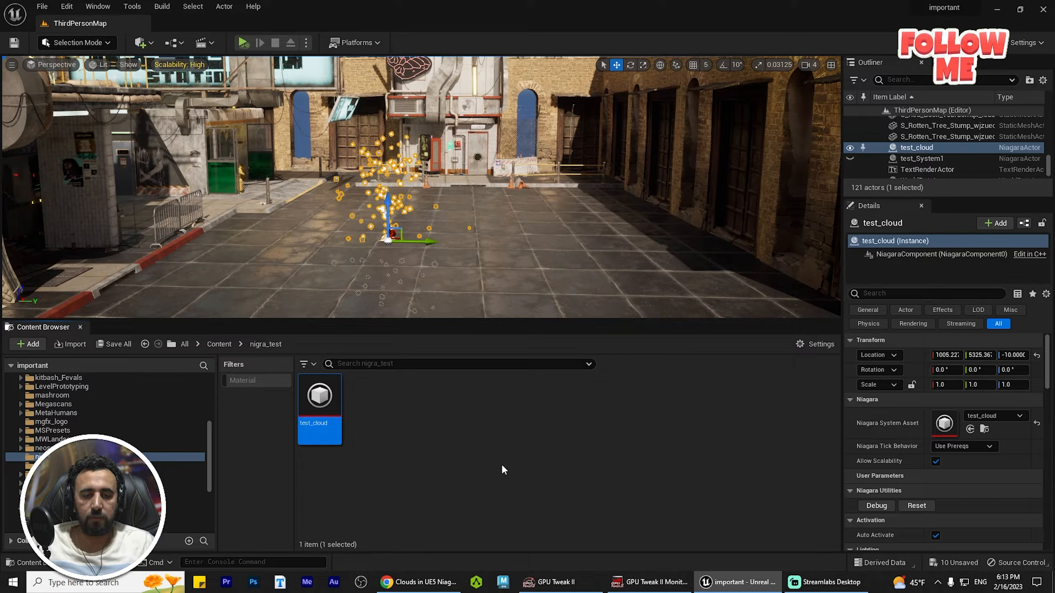
pyautogui.doubleClick(317, 395)
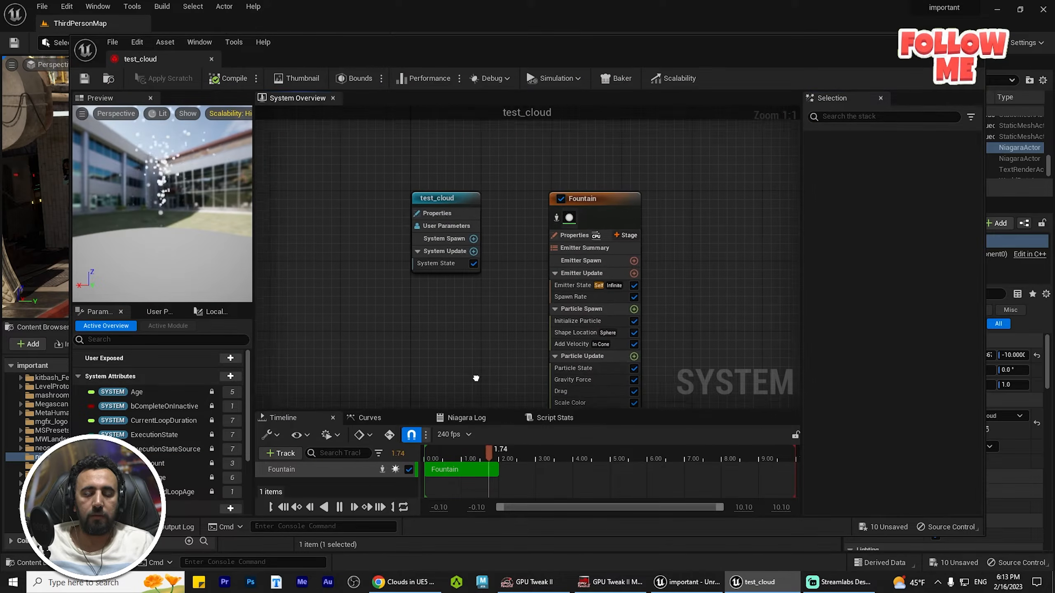
pyautogui.moveTo(466, 340); pyautogui.dragTo(376, 287, button='right')
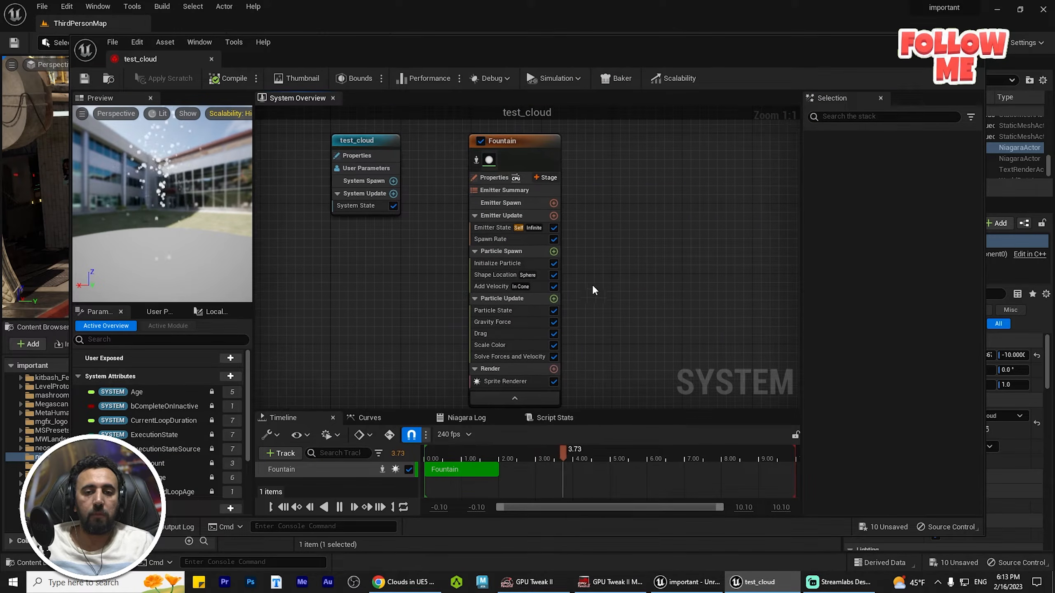
pyautogui.moveTo(616, 248)
pyautogui.mouseDown(button='right')
pyautogui.moveTo(612, 257)
pyautogui.moveTo(606, 233)
pyautogui.mouseUp(button='right')
# Set the Fountain emitter's Sprite Renderer material to M_smoke_subUV.
pyautogui.click(502, 149)
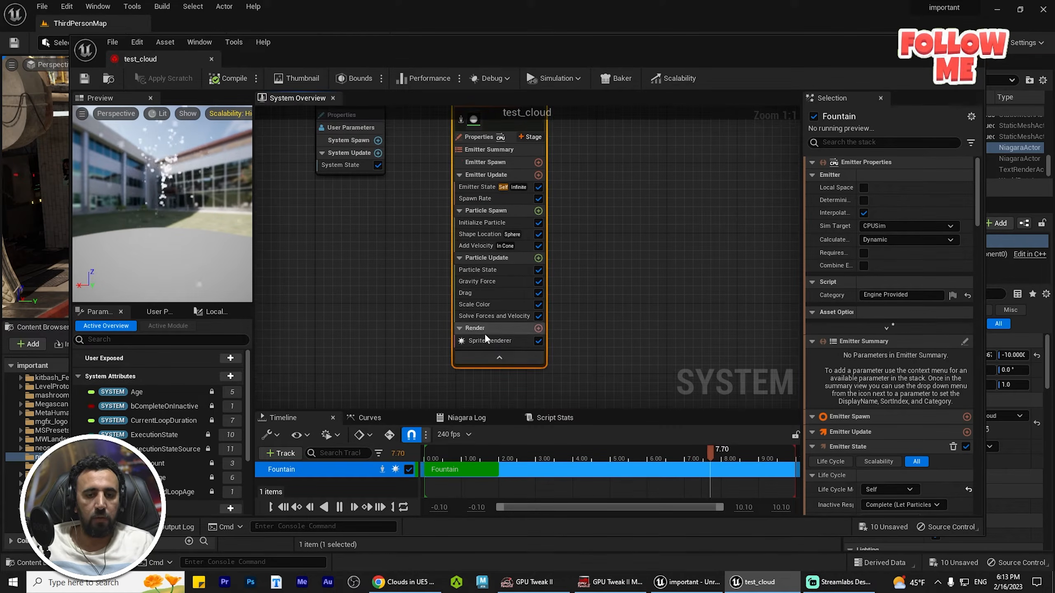
pyautogui.click(487, 342)
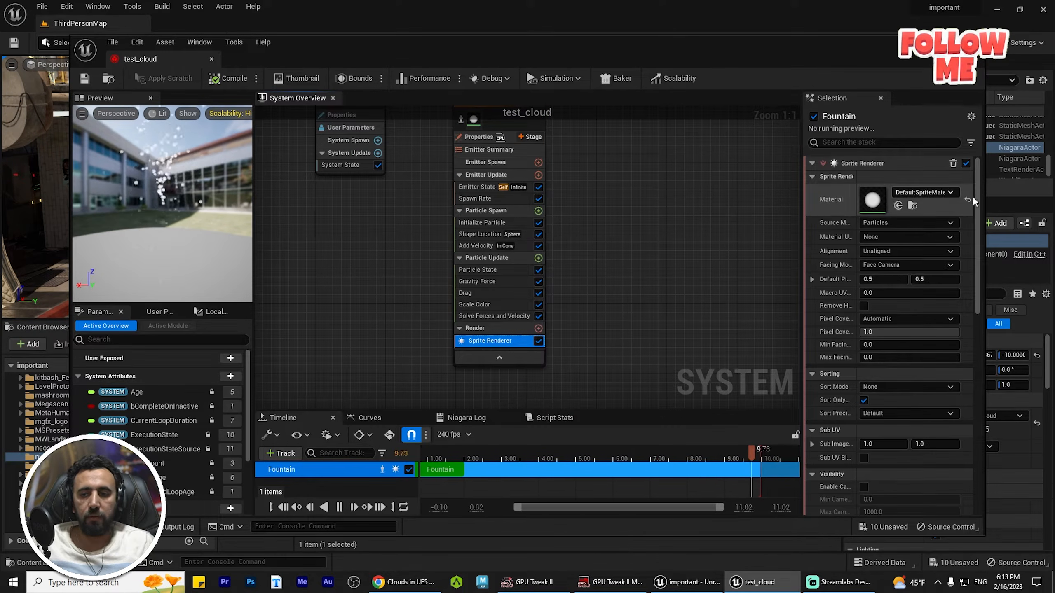
pyautogui.click(923, 192)
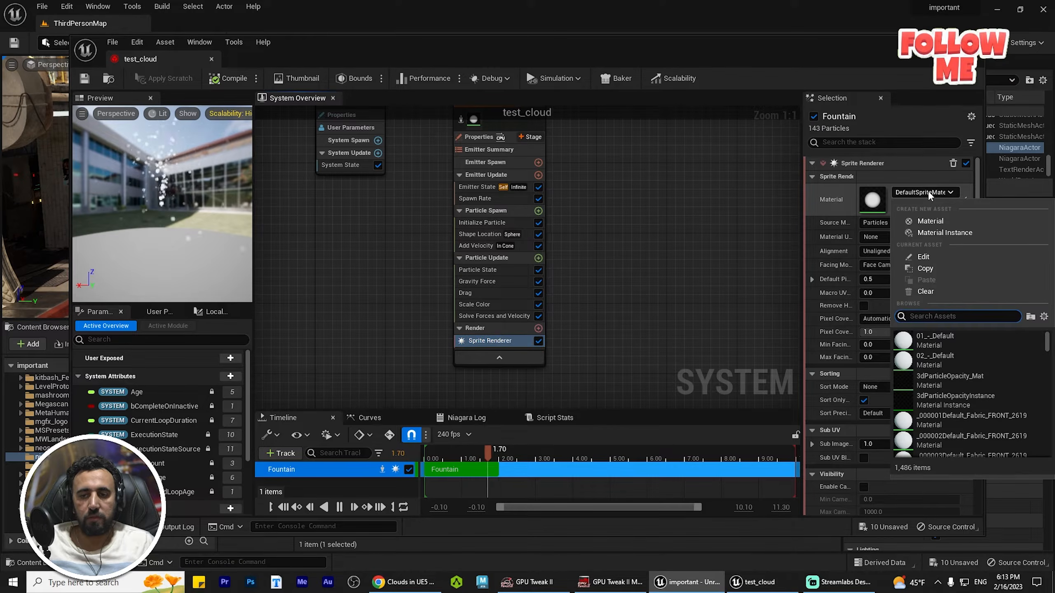
pyautogui.write('smoke')
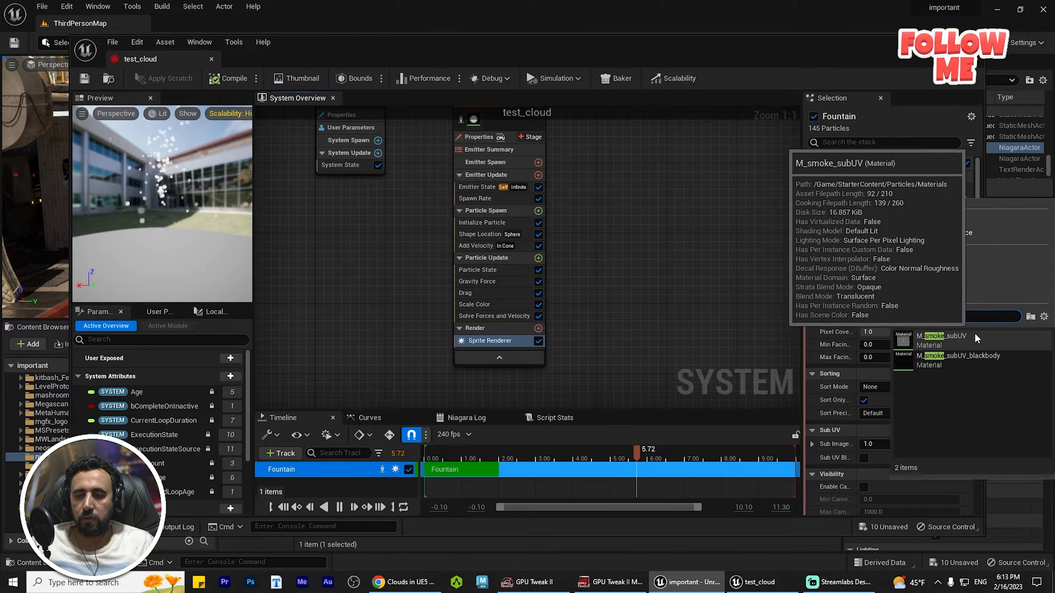
pyautogui.click(962, 334)
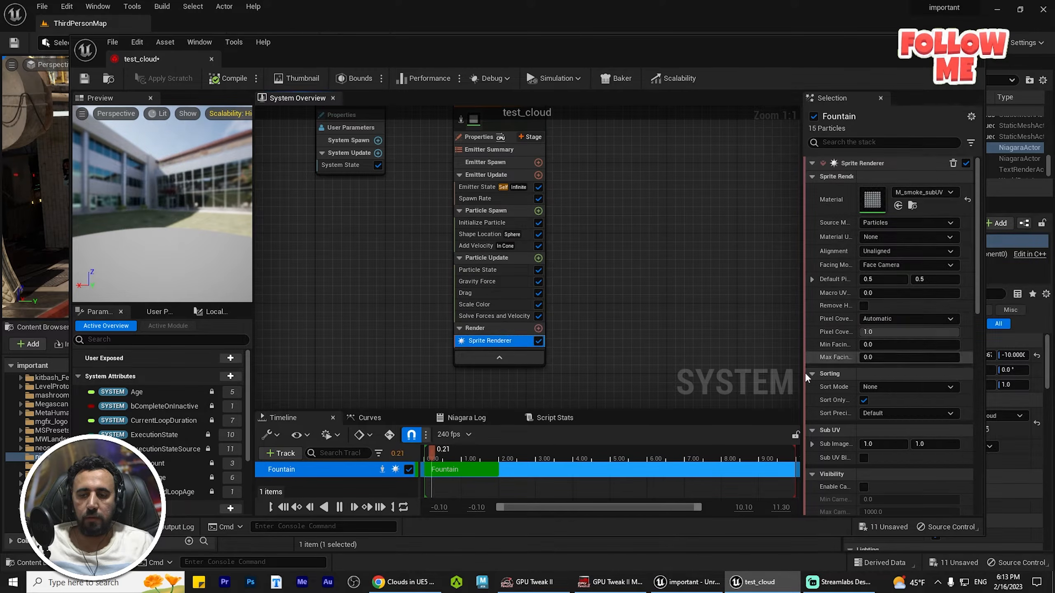
pyautogui.moveTo(147, 228); pyautogui.dragTo(160, 216)
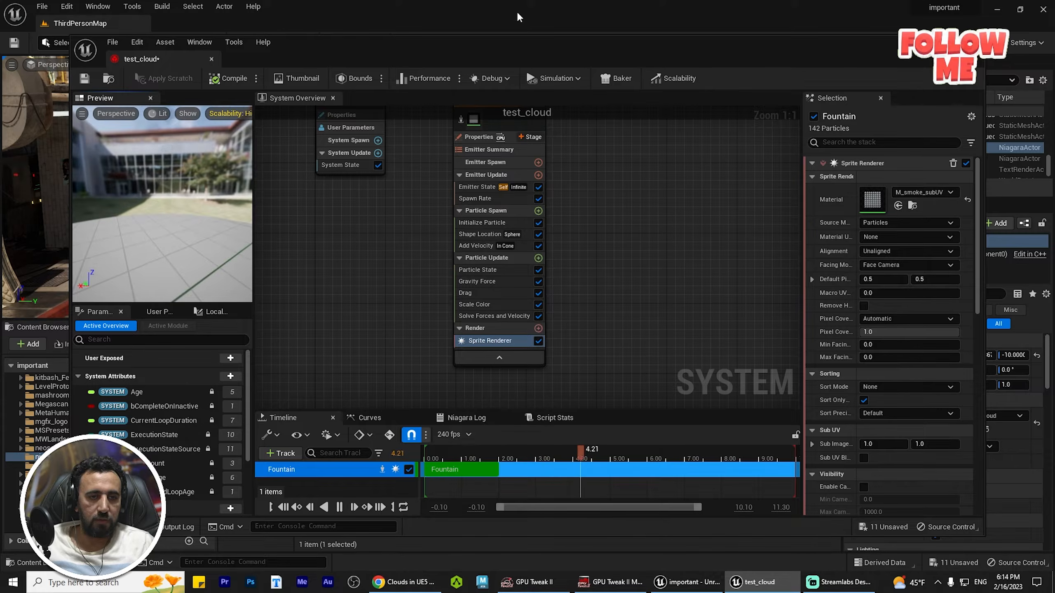
# Move the Niagara editor aside and examine the smoke material's sub-image grid in the StarterContent particle materials folder.
pyautogui.moveTo(457, 52); pyautogui.dragTo(778, 97)
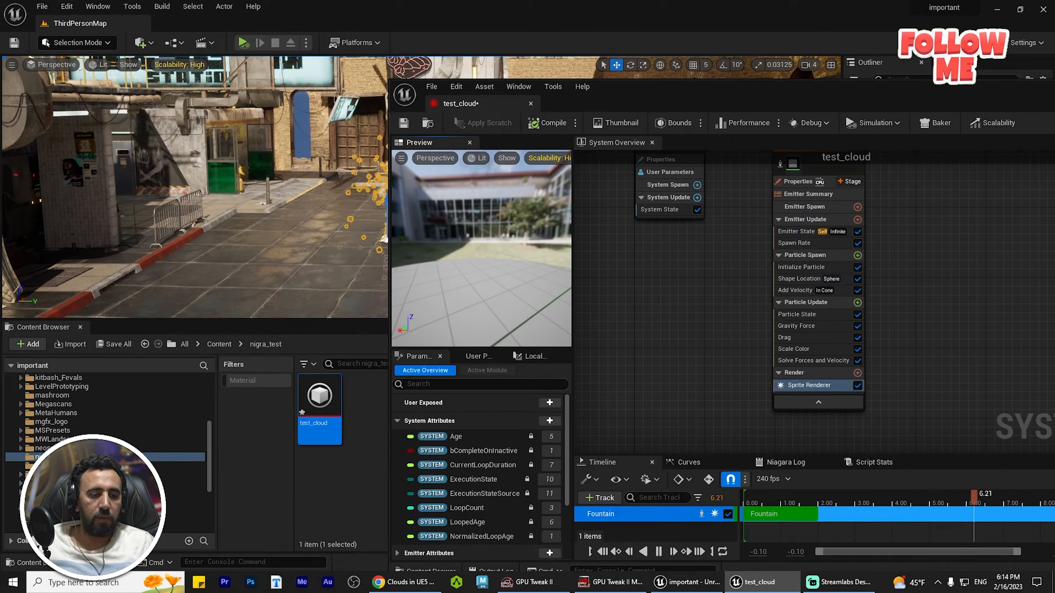
pyautogui.click(58, 509)
pyautogui.moveTo(687, 93); pyautogui.dragTo(855, 75)
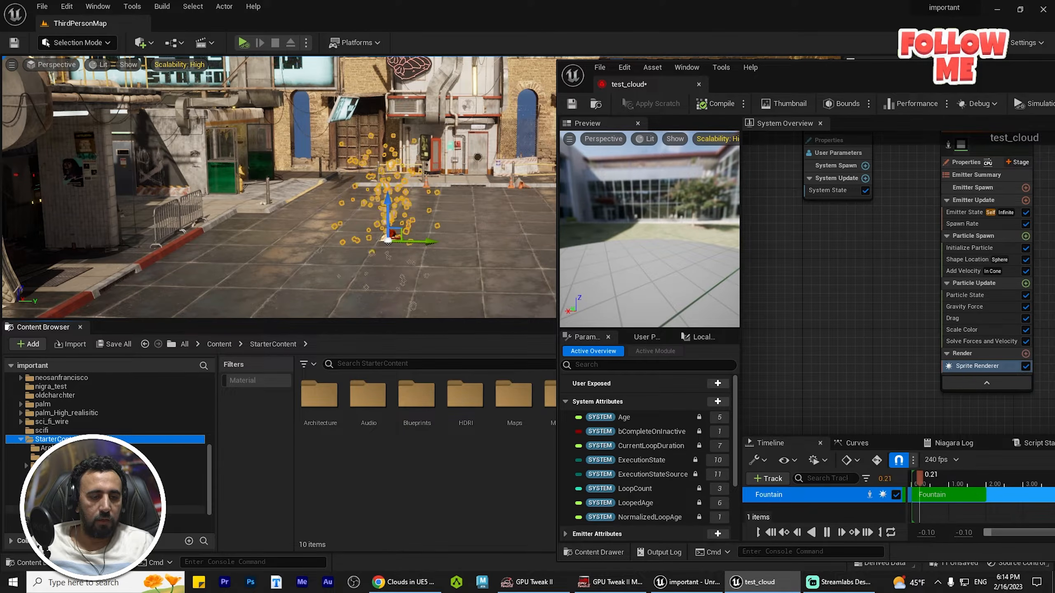
pyautogui.click(60, 510)
pyautogui.moveTo(871, 85); pyautogui.dragTo(524, 455)
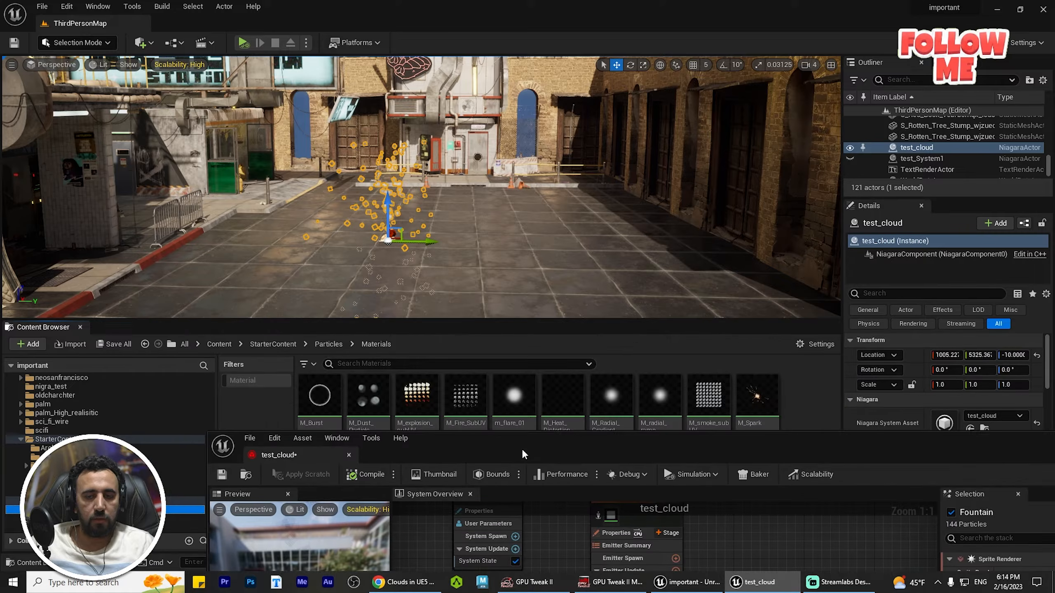
pyautogui.moveTo(717, 455); pyautogui.dragTo(554, 129)
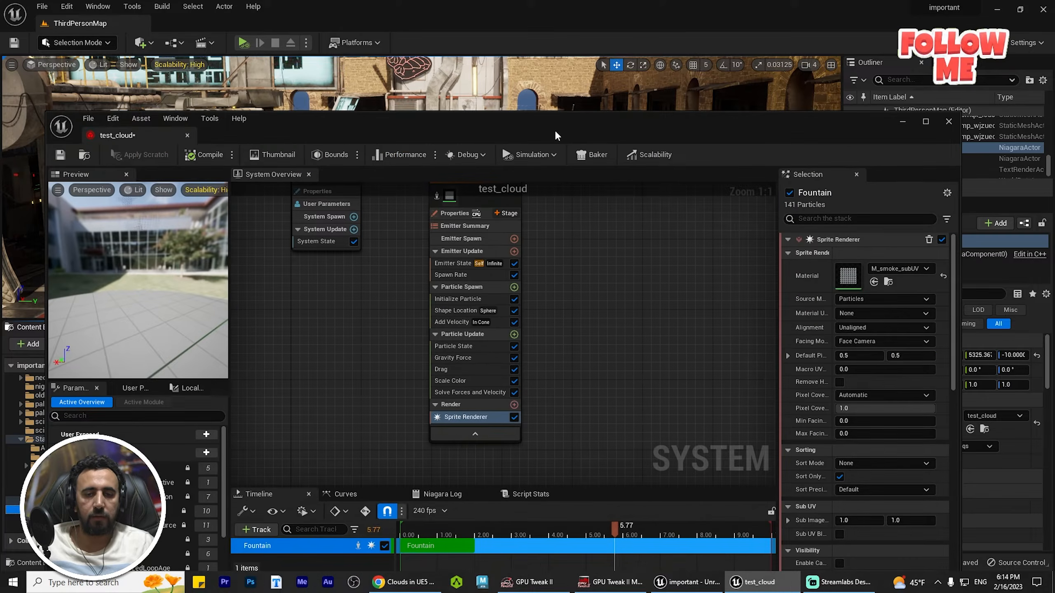
# Maximize the Niagara editor and set the Sprite Renderer's Sub UV Sub Image Size to 8 by 8.
pyautogui.doubleClick(556, 132)
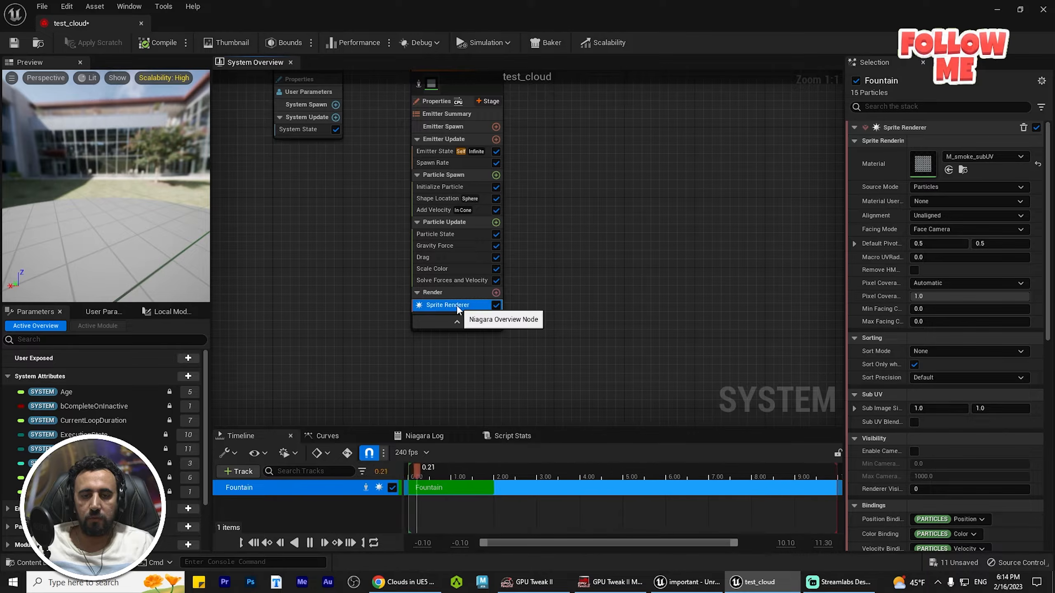
pyautogui.scroll(-2, 930, 358)
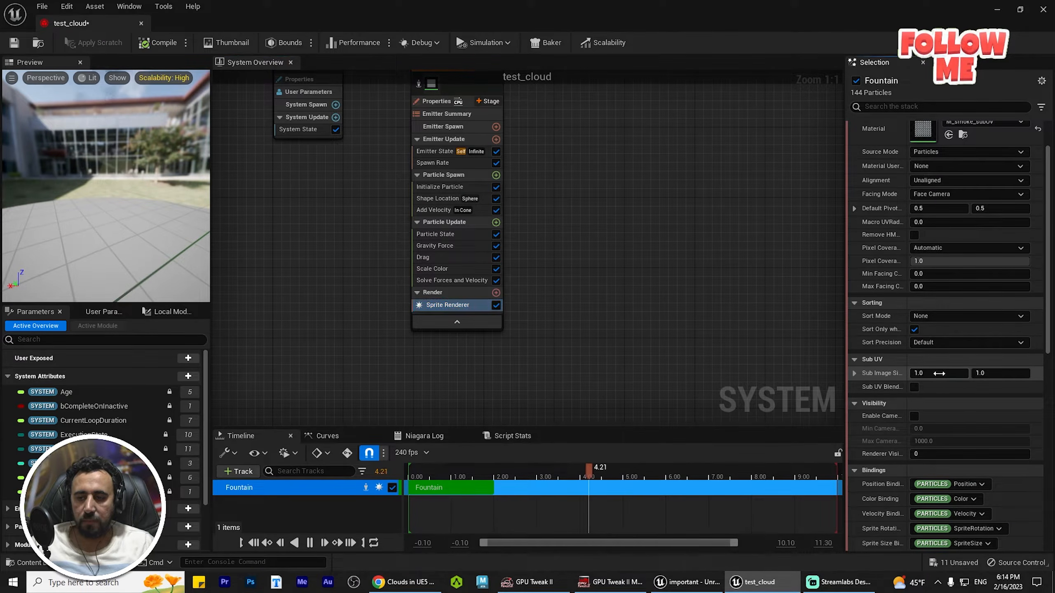
pyautogui.click(919, 372)
pyautogui.write('8')
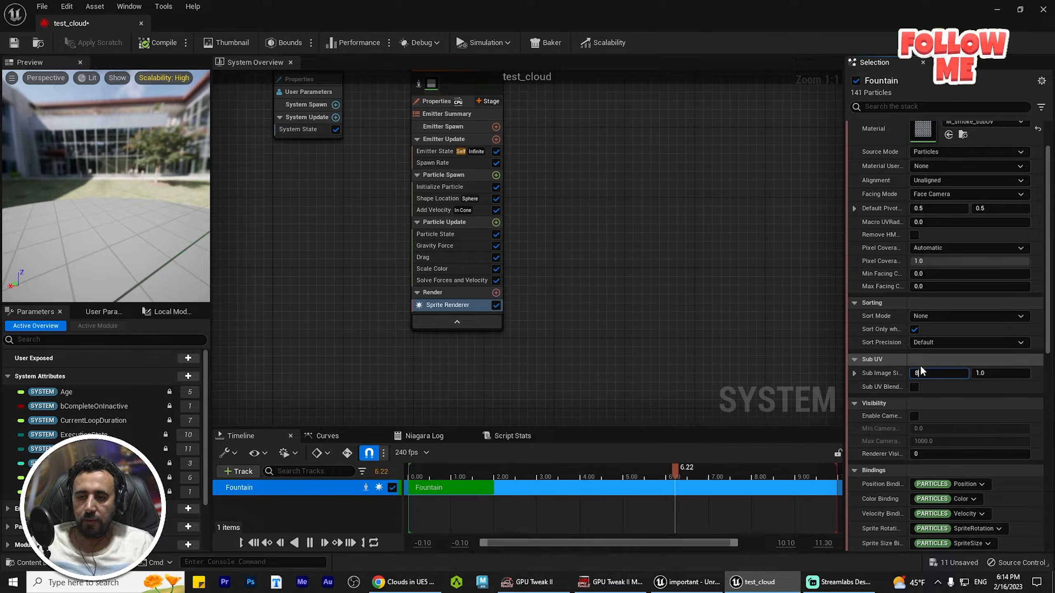
pyautogui.press('Tab')
pyautogui.write('8')
pyautogui.press('Return')
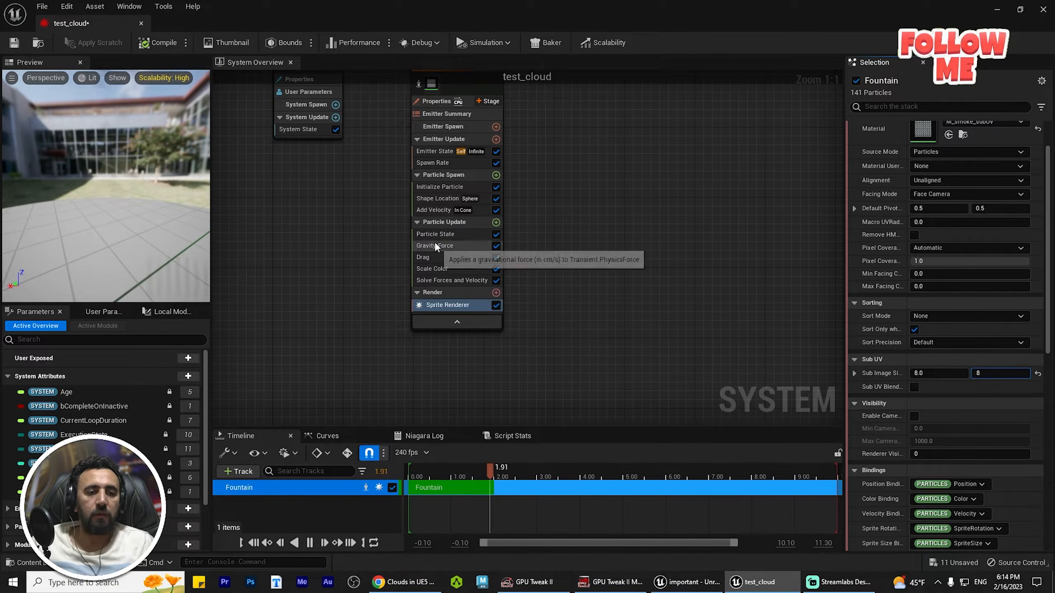
# Delete the Gravity Force module from the Fountain emitter's Particle Update stage.
pyautogui.moveTo(106, 187); pyautogui.dragTo(154, 204)
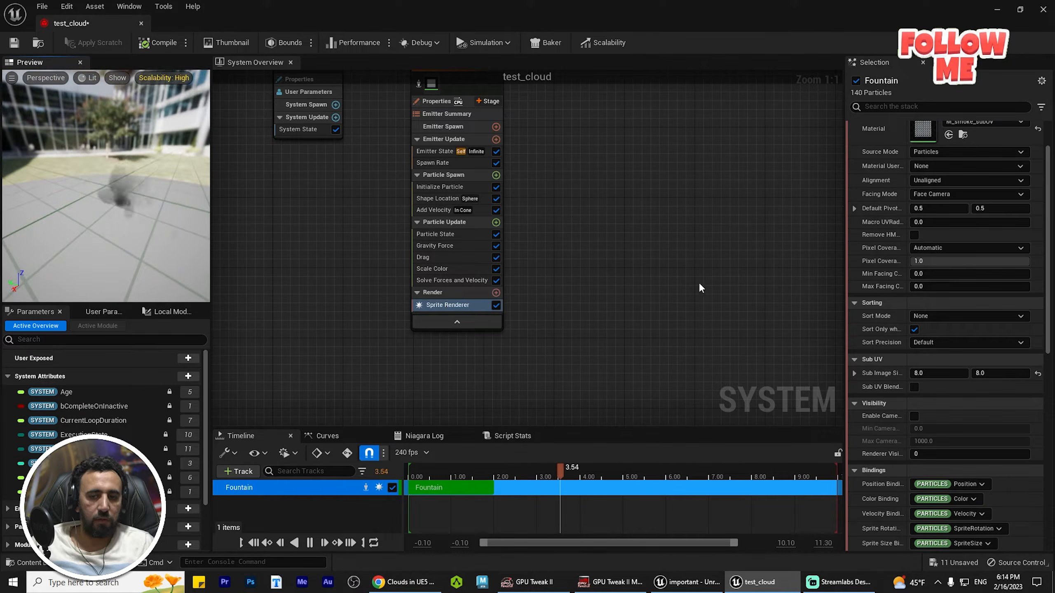
pyautogui.click(442, 247)
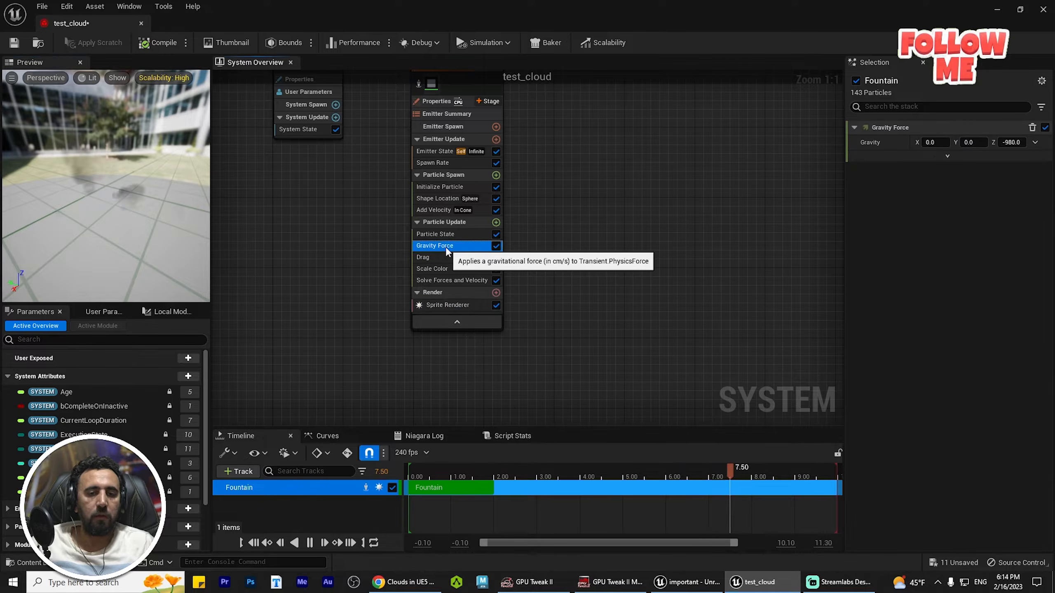
pyautogui.press('Delete')
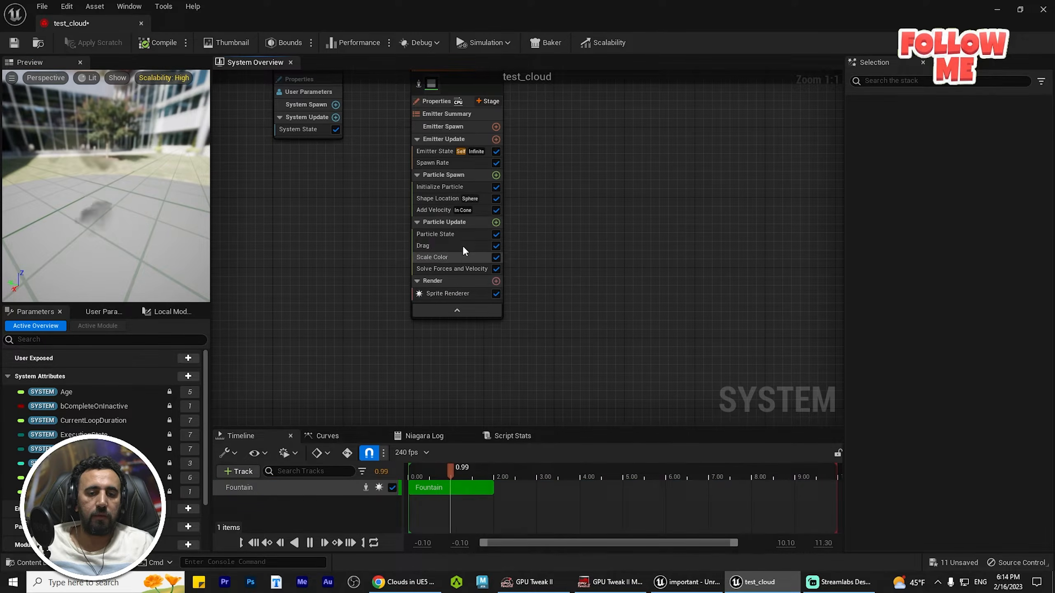
# Change the Shape Location module's primitive to Box / Plane and widen the preview area.
pyautogui.click(425, 279)
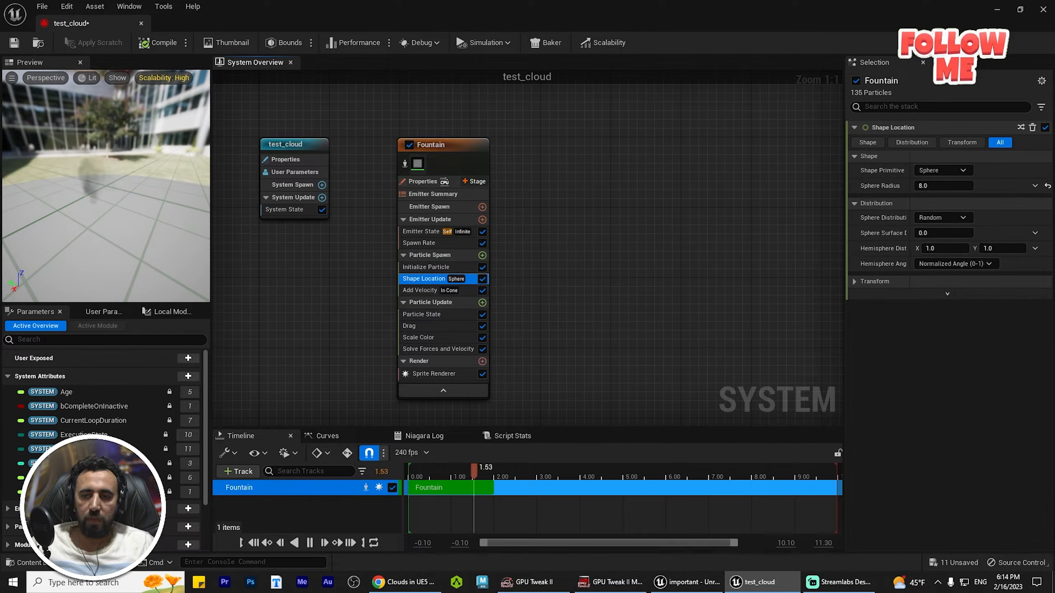
pyautogui.click(942, 170)
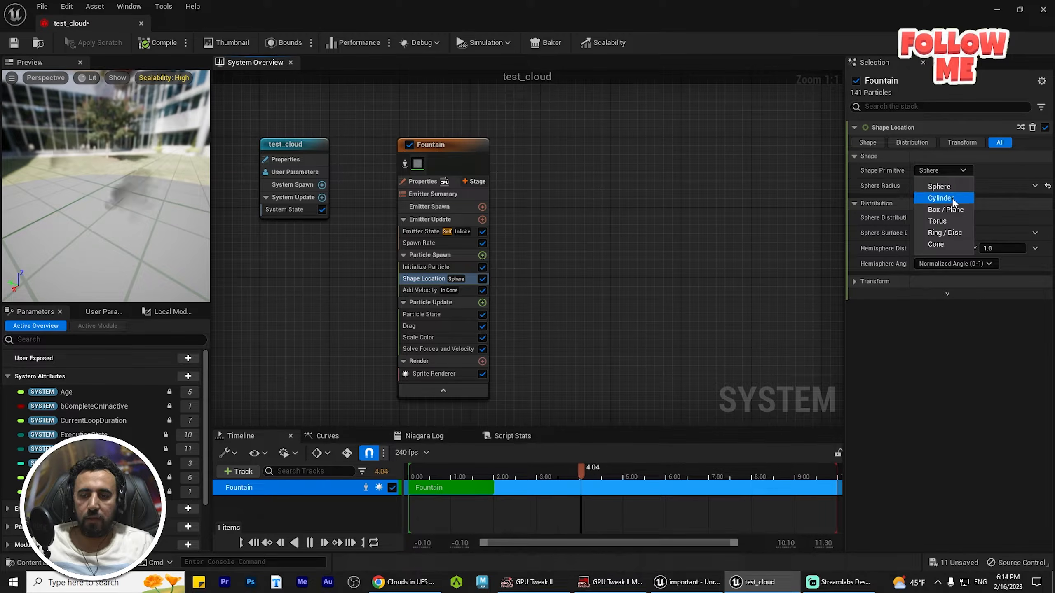
pyautogui.click(949, 210)
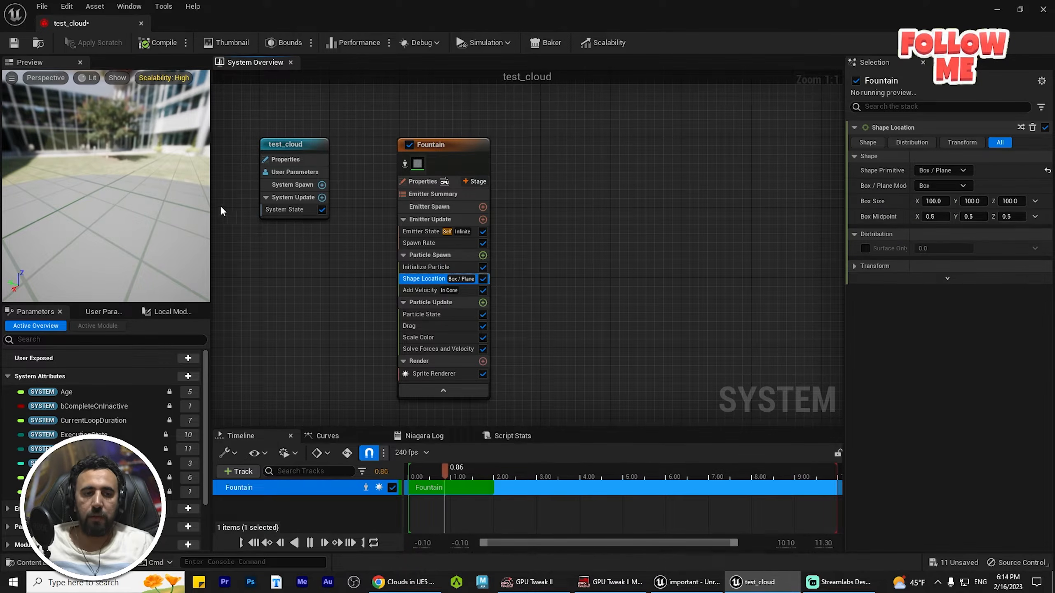
pyautogui.moveTo(212, 209); pyautogui.dragTo(452, 209)
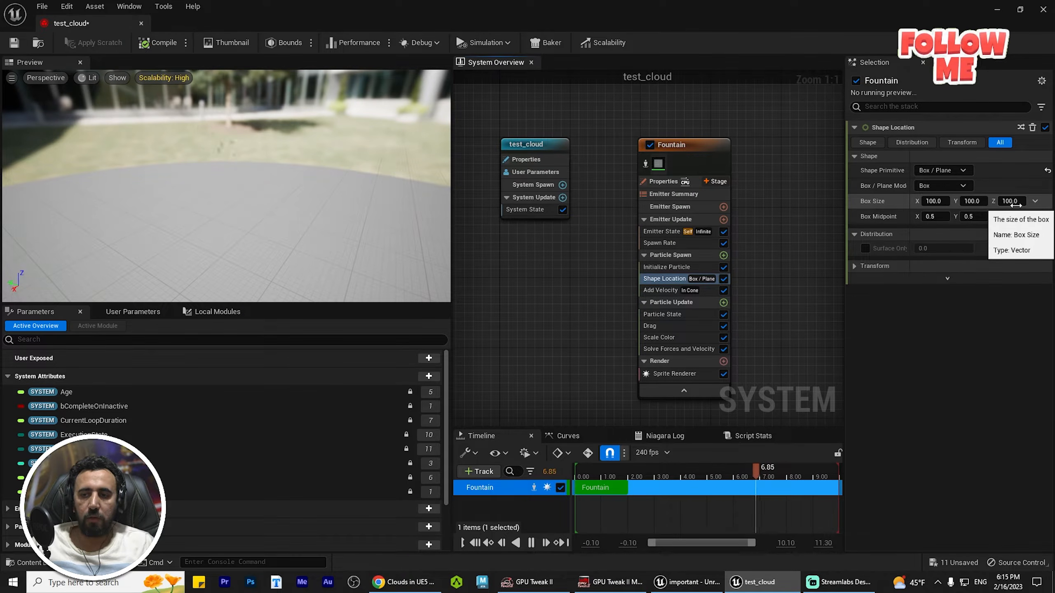
# Set the Z component of the Shape Location's Box Size to 10.
pyautogui.click(1015, 201)
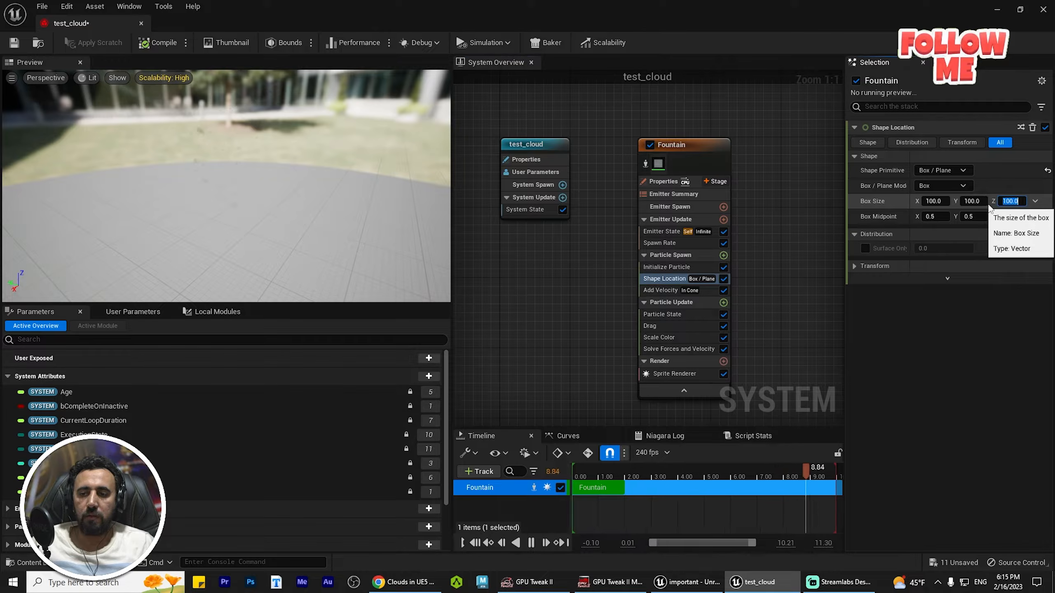
pyautogui.write('10')
pyautogui.press('Return')
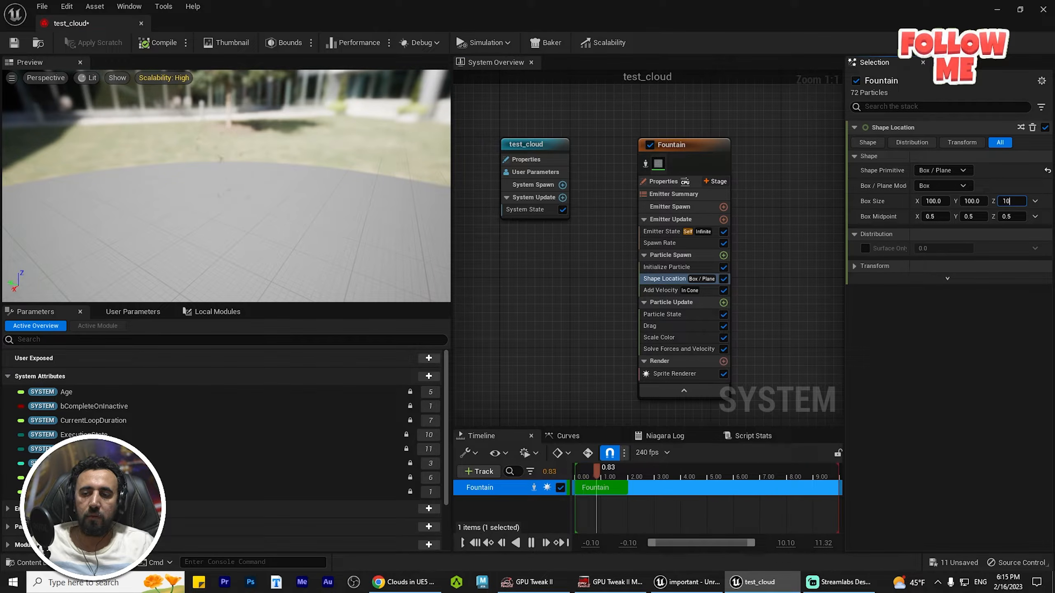
pyautogui.click(356, 212)
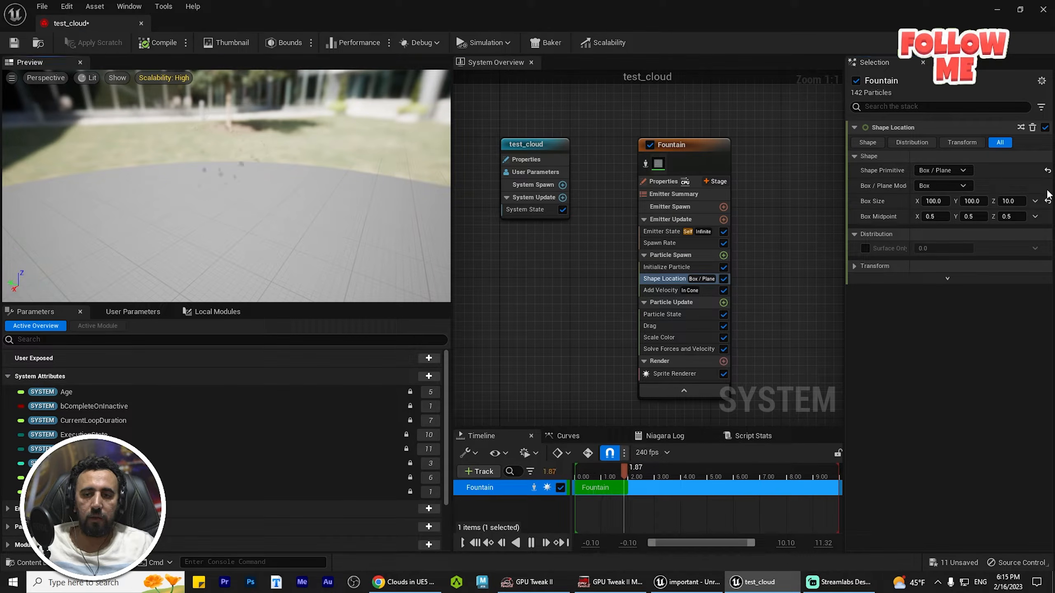
pyautogui.click(669, 267)
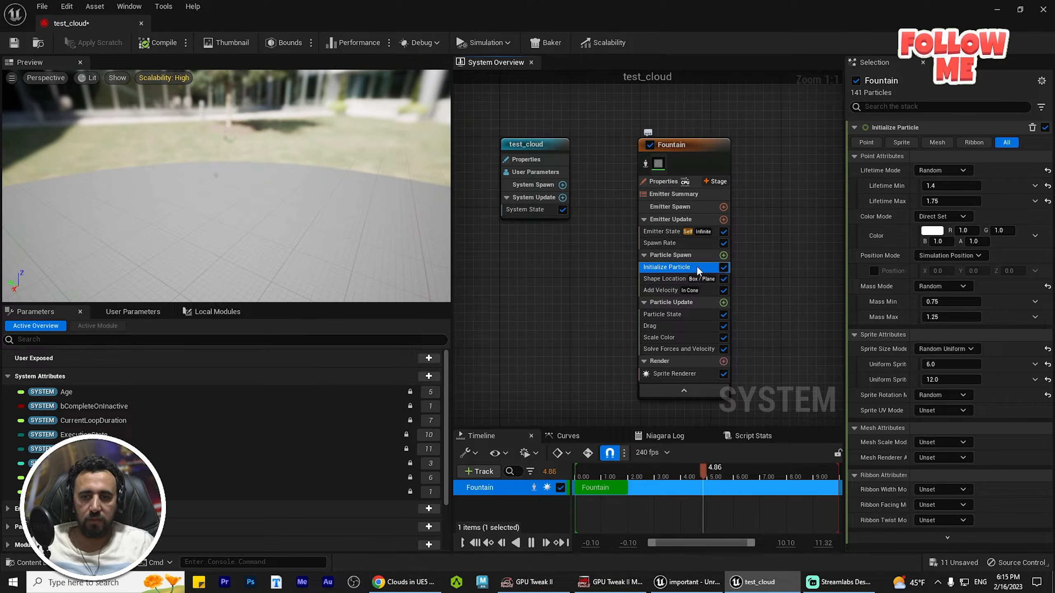
pyautogui.click(665, 278)
pyautogui.click(941, 171)
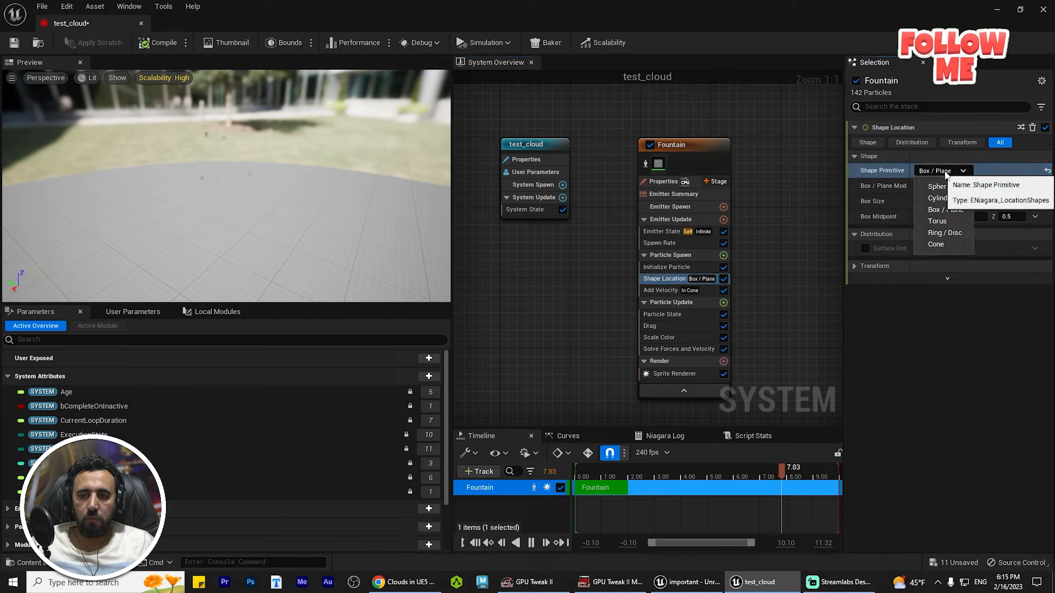
# Switch the Add Velocity module to Linear mode and try Z velocities of 0 and 100.
pyautogui.click(670, 291)
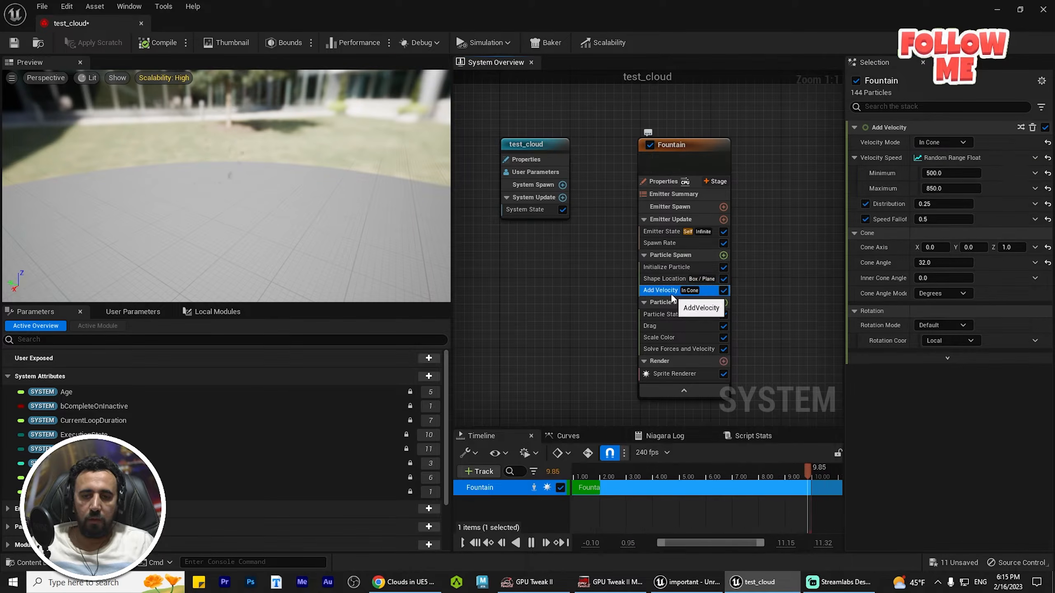
pyautogui.click(946, 141)
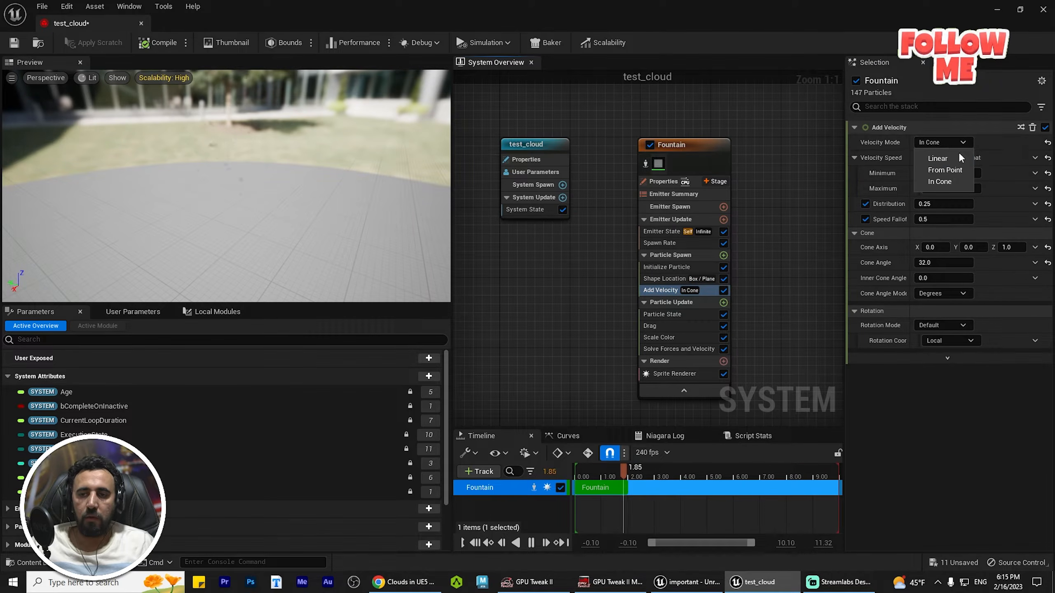
pyautogui.click(937, 159)
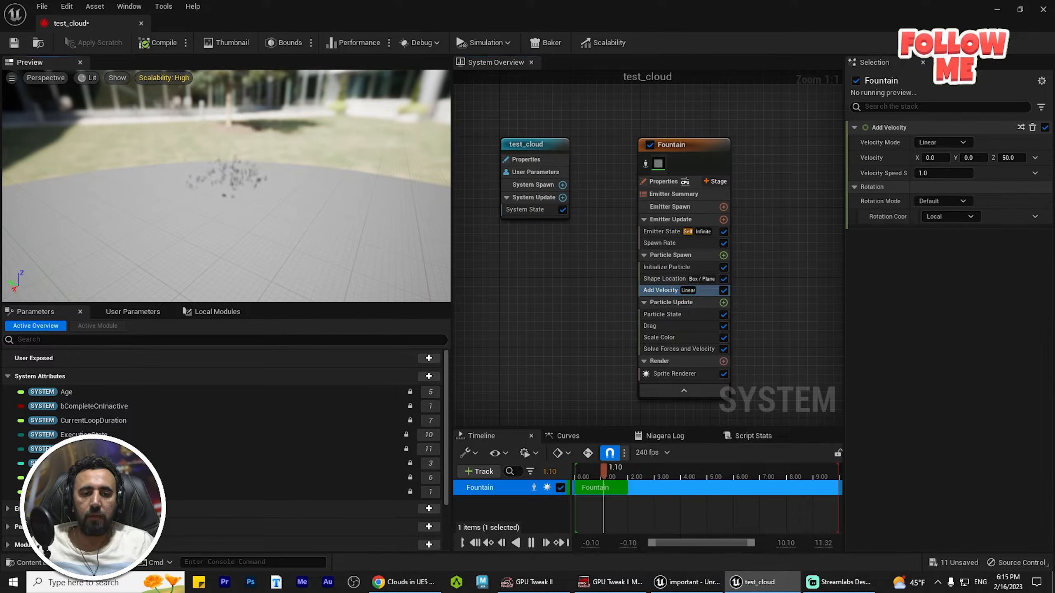
pyautogui.scroll(4, 264, 236)
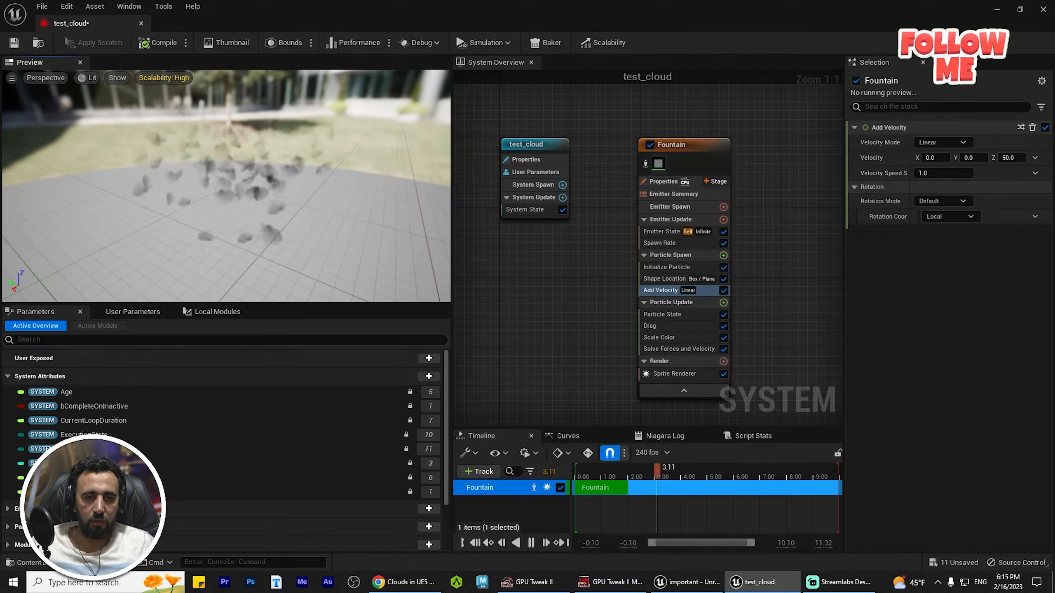
pyautogui.moveTo(263, 236)
pyautogui.mouseDown()
pyautogui.moveTo(233, 275)
pyautogui.moveTo(253, 224)
pyautogui.moveTo(282, 220)
pyautogui.moveTo(239, 239)
pyautogui.moveTo(252, 245)
pyautogui.mouseUp()
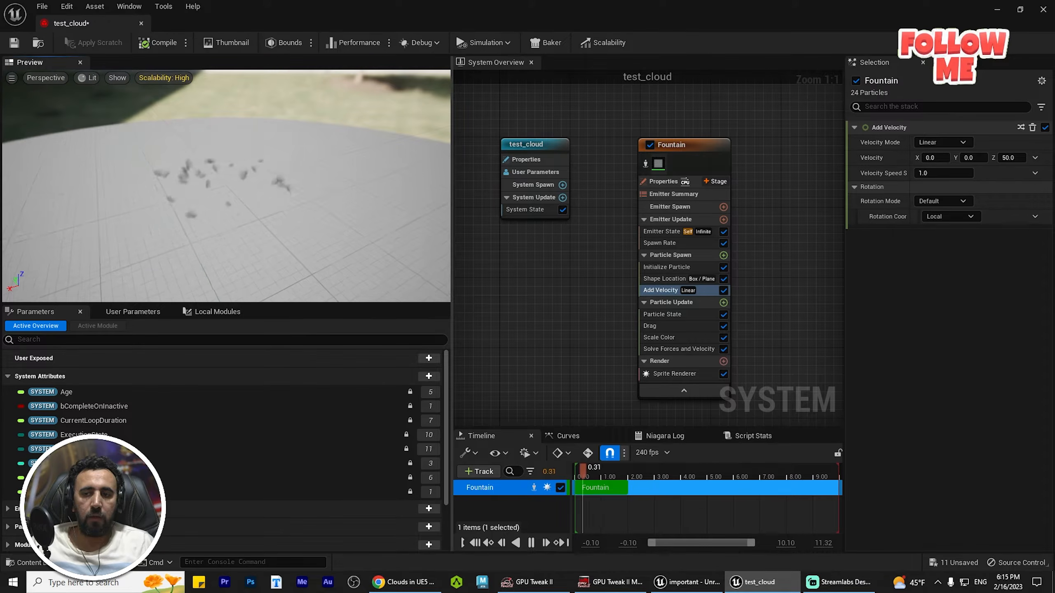
pyautogui.click(1005, 158)
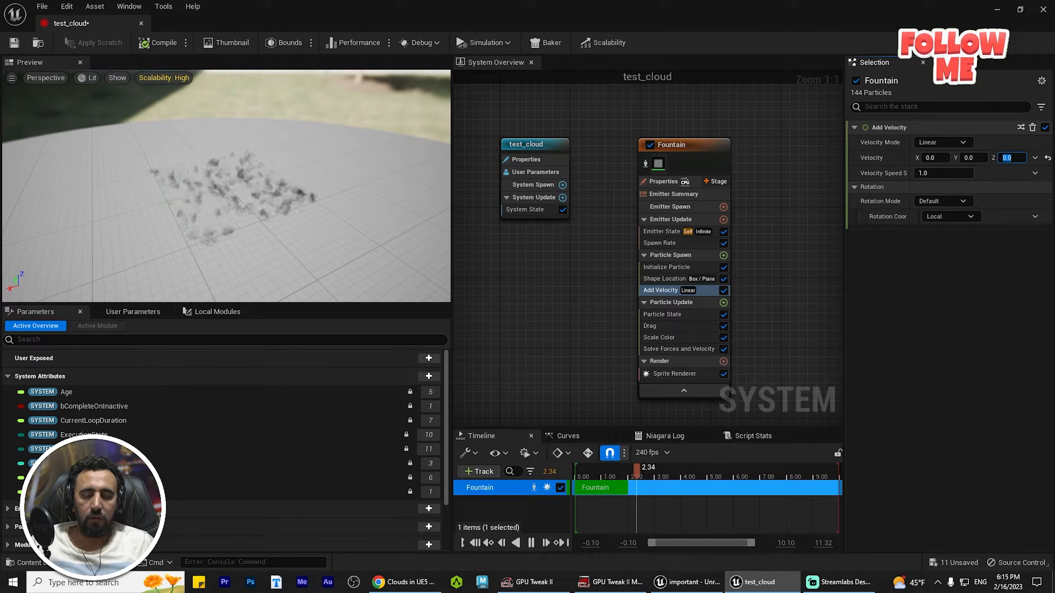
pyautogui.press('Return')
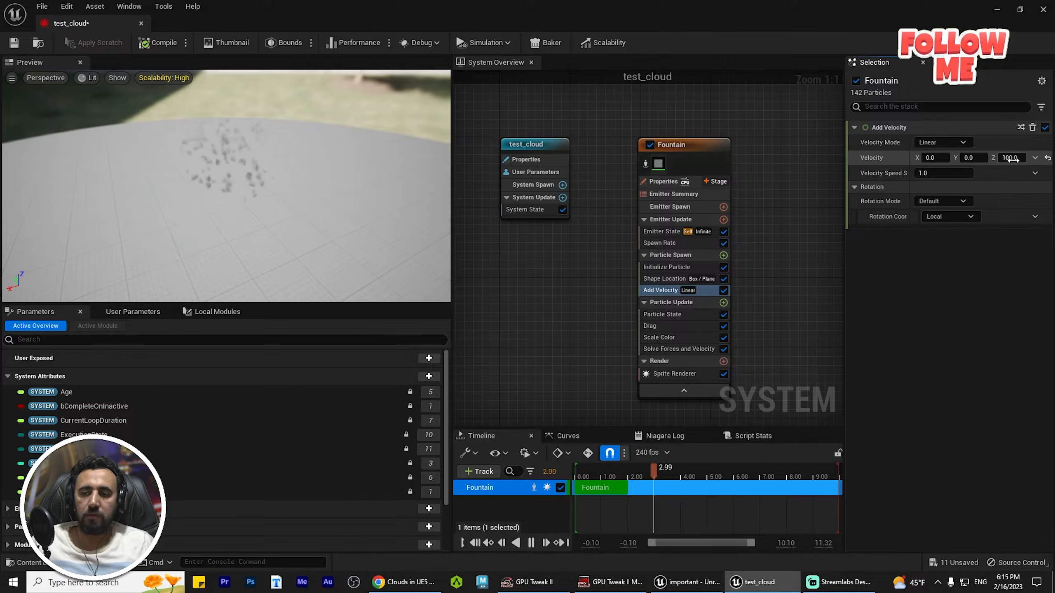
# Make the velocity a Random Range Vector with minimum 10, 0, 0 and maximum 100, 0, 0.
pyautogui.click(1035, 158)
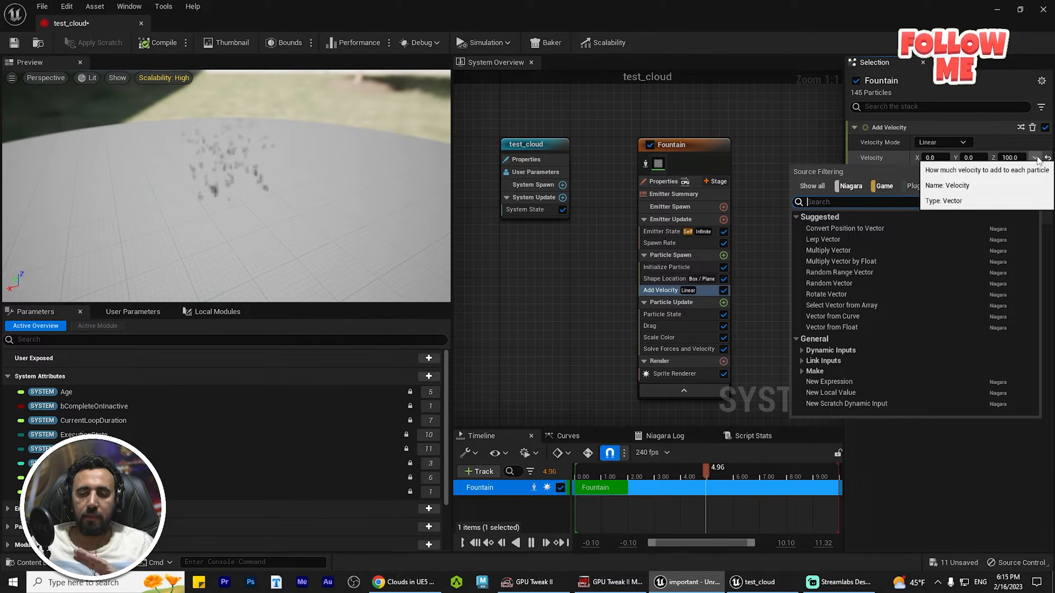
pyautogui.click(850, 275)
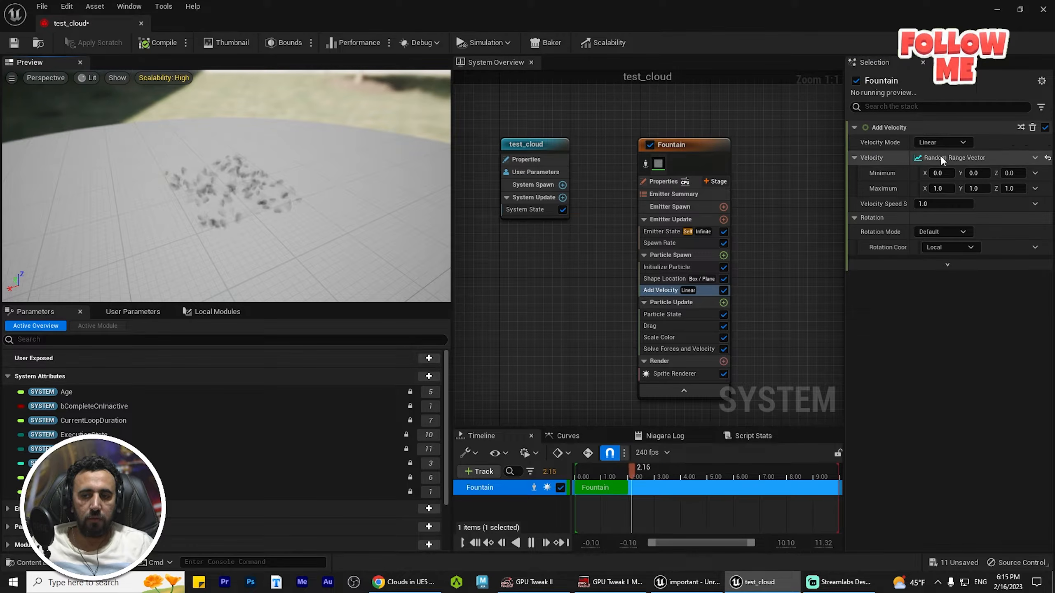
pyautogui.click(939, 172)
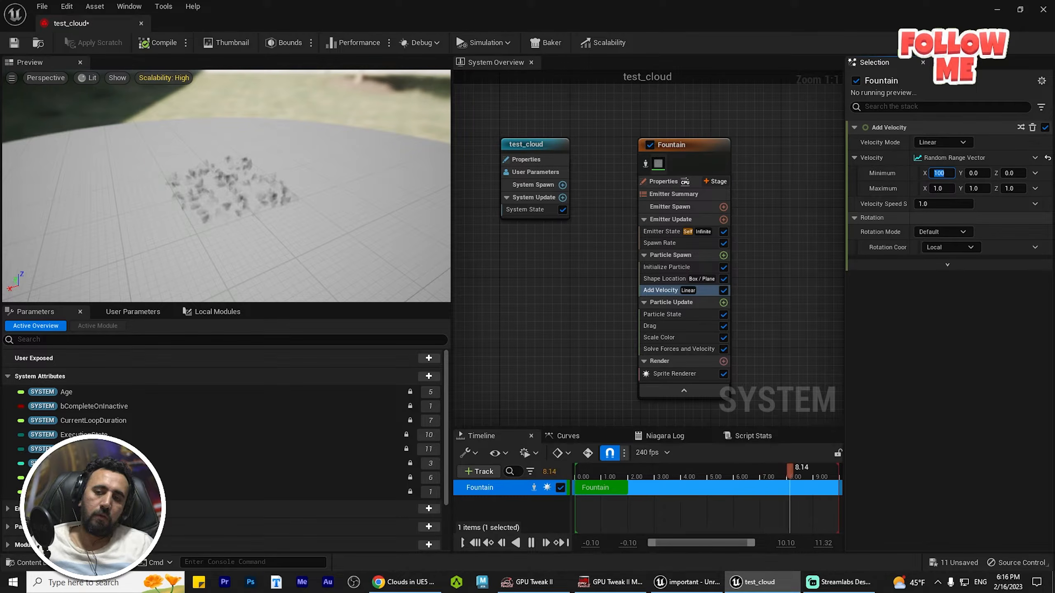
pyautogui.press('Tab')
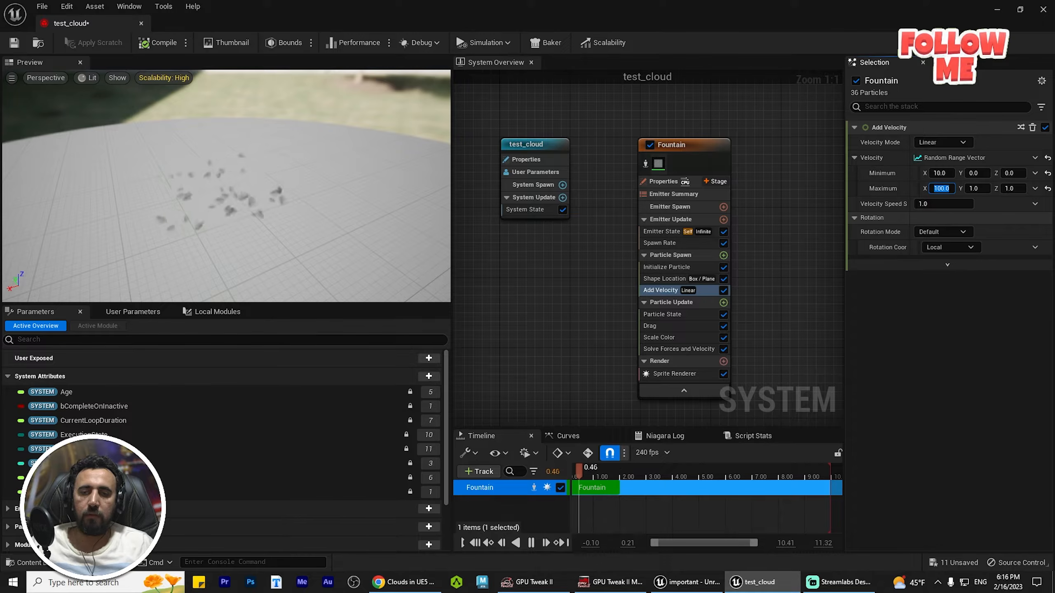
pyautogui.press('Return')
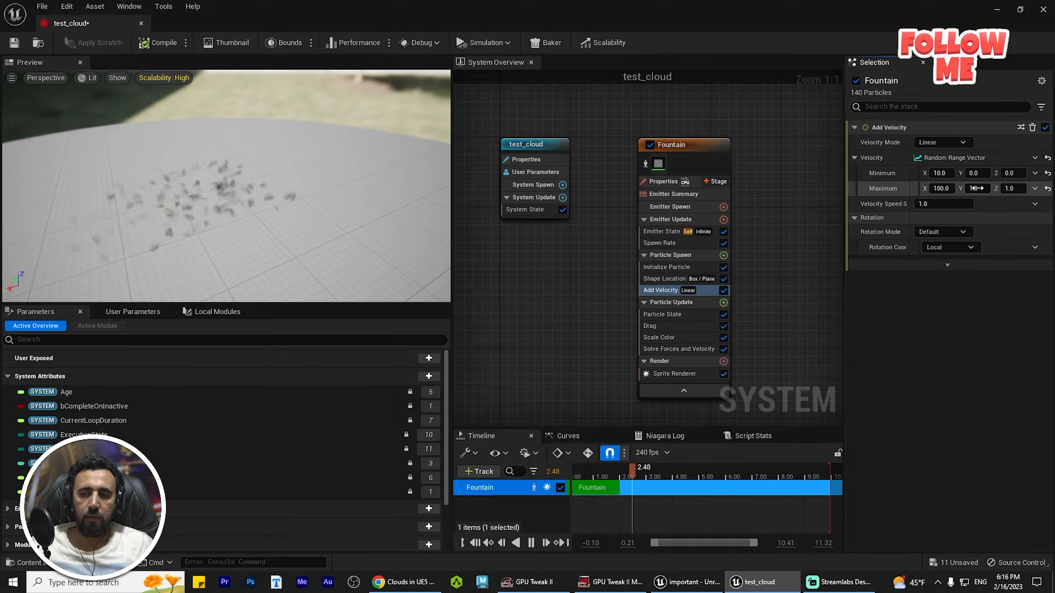
pyautogui.click(976, 188)
pyautogui.write('0')
pyautogui.press('Tab')
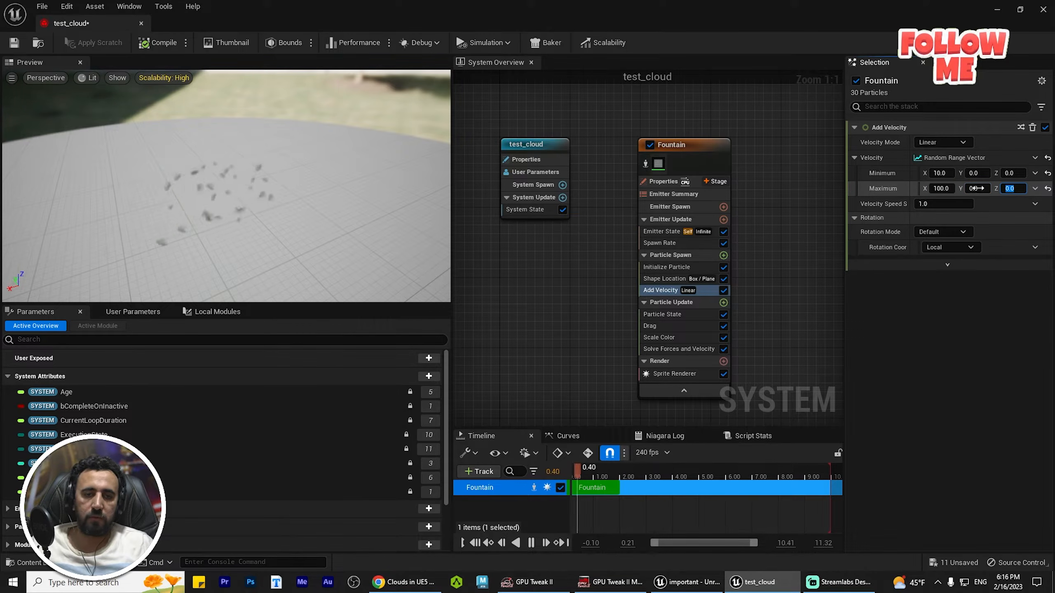
# Save the test_cloud Niagara system with its new velocity settings.
pyautogui.click(349, 195)
pyautogui.moveTo(349, 195); pyautogui.dragTo(177, 173)
pyautogui.scroll(5, 318, 200)
pyautogui.scroll(-3, 259, 196)
pyautogui.moveTo(102, 170)
pyautogui.mouseDown()
pyautogui.moveTo(112, 158)
pyautogui.moveTo(116, 177)
pyautogui.moveTo(104, 164)
pyautogui.mouseUp()
pyautogui.scroll(-5, 112, 158)
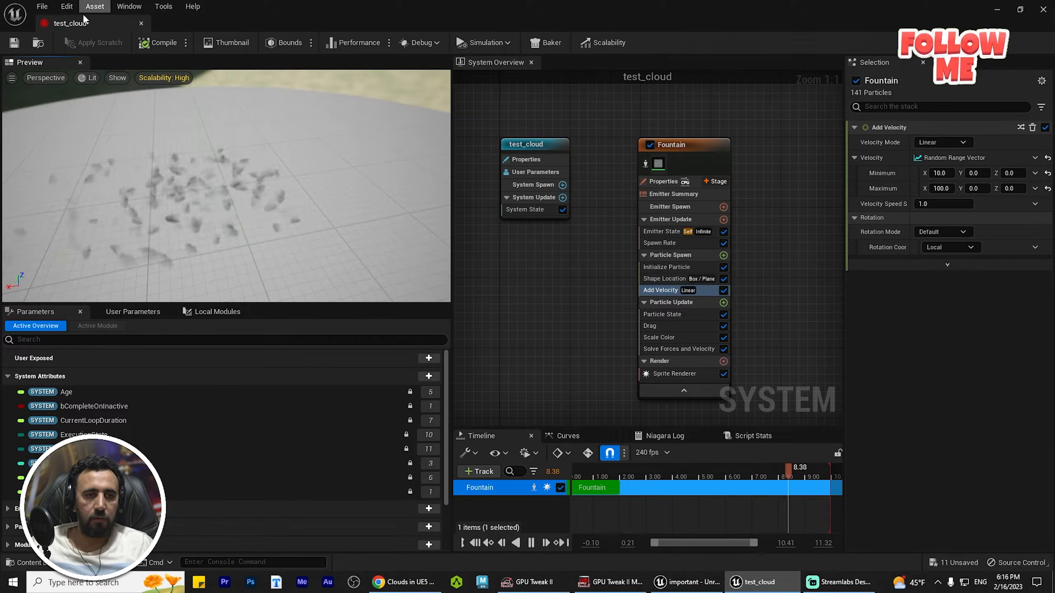
pyautogui.click(14, 42)
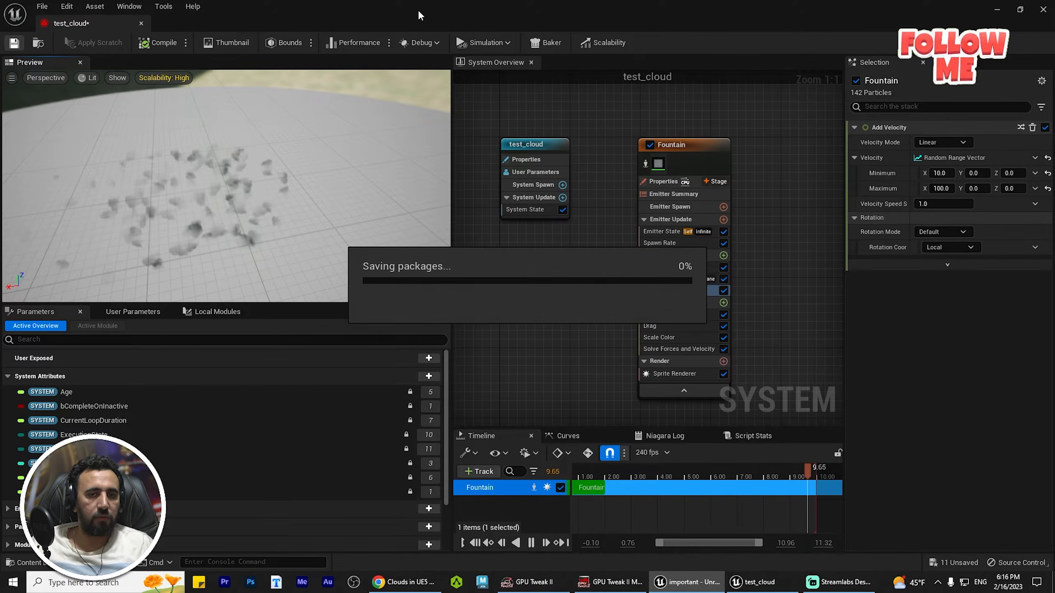
# Move the Niagara editor aside and raise the test_cloud actor in the level to a Z location of about 16.57.
pyautogui.moveTo(425, 12); pyautogui.dragTo(489, 407)
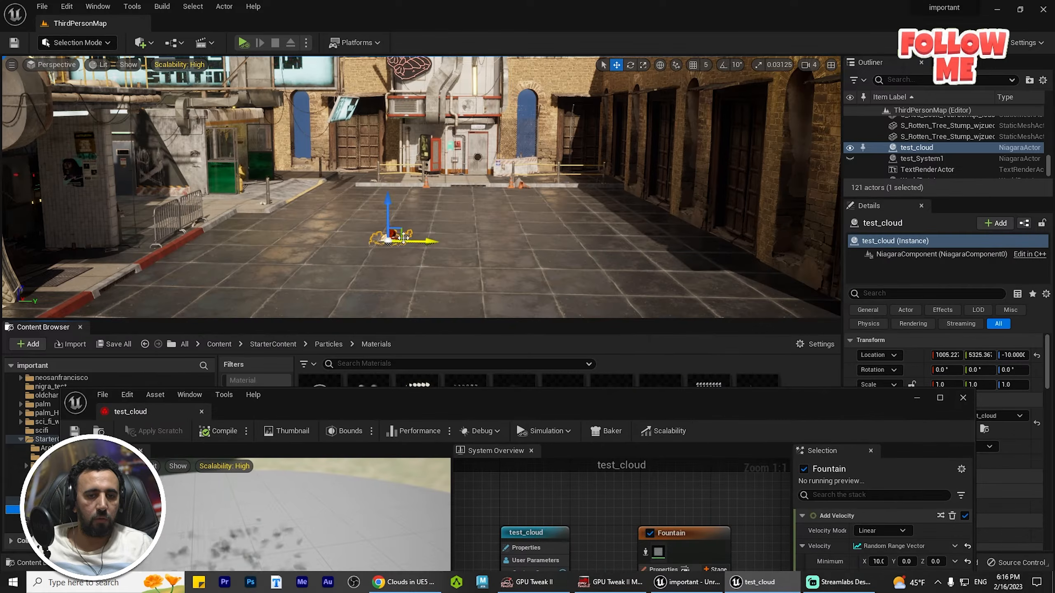
pyautogui.moveTo(388, 214); pyautogui.dragTo(387, 213)
pyautogui.moveTo(430, 206); pyautogui.dragTo(457, 291, button='right')
pyautogui.press('w')
pyautogui.press('w')
# Bring the Niagara editor back and set the Shape Location's Box Size to 2000 by 2000 by 200.
pyautogui.moveTo(489, 407); pyautogui.dragTo(582, 61)
pyautogui.moveTo(667, 340); pyautogui.dragTo(629, 279, button='right')
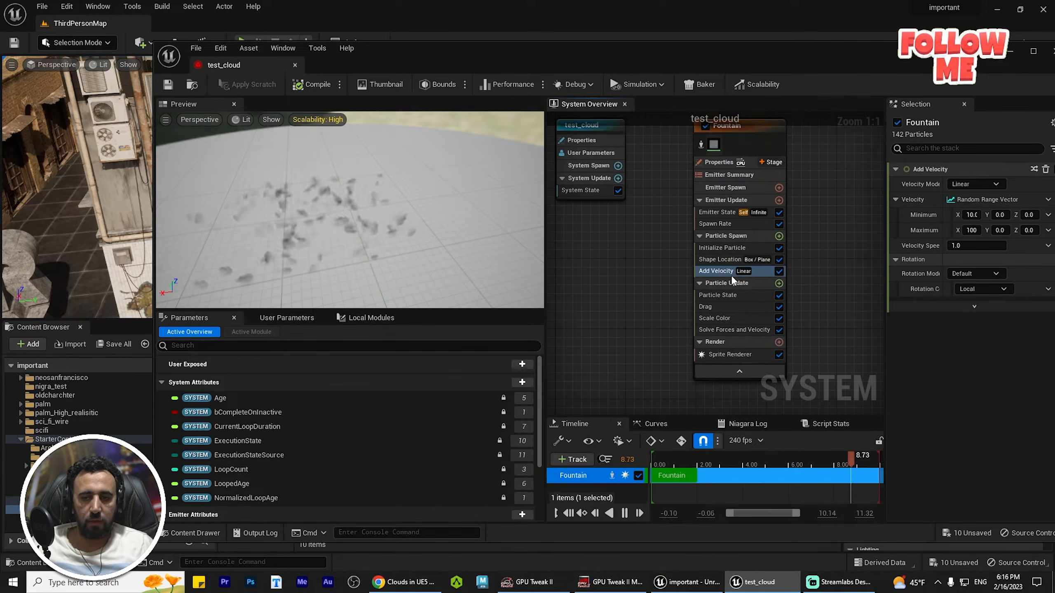
pyautogui.click(730, 260)
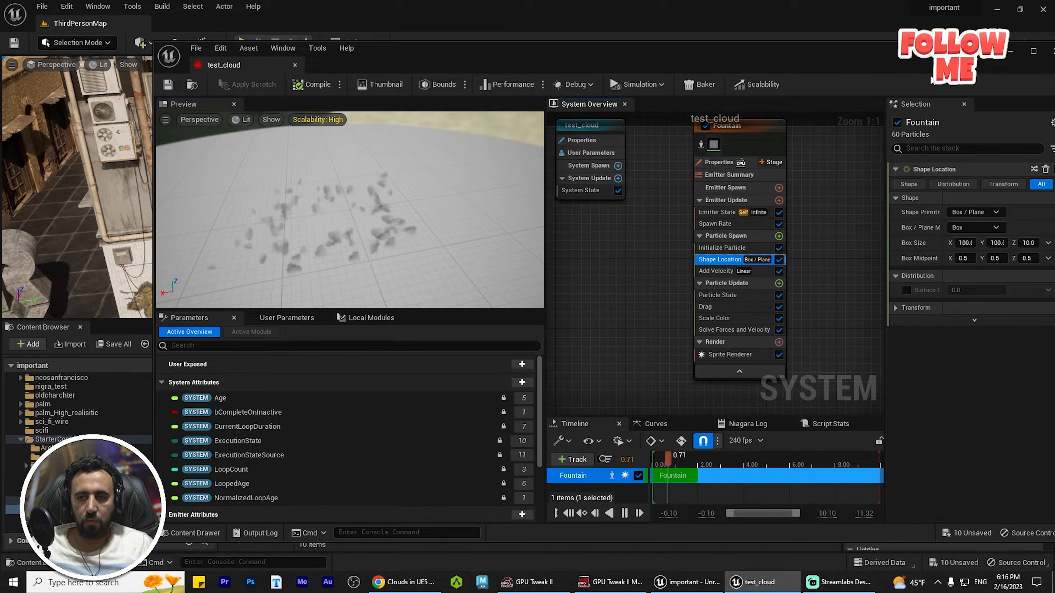
pyautogui.moveTo(917, 51); pyautogui.dragTo(645, 63)
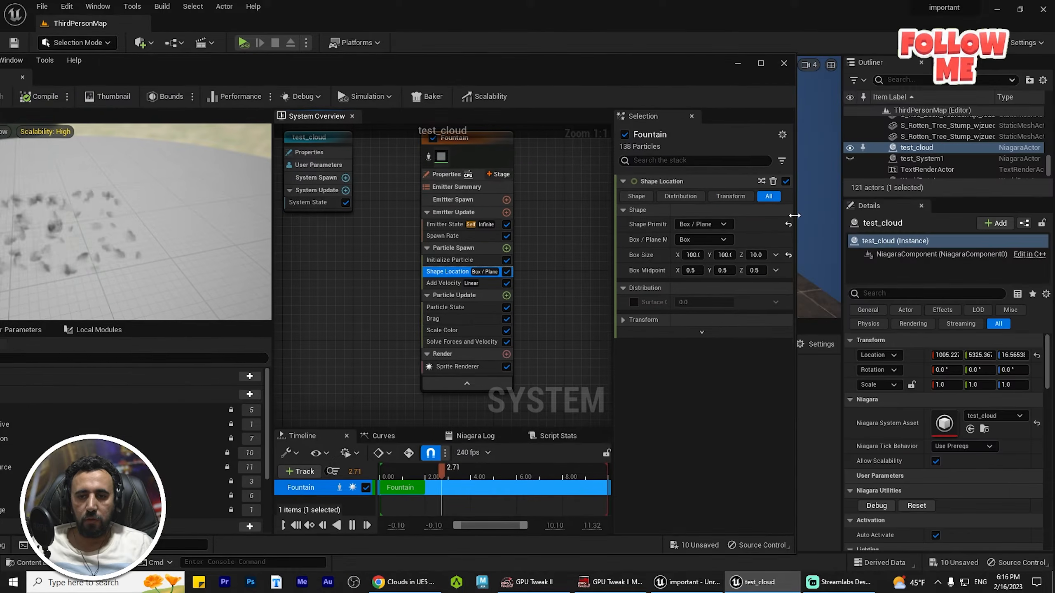
pyautogui.moveTo(795, 216); pyautogui.dragTo(950, 216)
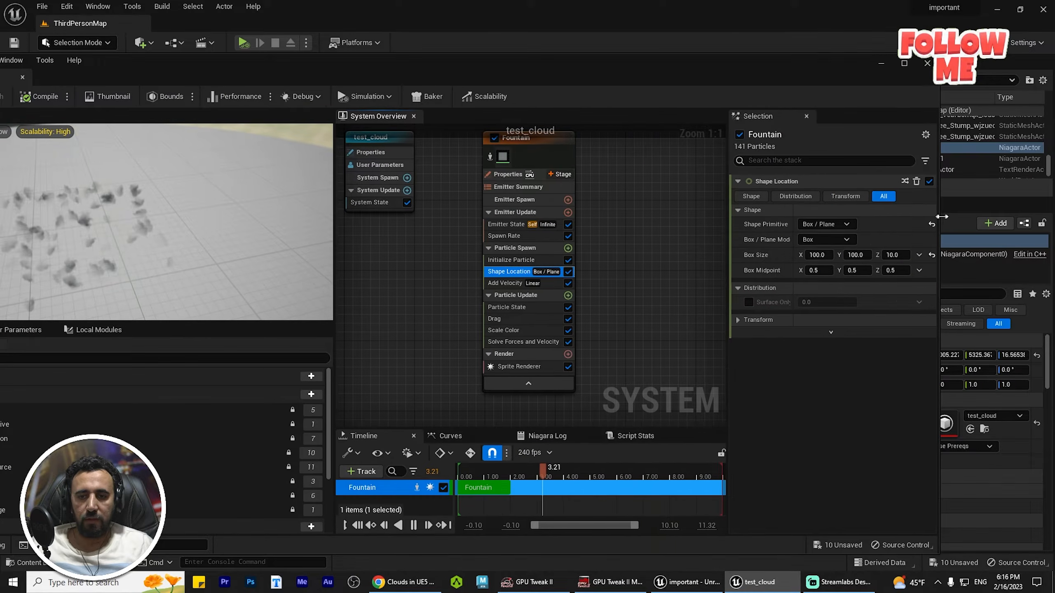
pyautogui.click(823, 255)
pyautogui.click(825, 255)
pyautogui.press('BackSpace')
pyautogui.write('20')
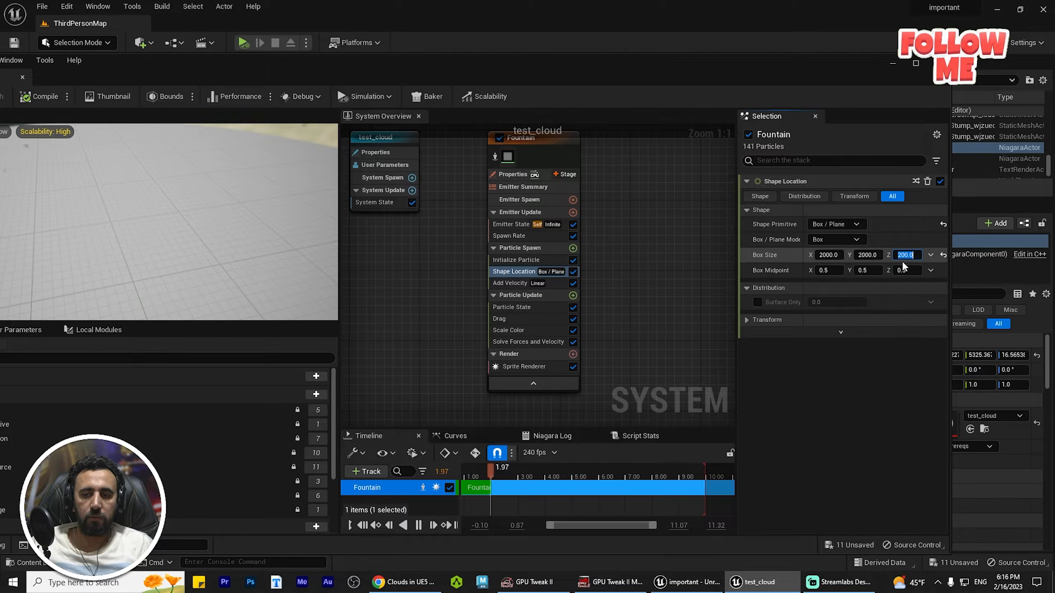
# Move the Niagara editor aside and examine the spread and size of the cloud particles in the level.
pyautogui.moveTo(685, 79); pyautogui.dragTo(623, 349)
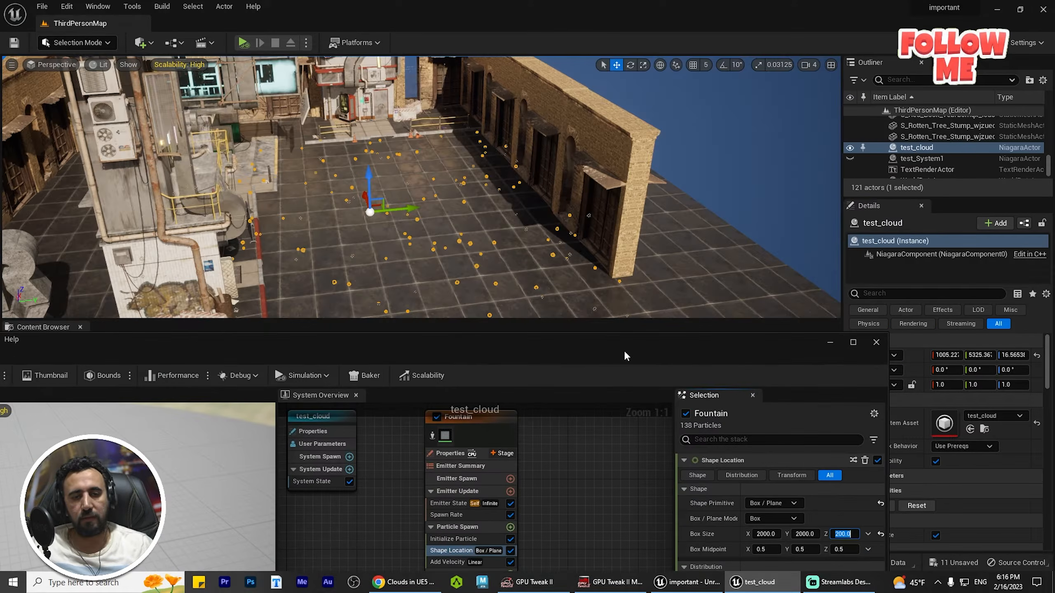
pyautogui.moveTo(517, 241); pyautogui.dragTo(651, 168, button='right')
pyautogui.press('w')
pyautogui.press('w')
pyautogui.press('a')
pyautogui.press('s')
pyautogui.press('w')
pyautogui.click(598, 110)
pyautogui.moveTo(598, 110); pyautogui.dragTo(612, 157, button='right')
pyautogui.moveTo(515, 219); pyautogui.dragTo(358, 157, button='right')
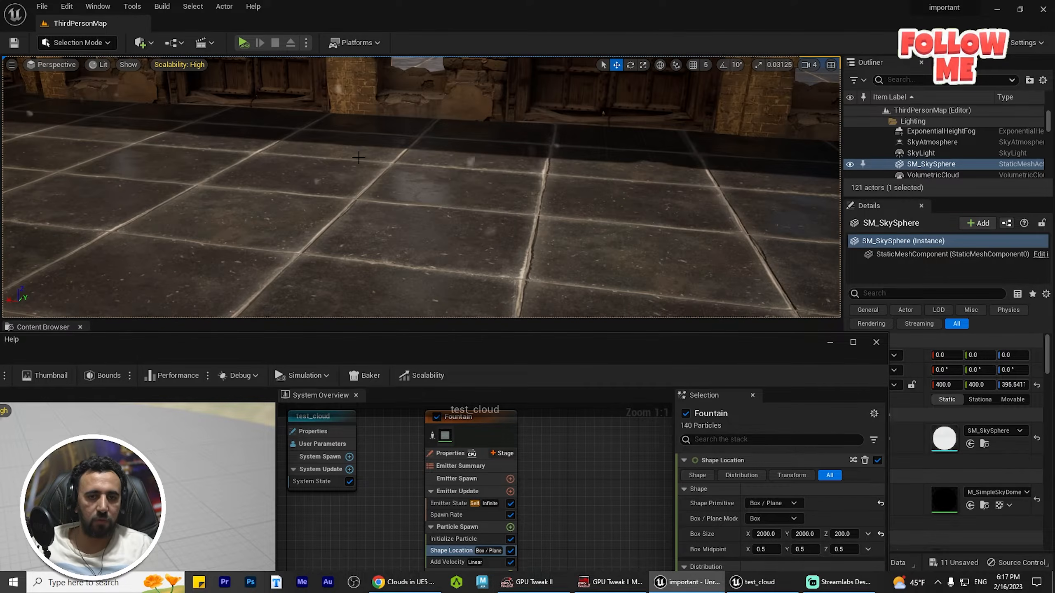
# Lower the Niagara editor window and examine the cloud particles from a high, wide view over the whole courtyard.
pyautogui.click(561, 336)
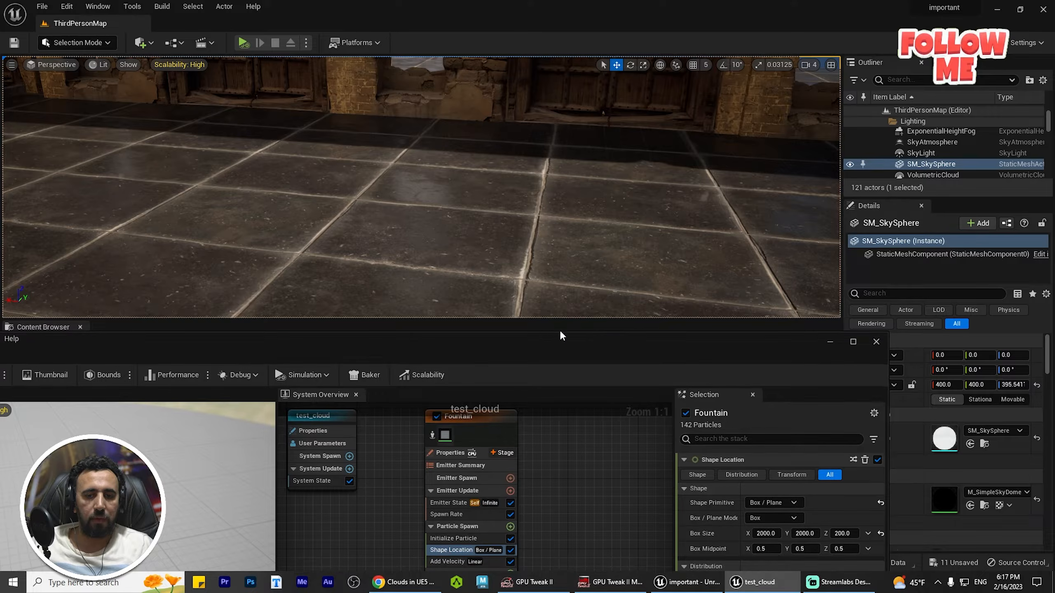
pyautogui.moveTo(559, 338); pyautogui.dragTo(440, 402)
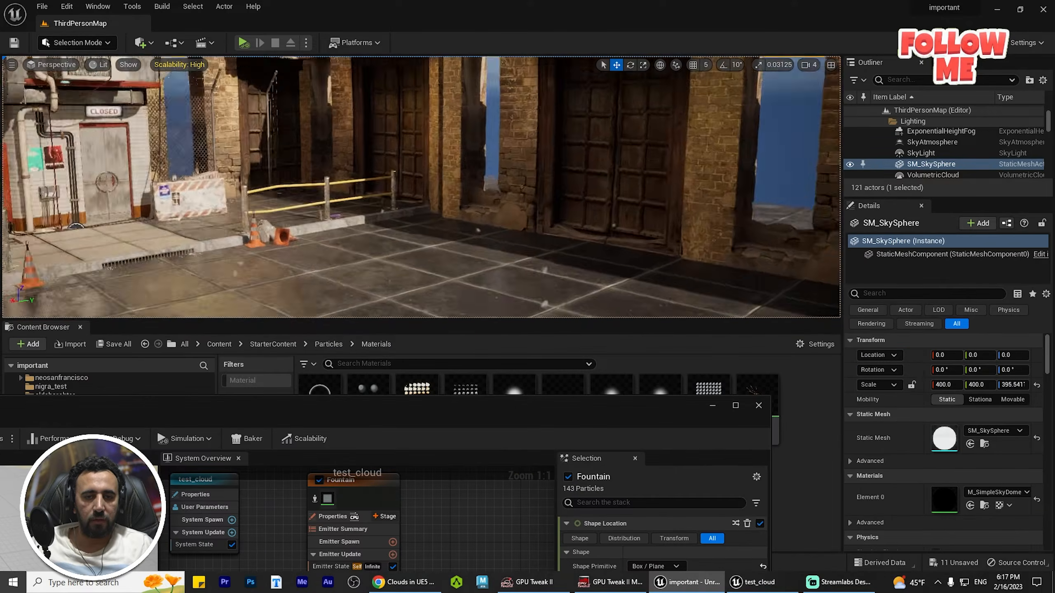
pyautogui.press('s')
pyautogui.moveTo(421, 187)
pyautogui.mouseDown(button='right')
pyautogui.moveTo(432, 204)
pyautogui.moveTo(461, 204)
pyautogui.moveTo(407, 179)
pyautogui.mouseUp(button='right')
pyautogui.press('a')
pyautogui.moveTo(450, 221)
pyautogui.mouseDown(button='right')
pyautogui.moveTo(436, 233)
pyautogui.moveTo(451, 220)
pyautogui.mouseUp(button='right')
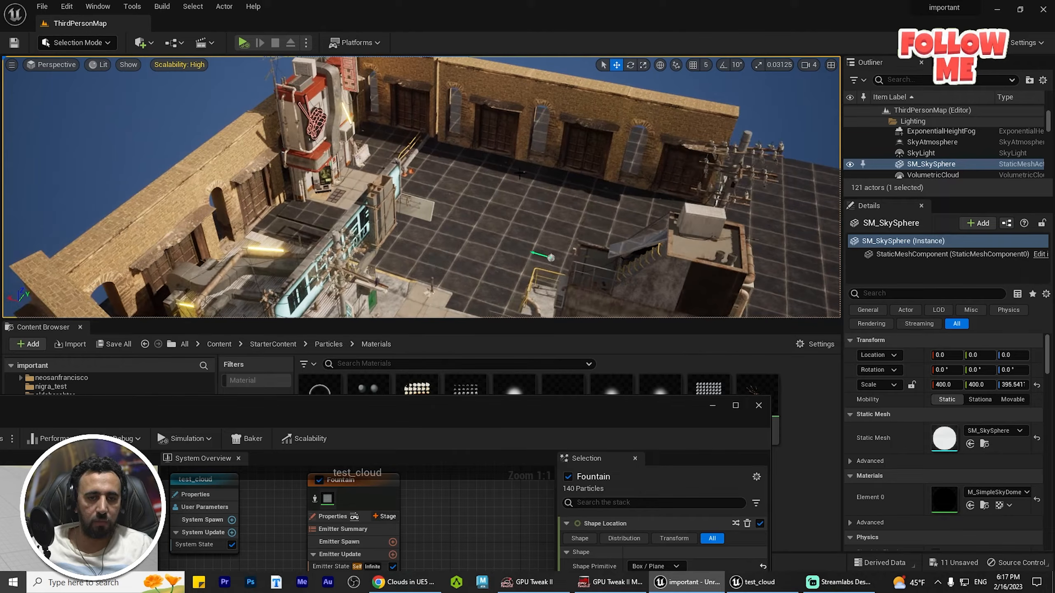
pyautogui.click(551, 407)
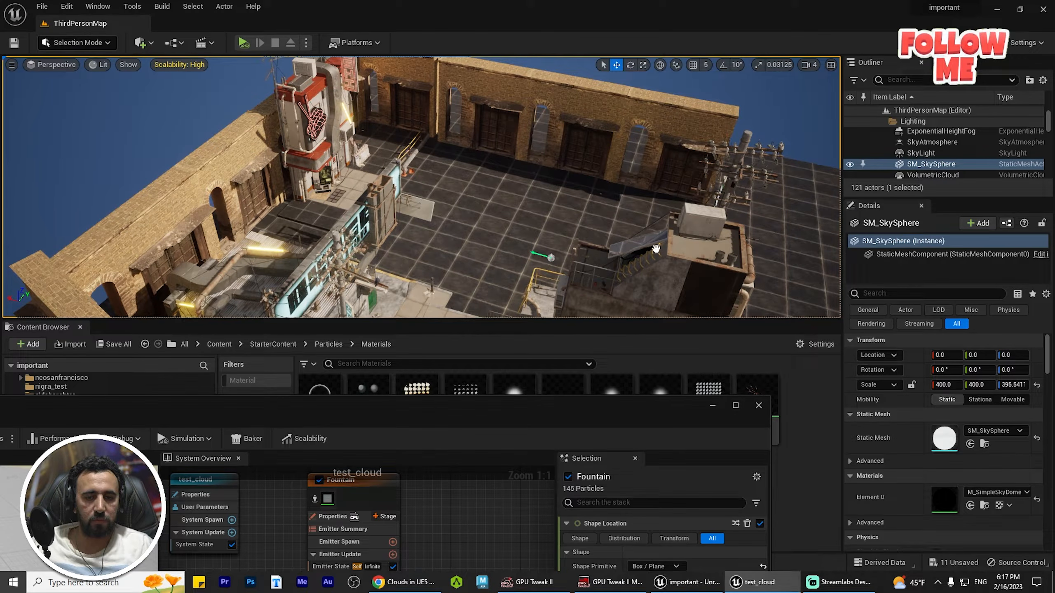
pyautogui.moveTo(642, 336); pyautogui.dragTo(609, 339)
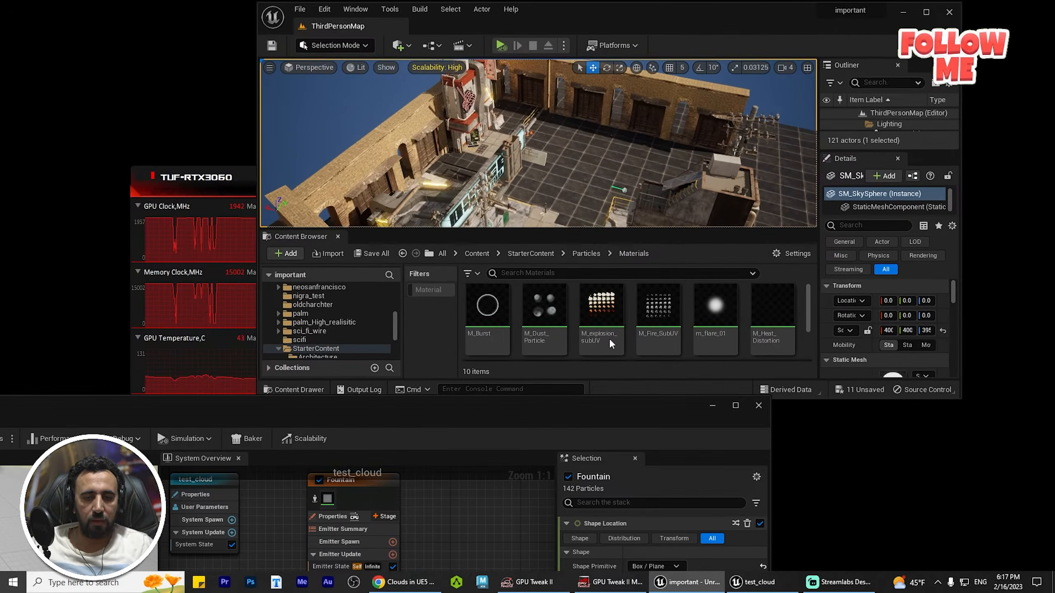
pyautogui.click(927, 14)
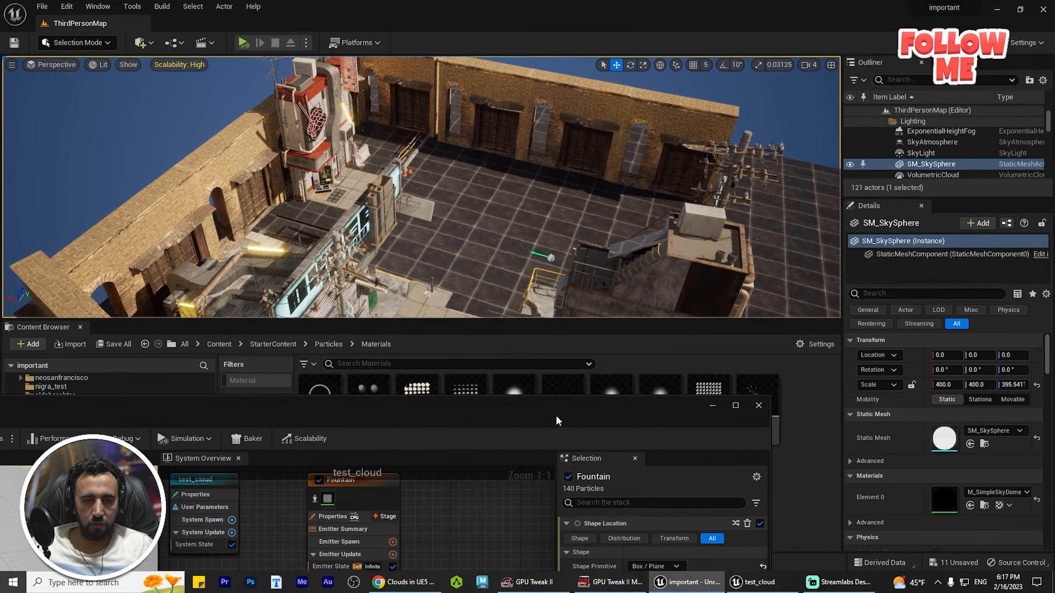
# In the Fountain's Initialize Particle settings, set Uniform Sprite Size Min to 100 and Max to 200, and check the clouds in the level.
pyautogui.moveTo(555, 414); pyautogui.dragTo(668, 169)
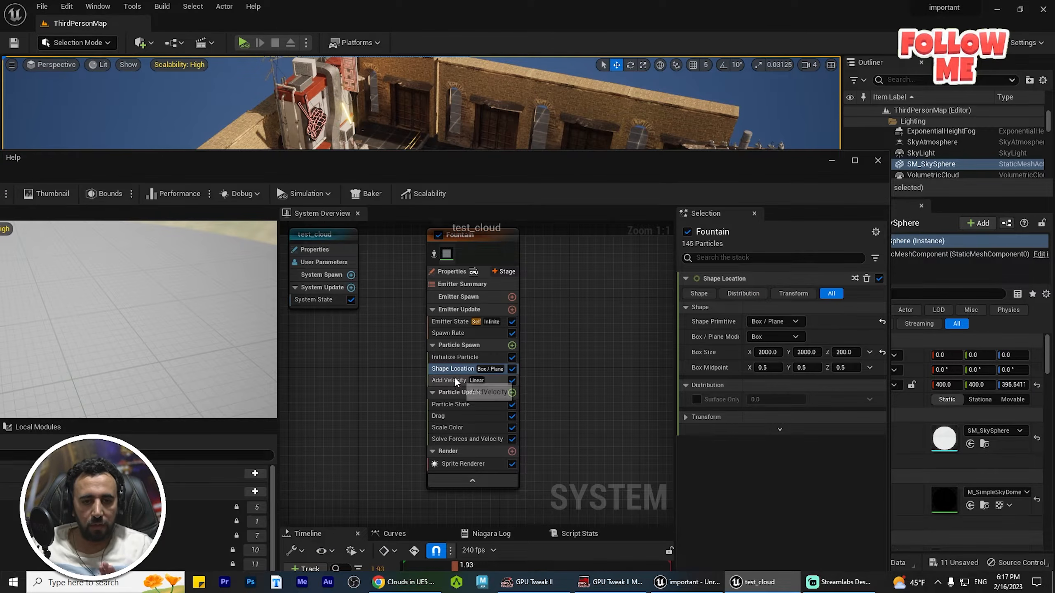
pyautogui.click(459, 357)
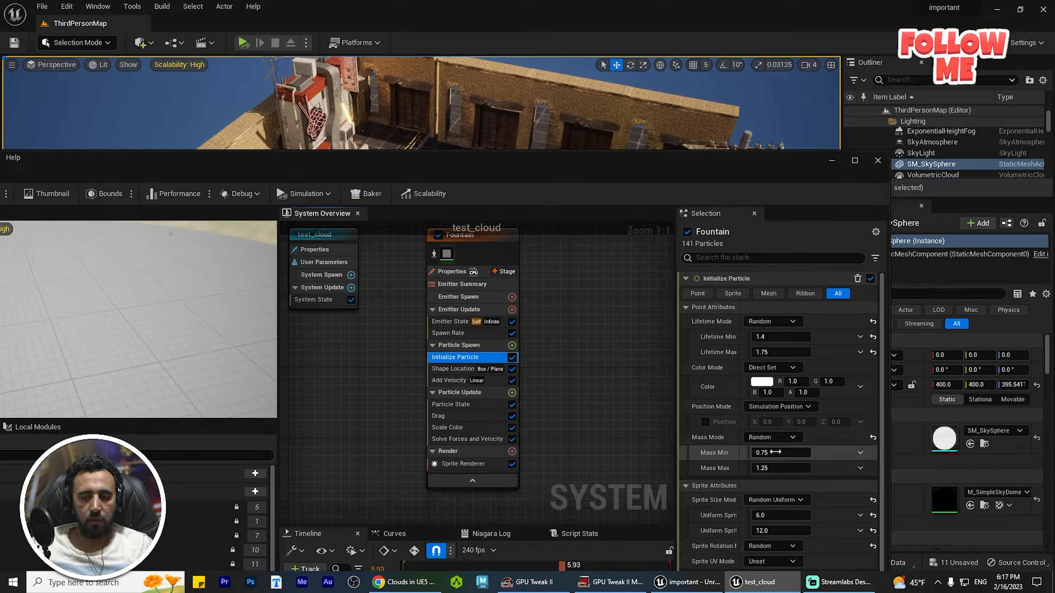
pyautogui.scroll(-2, 834, 450)
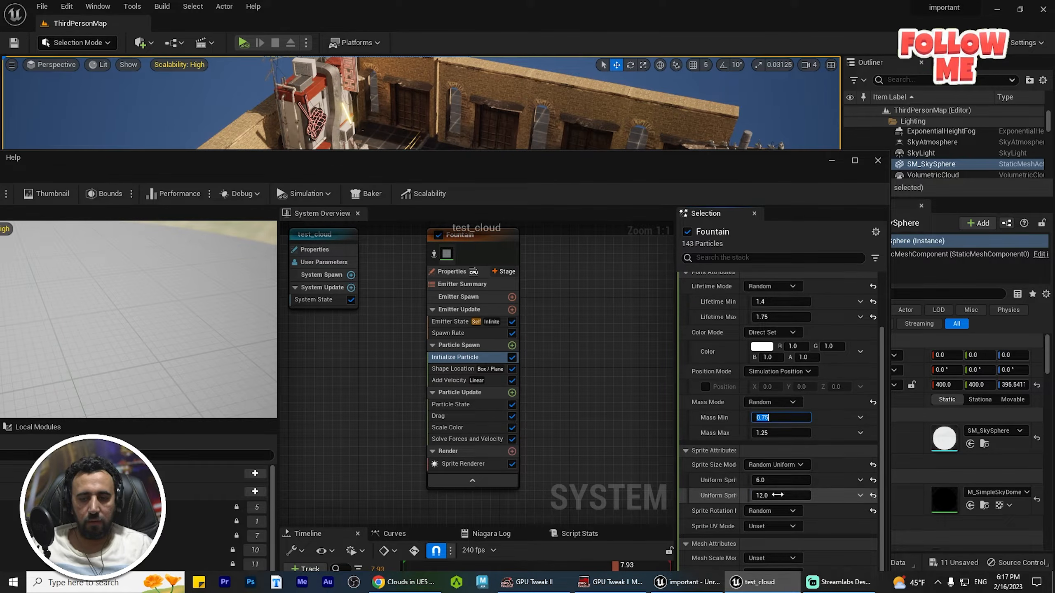
pyautogui.write('100')
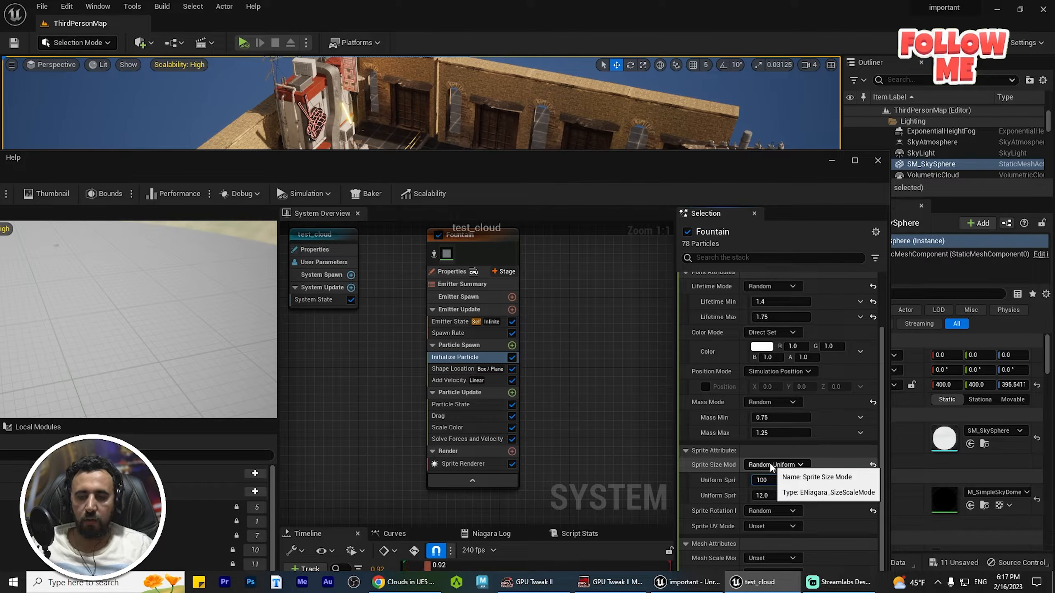
pyautogui.press('Tab')
pyautogui.write('200')
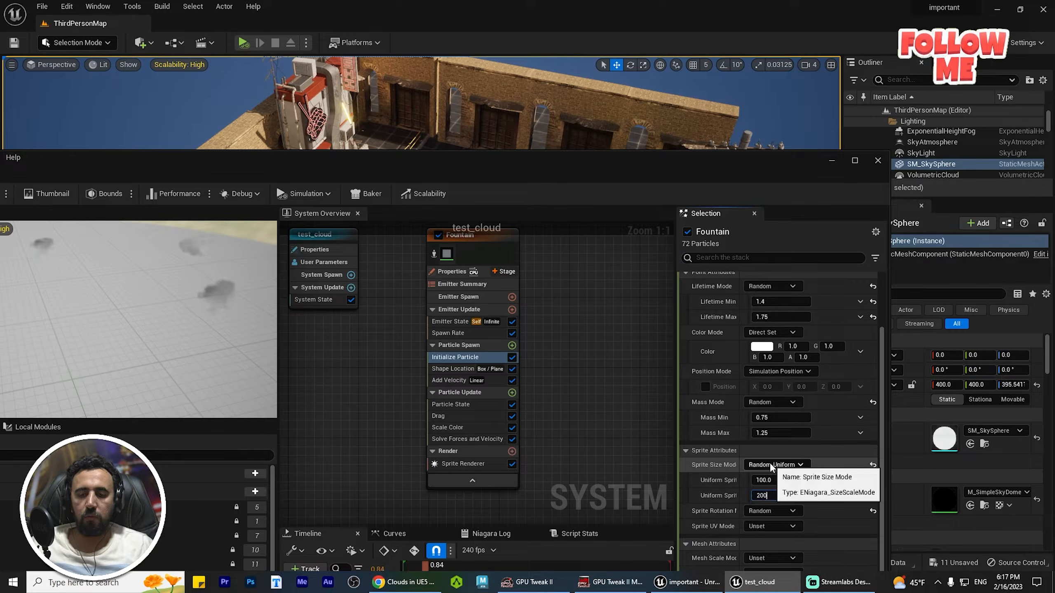
pyautogui.press('Return')
pyautogui.moveTo(556, 168); pyautogui.dragTo(435, 392)
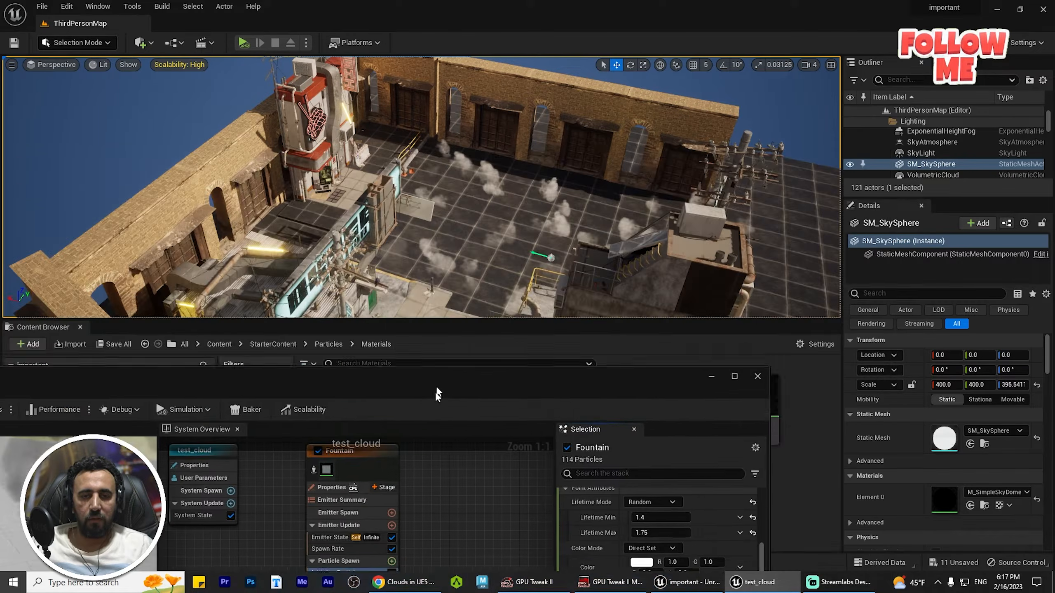
pyautogui.moveTo(422, 187); pyautogui.dragTo(515, 179, button='right')
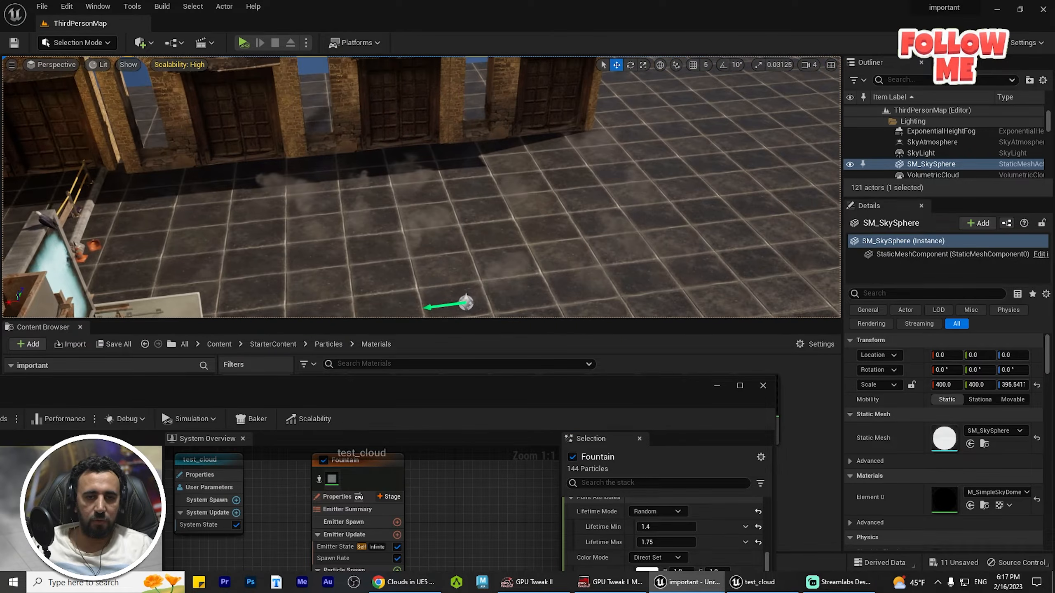
# Set the Uniform Sprite Size Min to 150 and Max to 250, and check the enlarged clouds in the level.
pyautogui.moveTo(581, 384); pyautogui.dragTo(577, 178)
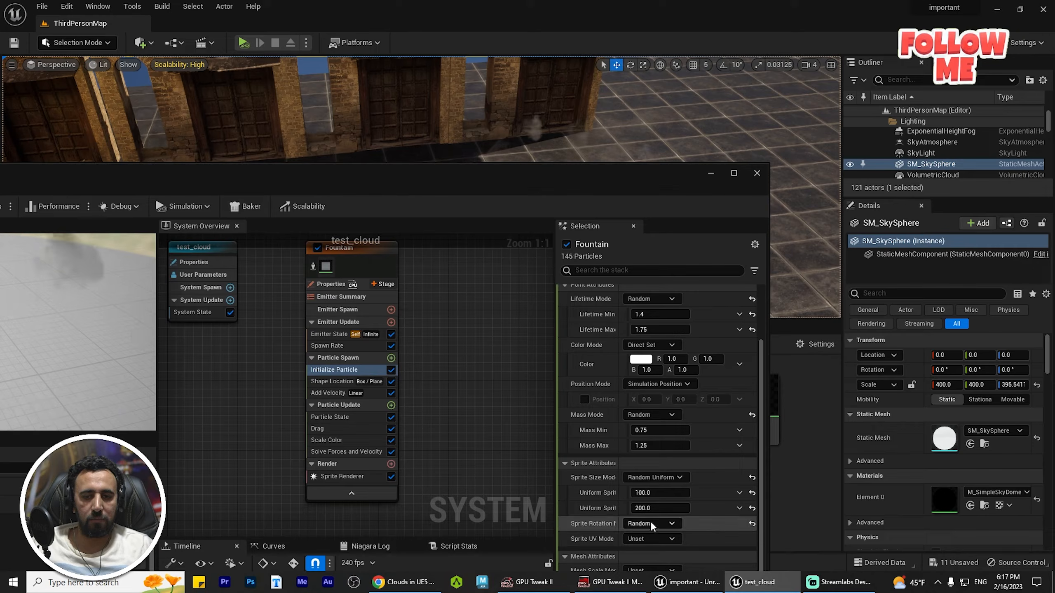
pyautogui.write('150')
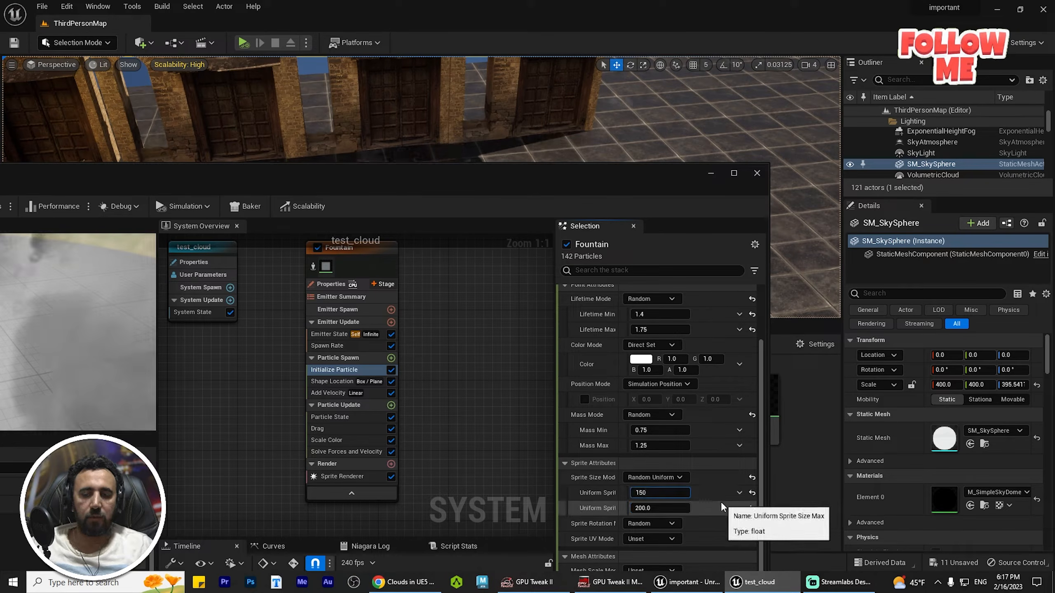
pyautogui.press('Tab')
pyautogui.write('250')
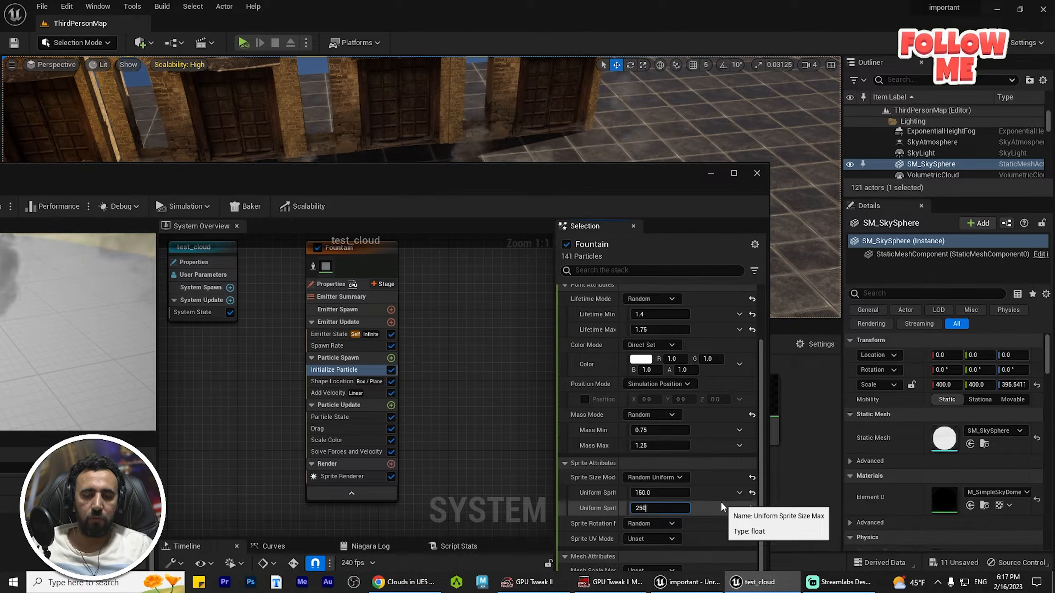
pyautogui.press('Return')
pyautogui.moveTo(677, 164); pyautogui.dragTo(556, 359)
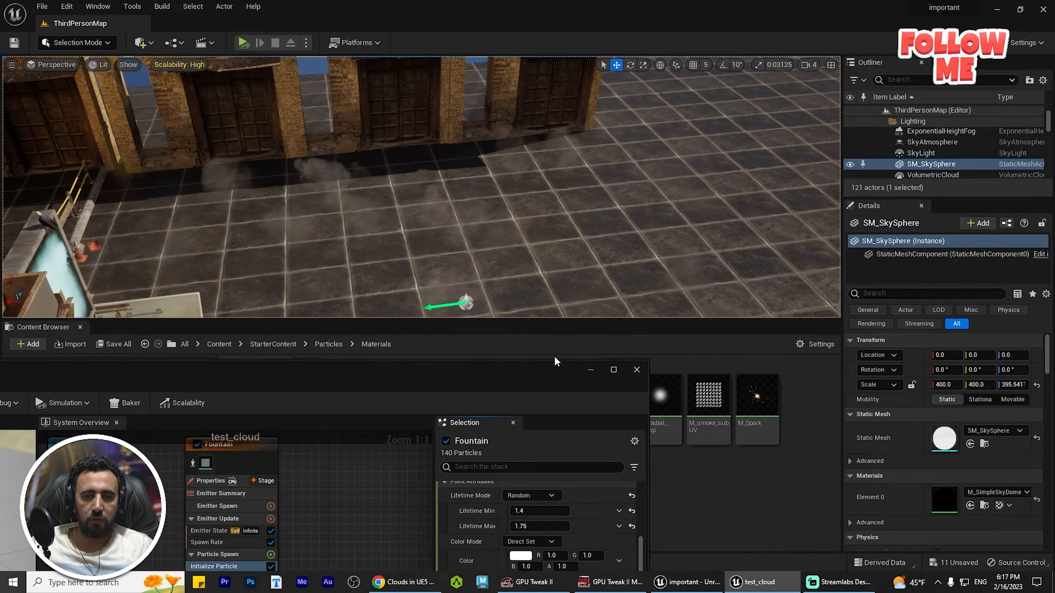
pyautogui.moveTo(421, 187); pyautogui.dragTo(465, 187, button='right')
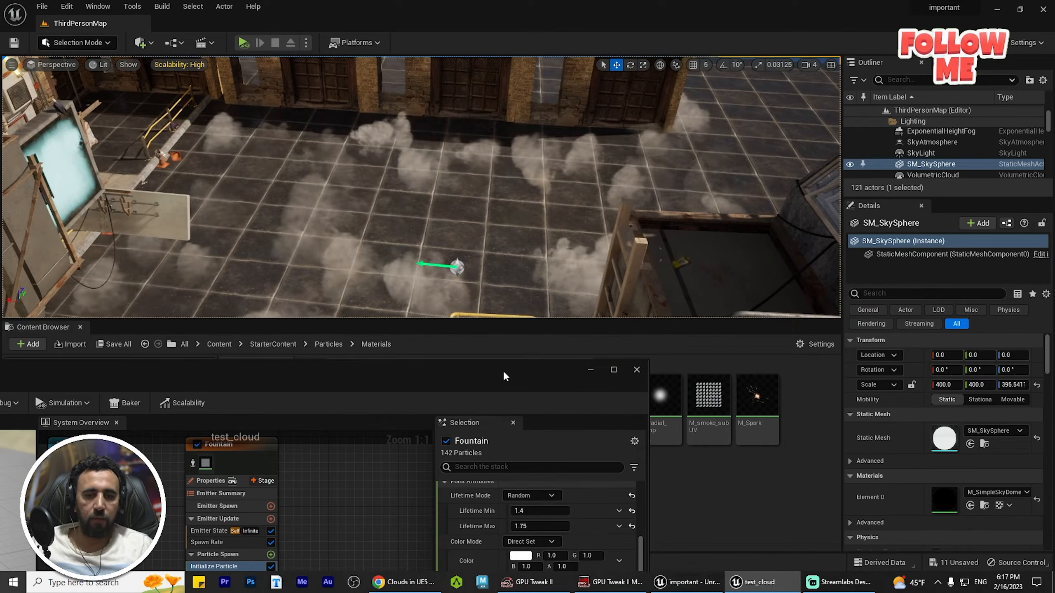
# Set the minimum X velocity in the Fountain's Add Velocity module to 20.
pyautogui.moveTo(503, 369); pyautogui.dragTo(664, 122)
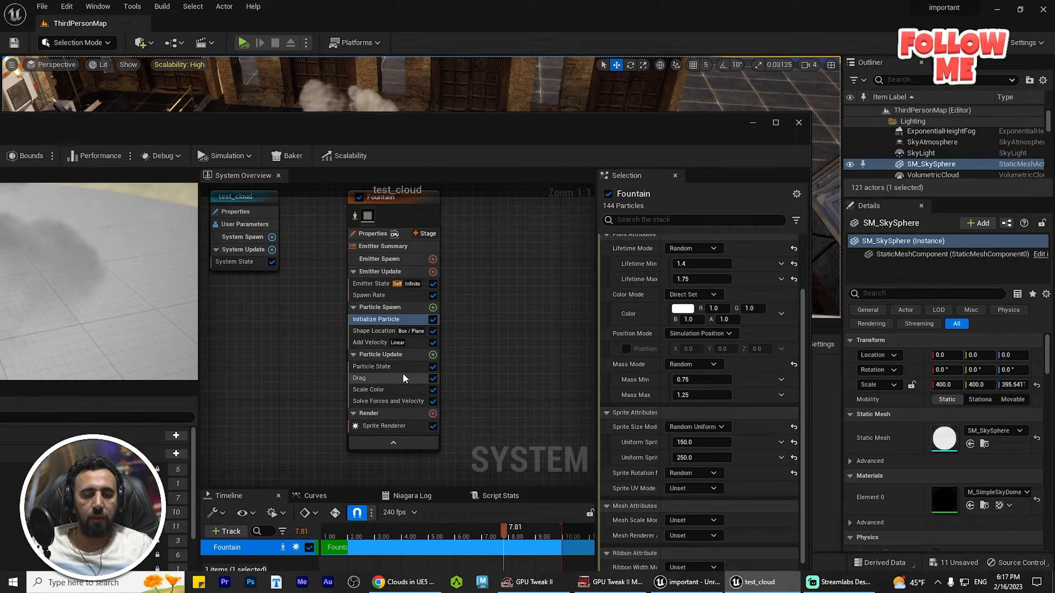
pyautogui.click(380, 341)
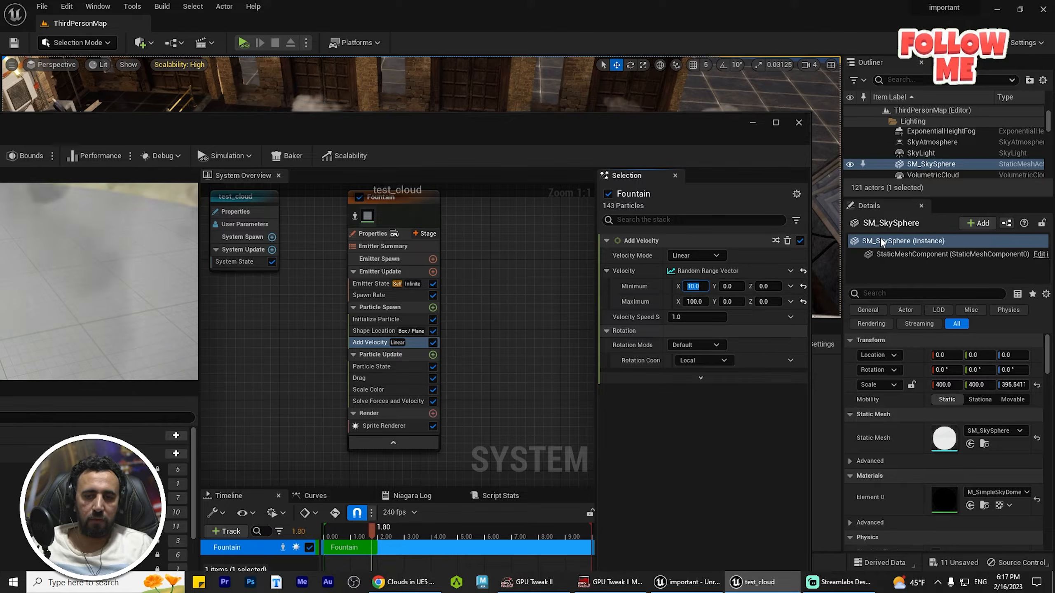
pyautogui.press('Return')
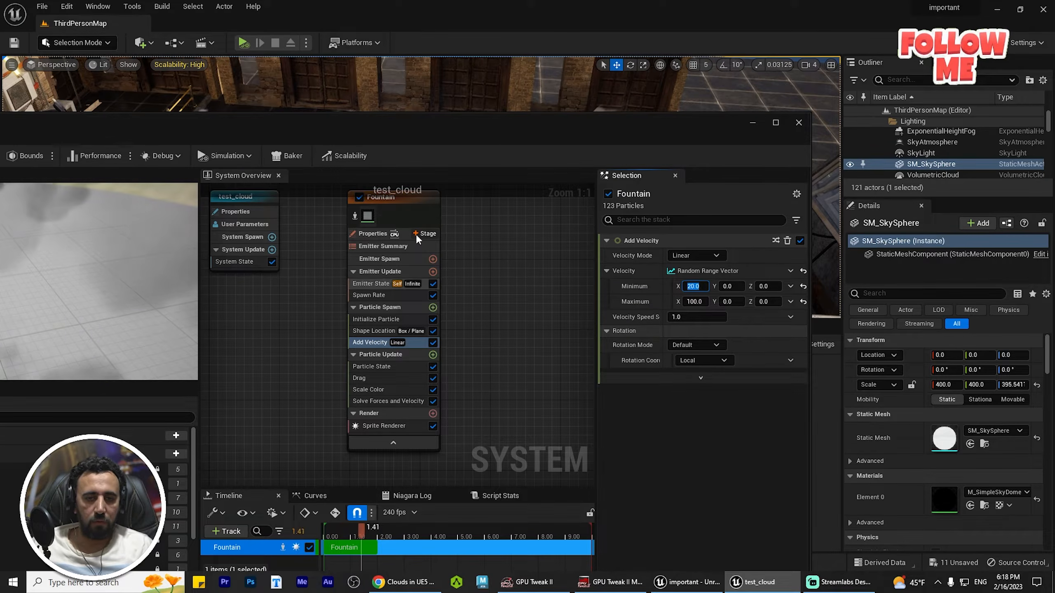
pyautogui.moveTo(523, 124); pyautogui.dragTo(588, 127)
pyautogui.moveTo(529, 279); pyautogui.dragTo(541, 309, button='right')
pyautogui.click(481, 343)
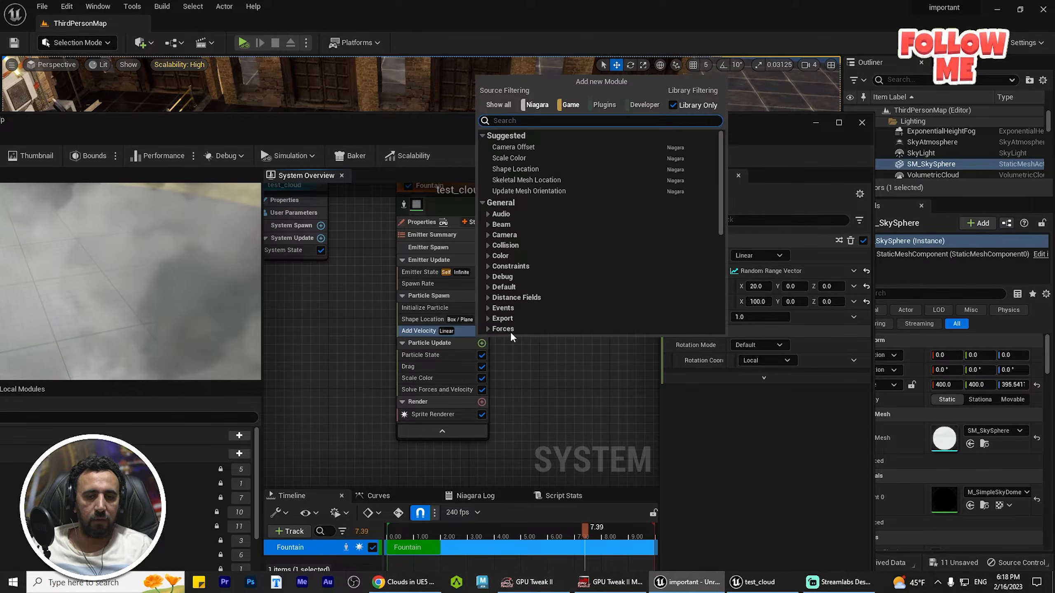
pyautogui.write('cu')
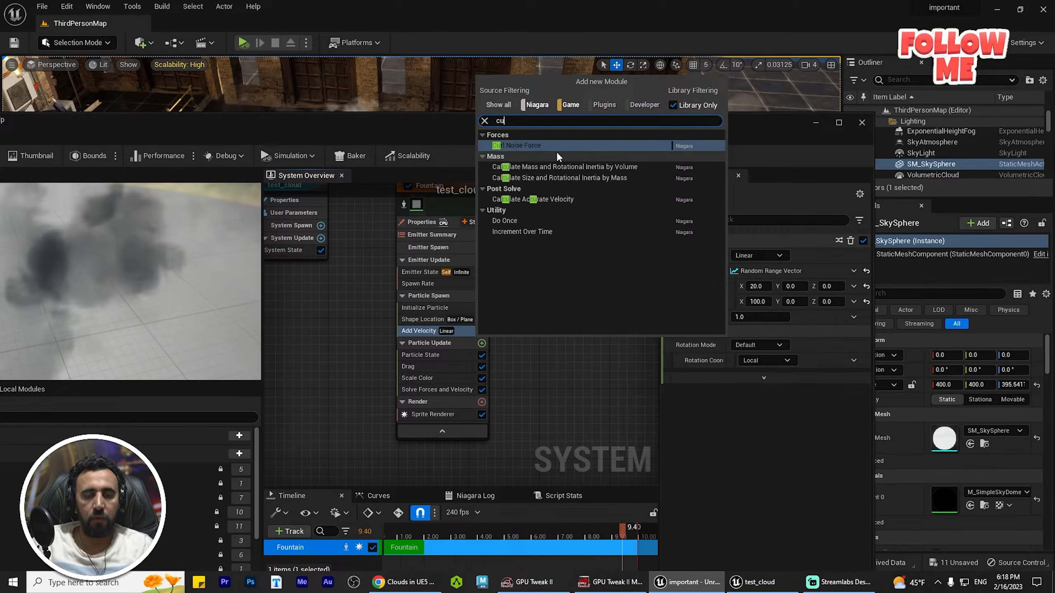
pyautogui.press('BackSpace')
pyautogui.press('BackSpace')
pyautogui.press('Escape')
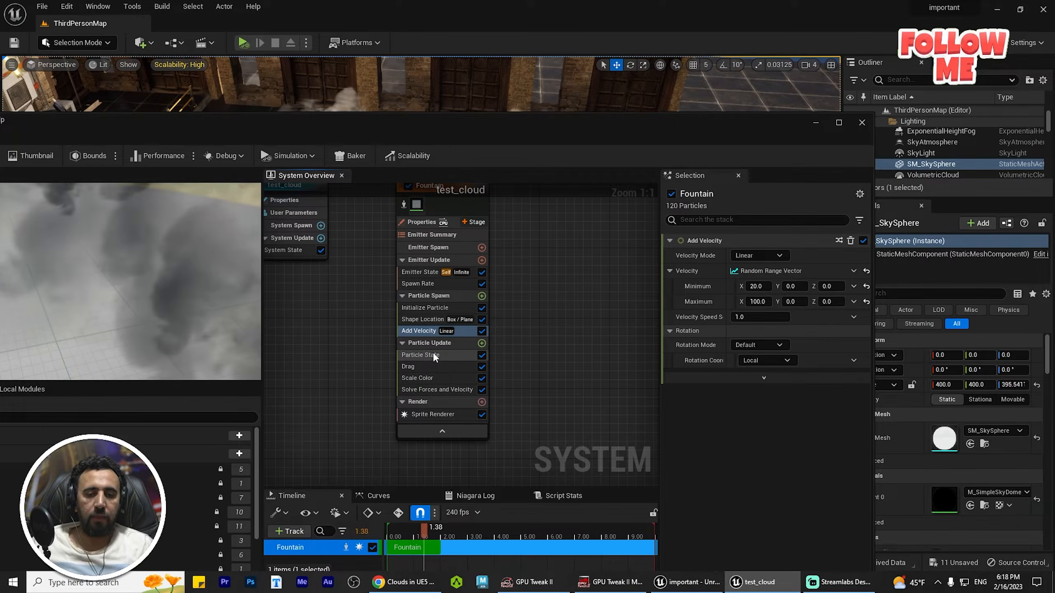
# Add a Curl Noise Force module to the Fountain emitter's Particle Update stage.
pyautogui.click(481, 344)
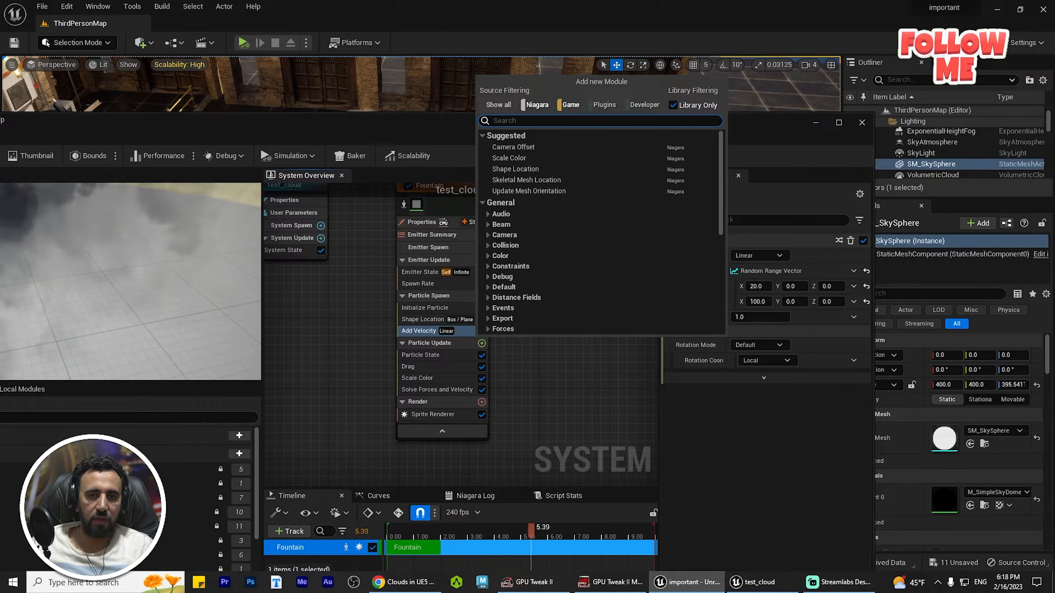
pyautogui.write('nois')
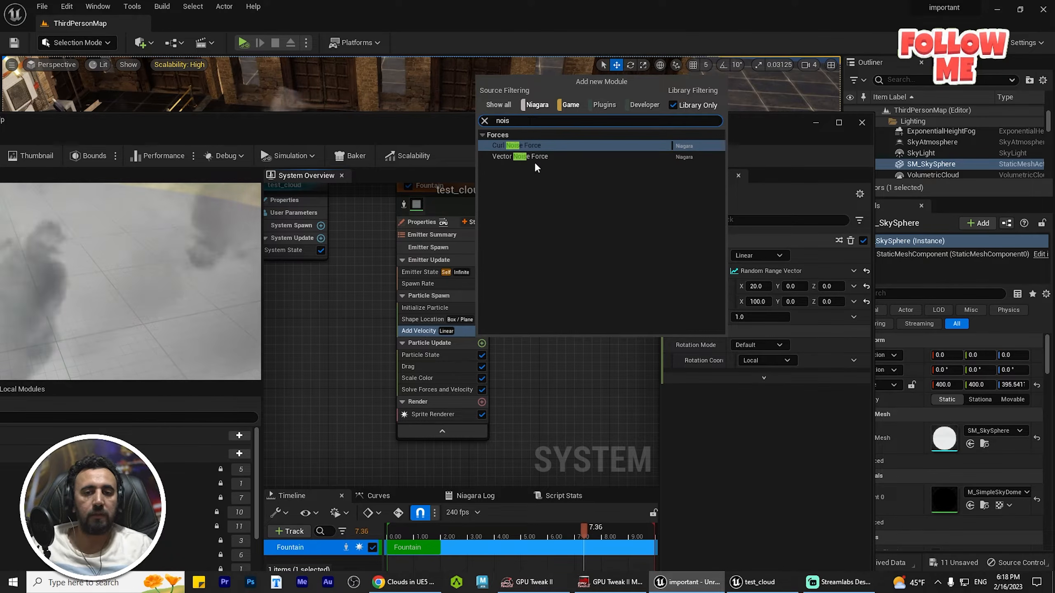
pyautogui.click(524, 145)
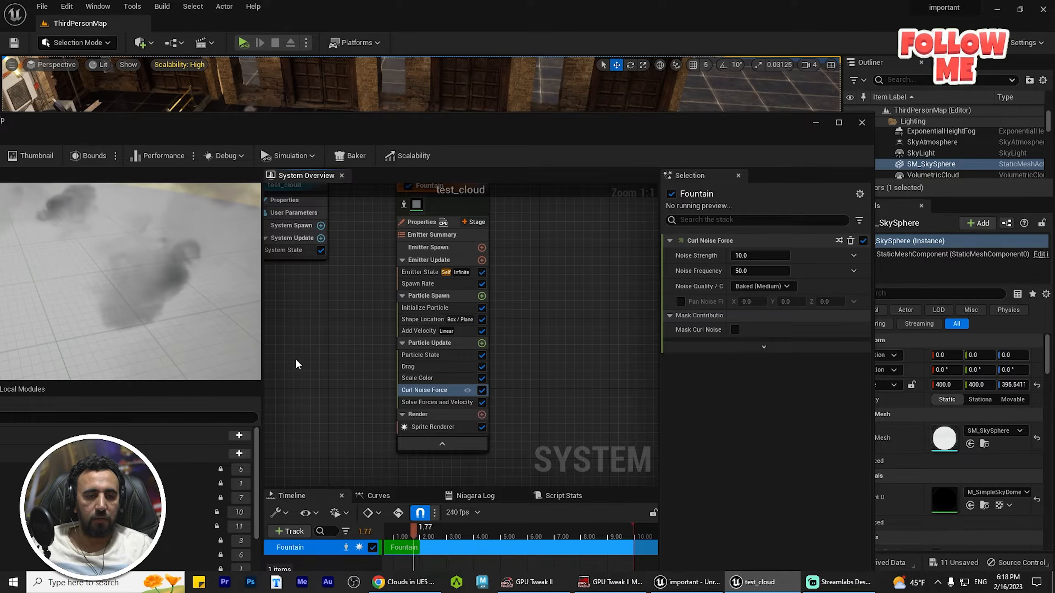
# Set the Curl Noise Force's Noise Strength to 50 and Noise Frequency to 150.
pyautogui.moveTo(378, 111); pyautogui.dragTo(428, 163)
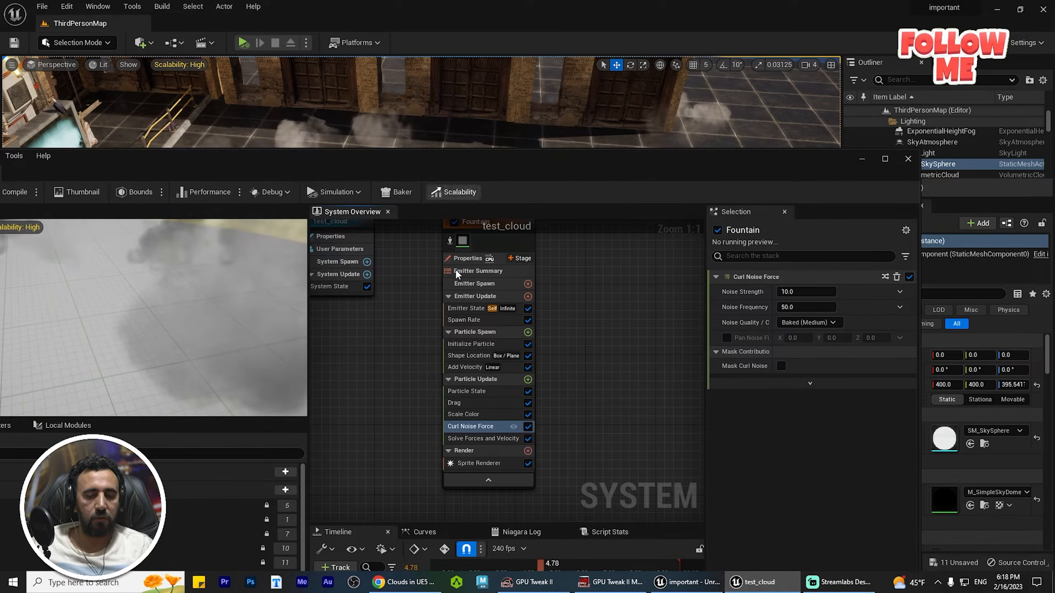
pyautogui.click(806, 292)
pyautogui.write('50')
pyautogui.press('Tab')
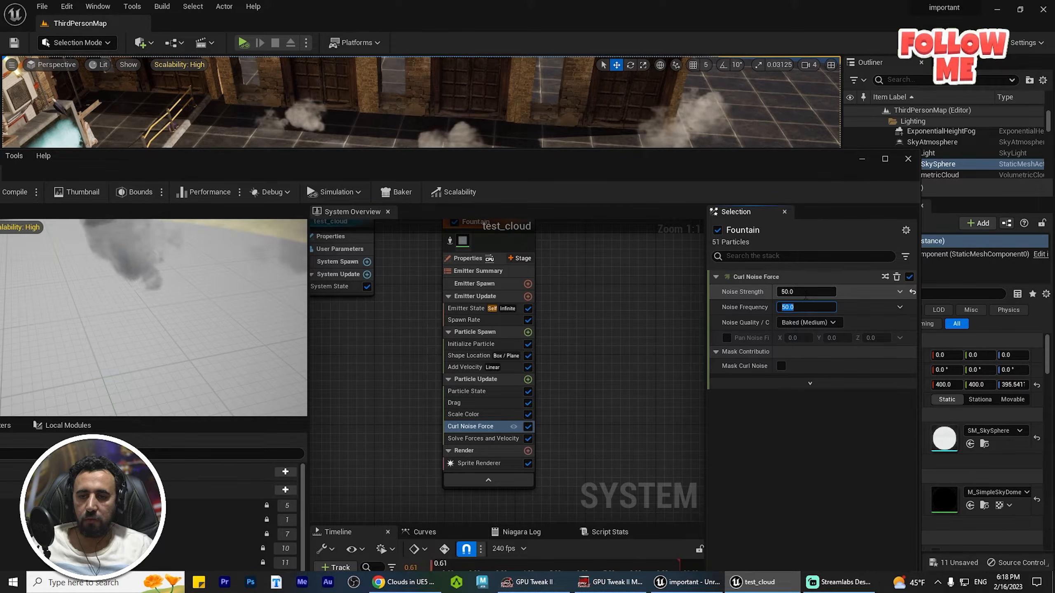
pyautogui.write('150')
pyautogui.press('Return')
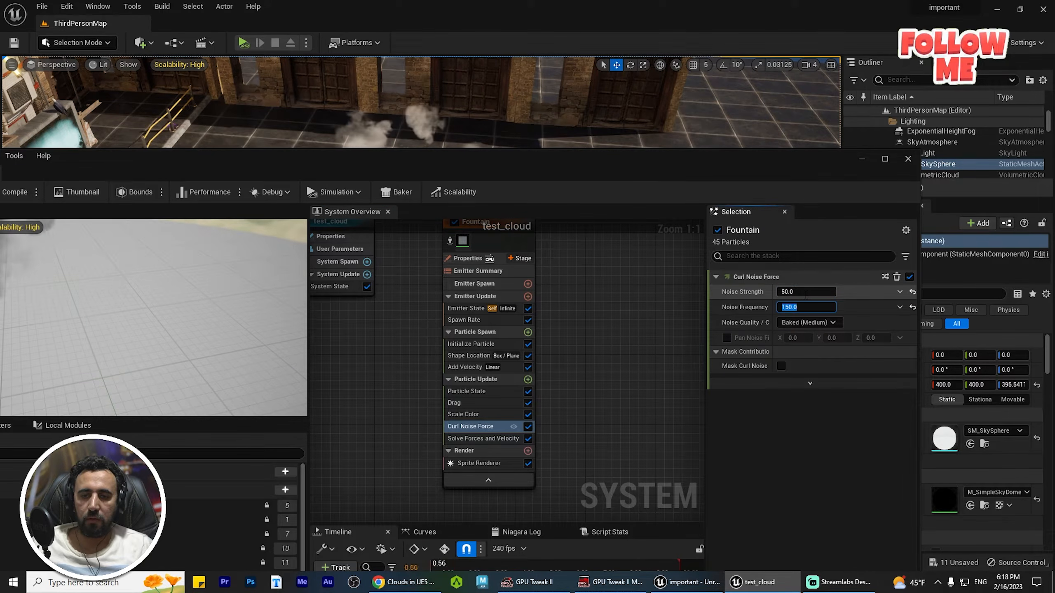
# Set the Curl Noise Force's Noise Strength to 150 and Noise Frequency to 50.
pyautogui.click(803, 291)
pyautogui.write('150')
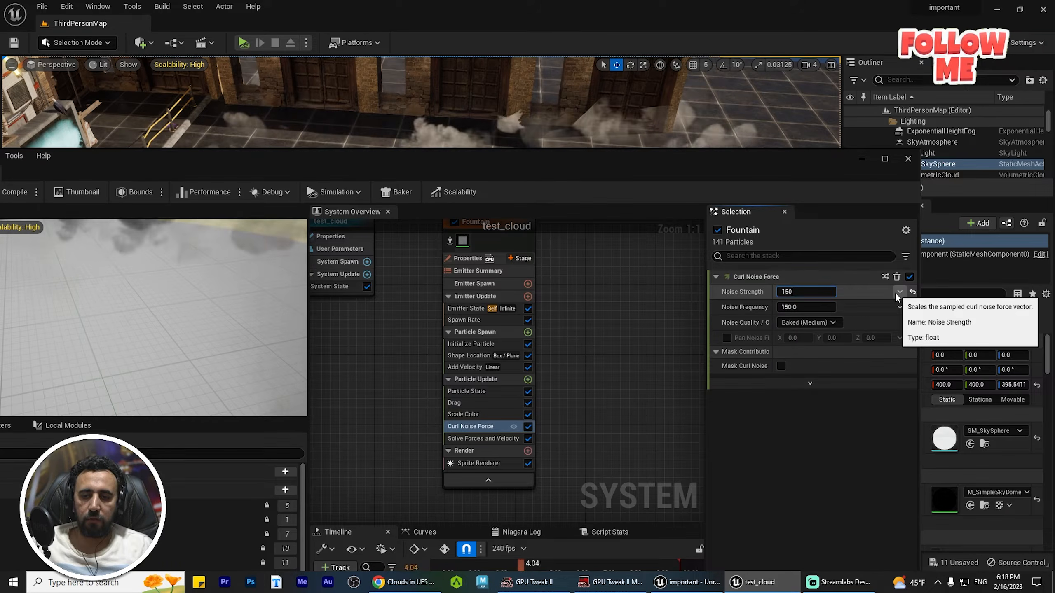
pyautogui.press('Tab')
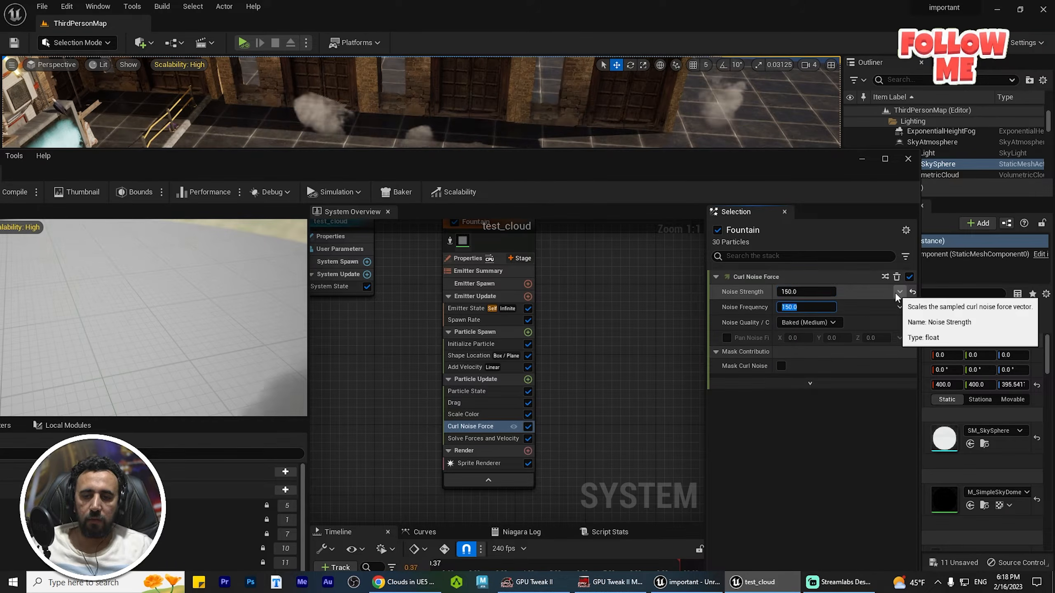
pyautogui.write('50')
pyautogui.press('Return')
# Move the Niagara editor aside and examine how the curl noise moves the clouds in the level.
pyautogui.moveTo(573, 178); pyautogui.dragTo(602, 151)
pyautogui.moveTo(305, 130); pyautogui.dragTo(490, 156)
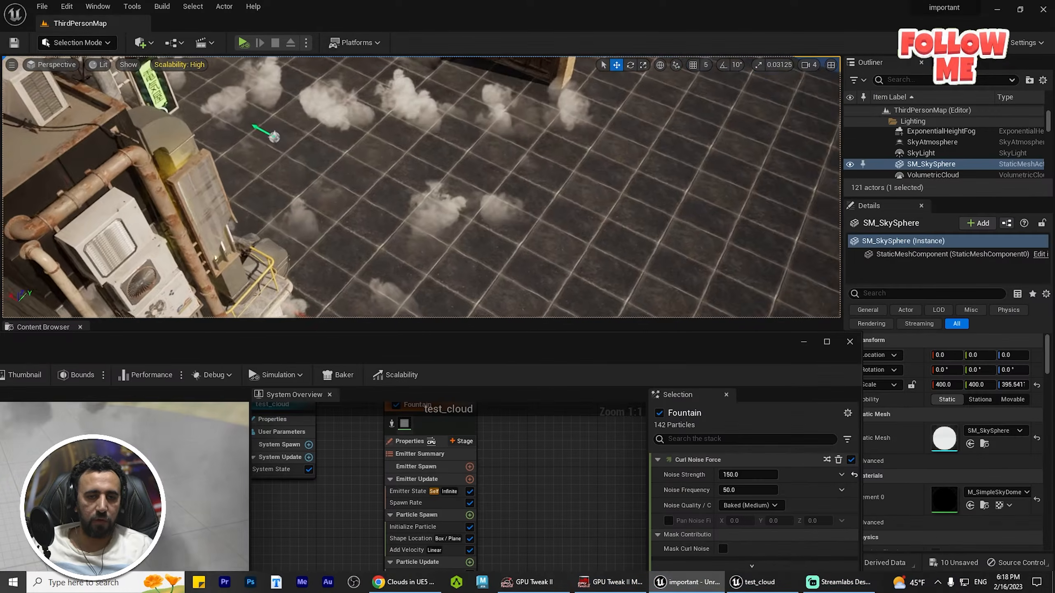
pyautogui.moveTo(421, 187); pyautogui.dragTo(474, 195, button='right')
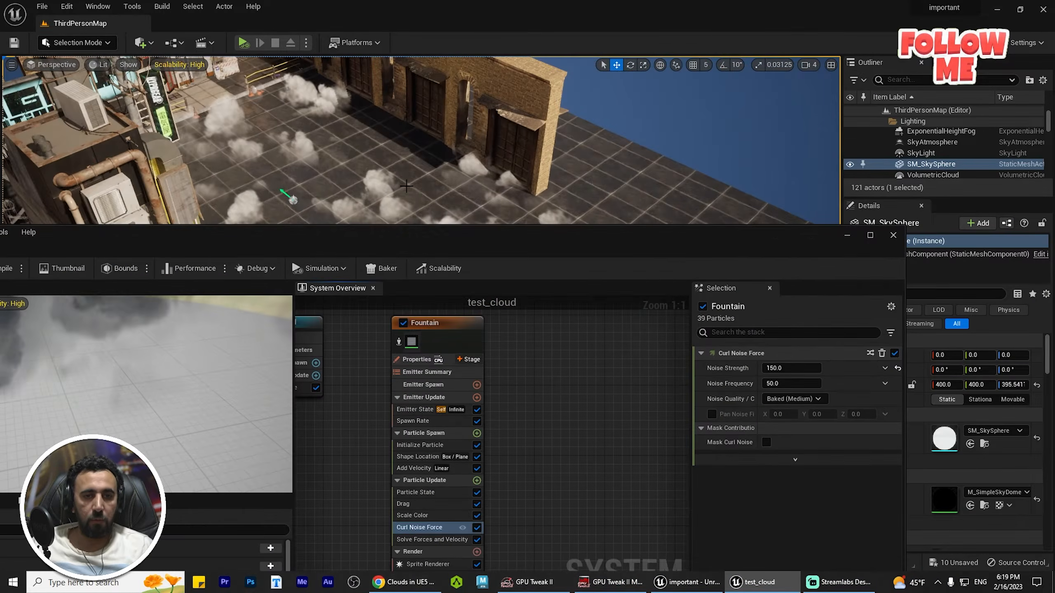
pyautogui.moveTo(421, 141); pyautogui.dragTo(439, 160, button='right')
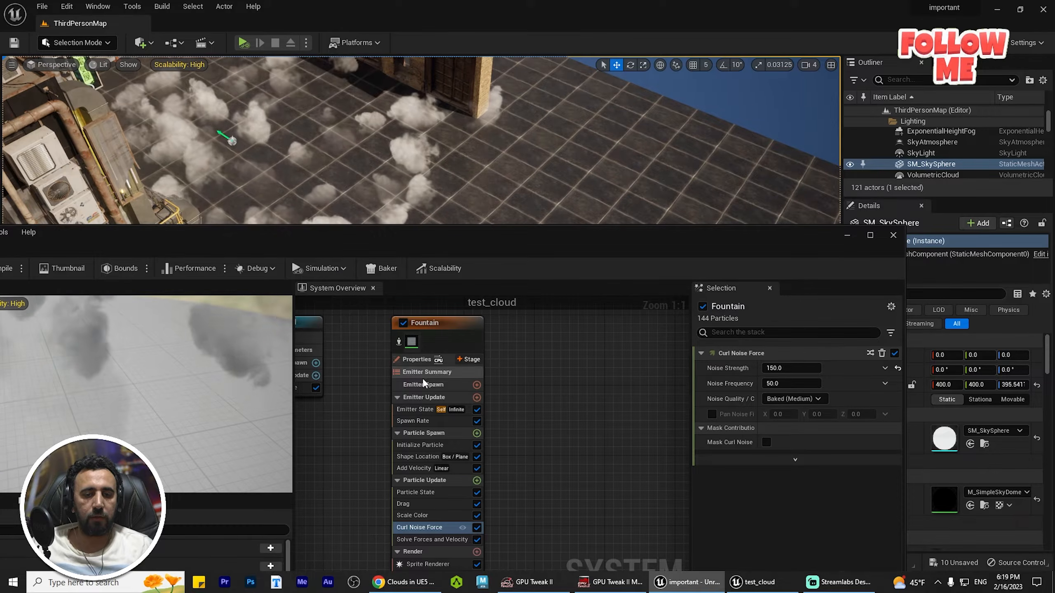
# Set the Fountain emitter's Spawn Rate to 1000 and check the cloud density in the level.
pyautogui.click(419, 421)
pyautogui.click(781, 368)
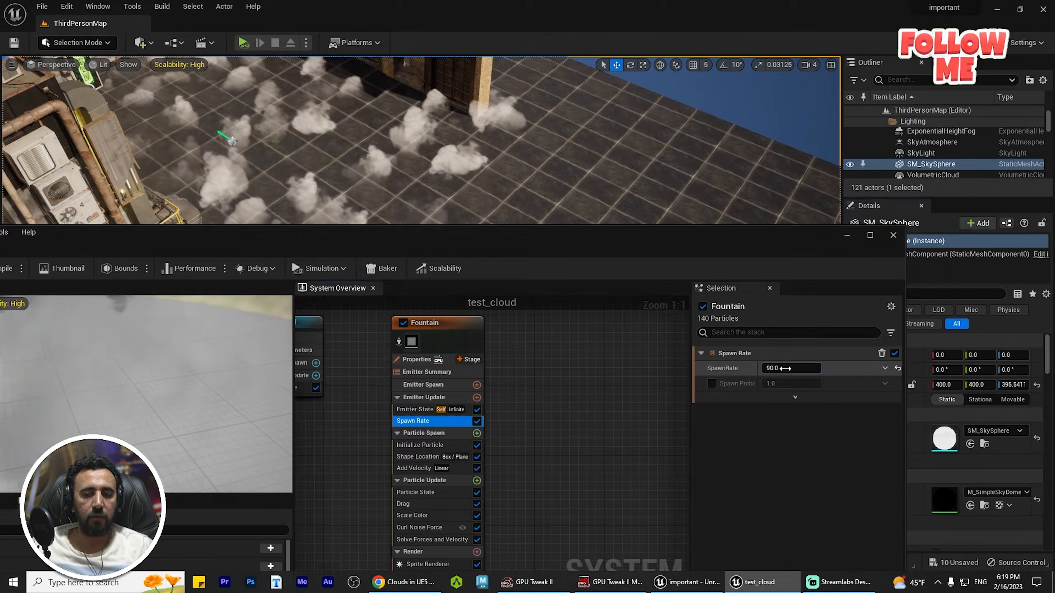
pyautogui.write('1000')
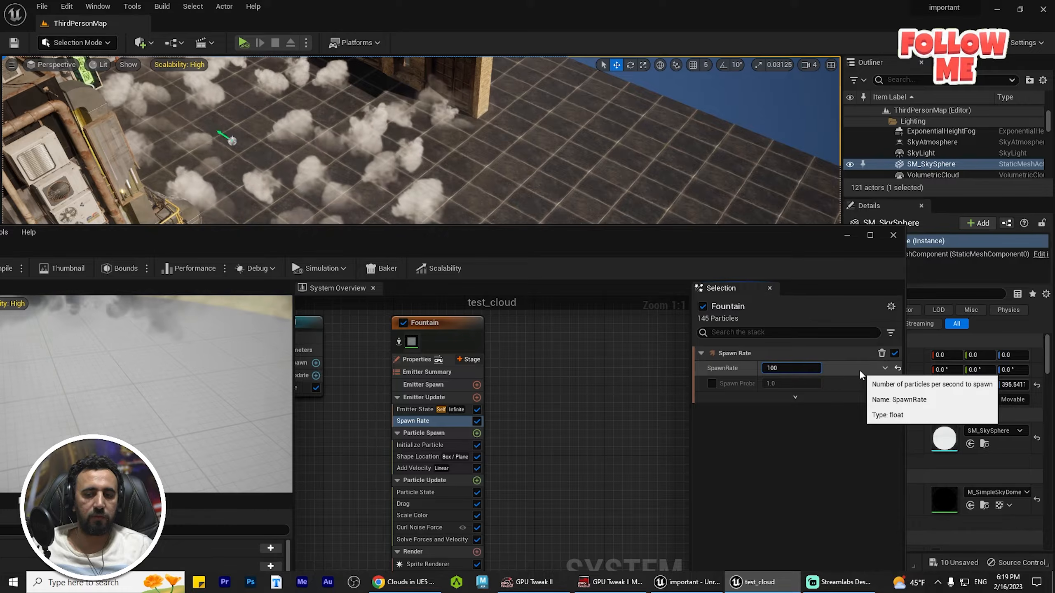
pyautogui.press('Return')
pyautogui.moveTo(523, 206)
pyautogui.mouseDown(button='right')
pyautogui.moveTo(477, 194)
pyautogui.moveTo(523, 206)
pyautogui.mouseUp(button='right')
# Lower the Fountain emitter's Spawn Rate to 500, 400 and finally 300, comparing the cloud density in the level.
pyautogui.click(791, 368)
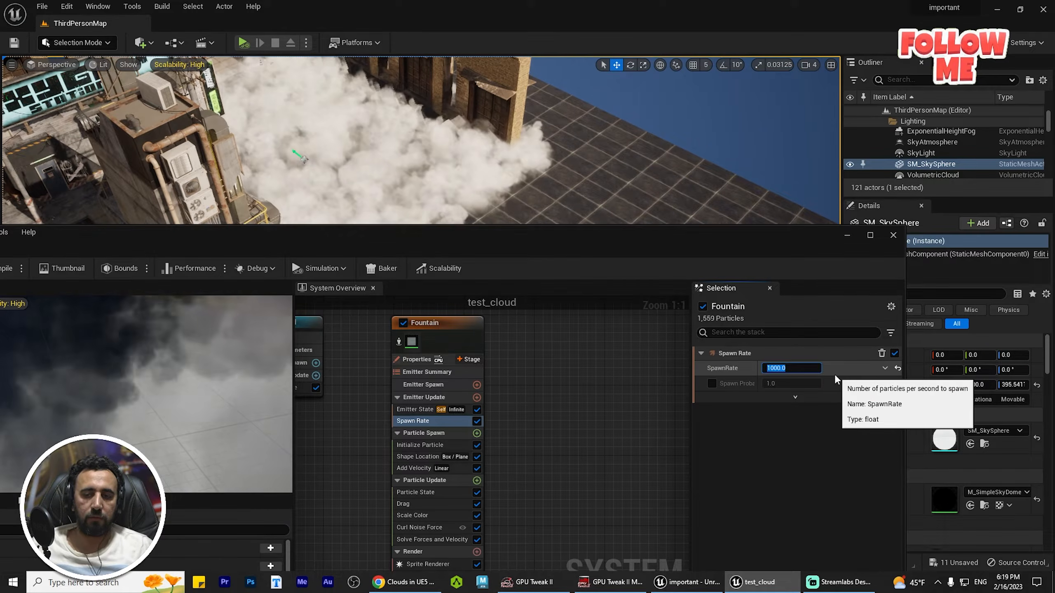
pyautogui.write('500')
pyautogui.press('Return')
pyautogui.moveTo(540, 171)
pyautogui.mouseDown(button='right')
pyautogui.moveTo(544, 191)
pyautogui.moveTo(530, 183)
pyautogui.moveTo(556, 162)
pyautogui.mouseUp(button='right')
pyautogui.click(788, 370)
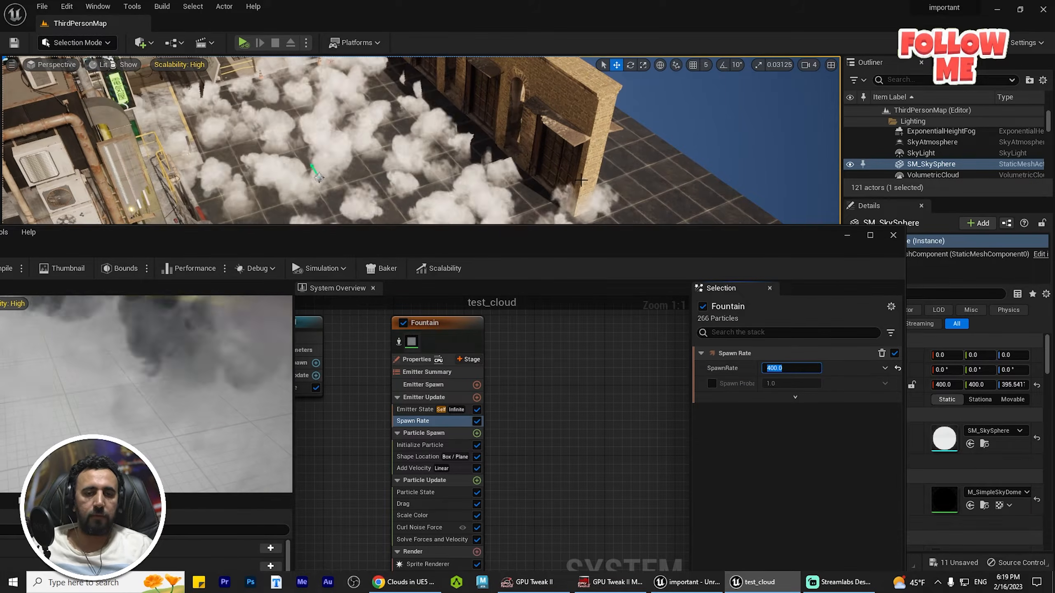
pyautogui.moveTo(580, 180); pyautogui.dragTo(540, 181, button='right')
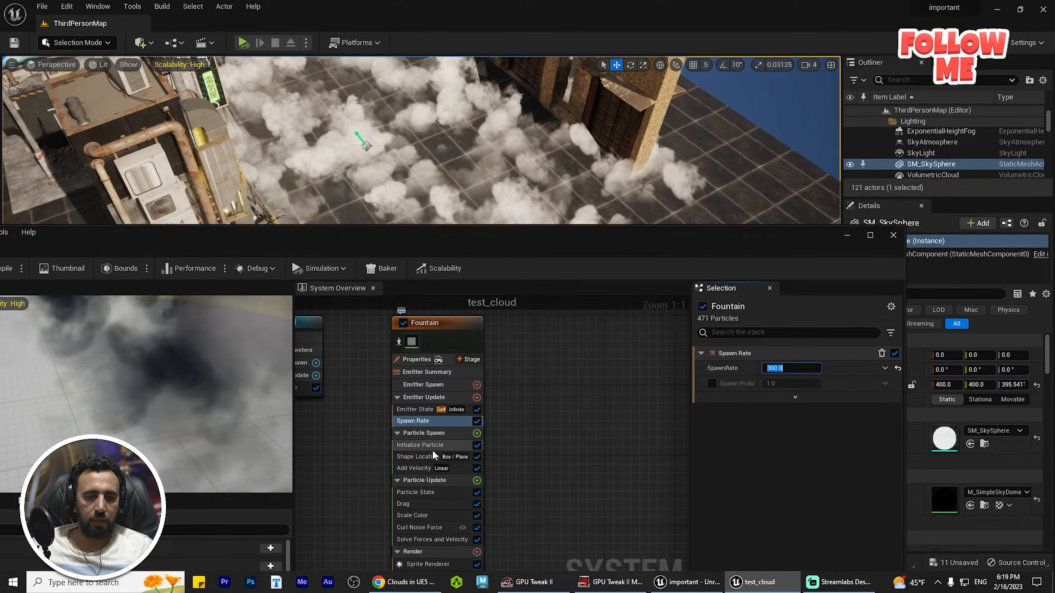
# In the Initialize Particle module, set the uniform sprite size to a minimum of 200 and a maximum of 300.
pyautogui.click(420, 445)
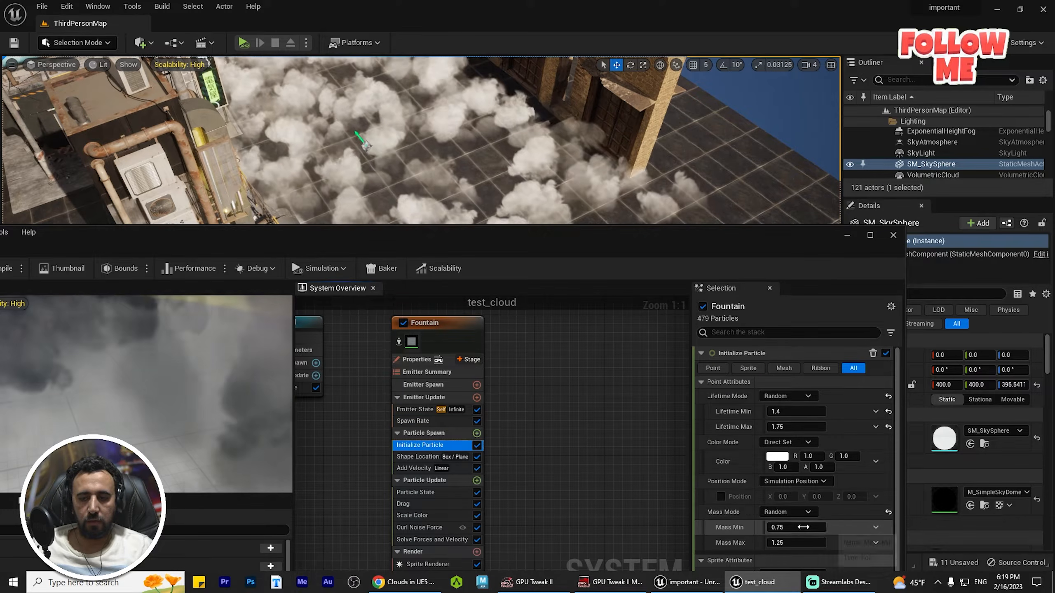
pyautogui.scroll(-3, 870, 518)
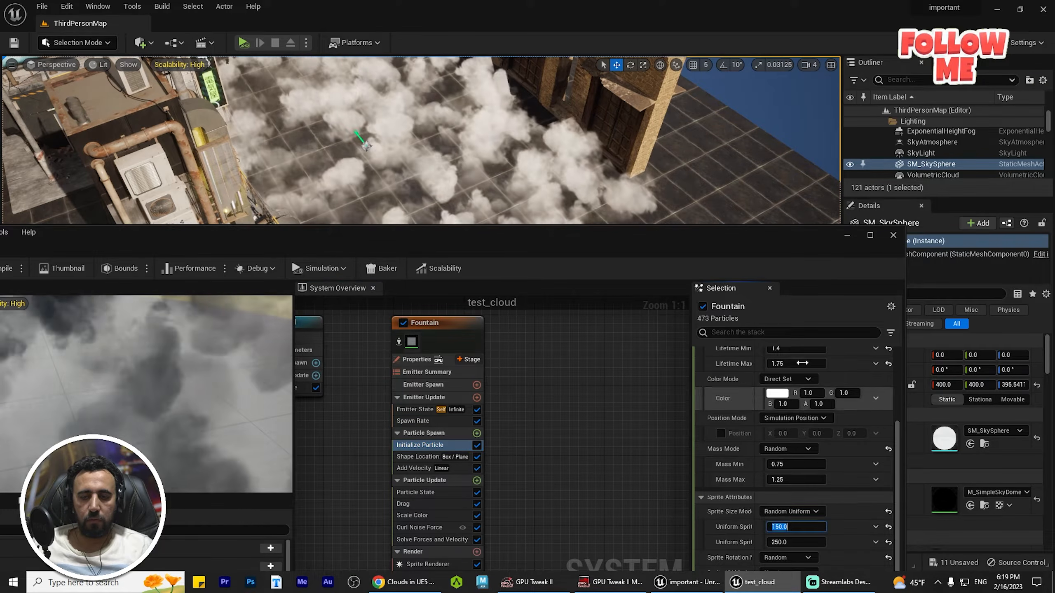
pyautogui.moveTo(792, 254); pyautogui.dragTo(799, 193)
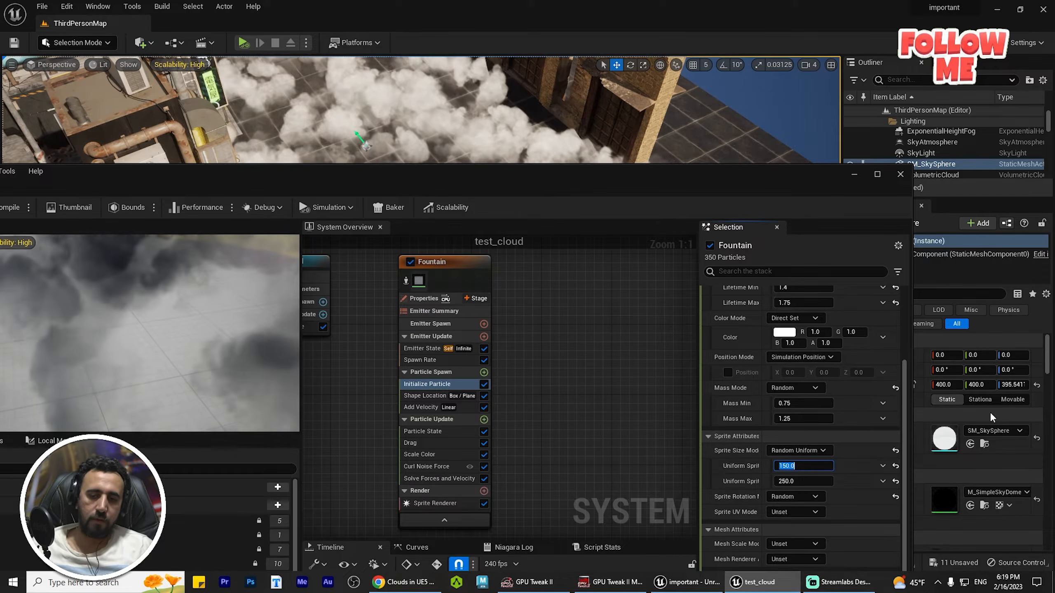
pyautogui.press('Tab')
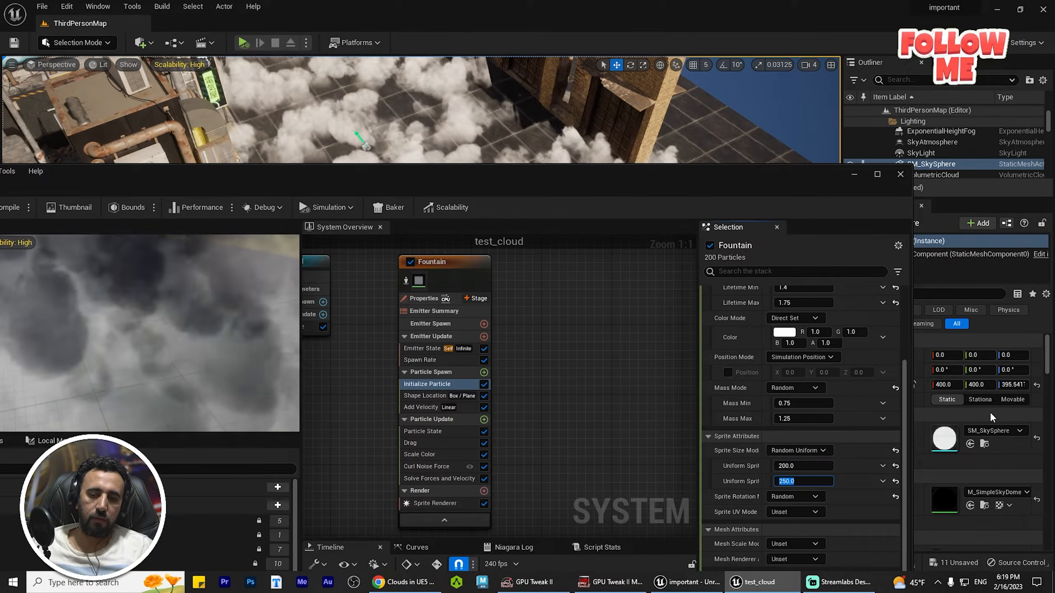
pyautogui.write('300')
pyautogui.press('Return')
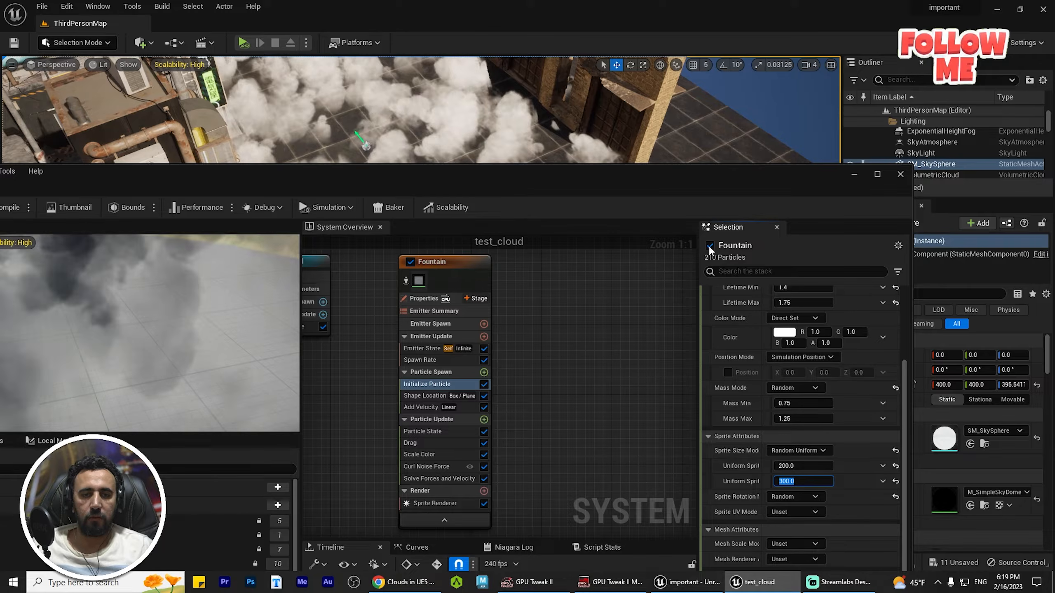
# Play the level from the floor near the clouds, run the character through them, and stop the preview.
pyautogui.moveTo(607, 186); pyautogui.dragTo(431, 367)
pyautogui.moveTo(518, 182); pyautogui.dragTo(467, 199, button='right')
pyautogui.rightClick(500, 198)
pyautogui.click(544, 464)
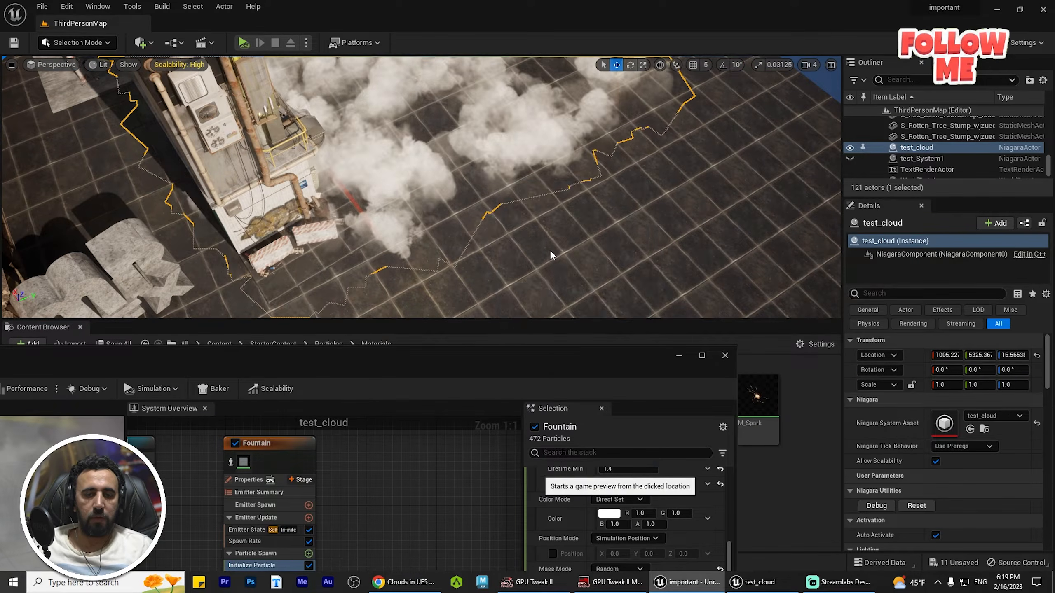
pyautogui.press('w')
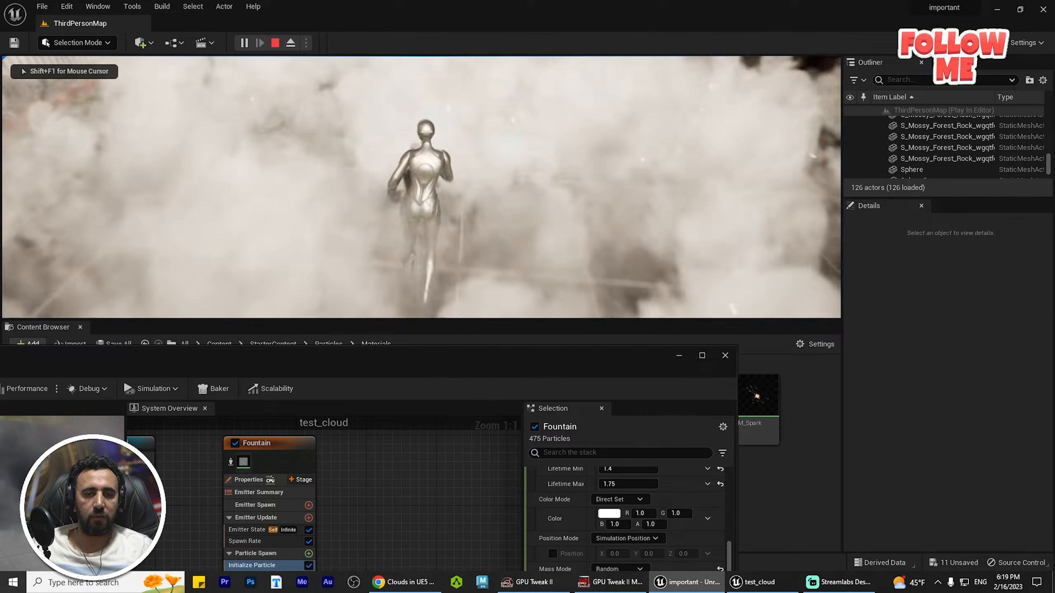
pyautogui.press('s')
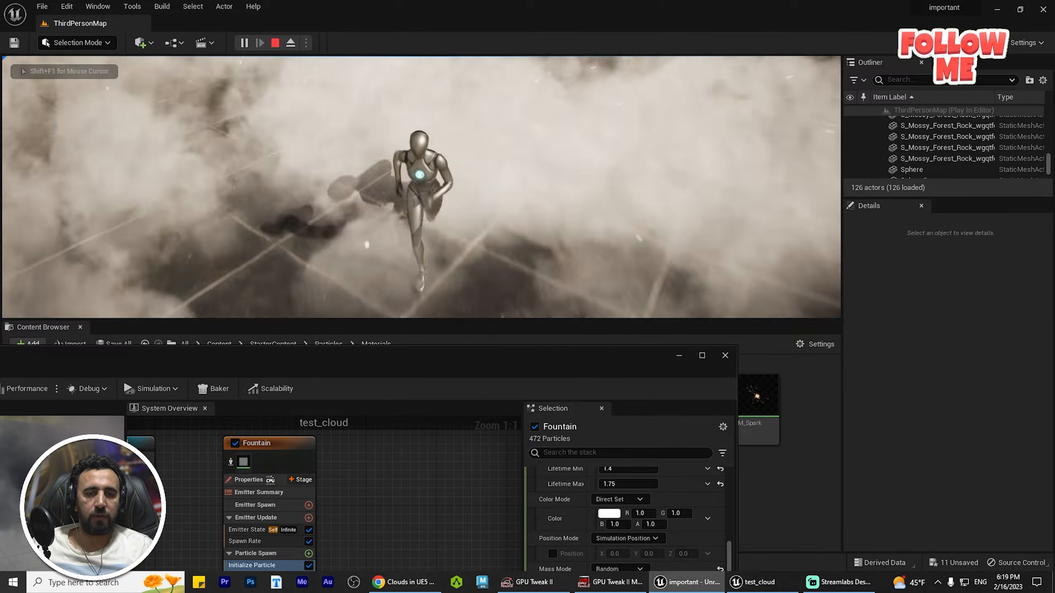
pyautogui.press('space')
pyautogui.press('d')
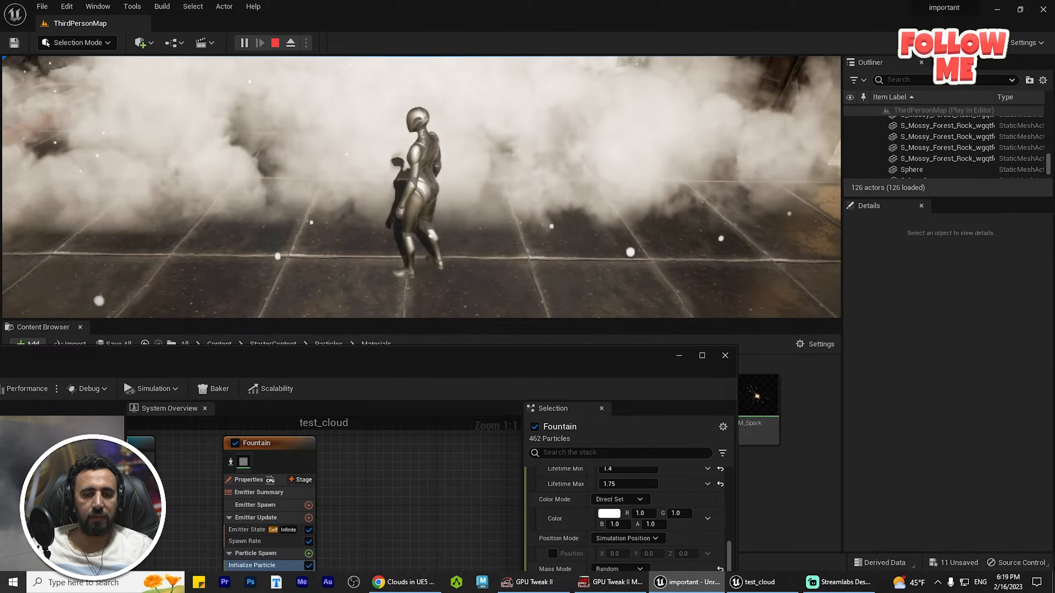
pyautogui.press('Escape')
# Bring the Niagara editor back up and add a Sprite Rotation Rate module to the Fountain's Particle Update stage.
pyautogui.moveTo(572, 357); pyautogui.dragTo(687, 228)
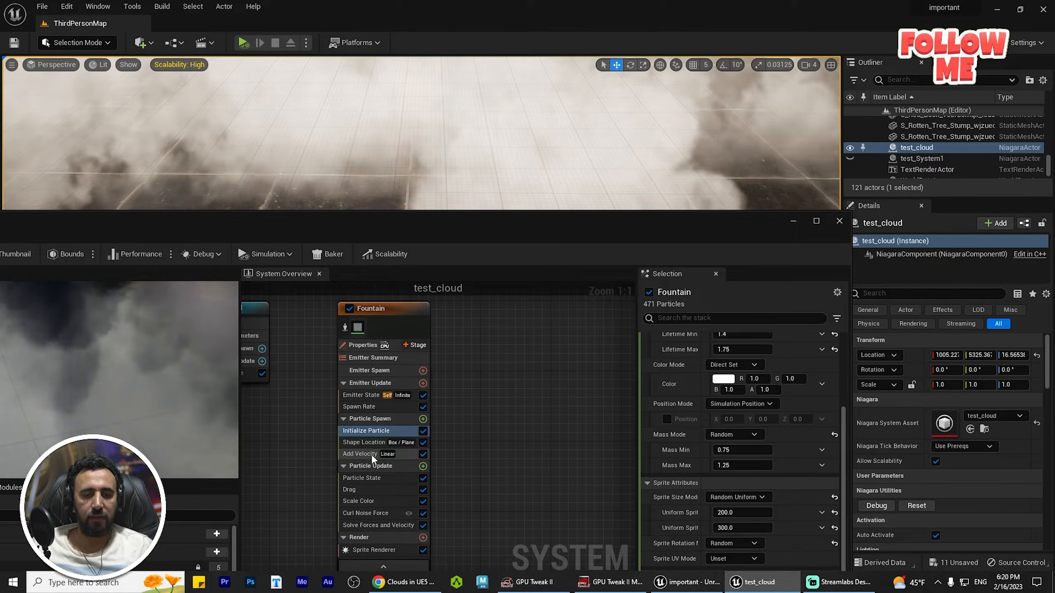
pyautogui.click(367, 419)
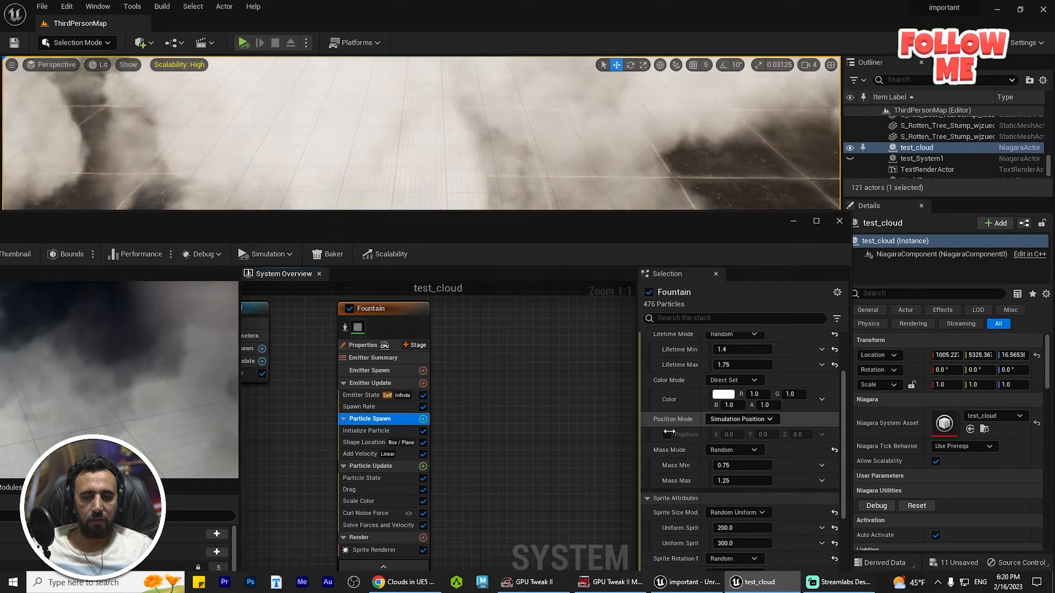
pyautogui.click(365, 431)
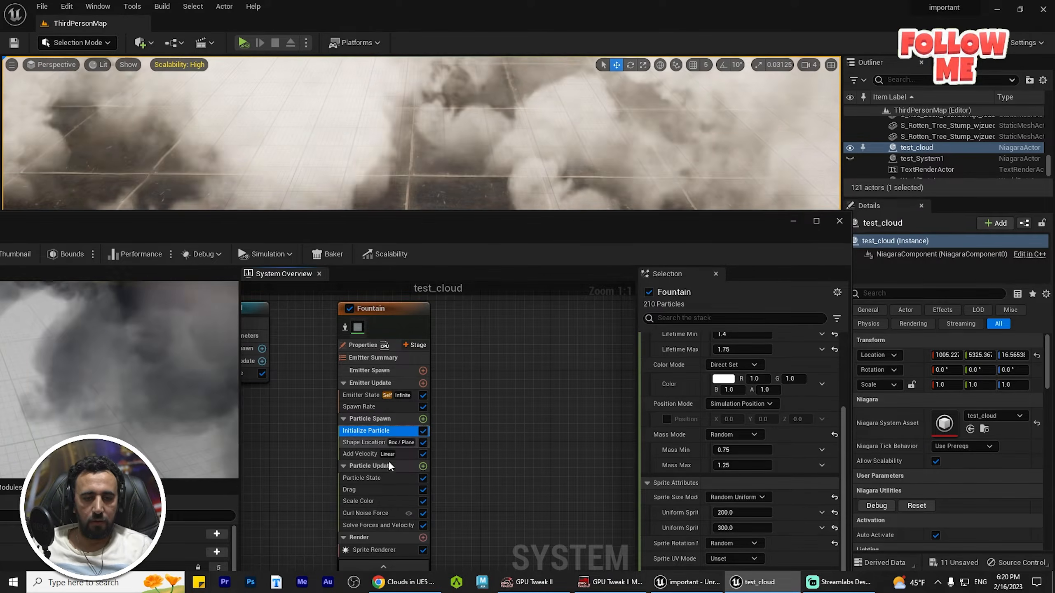
pyautogui.click(423, 466)
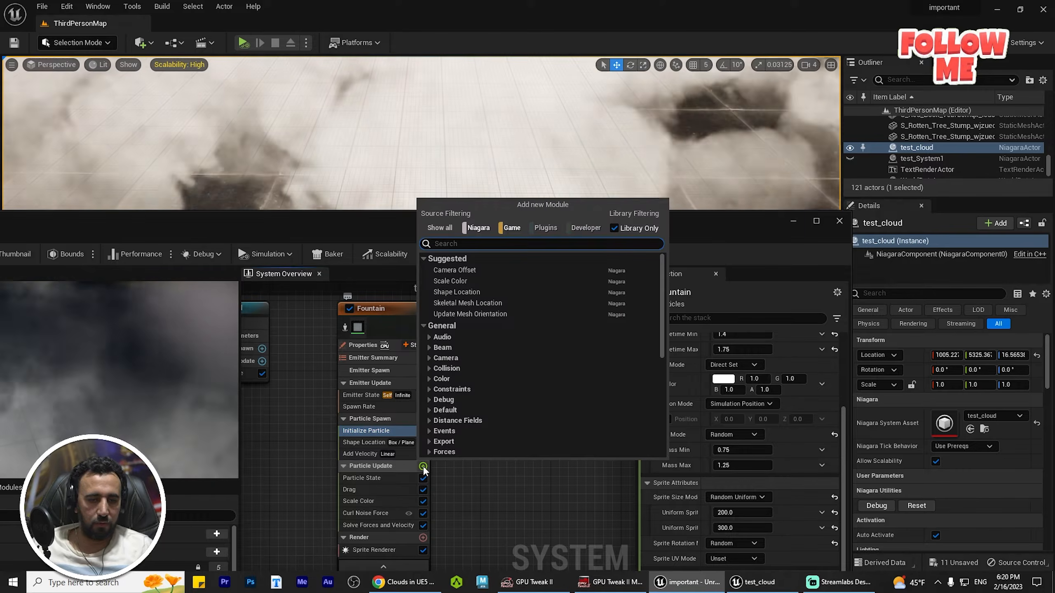
pyautogui.write('rota')
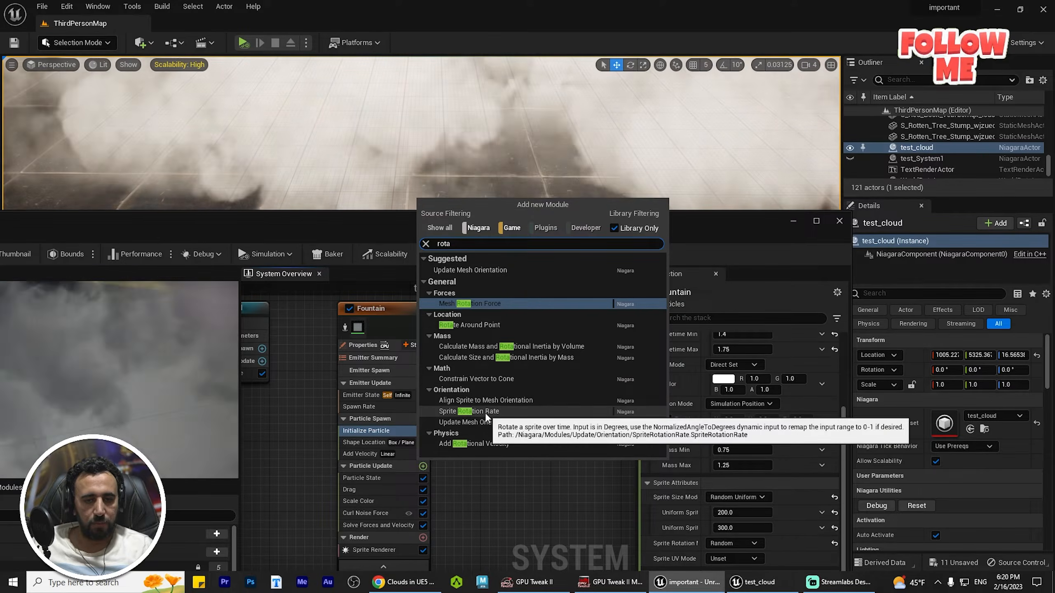
pyautogui.click(494, 410)
# Drive the sprite Rotation Rate with a Random Range Float from a minimum of 5 to a maximum of 100.
pyautogui.press('s')
pyautogui.moveTo(548, 97); pyautogui.dragTo(536, 138, button='right')
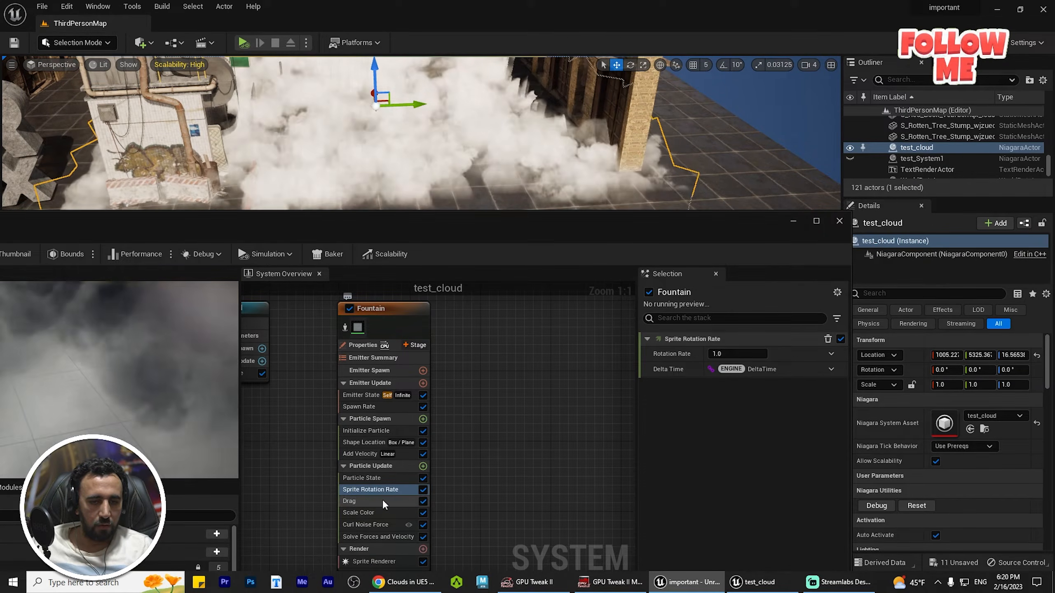
pyautogui.click(831, 354)
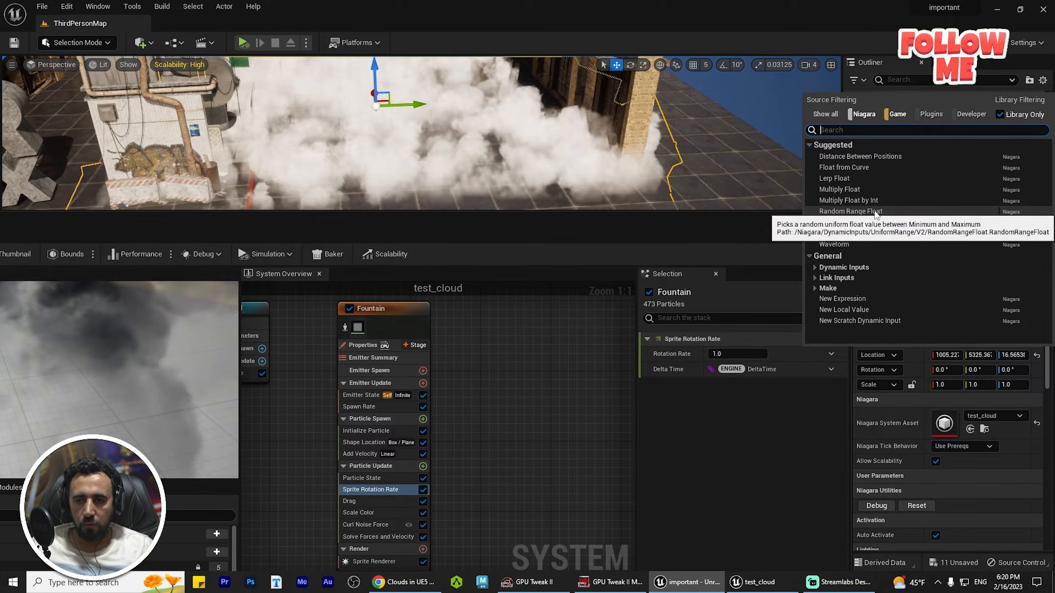
pyautogui.click(873, 211)
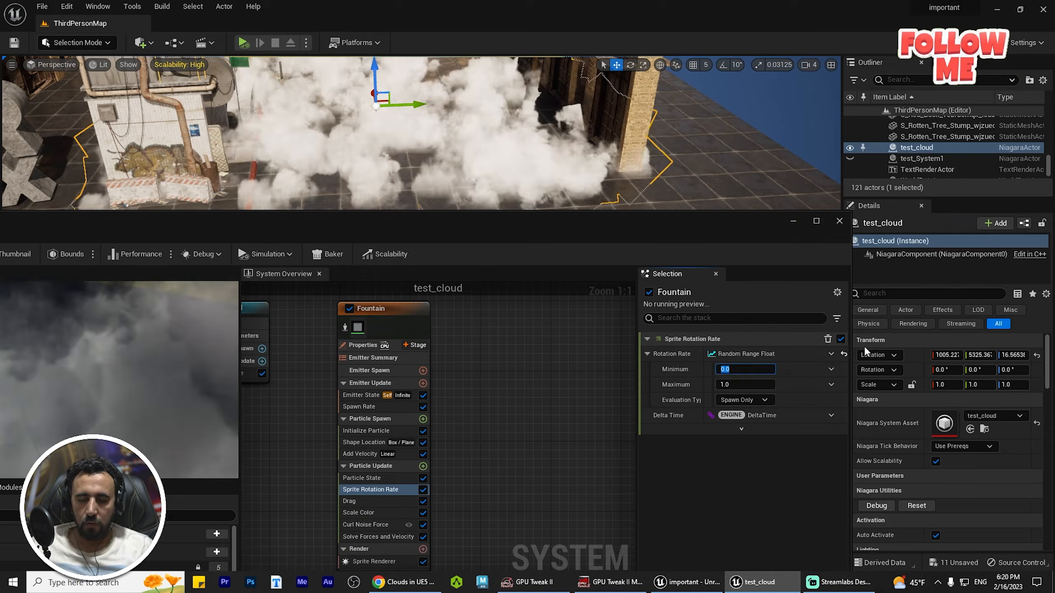
pyautogui.write('50')
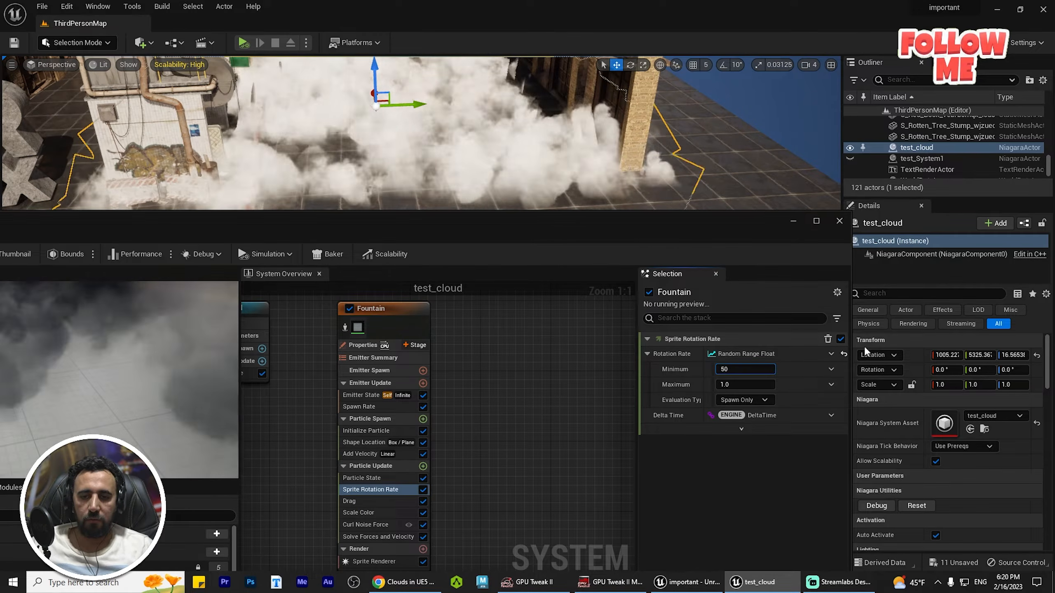
pyautogui.press('Tab')
pyautogui.write('150')
pyautogui.press('Return')
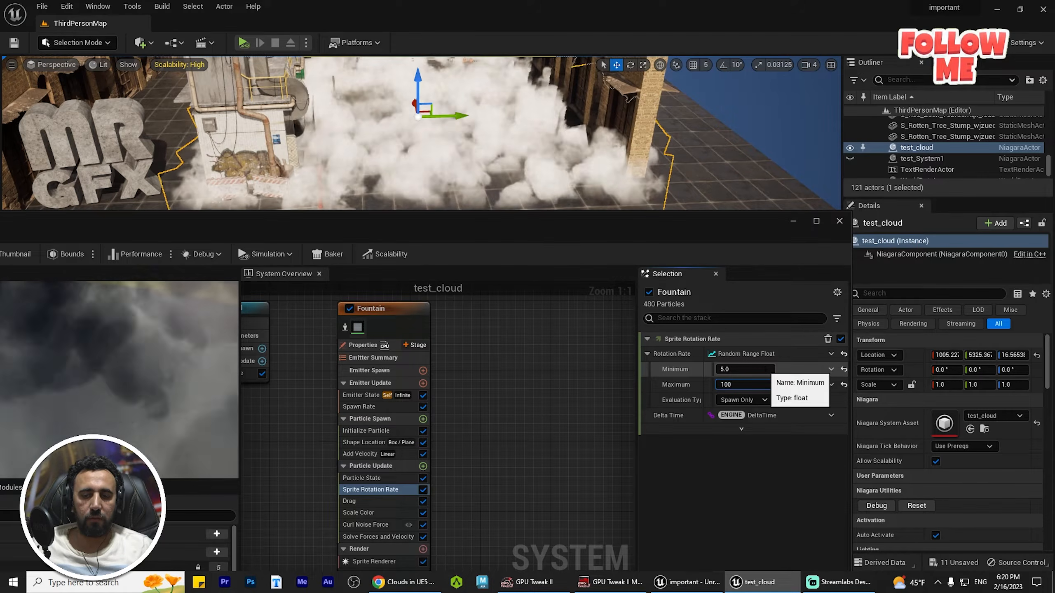
# Examine the rotation of the cloud sprites in the level from near and far.
pyautogui.press('w')
pyautogui.moveTo(421, 133); pyautogui.dragTo(515, 152, button='right')
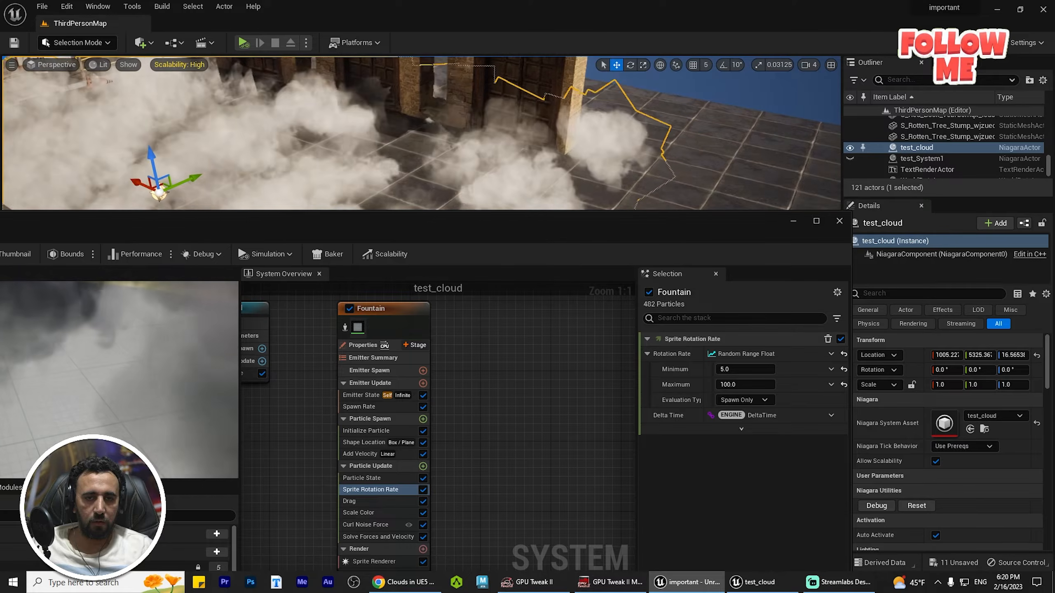
pyautogui.press('s')
pyautogui.moveTo(421, 133); pyautogui.dragTo(409, 141, button='right')
pyautogui.press('w')
pyautogui.press('s')
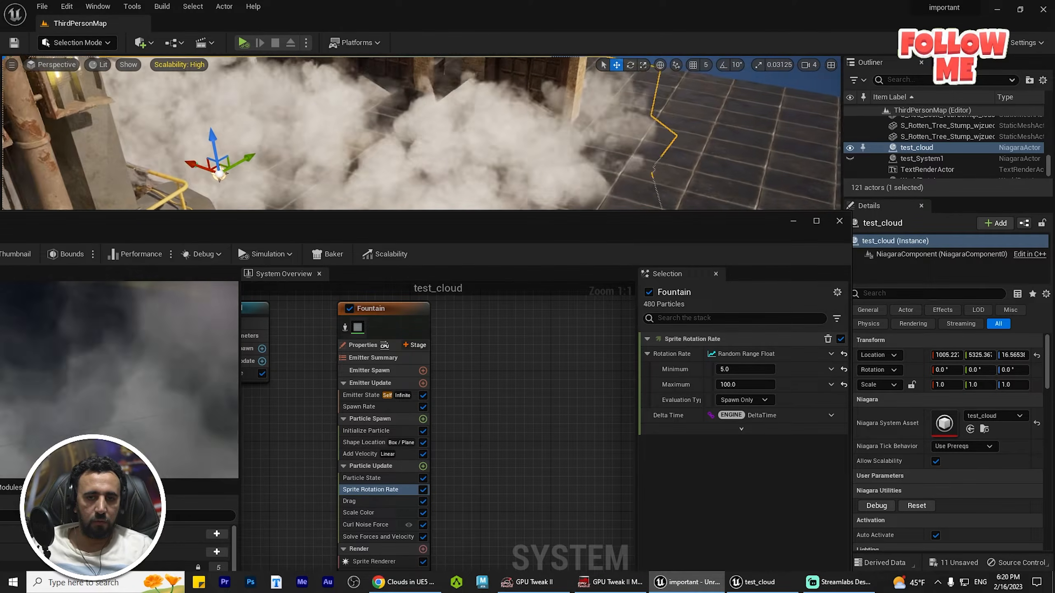
pyautogui.moveTo(588, 116)
pyautogui.mouseDown(button='right')
pyautogui.moveTo(569, 115)
pyautogui.moveTo(589, 115)
pyautogui.moveTo(571, 126)
pyautogui.mouseUp(button='right')
pyautogui.click(589, 116)
pyautogui.press('s')
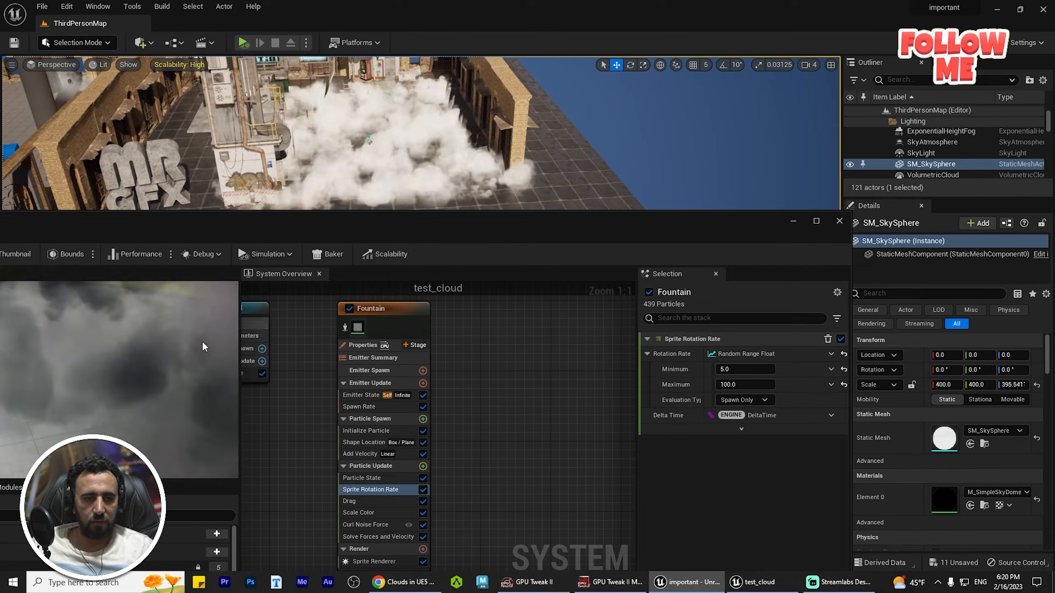
# Set the Sprite Rotation Rate's maximum to 20 and open the Scale Color module's settings.
pyautogui.click(737, 381)
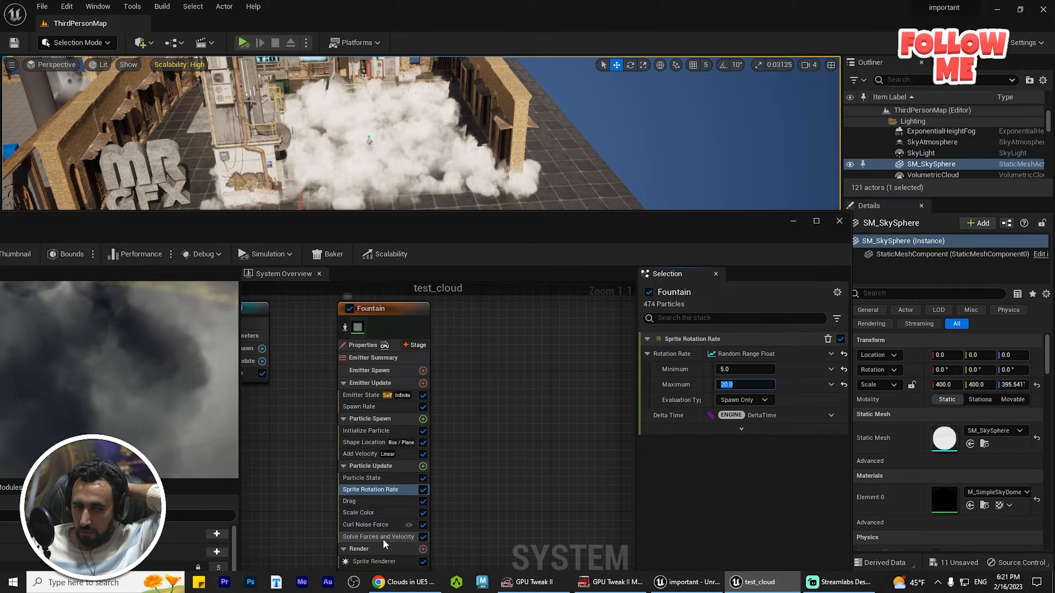
pyautogui.scroll(-1, 382, 539)
pyautogui.scroll(1, 478, 529)
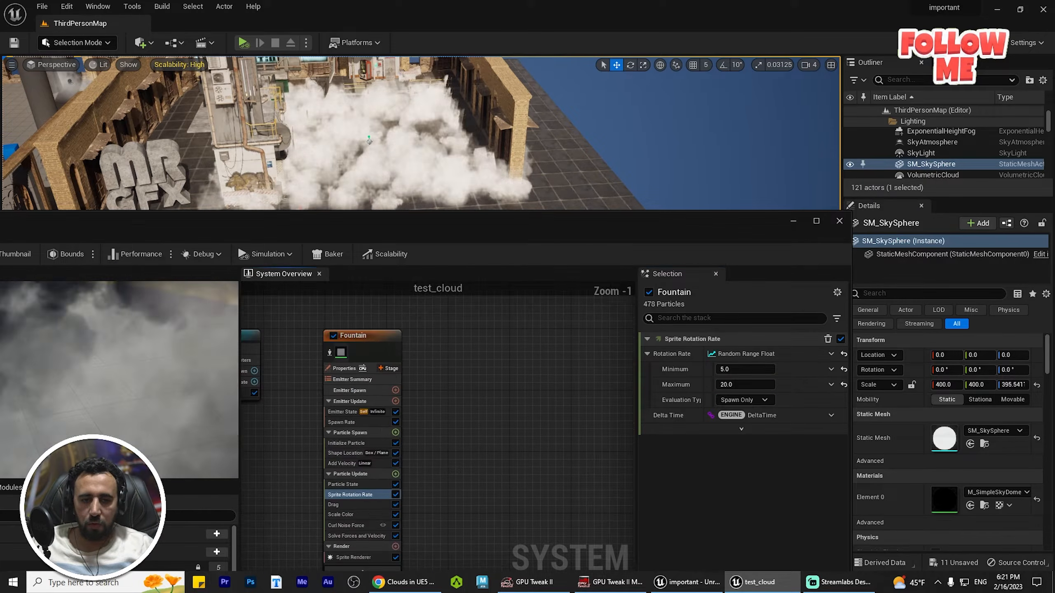
pyautogui.moveTo(478, 529); pyautogui.dragTo(532, 402, button='right')
pyautogui.click(378, 392)
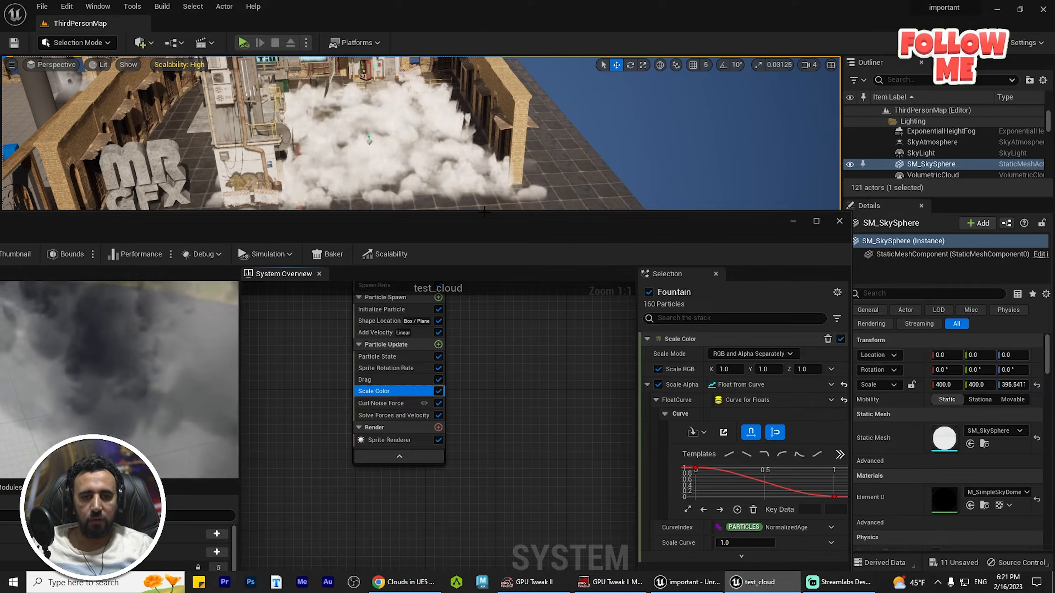
# Move the Niagara editor aside, examine up close how the clouds appear and fade, and bring the editor back.
pyautogui.moveTo(484, 212); pyautogui.dragTo(415, 337)
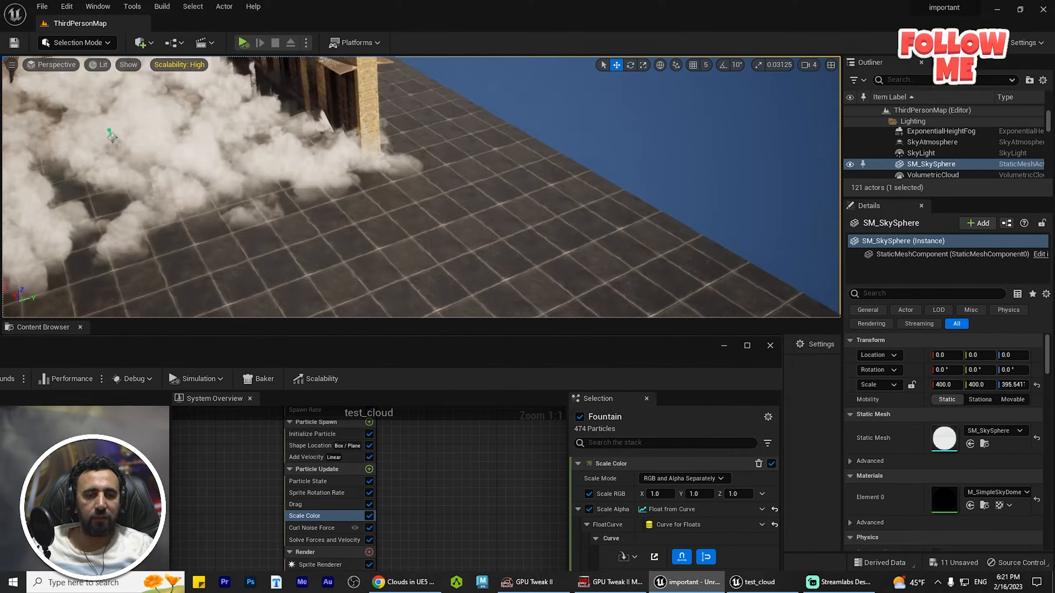
pyautogui.moveTo(509, 190); pyautogui.dragTo(444, 191, button='right')
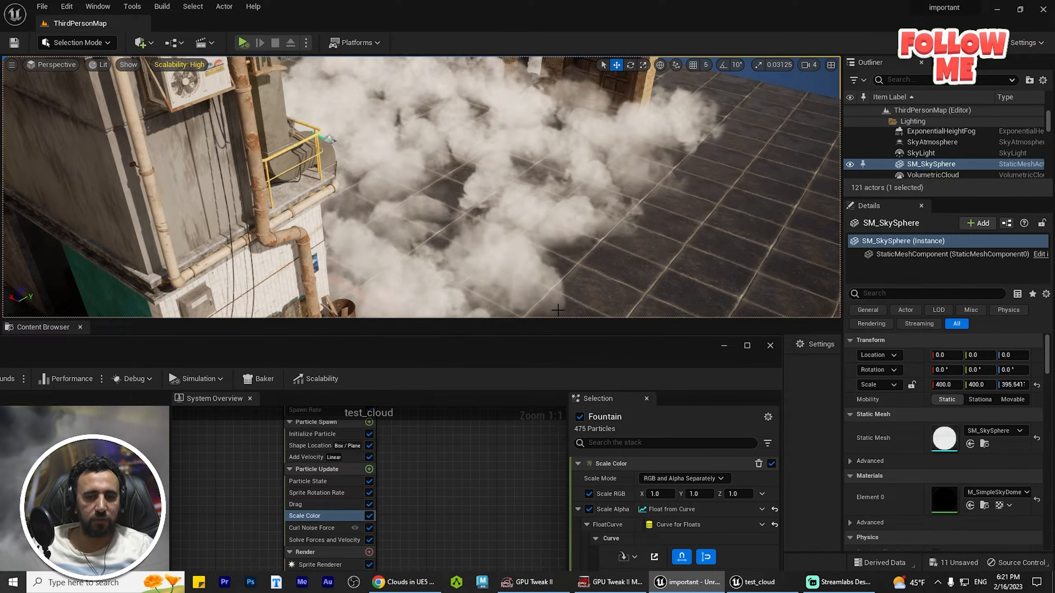
pyautogui.moveTo(653, 330)
pyautogui.mouseDown()
pyautogui.moveTo(648, 291)
pyautogui.moveTo(646, 331)
pyautogui.mouseUp()
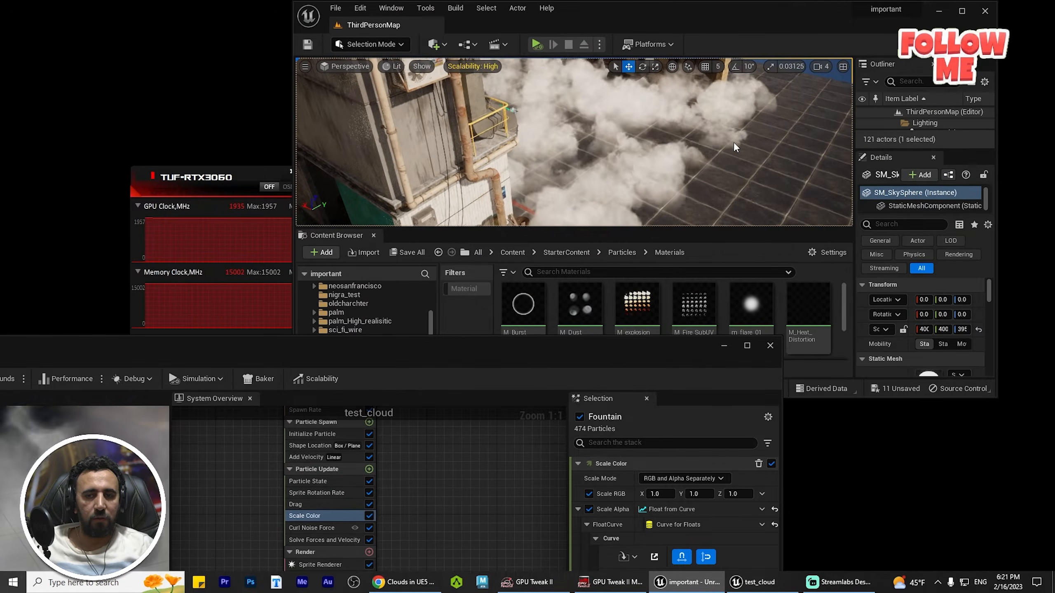
pyautogui.click(962, 11)
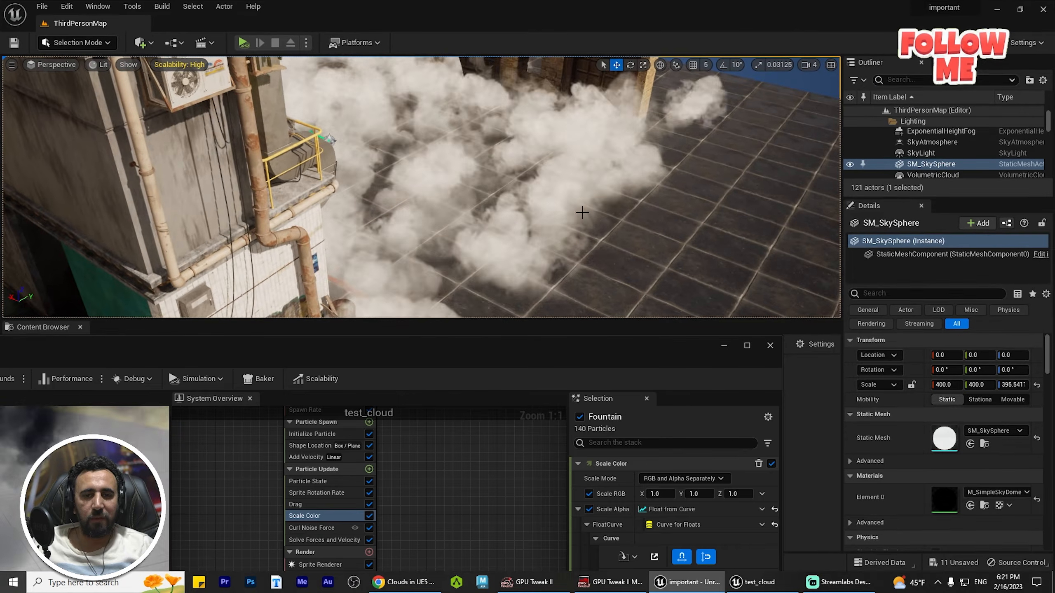
pyautogui.moveTo(686, 352); pyautogui.dragTo(661, 170)
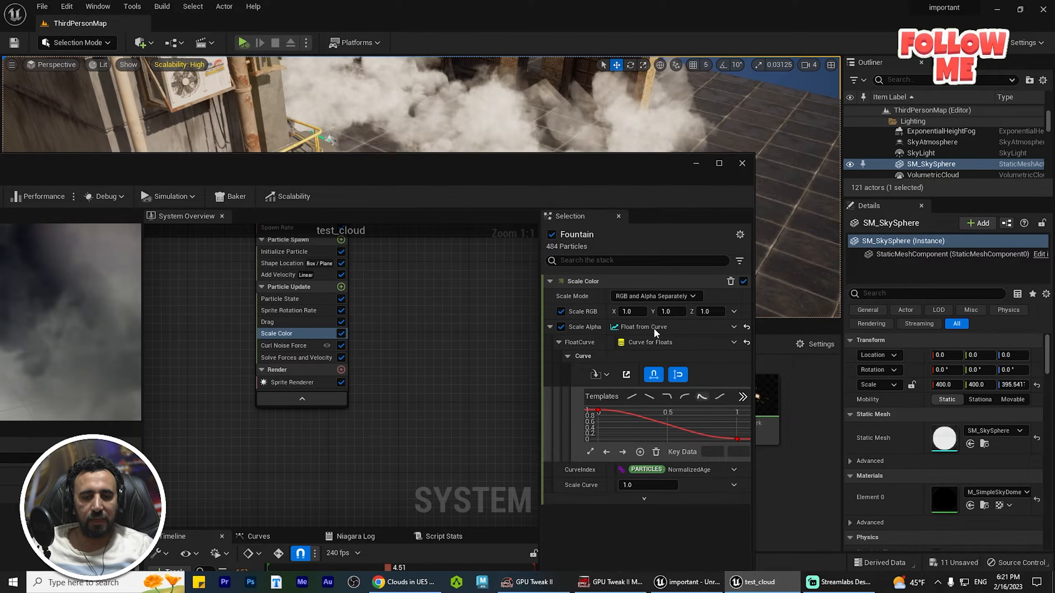
# Widen the Scale Color settings and apply the curve template that rises from zero, peaks mid-life and falls back to Scale Alpha.
pyautogui.moveTo(559, 162); pyautogui.dragTo(323, 172)
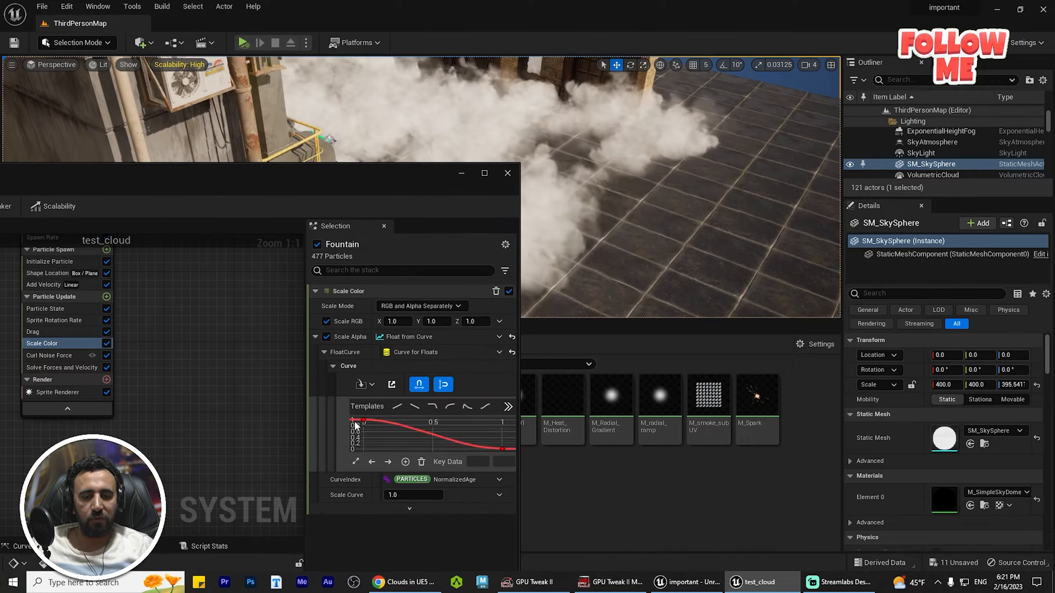
pyautogui.moveTo(519, 417); pyautogui.dragTo(663, 417)
pyautogui.click(638, 406)
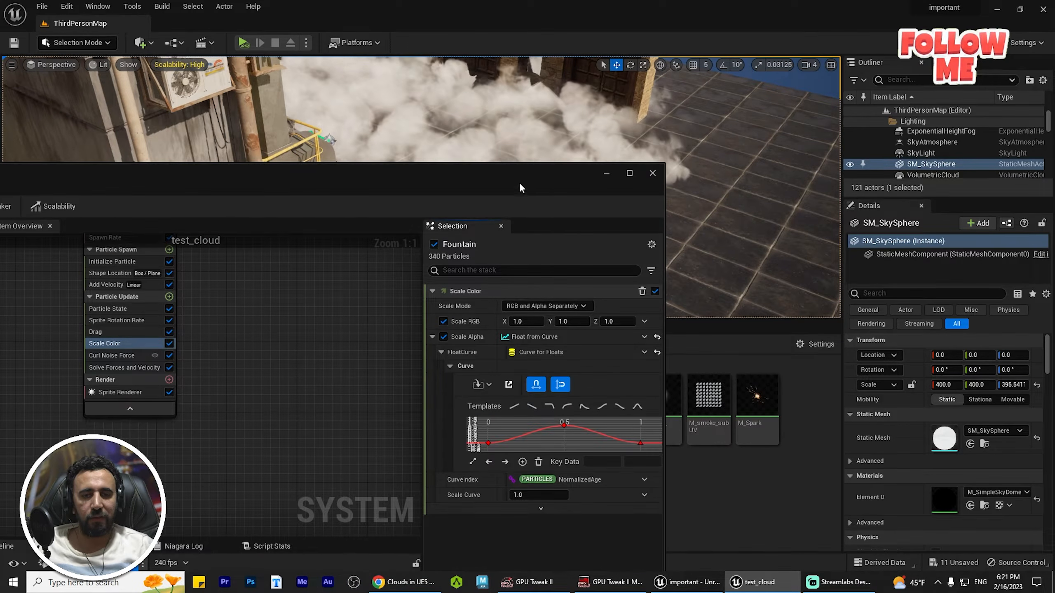
pyautogui.moveTo(519, 183); pyautogui.dragTo(362, 264)
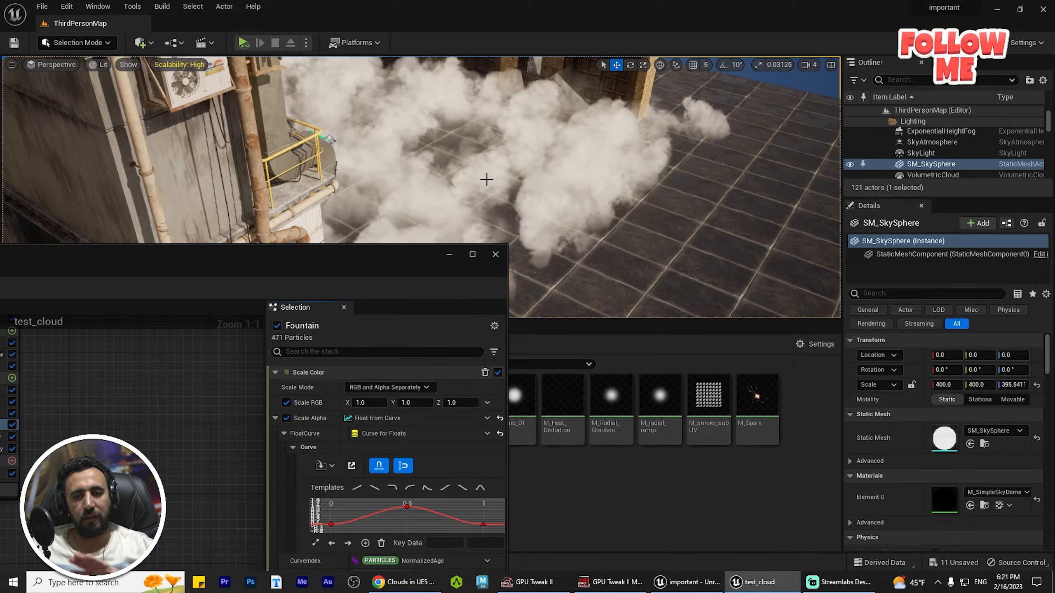
# Delete the two stray building pieces around the cloud area in the level.
pyautogui.moveTo(487, 179)
pyautogui.mouseDown(button='right')
pyautogui.moveTo(470, 172)
pyautogui.moveTo(498, 178)
pyautogui.moveTo(500, 164)
pyautogui.mouseUp(button='right')
pyautogui.click(466, 184)
pyautogui.press('Delete')
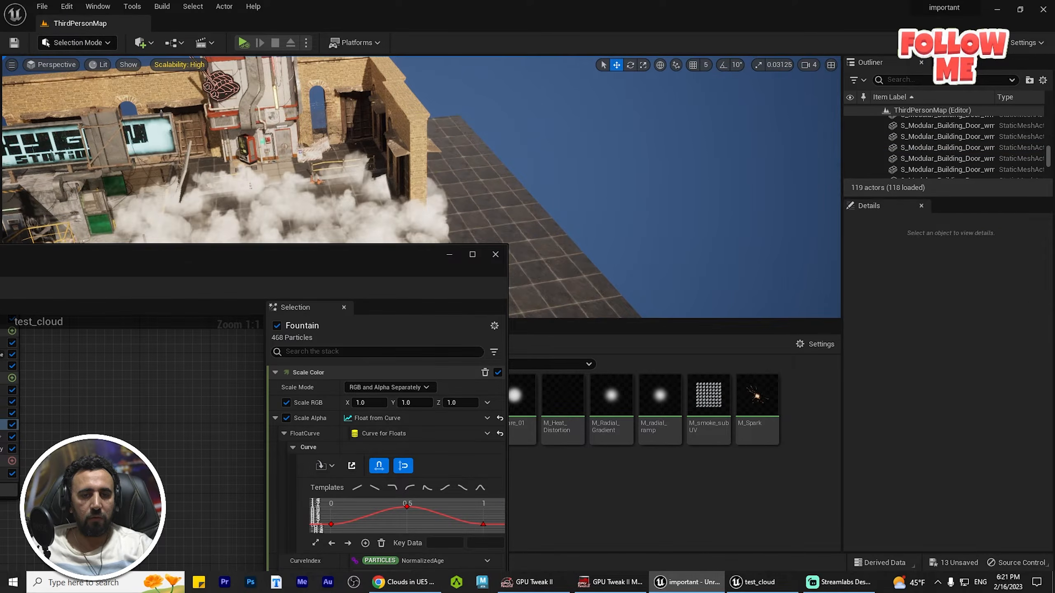
pyautogui.click(370, 176)
pyautogui.press('Delete')
pyautogui.moveTo(369, 177); pyautogui.dragTo(369, 272, button='right')
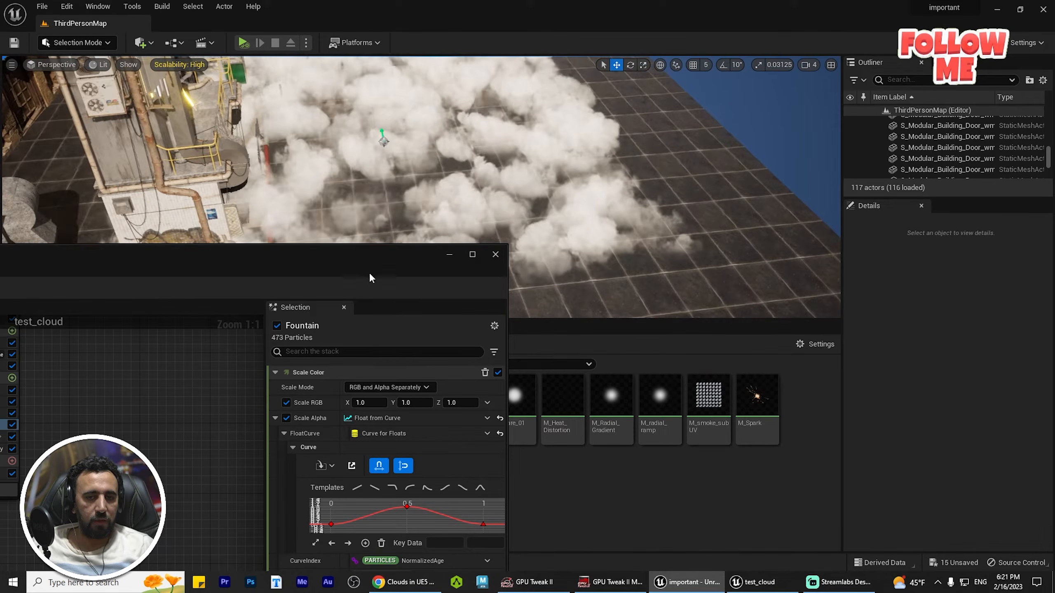
# Duplicate the Fountain emitter in test_cloud and align the copy beside the original.
pyautogui.moveTo(348, 260); pyautogui.dragTo(540, 240)
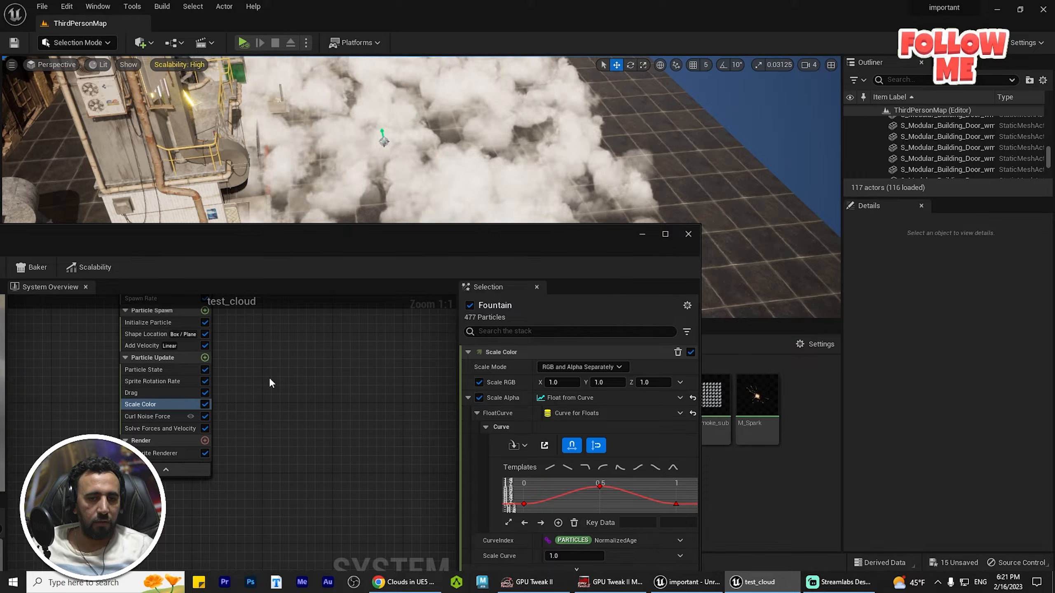
pyautogui.moveTo(272, 411); pyautogui.dragTo(309, 541, button='right')
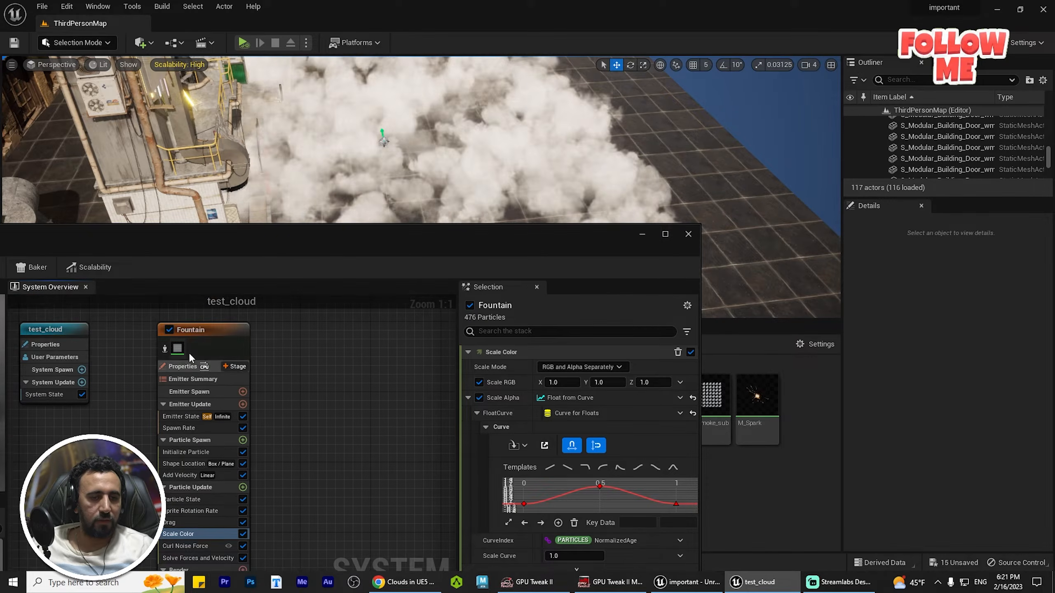
pyautogui.click(189, 328)
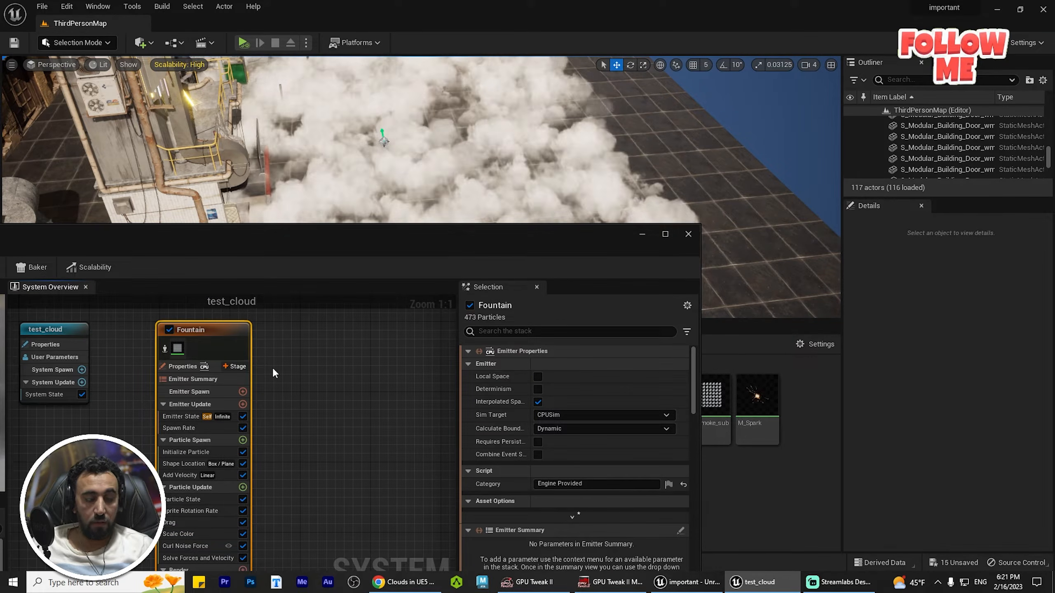
pyautogui.hotkey('ctrl', 'd')
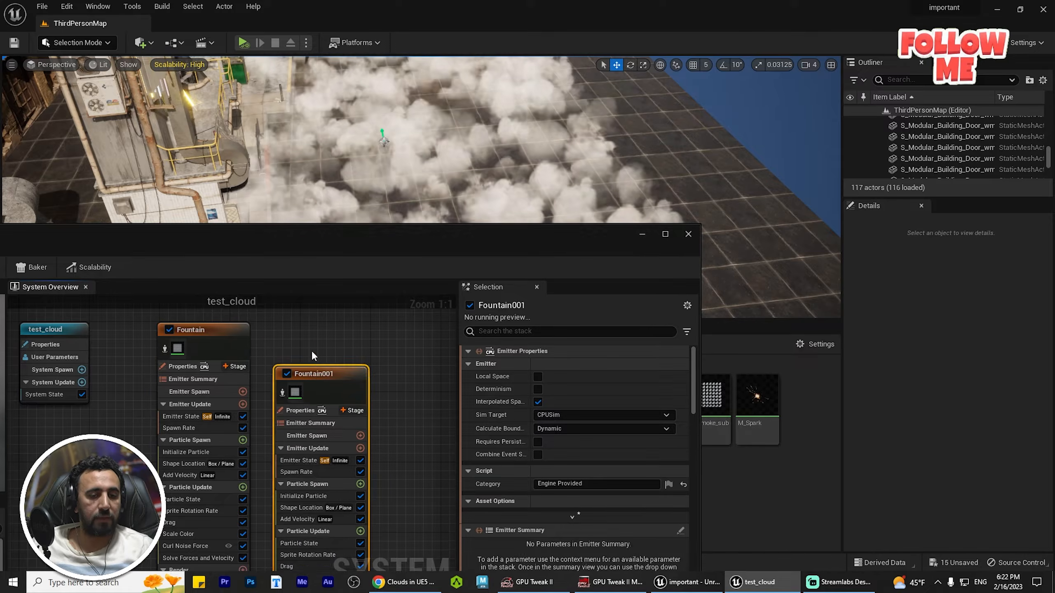
pyautogui.moveTo(394, 390); pyautogui.dragTo(338, 376, button='right')
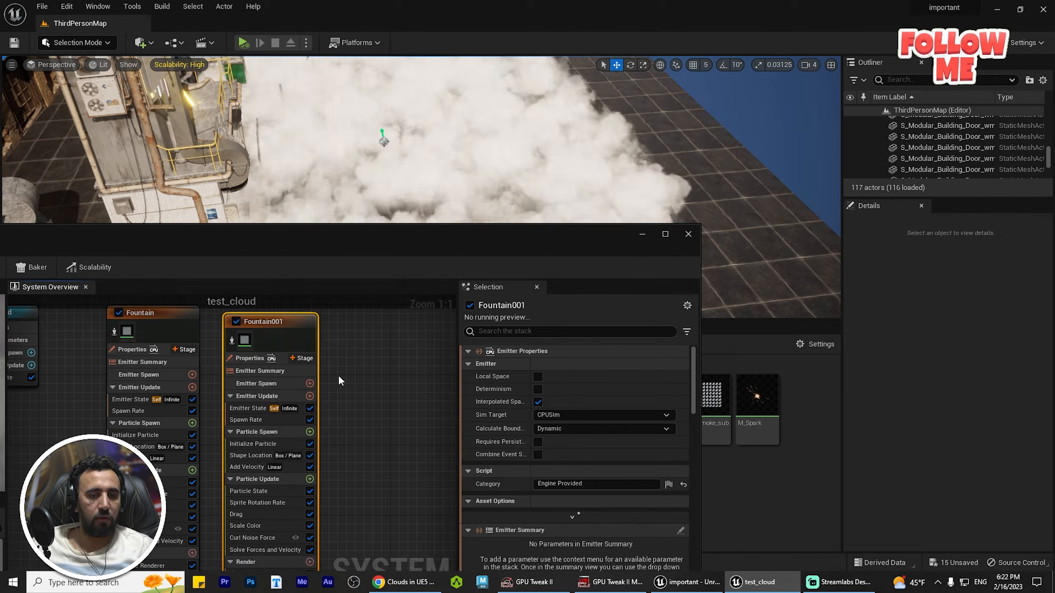
pyautogui.moveTo(265, 324); pyautogui.dragTo(251, 316)
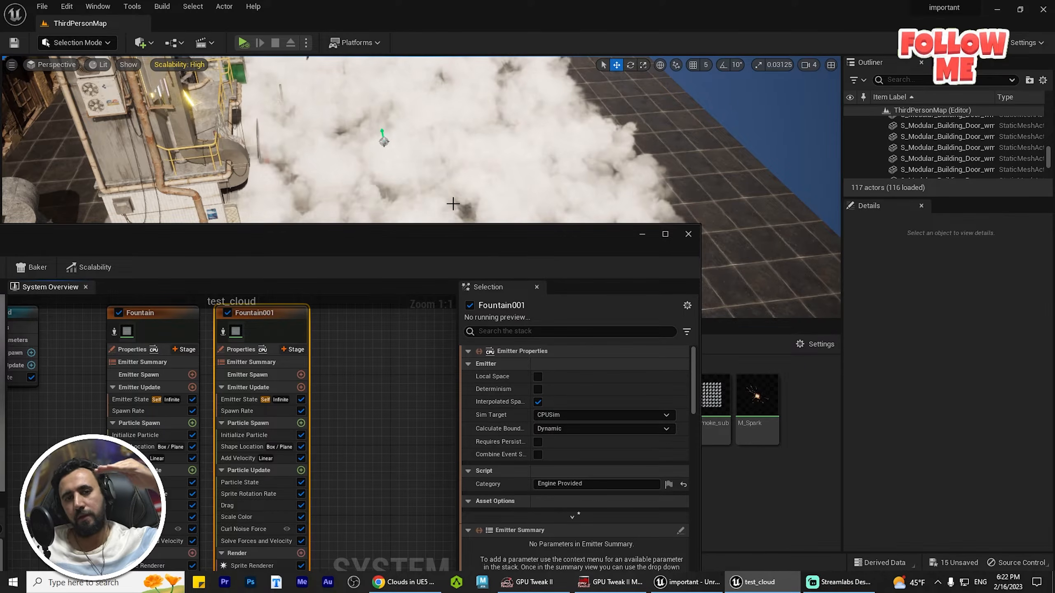
# Check the denser clouds in the level and set the Fountain001 emitter's SpawnRate to 100.
pyautogui.moveTo(464, 237); pyautogui.dragTo(435, 325)
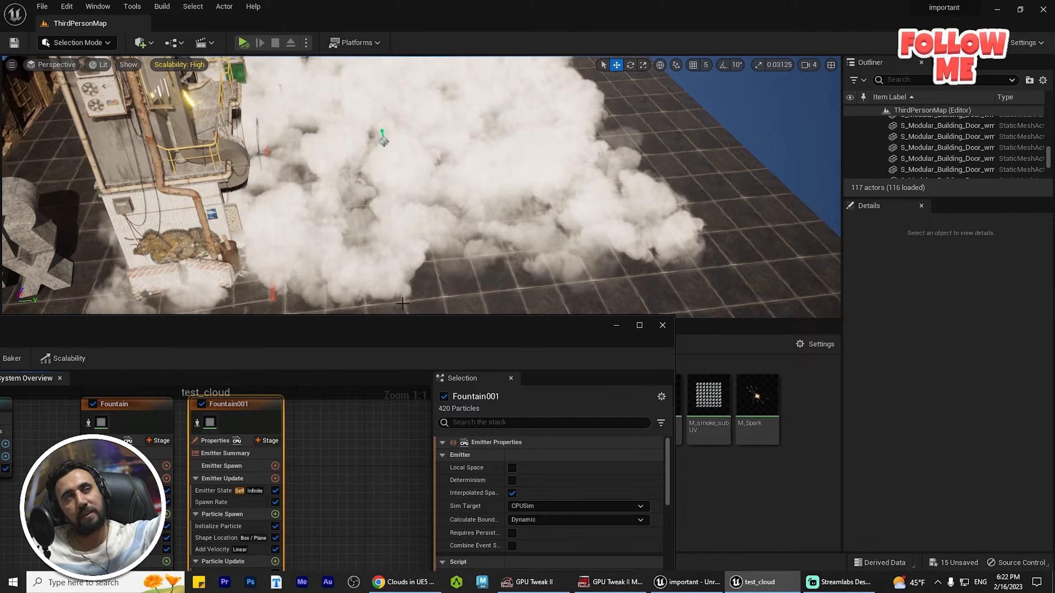
pyautogui.moveTo(398, 335); pyautogui.dragTo(360, 162)
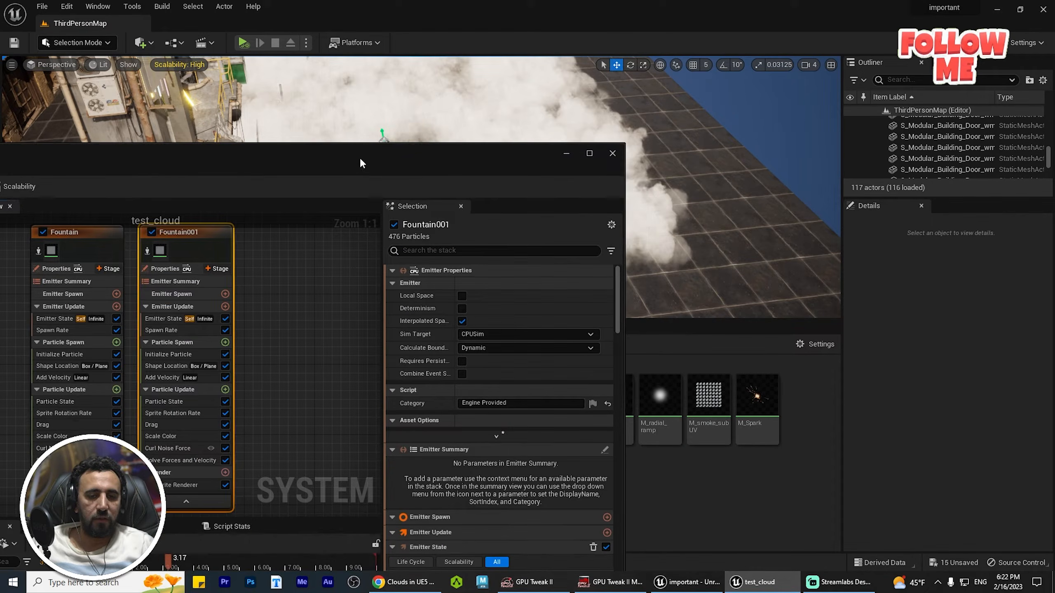
pyautogui.click(165, 332)
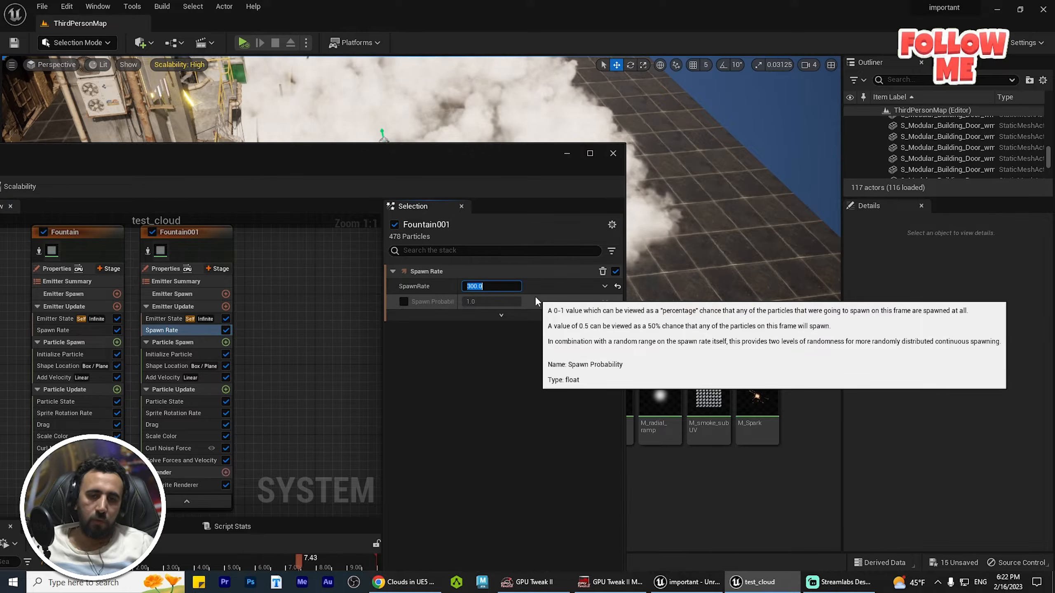
pyautogui.click(617, 286)
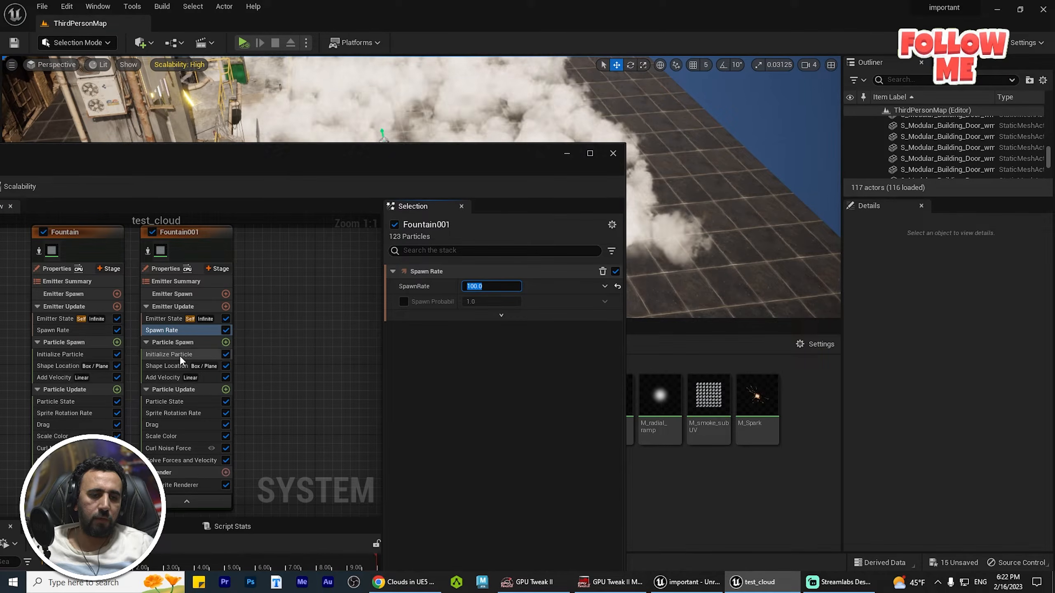
# Set the Z Box Size in Fountain001's Shape Location module to 500.
pyautogui.click(169, 368)
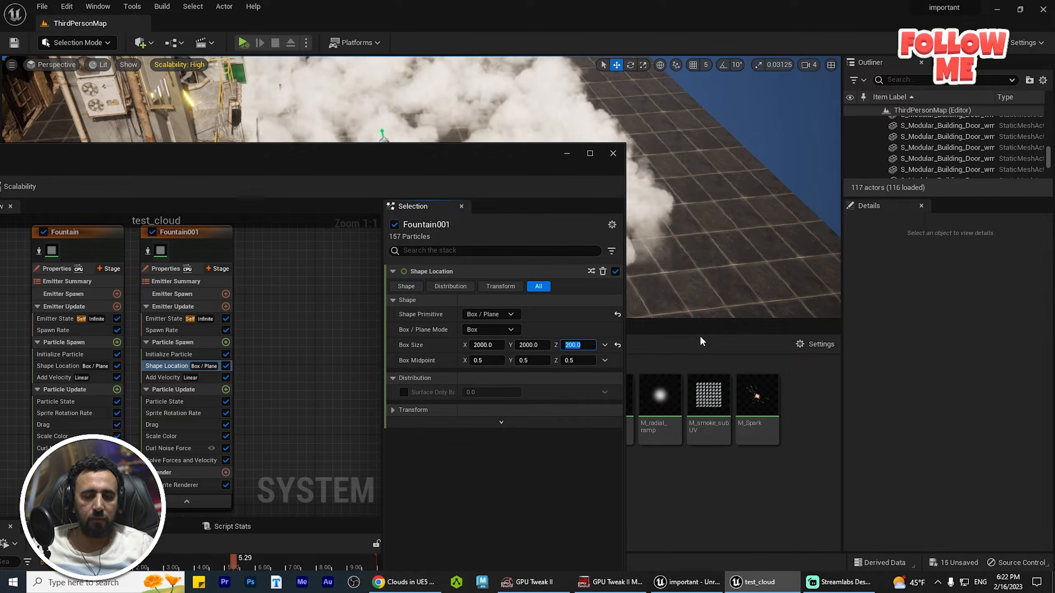
pyautogui.write('500')
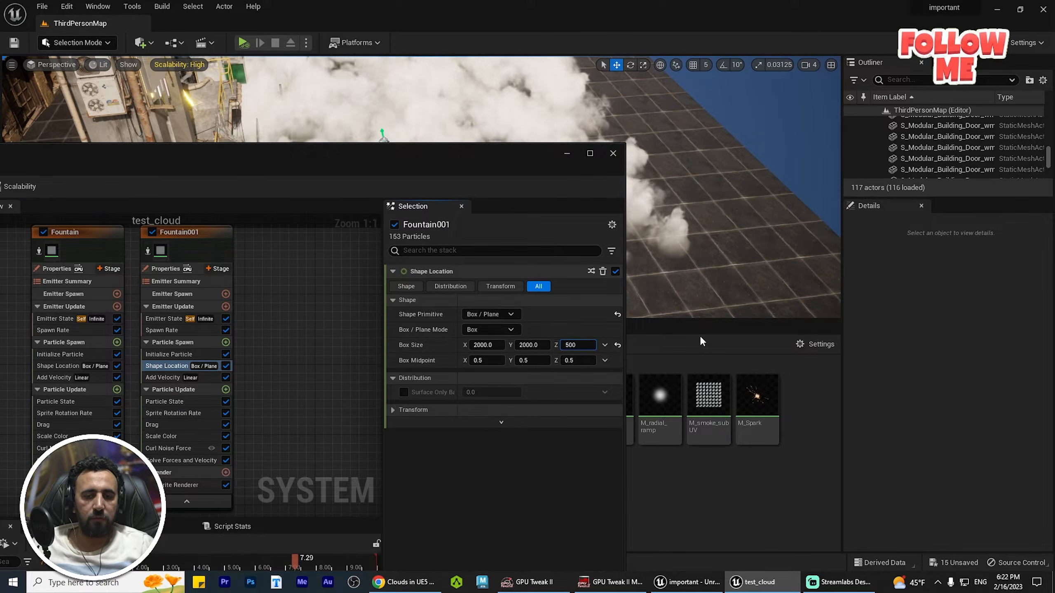
pyautogui.press('Return')
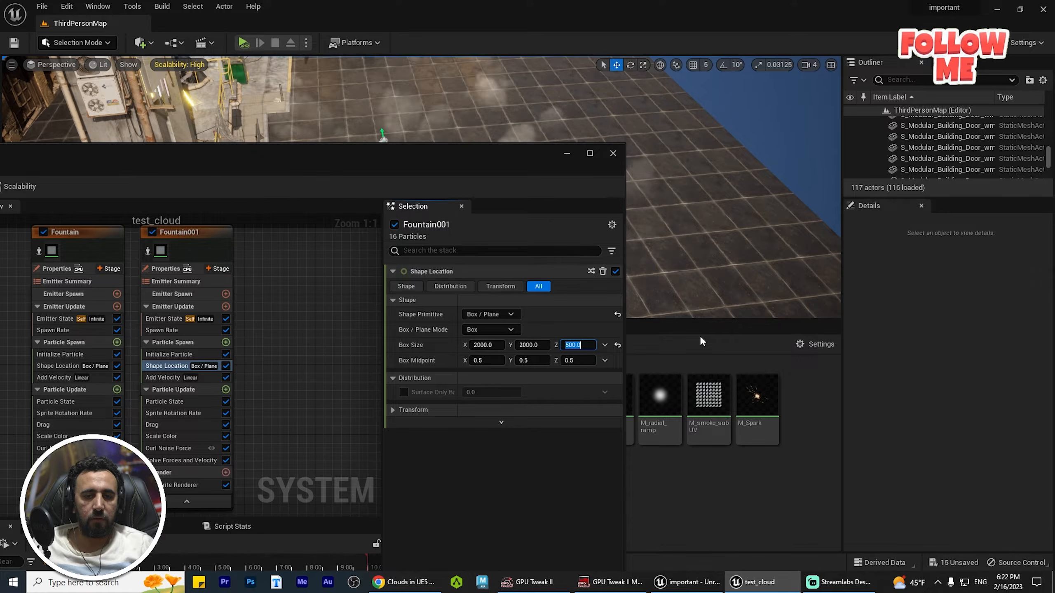
# Move the Niagara editor aside and examine the height and density of the layered clouds from near and far.
pyautogui.moveTo(466, 153); pyautogui.dragTo(374, 310)
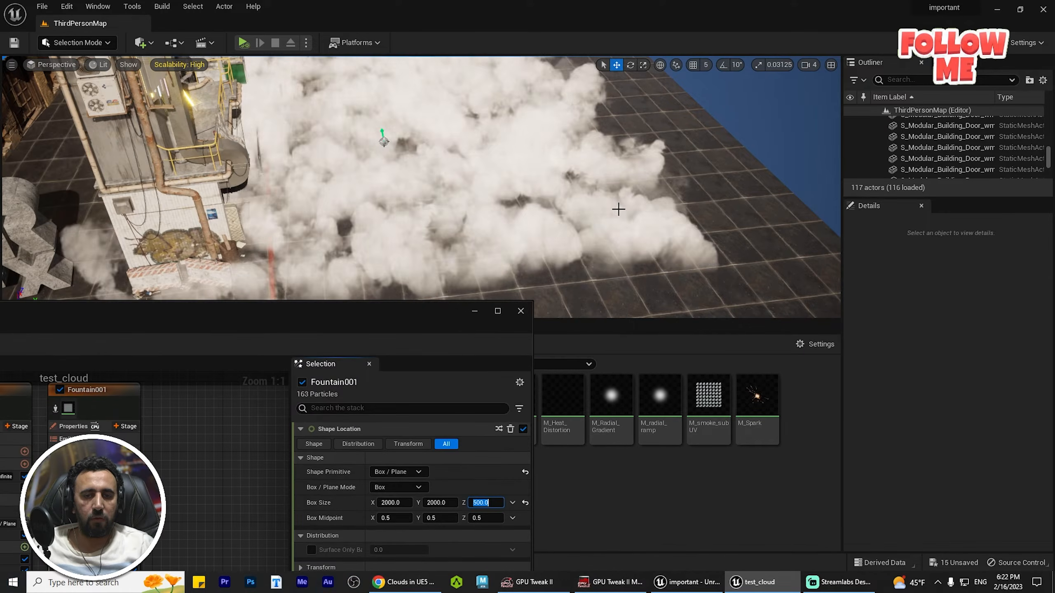
pyautogui.scroll(-3, 618, 212)
pyautogui.keyDown('alt'); pyautogui.moveTo(617, 216); pyautogui.dragTo(602, 162); pyautogui.keyUp('alt')
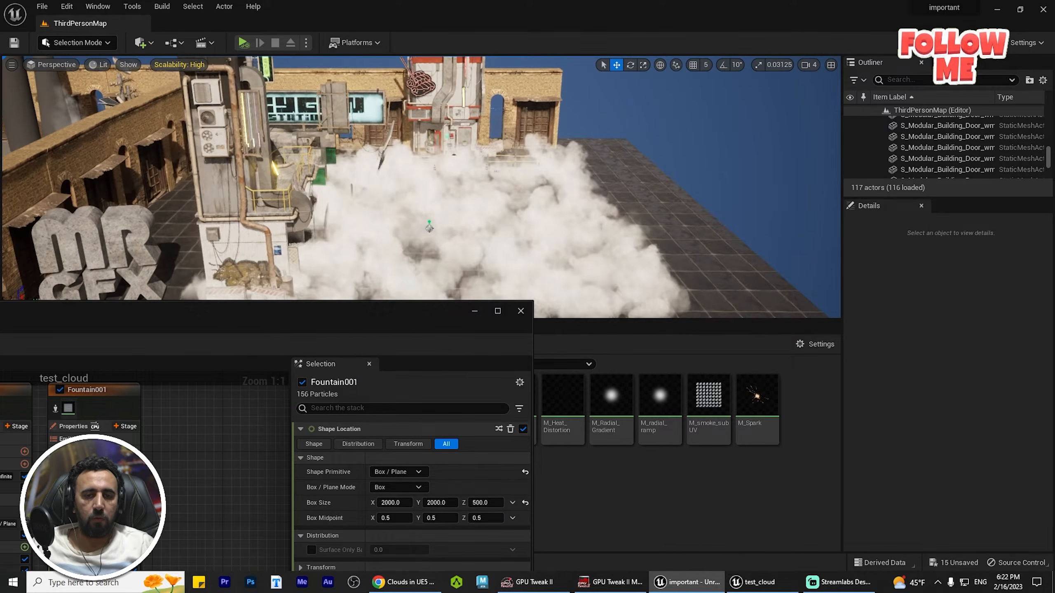
pyautogui.moveTo(602, 162); pyautogui.dragTo(597, 208, button='right')
pyautogui.press('w')
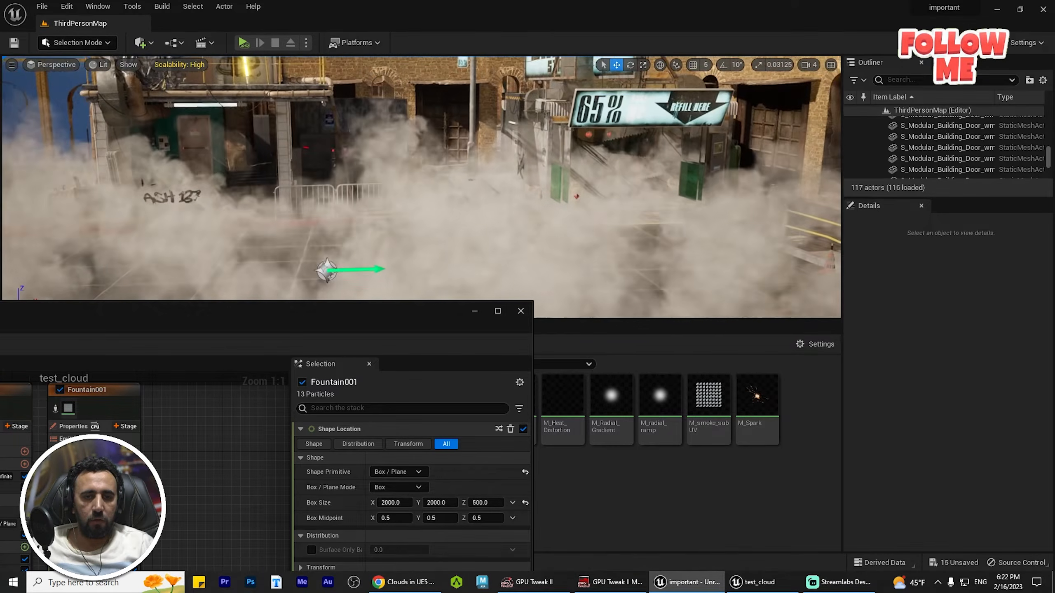
pyautogui.press('s')
pyautogui.moveTo(474, 203)
pyautogui.mouseDown(button='right')
pyautogui.moveTo(486, 209)
pyautogui.moveTo(473, 202)
pyautogui.moveTo(473, 233)
pyautogui.moveTo(459, 205)
pyautogui.mouseUp(button='right')
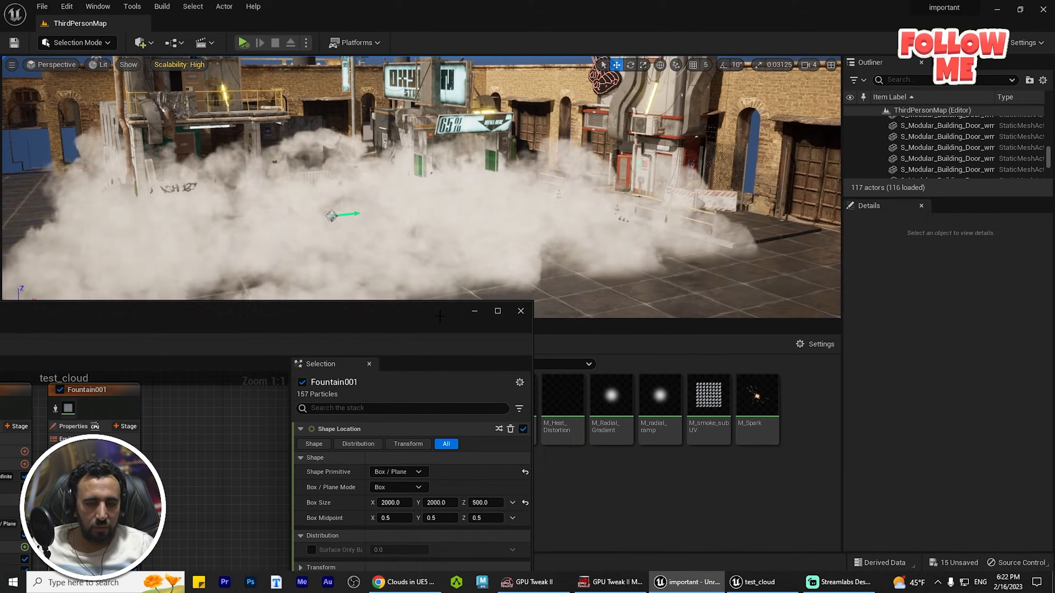
# Set the Scale Curve of Fountain001's Scale Alpha to 0.2 and inspect the fainter cloud layer in the level.
pyautogui.moveTo(244, 315); pyautogui.dragTo(413, 164)
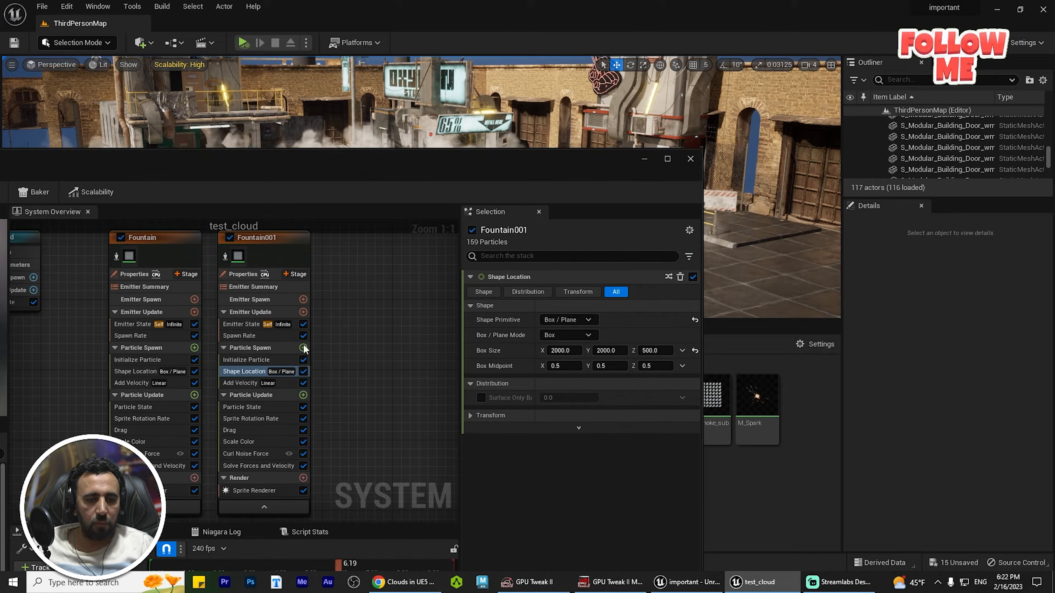
pyautogui.click(244, 441)
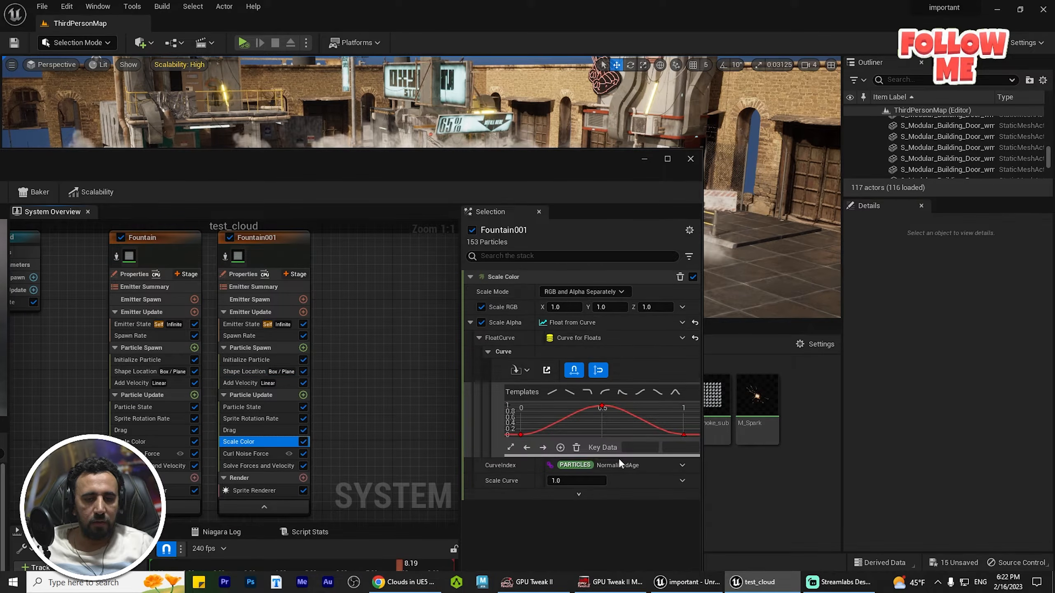
pyautogui.write('0.2')
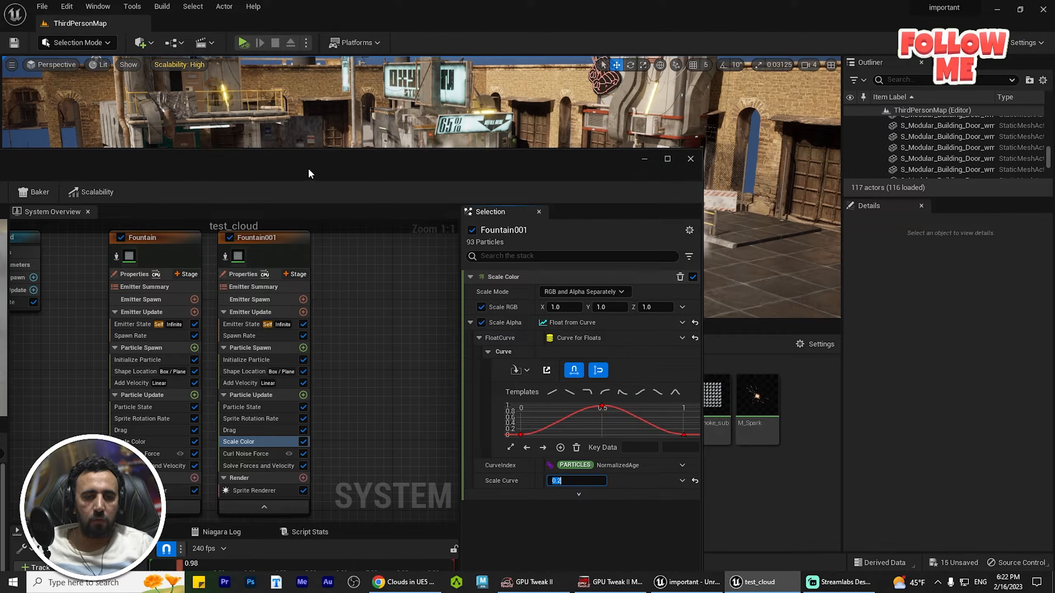
pyautogui.moveTo(308, 167); pyautogui.dragTo(129, 335)
pyautogui.moveTo(412, 229); pyautogui.dragTo(411, 194, button='right')
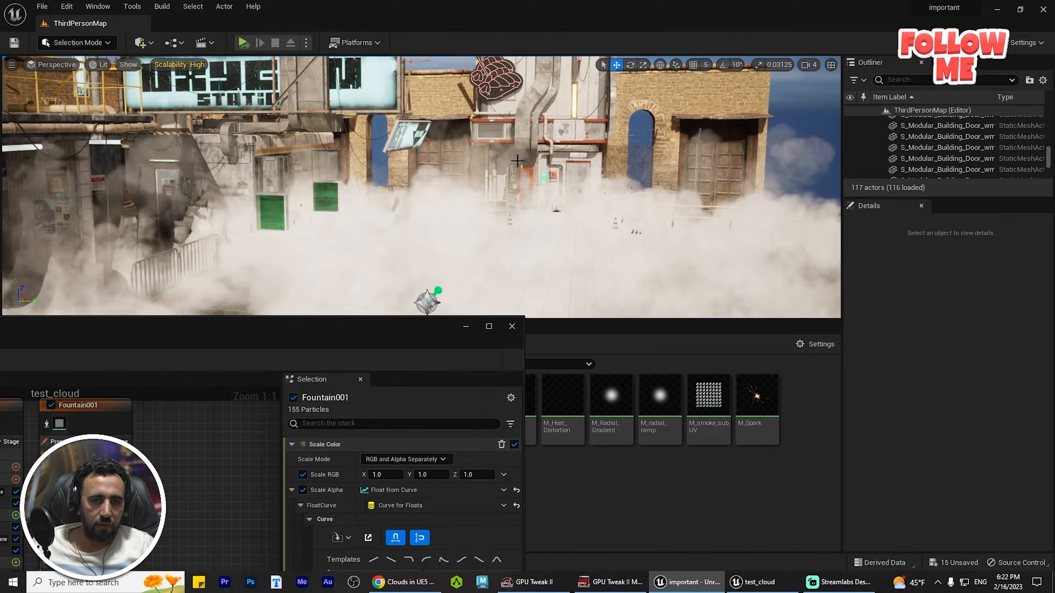
pyautogui.moveTo(356, 303)
pyautogui.mouseDown(button='right')
pyautogui.moveTo(409, 329)
pyautogui.moveTo(357, 304)
pyautogui.mouseUp(button='right')
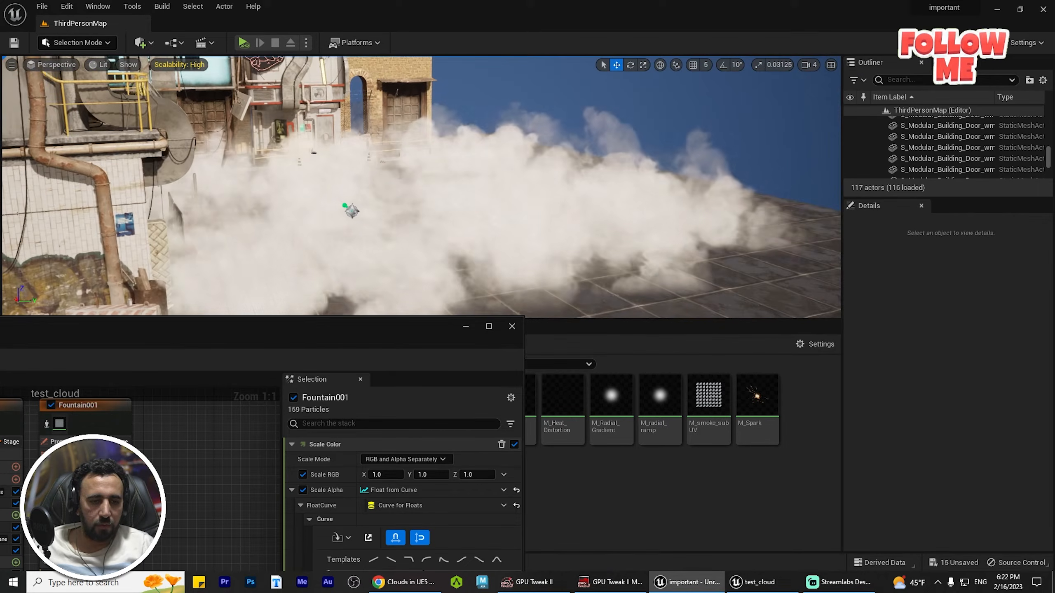
# Raise the Z Box Size in Fountain001's Shape Location module to 600.
pyautogui.click(85, 539)
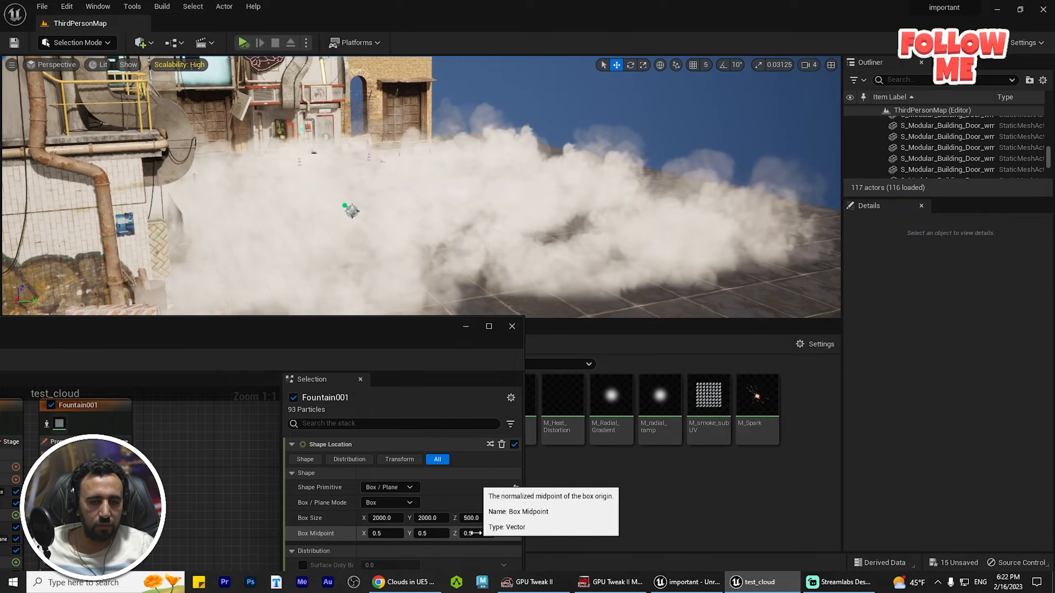
pyautogui.click(473, 524)
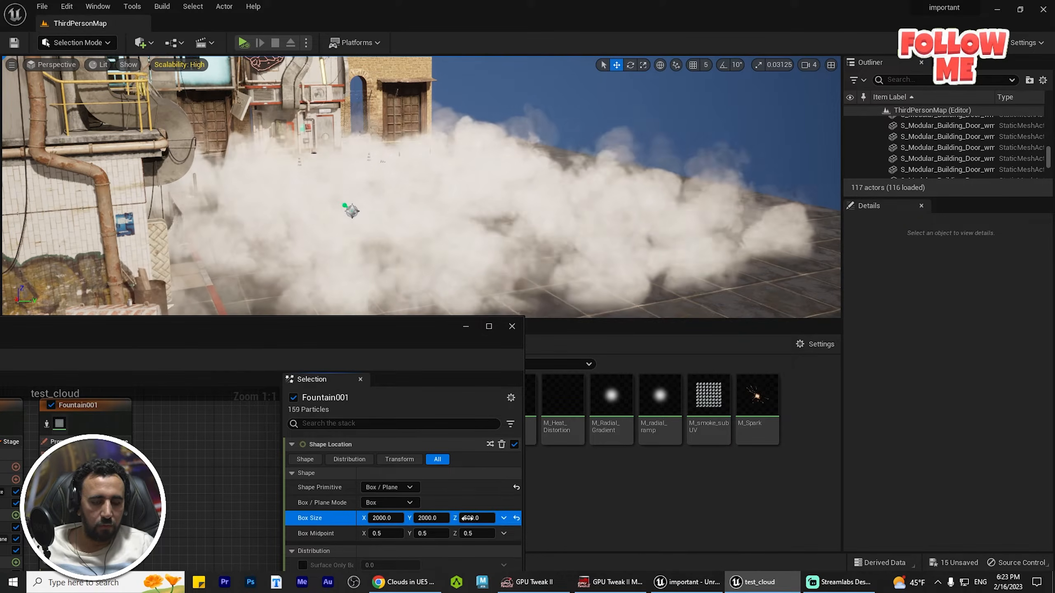
pyautogui.click(470, 518)
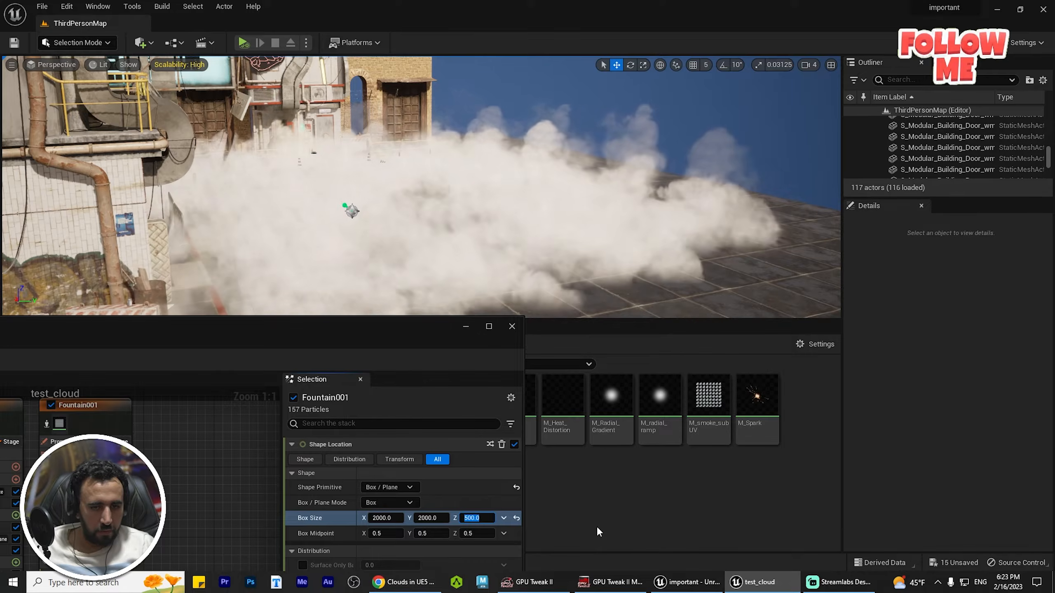
pyautogui.write('600')
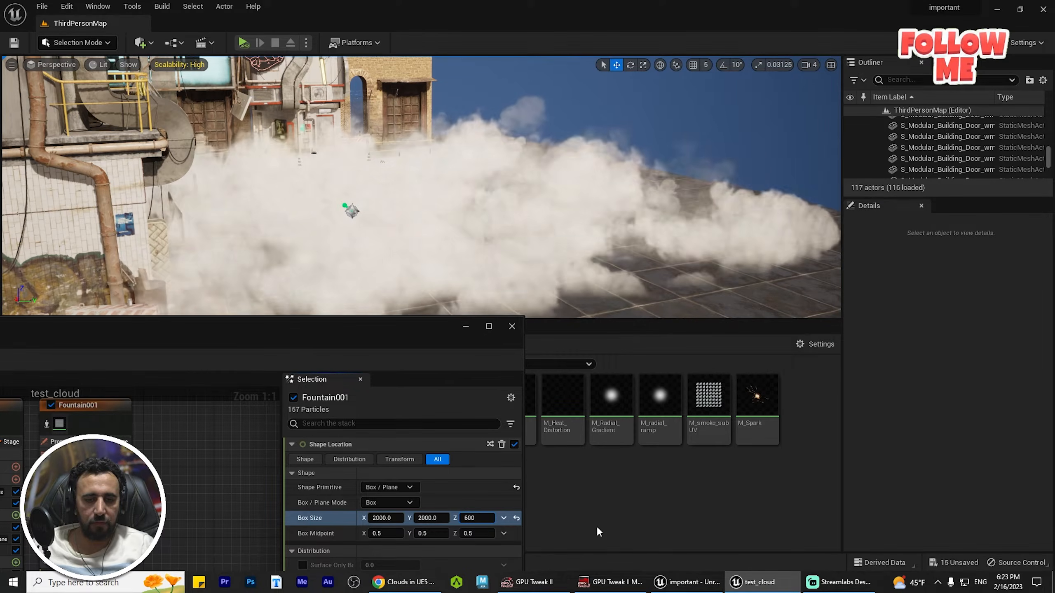
pyautogui.press('Return')
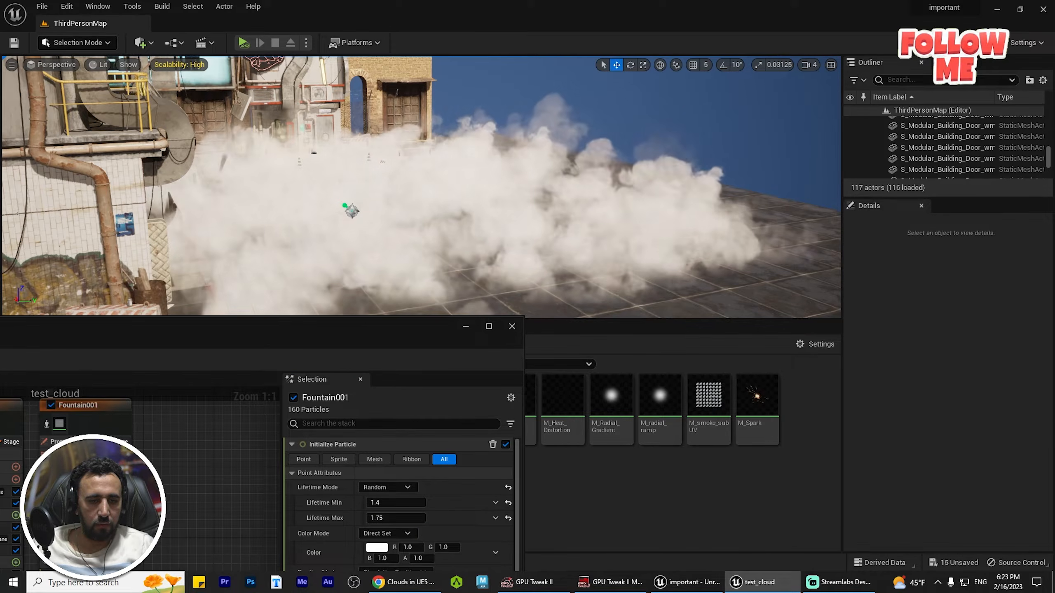
# Try a maximum X velocity of 200 in Fountain001's Add Velocity module and watch the clouds drift in the level.
pyautogui.scroll(-5, 330, 567)
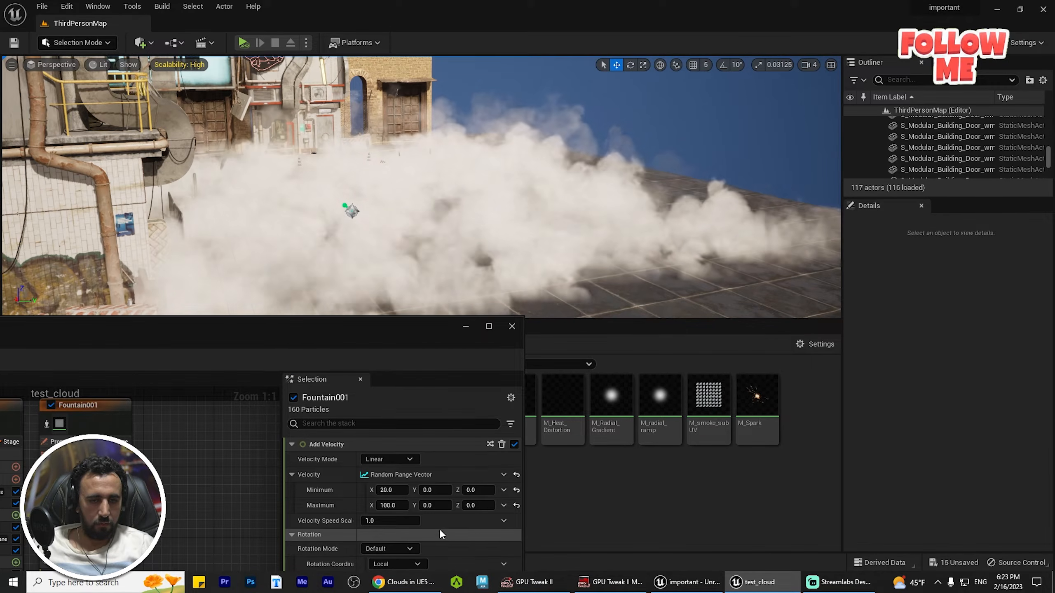
pyautogui.moveTo(532, 238); pyautogui.dragTo(518, 300, button='right')
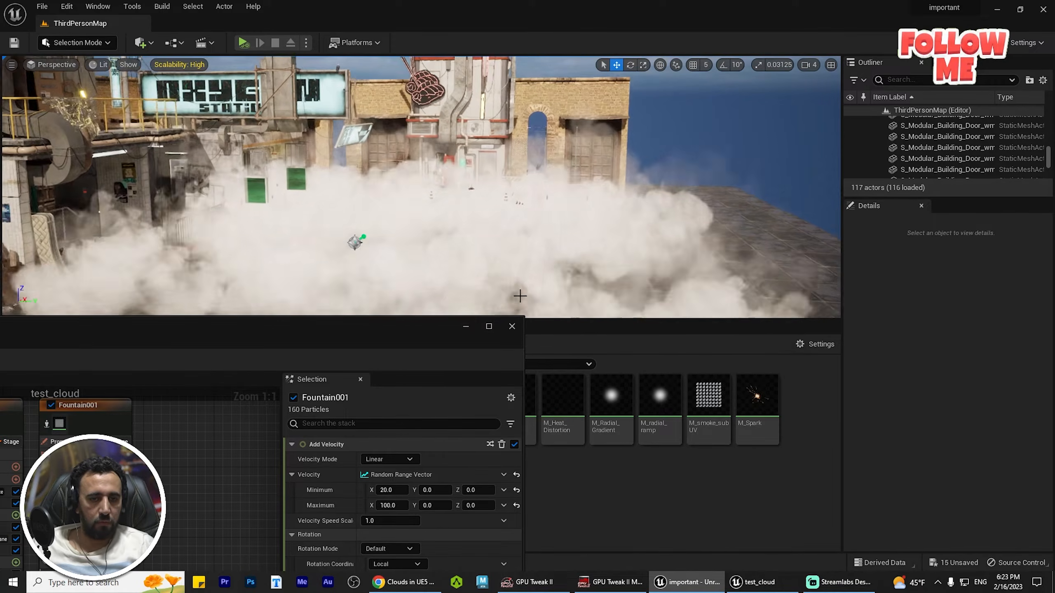
pyautogui.click(389, 506)
pyautogui.write('200')
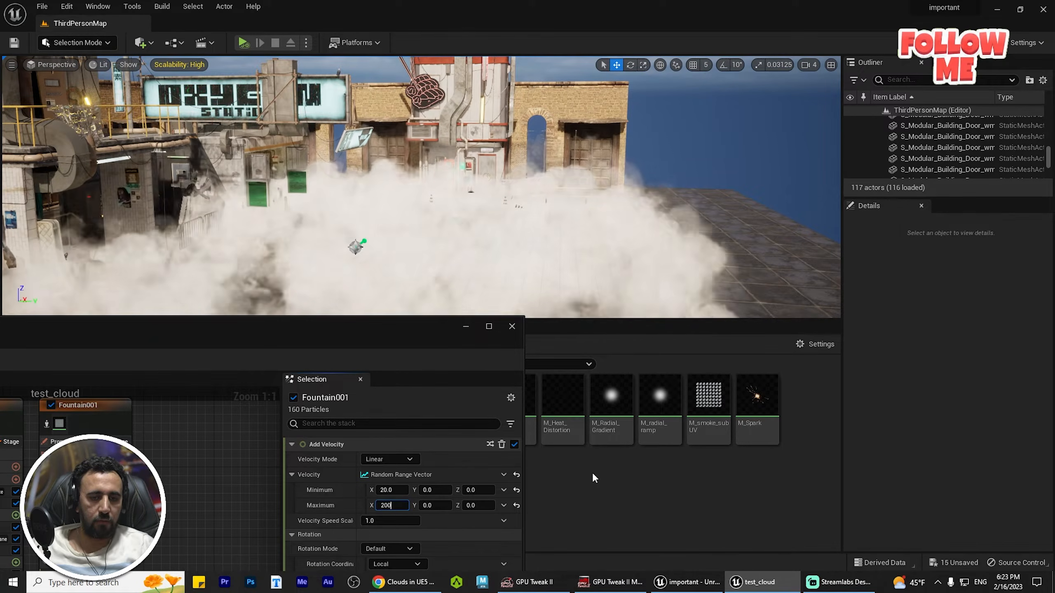
pyautogui.press('Return')
pyautogui.moveTo(573, 262); pyautogui.dragTo(561, 233, button='right')
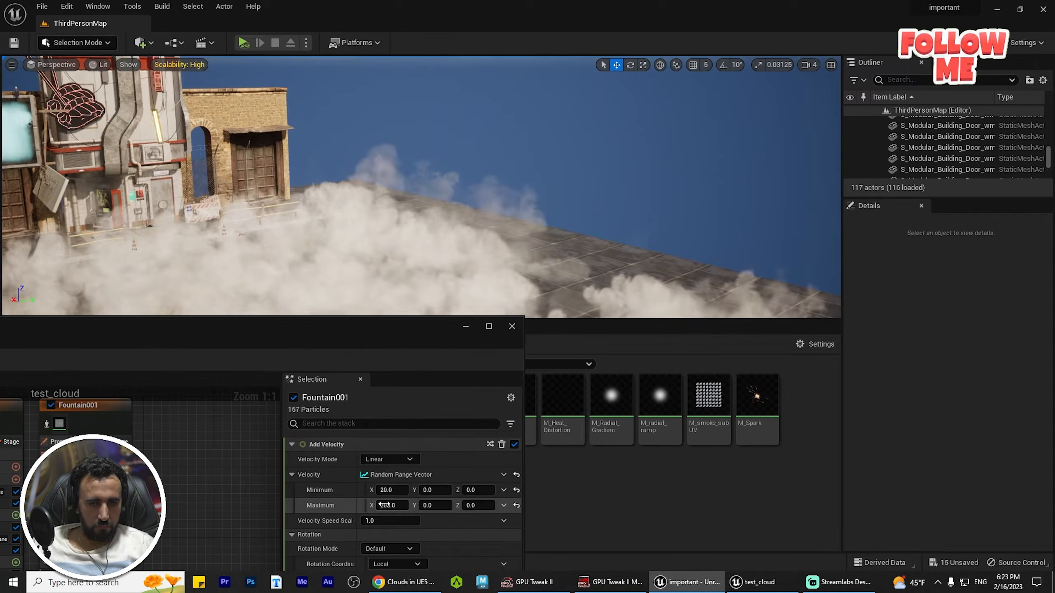
# Set the maximum X velocity in Fountain001's Add Velocity module to 50 and check the drift in the level.
pyautogui.write('50')
pyautogui.press('Return')
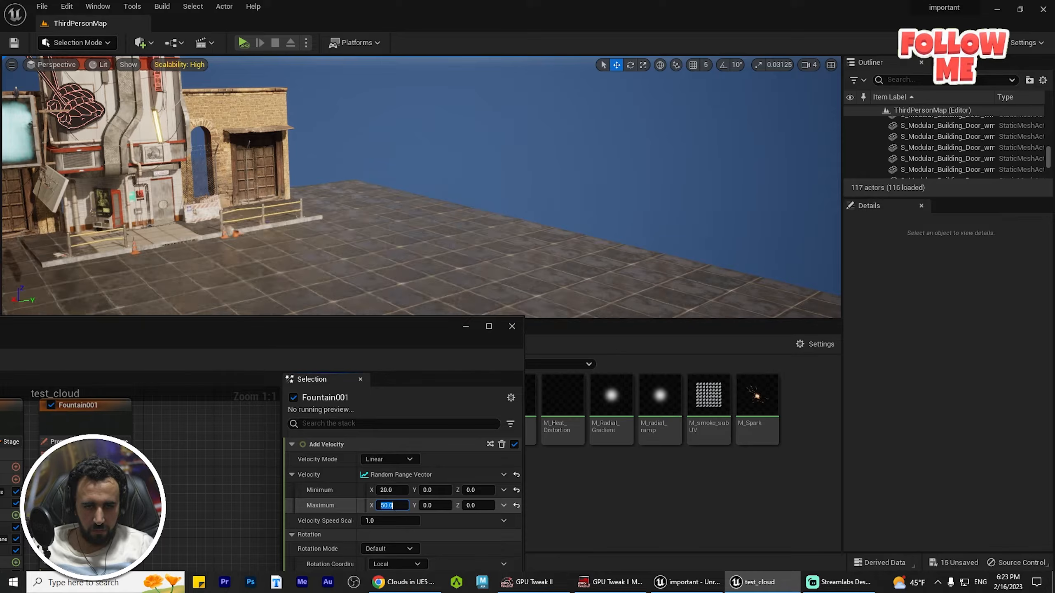
pyautogui.moveTo(448, 258); pyautogui.dragTo(457, 287, button='right')
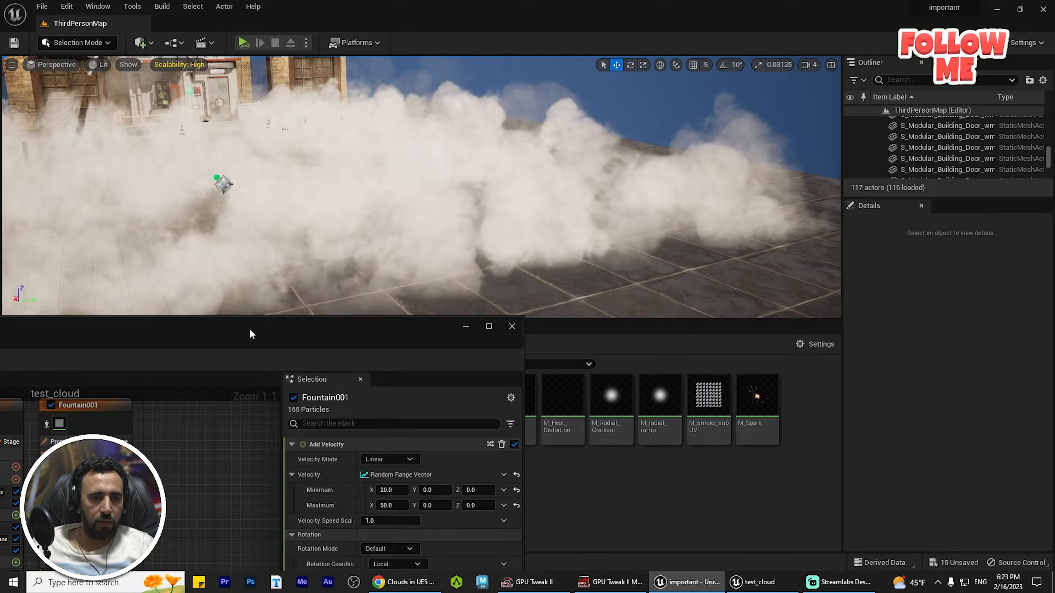
# Set the Z Box Size in the Fountain emitter's Shape Location module to 100.
pyautogui.moveTo(250, 333); pyautogui.dragTo(515, 249)
pyautogui.click(309, 299)
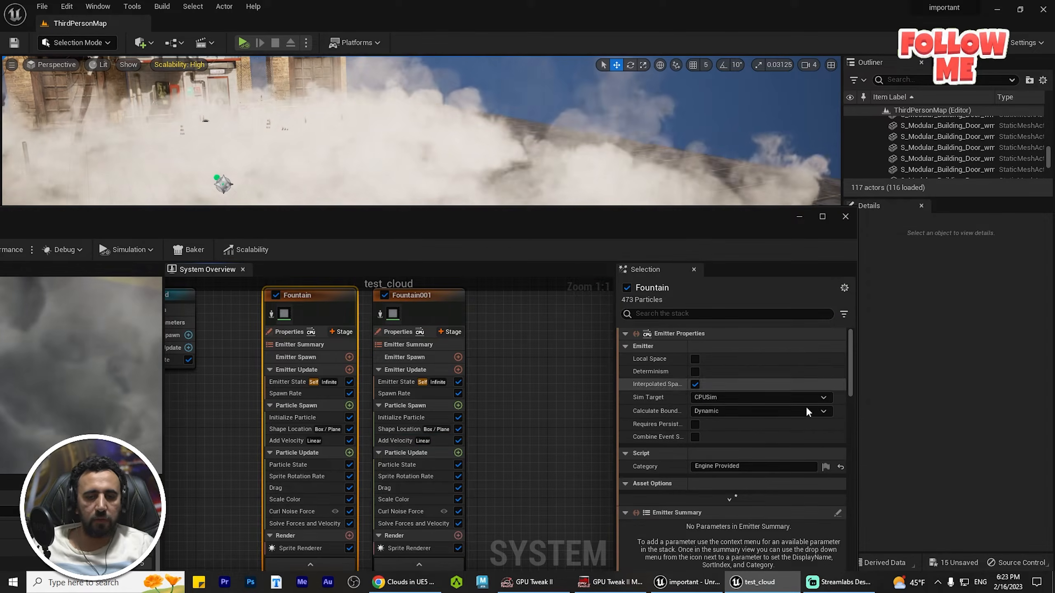
pyautogui.click(291, 429)
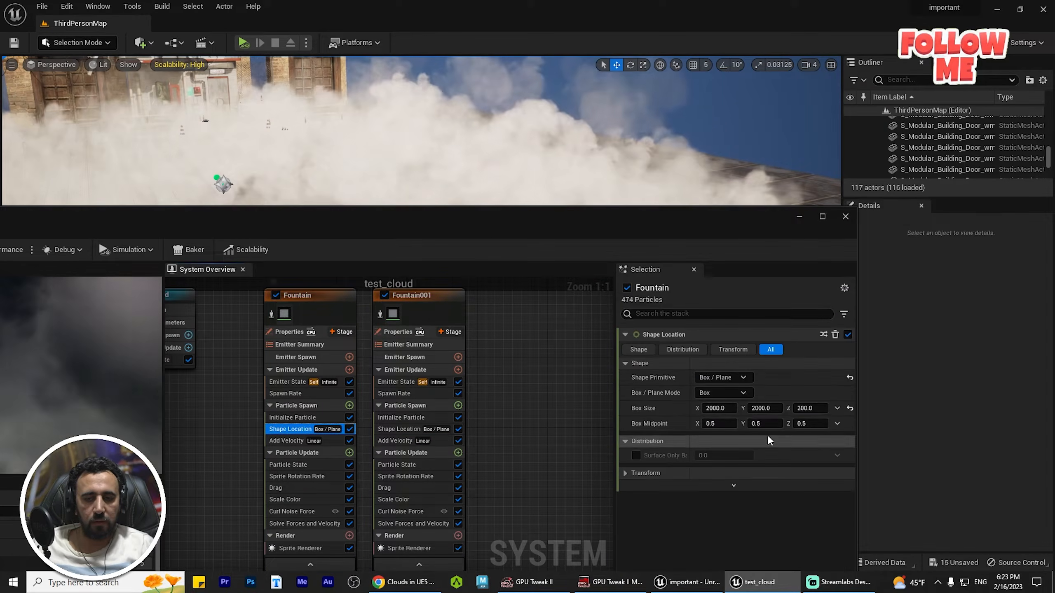
pyautogui.click(809, 408)
pyautogui.write('1')
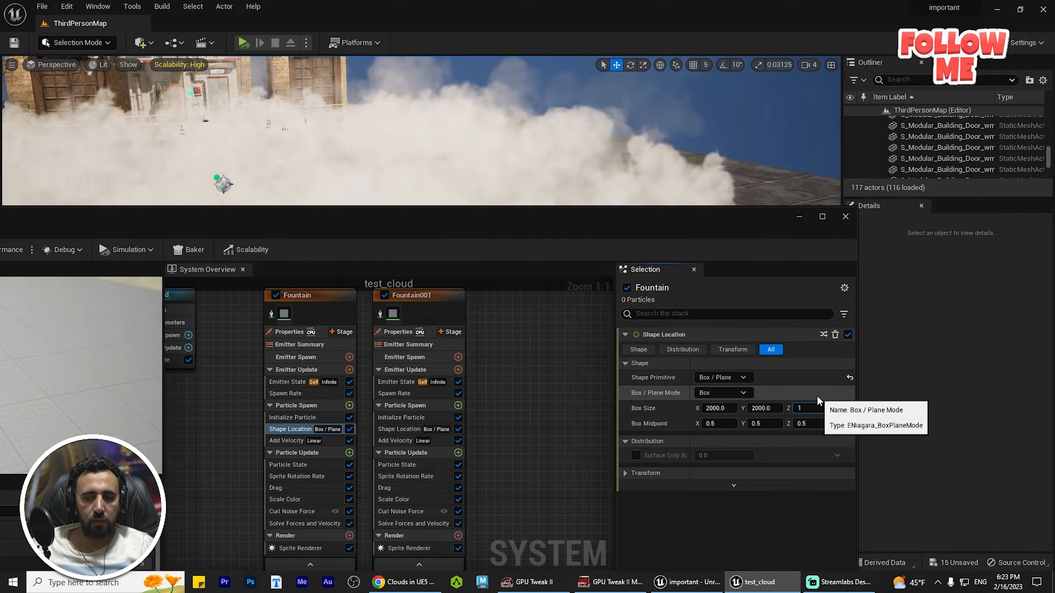
pyautogui.write('00')
pyautogui.press('Return')
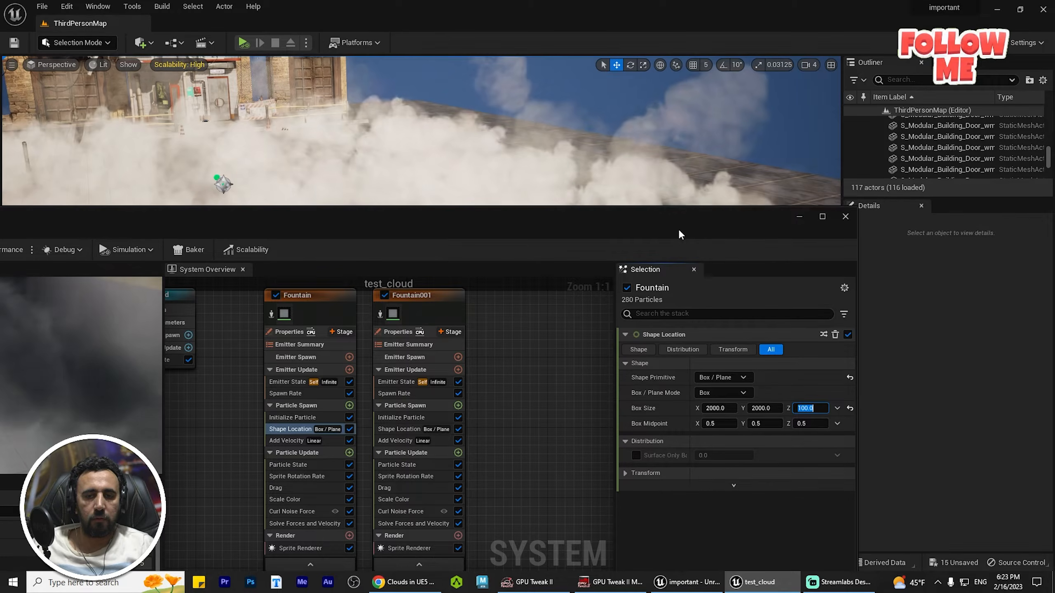
# Examine the height of the clouds against the buildings and review Fountain001's Shape Location settings.
pyautogui.moveTo(673, 228); pyautogui.dragTo(383, 401)
pyautogui.moveTo(511, 238); pyautogui.dragTo(545, 189, button='right')
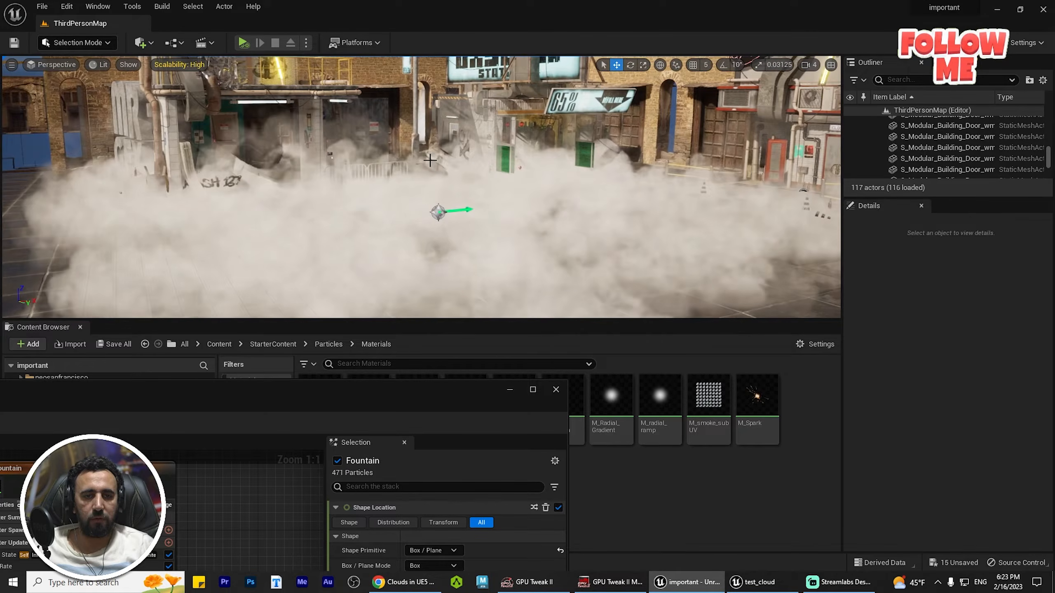
pyautogui.moveTo(412, 209); pyautogui.dragTo(392, 279, button='right')
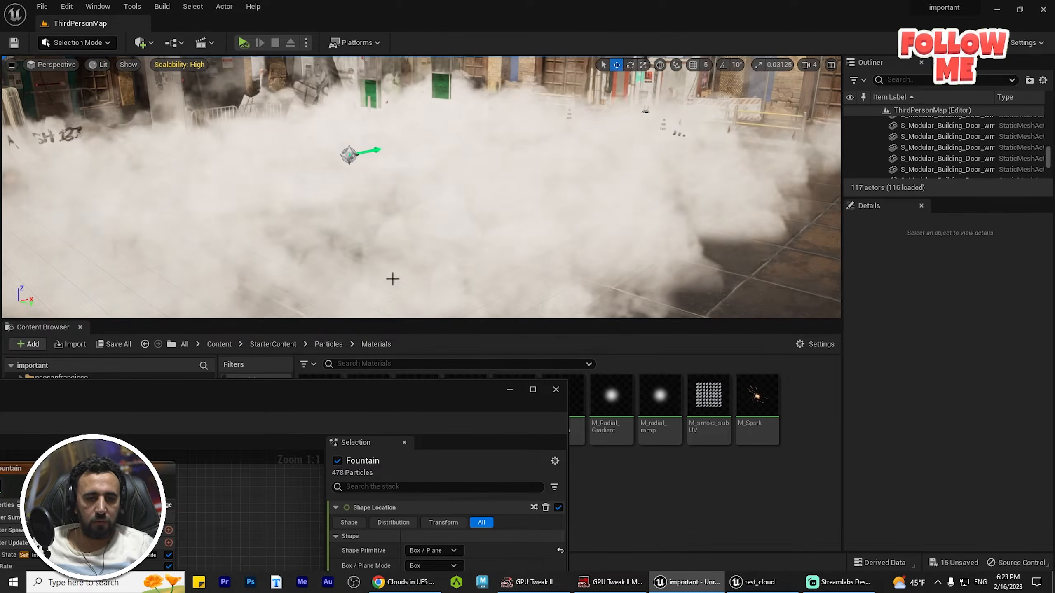
pyautogui.moveTo(525, 182); pyautogui.dragTo(341, 175, button='right')
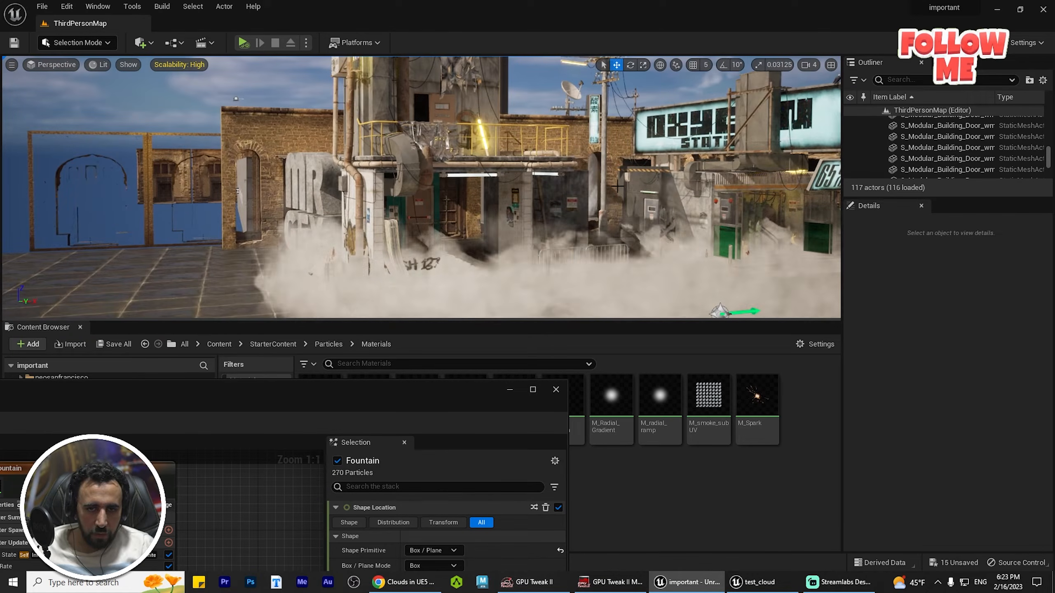
pyautogui.moveTo(522, 331)
pyautogui.mouseDown()
pyautogui.moveTo(638, 260)
pyautogui.moveTo(505, 342)
pyautogui.mouseUp()
pyautogui.click(821, 22)
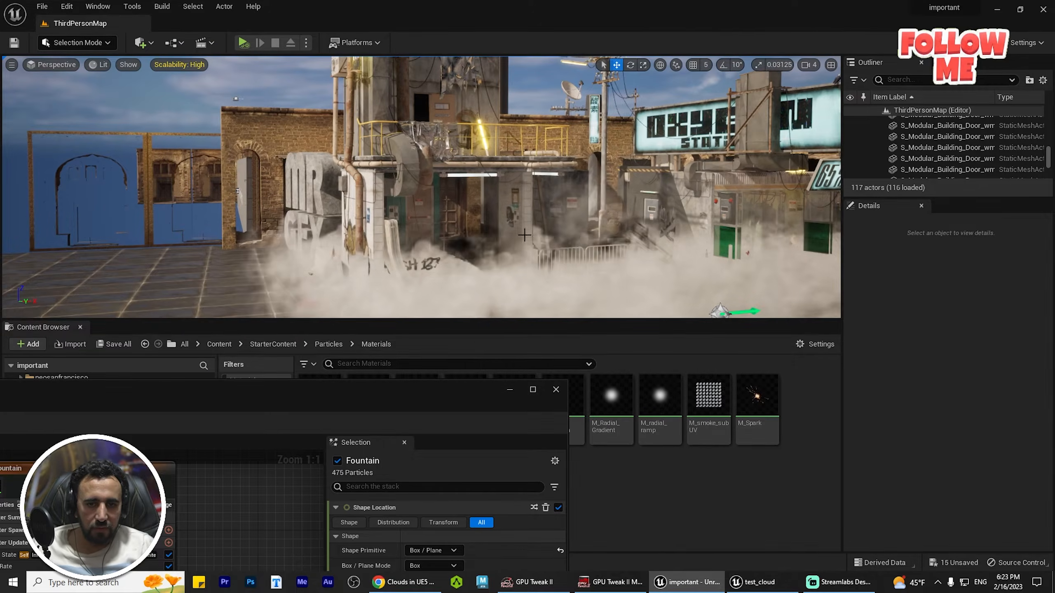
pyautogui.moveTo(465, 394); pyautogui.dragTo(692, 259)
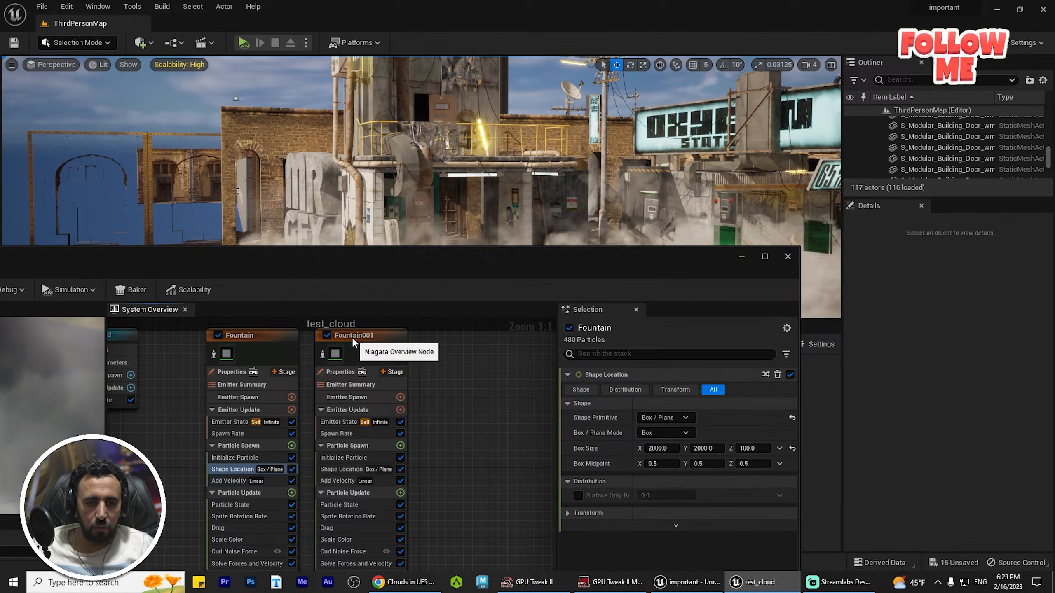
pyautogui.click(353, 340)
pyautogui.click(347, 469)
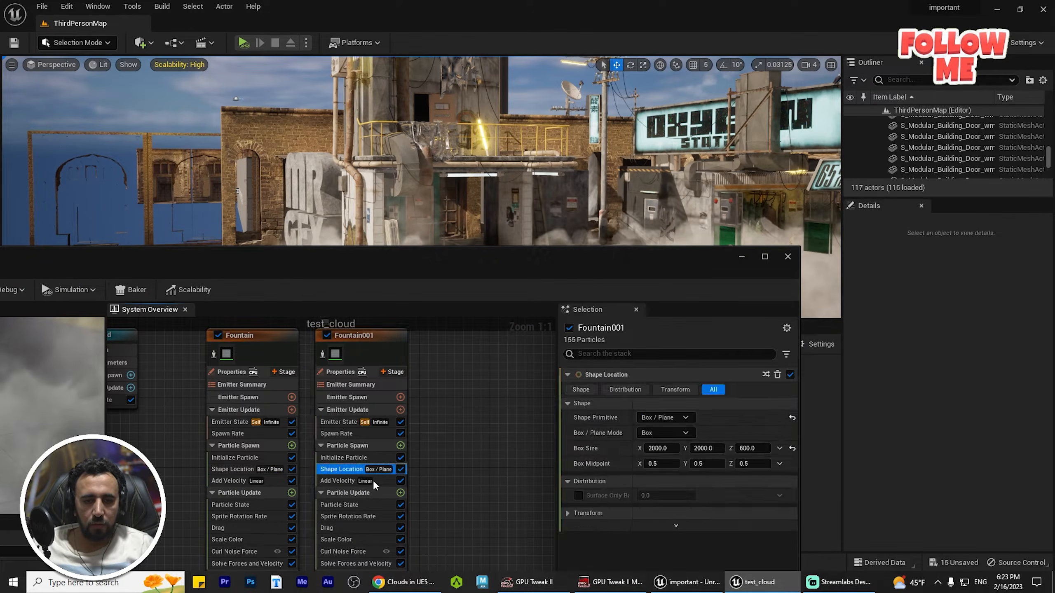
# Set the Uniform Sprite Size in Fountain001's Initialize Particle module to a minimum of 300 and a maximum of 500.
pyautogui.moveTo(652, 272); pyautogui.dragTo(631, 163)
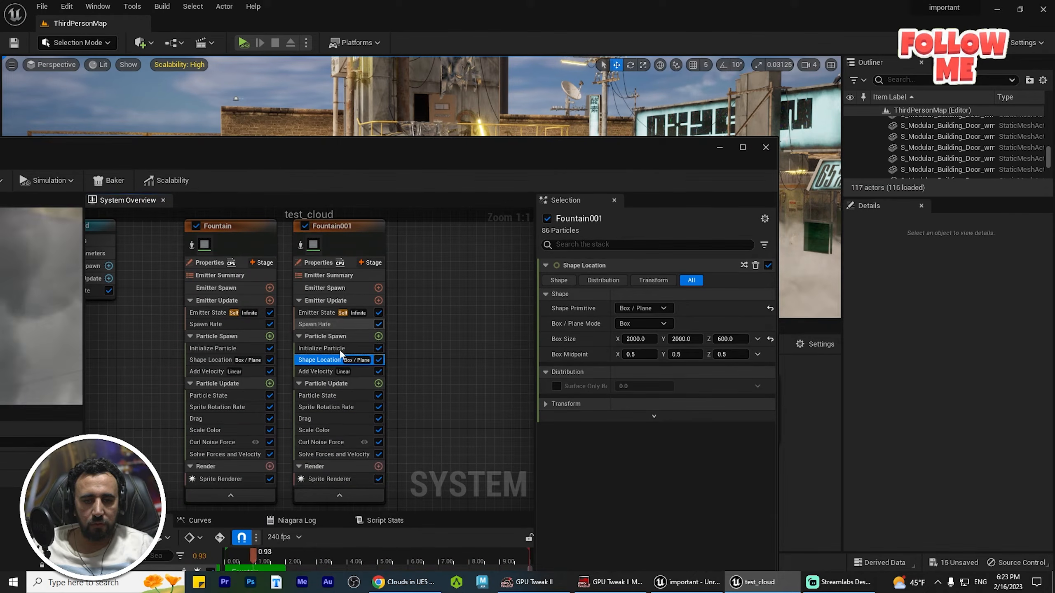
pyautogui.click(316, 349)
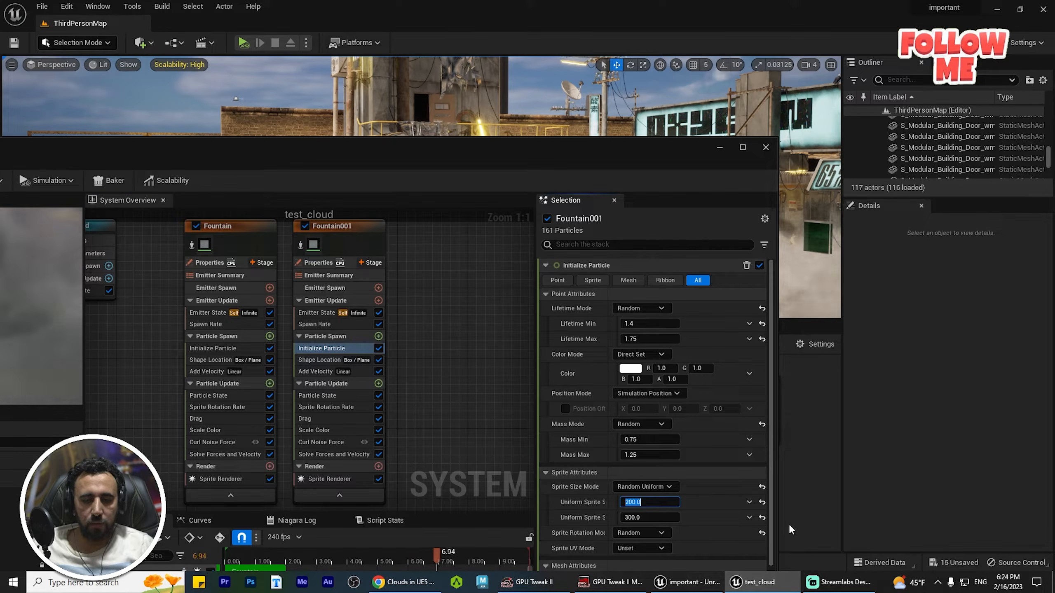
pyautogui.write('300')
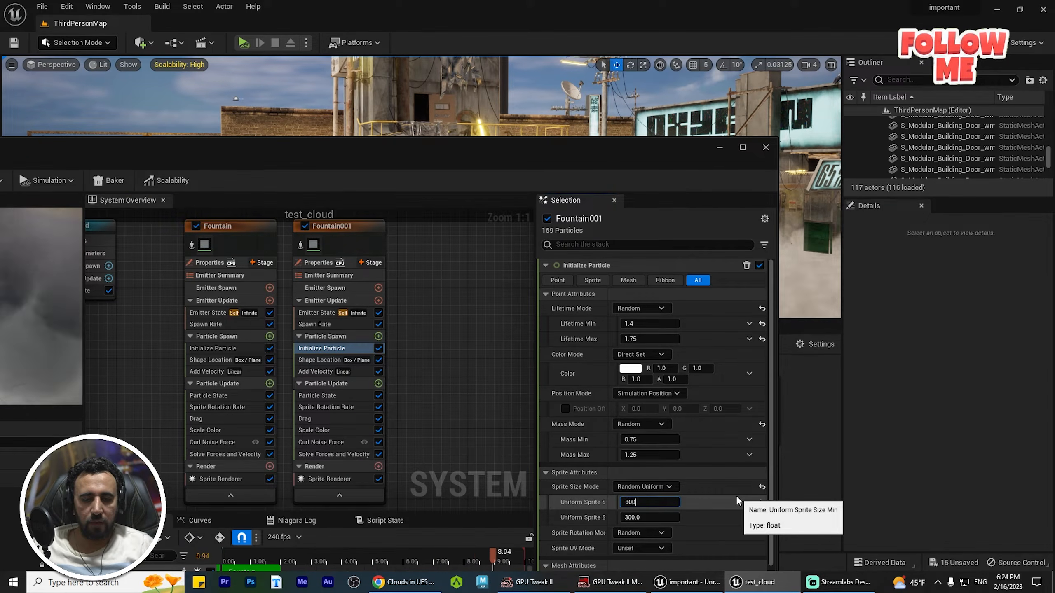
pyautogui.press('Tab')
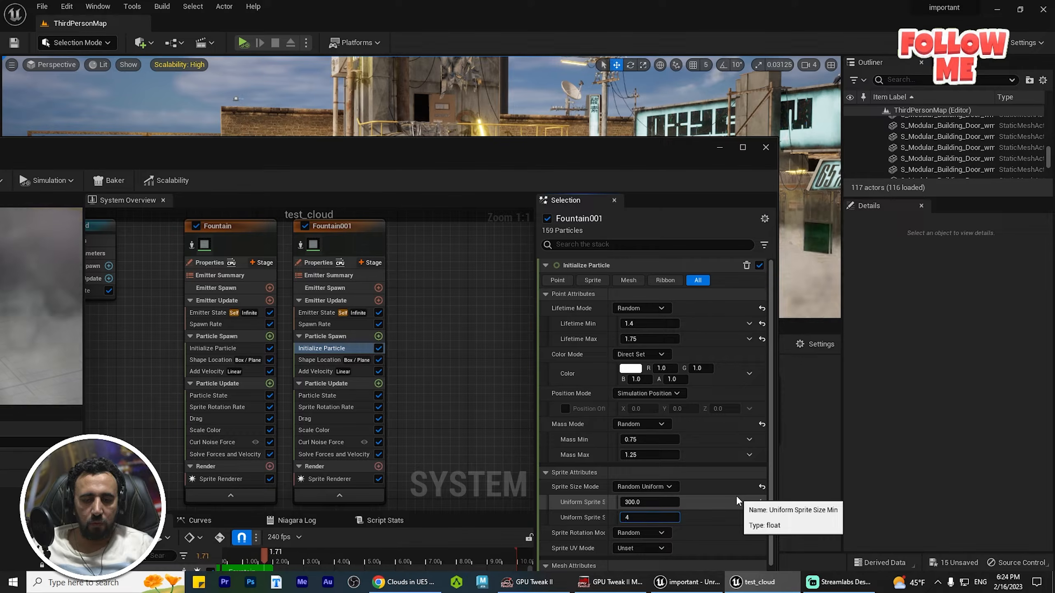
pyautogui.write('500')
pyautogui.press('Return')
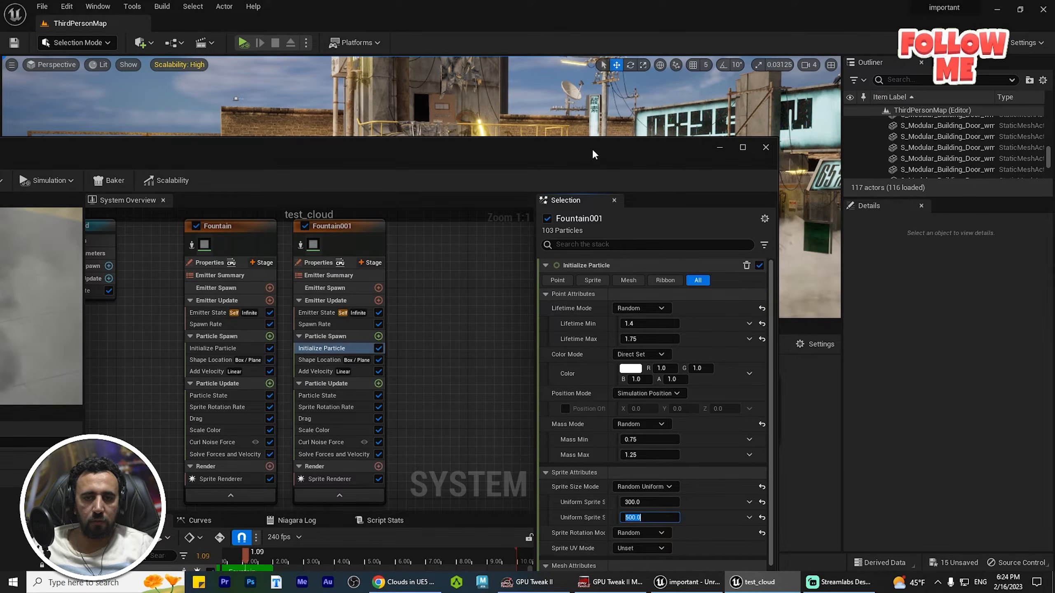
# Move the Niagara editor aside and examine the size and layering of the clouds from several viewpoints around the level.
pyautogui.moveTo(595, 155); pyautogui.dragTo(258, 337)
pyautogui.moveTo(572, 248); pyautogui.dragTo(598, 270, button='right')
pyautogui.press('w')
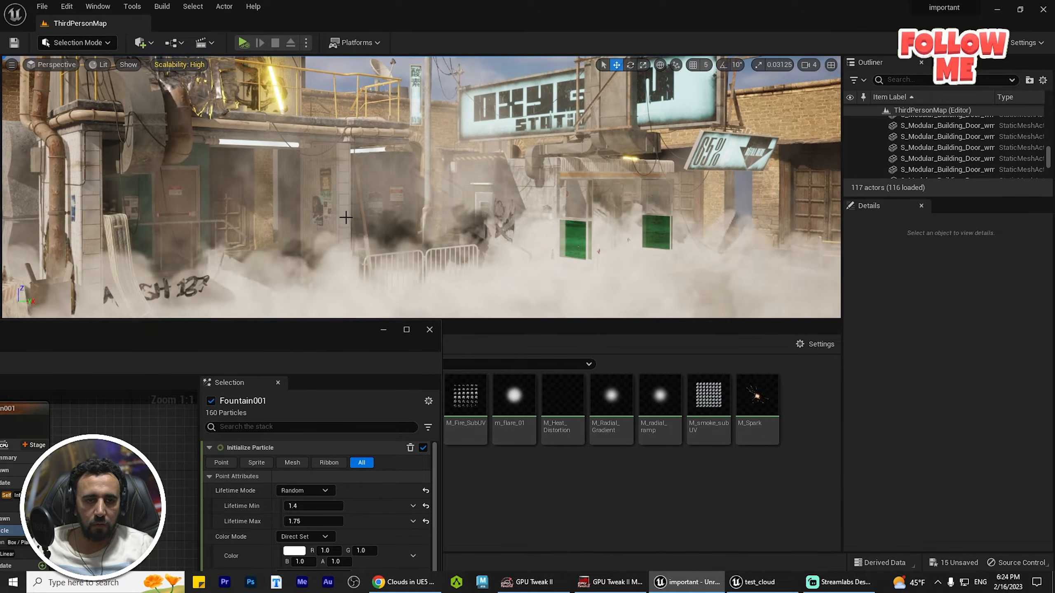
pyautogui.moveTo(346, 217); pyautogui.dragTo(482, 222, button='right')
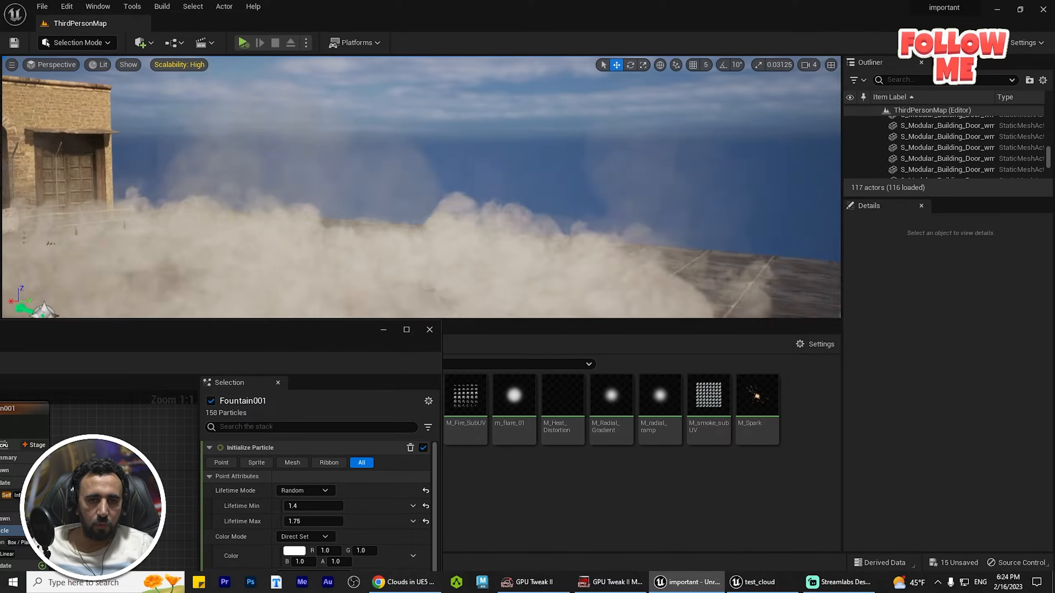
pyautogui.moveTo(464, 175); pyautogui.dragTo(420, 222, button='right')
pyautogui.press('s')
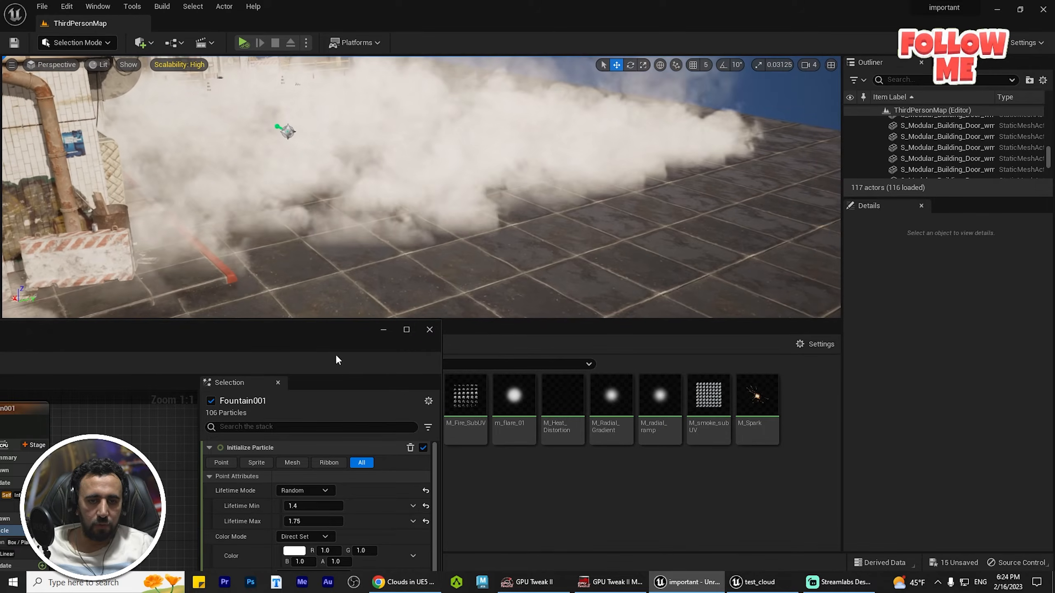
pyautogui.moveTo(326, 337); pyautogui.dragTo(654, 239)
pyautogui.click(191, 333)
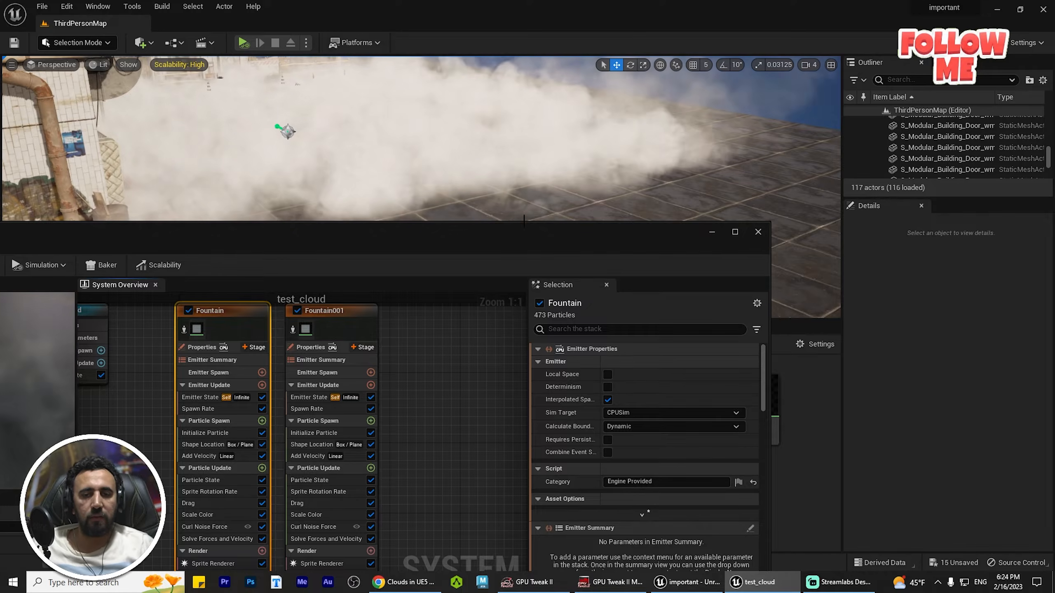
pyautogui.moveTo(527, 236); pyautogui.dragTo(499, 320)
pyautogui.press('s')
pyautogui.moveTo(485, 202); pyautogui.dragTo(469, 185, button='right')
pyautogui.press('d')
pyautogui.moveTo(478, 122)
pyautogui.mouseDown(button='right')
pyautogui.moveTo(490, 117)
pyautogui.moveTo(469, 145)
pyautogui.moveTo(478, 122)
pyautogui.mouseUp(button='right')
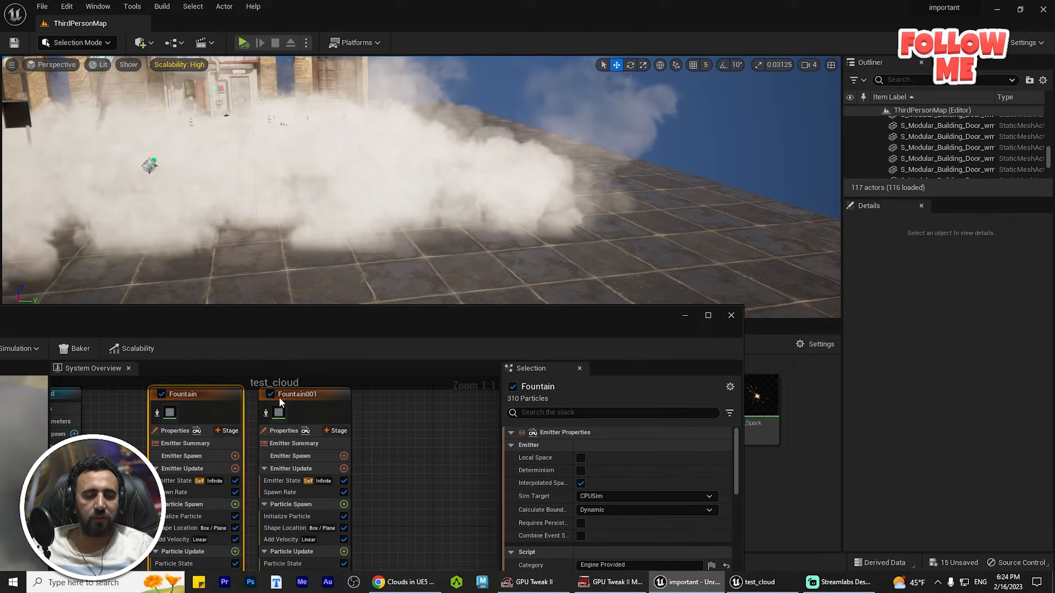
# Set the Uniform Sprite Size in the Fountain emitter's Initialize Particle module to a minimum of 100 and a maximum of 250.
pyautogui.moveTo(480, 332); pyautogui.dragTo(490, 185)
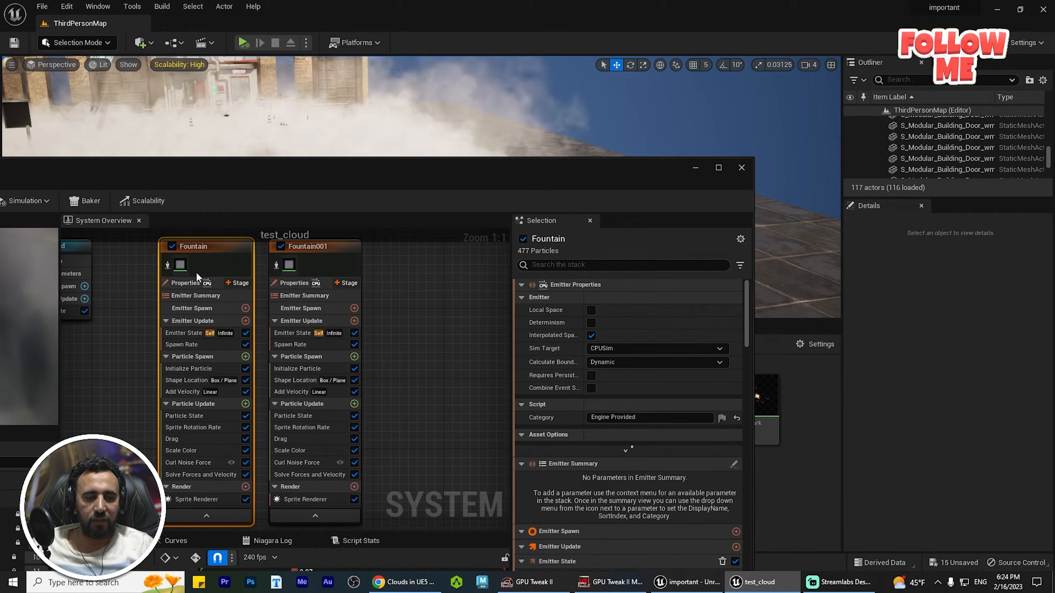
pyautogui.click(183, 367)
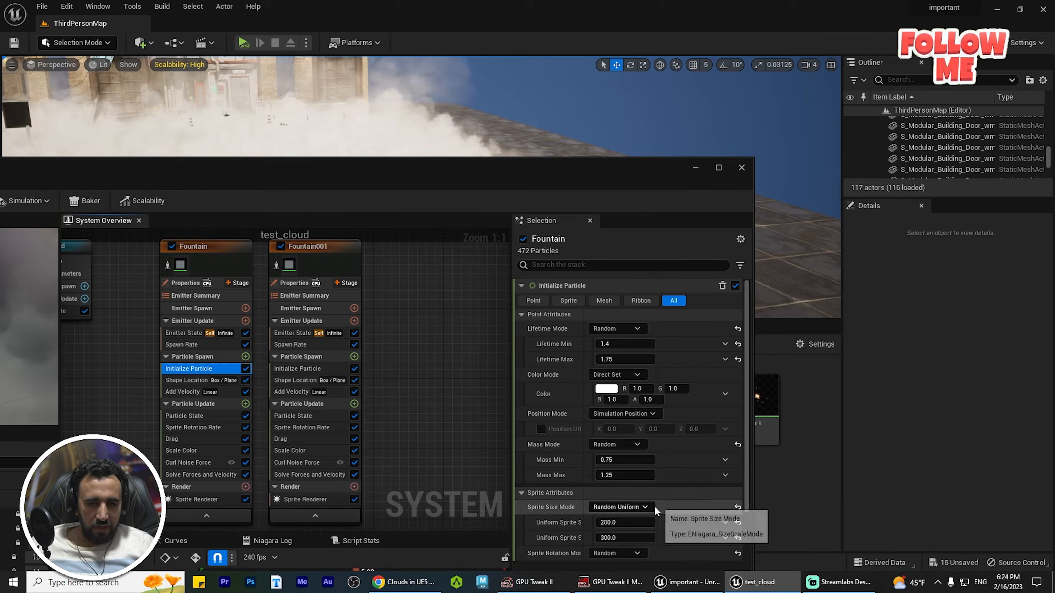
pyautogui.click(623, 524)
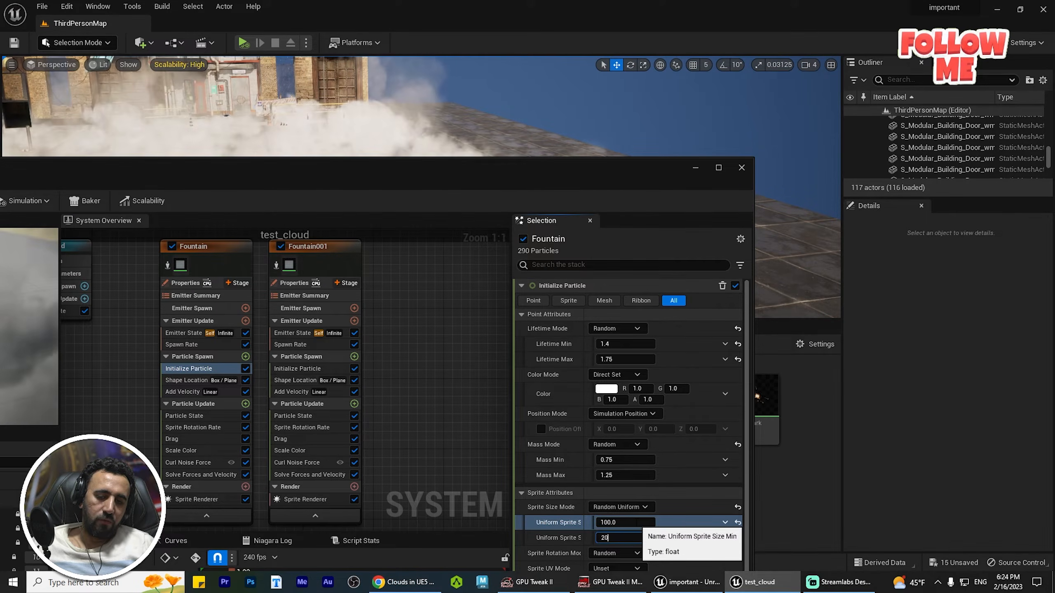
pyautogui.moveTo(523, 167); pyautogui.dragTo(385, 346)
pyautogui.moveTo(399, 215); pyautogui.dragTo(332, 200, button='right')
pyautogui.moveTo(524, 362); pyautogui.dragTo(607, 121)
pyautogui.click(521, 534)
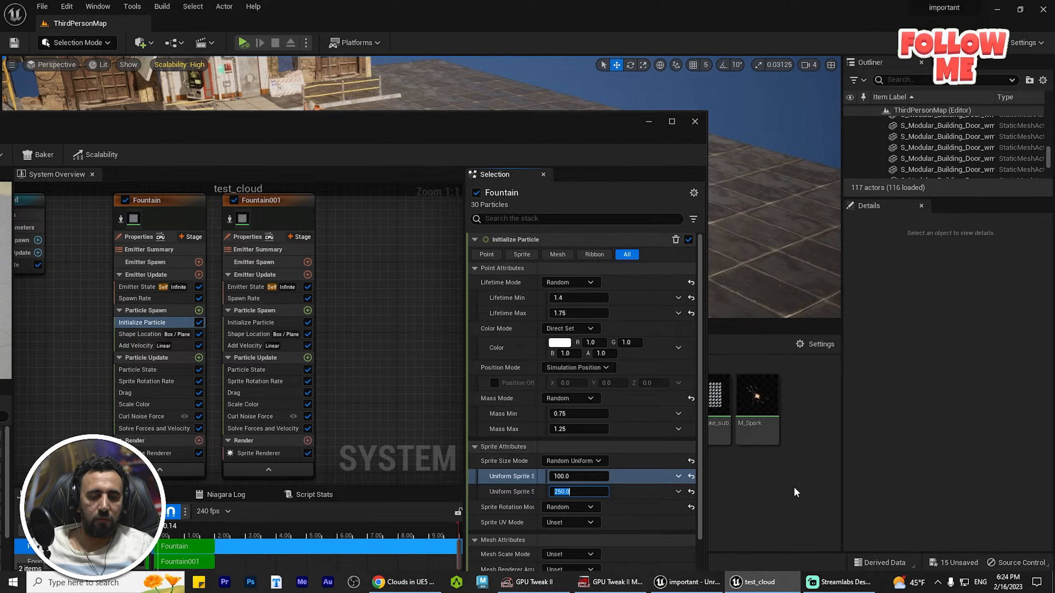
# Move the Niagara editor clear of the level view and start a play session from a spot within the clouds.
pyautogui.moveTo(535, 133); pyautogui.dragTo(295, 343)
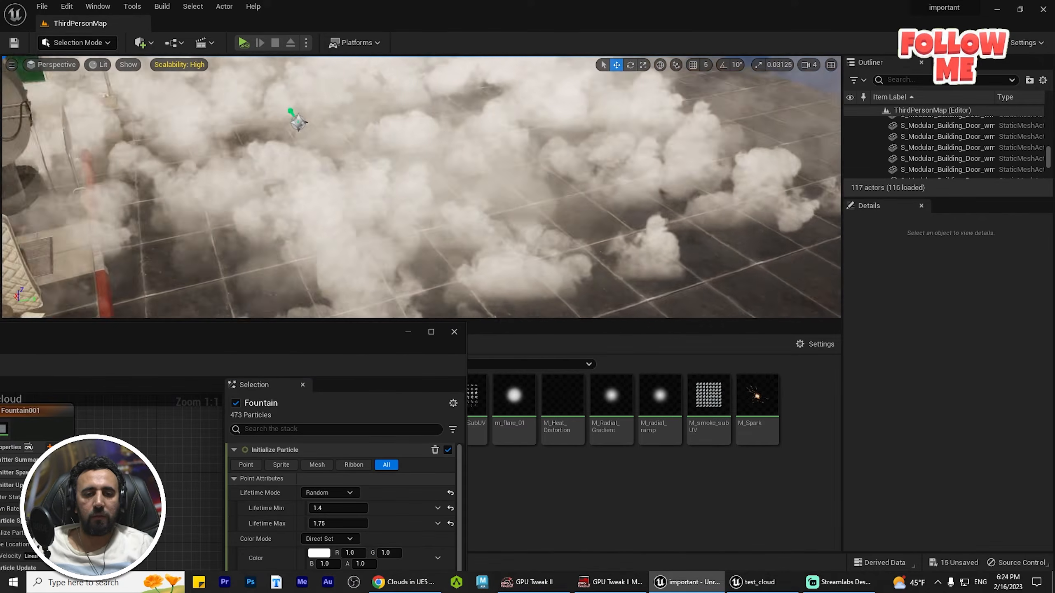
pyautogui.rightClick(377, 233)
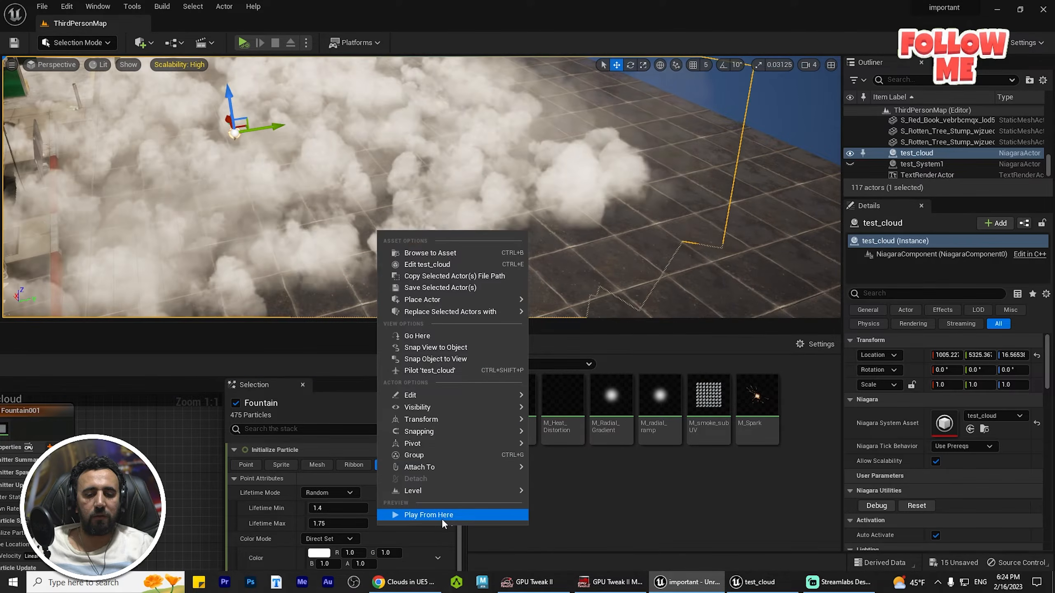
pyautogui.click(440, 515)
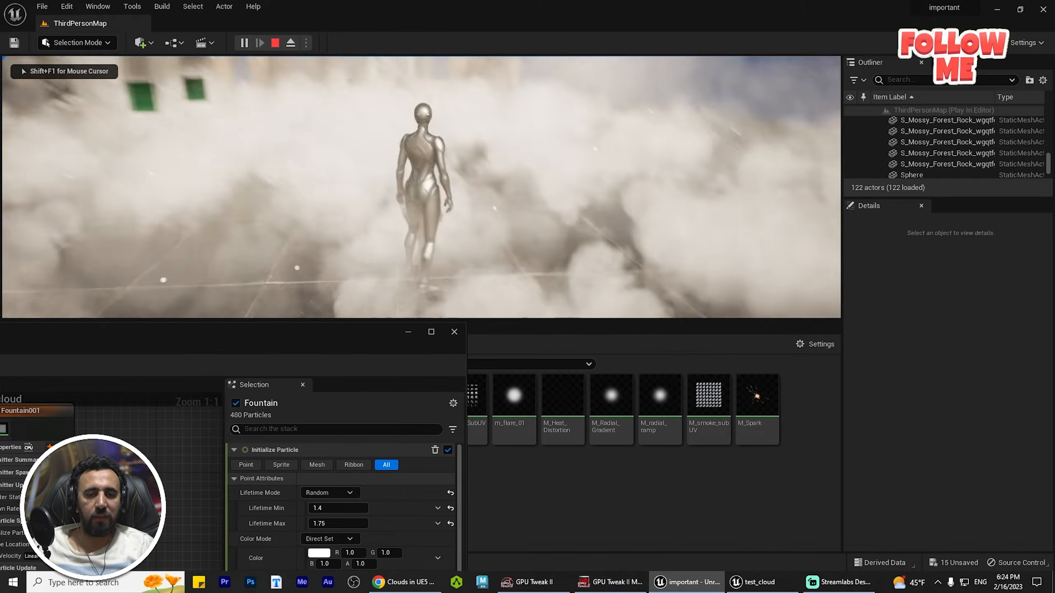
# Run and jump the character through the clouds to examine them from inside and outside, and end the play session.
pyautogui.press('d')
pyautogui.press('w')
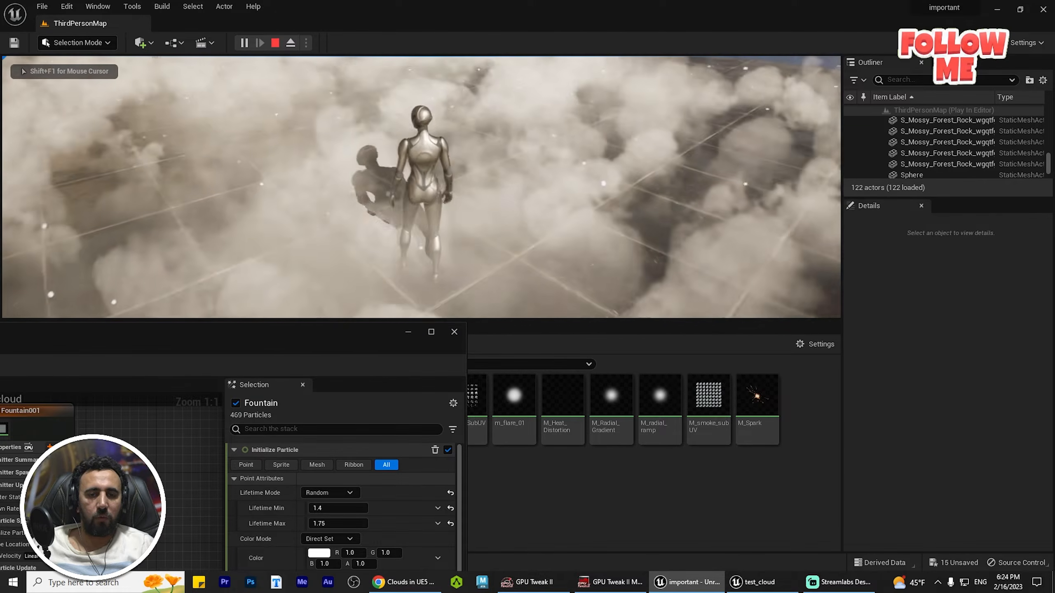
pyautogui.press('w')
pyautogui.press('d')
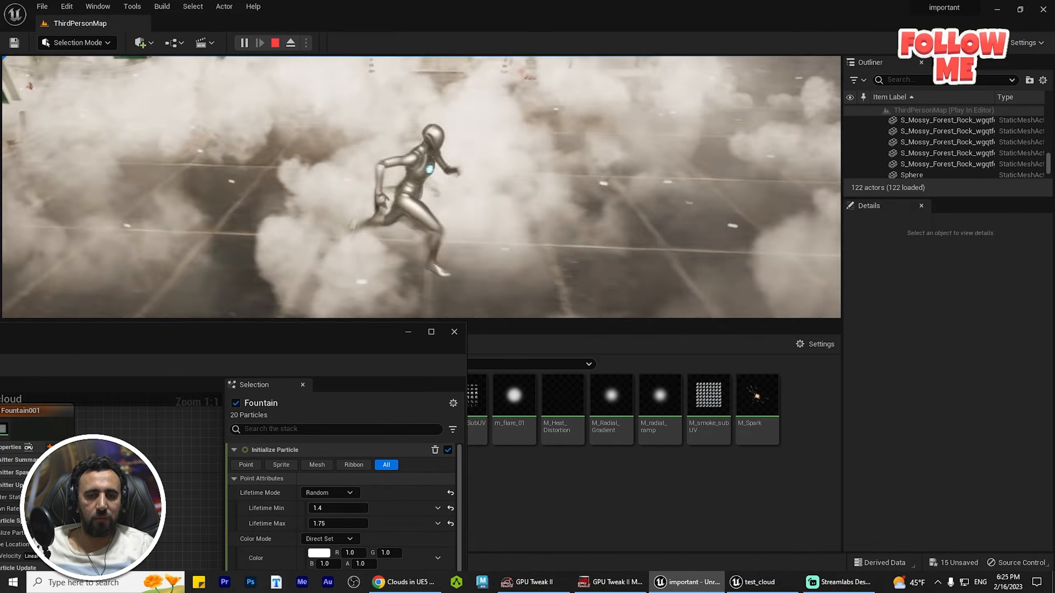
pyautogui.press('s')
pyautogui.press('d')
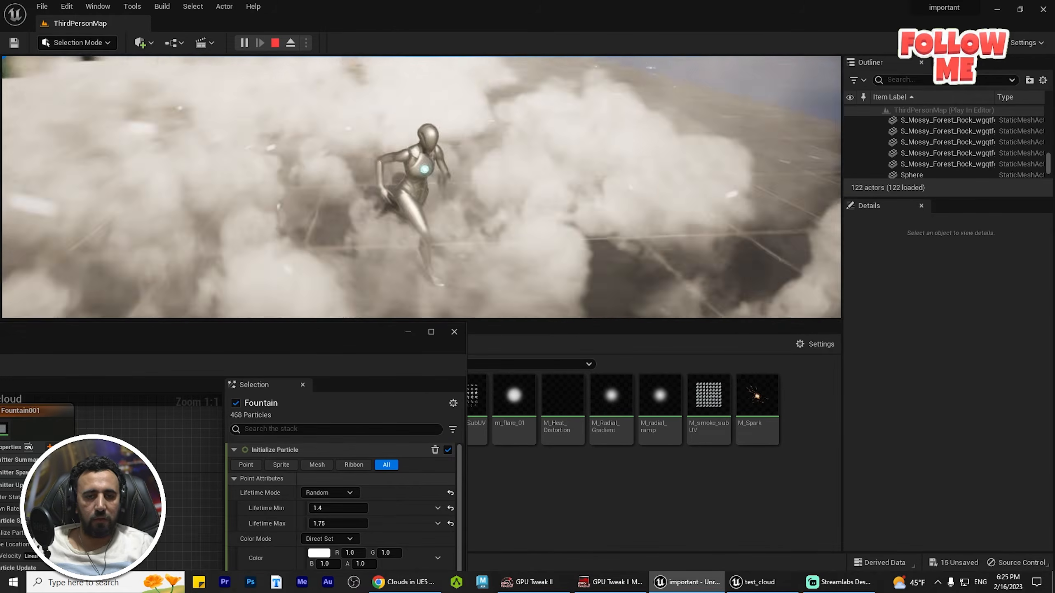
pyautogui.press('d')
pyautogui.press('s')
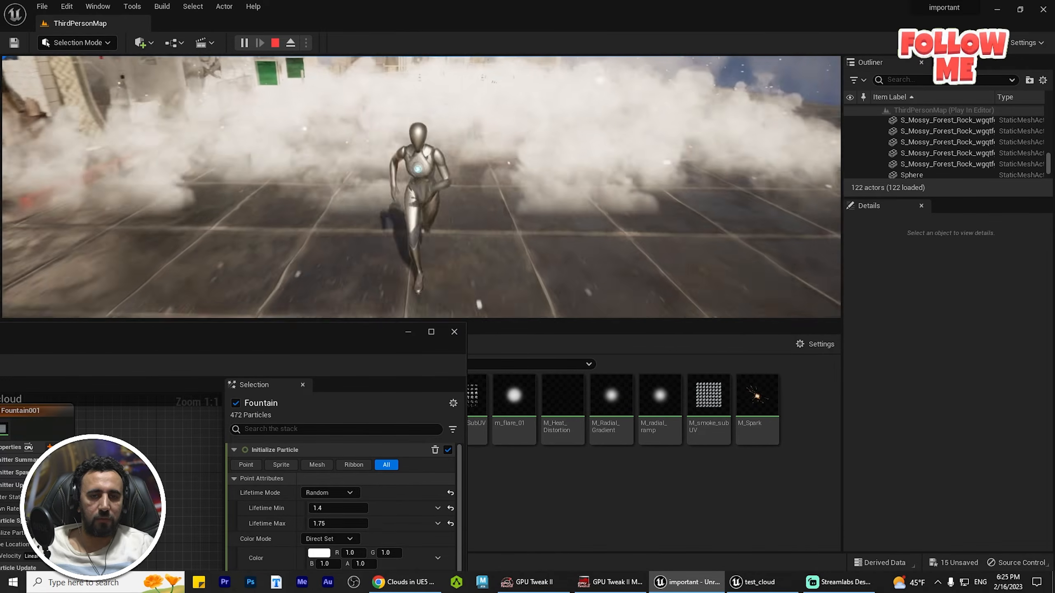
pyautogui.press('space')
pyautogui.press('w')
pyautogui.press('space')
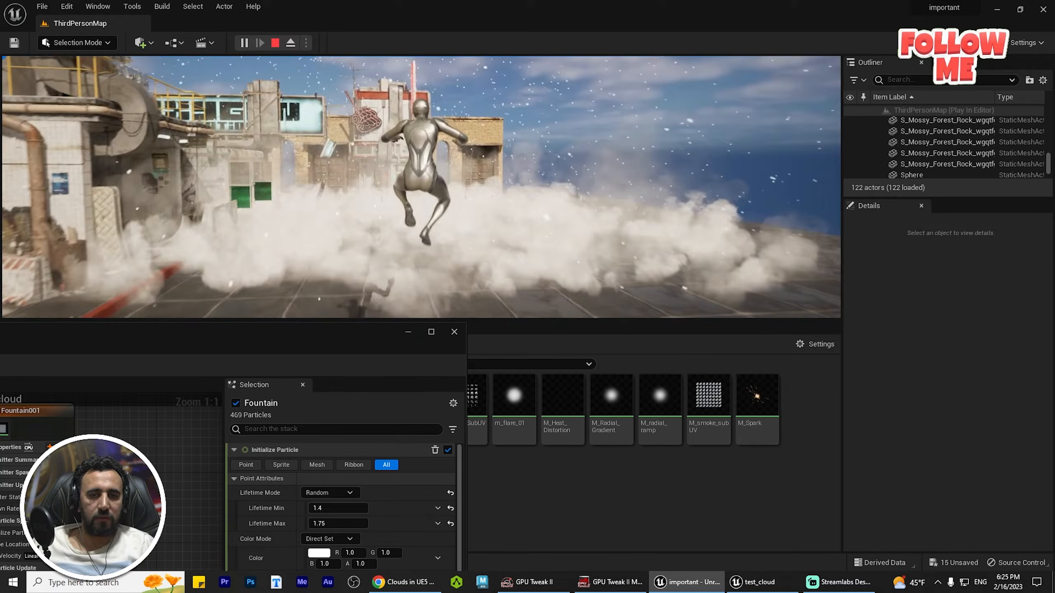
pyautogui.press('Escape')
# View the clouds from farther away and open Fountain001's Scale Color module in the Niagara editor.
pyautogui.moveTo(426, 95); pyautogui.dragTo(432, 129, button='right')
pyautogui.press('s')
pyautogui.press('s')
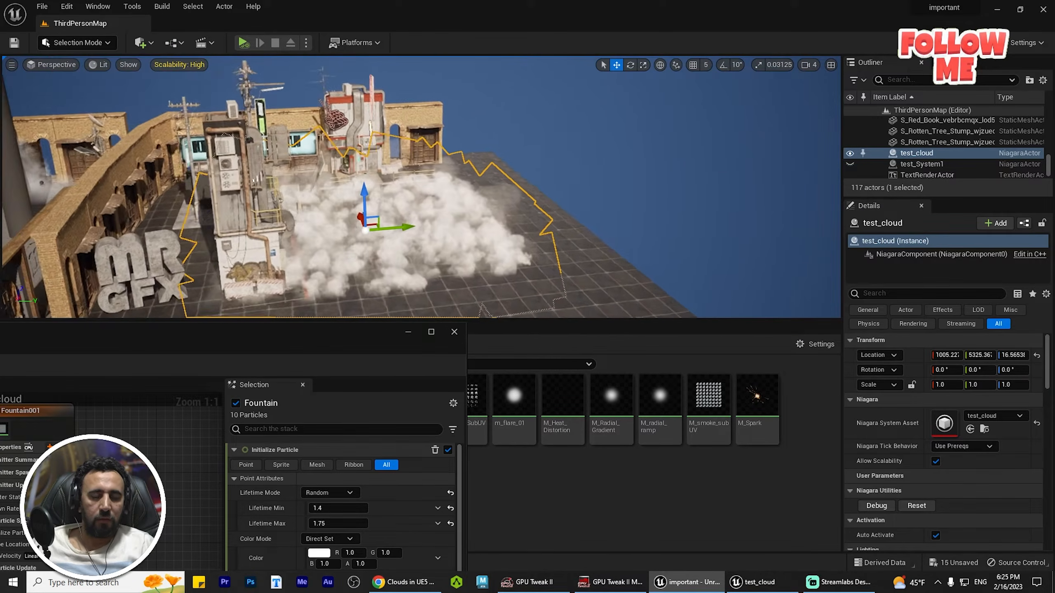
pyautogui.press('w')
pyautogui.moveTo(536, 220)
pyautogui.mouseDown(button='right')
pyautogui.moveTo(561, 225)
pyautogui.moveTo(537, 220)
pyautogui.mouseUp(button='right')
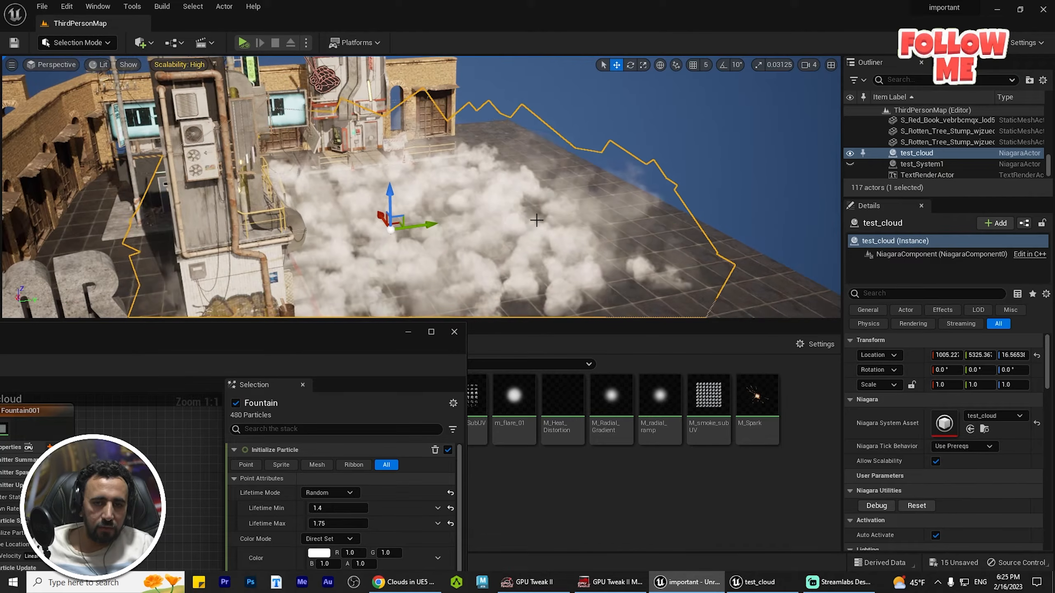
pyautogui.moveTo(319, 330); pyautogui.dragTo(916, 141)
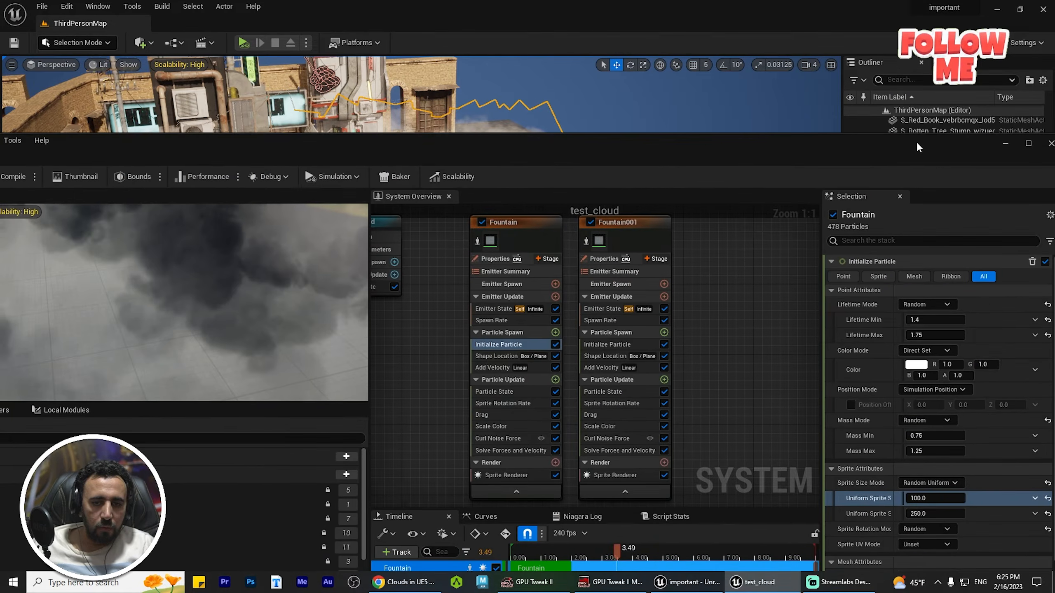
pyautogui.click(621, 224)
pyautogui.moveTo(728, 158); pyautogui.dragTo(570, 79)
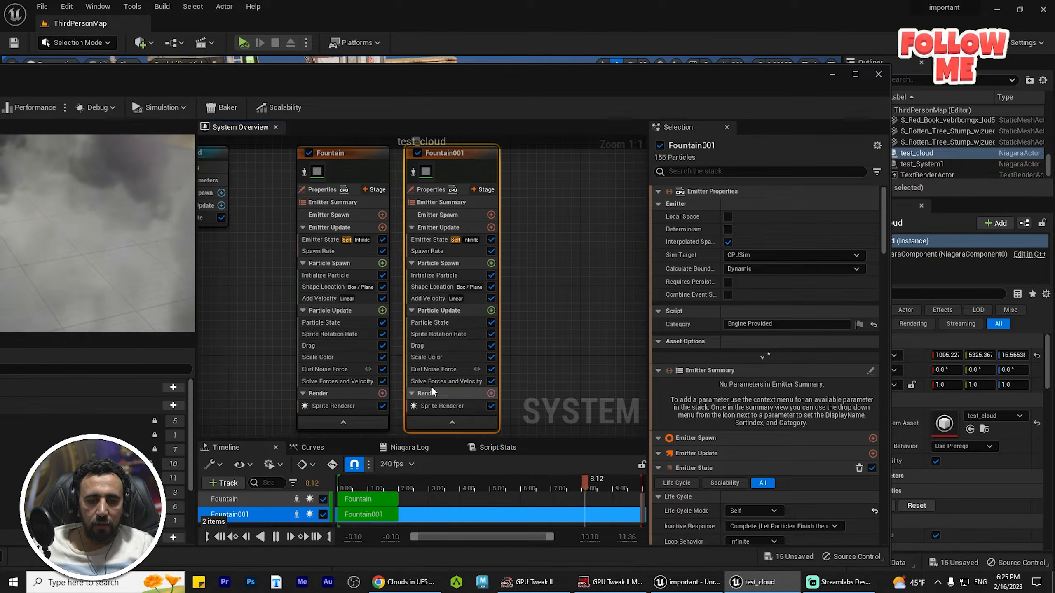
pyautogui.click(430, 358)
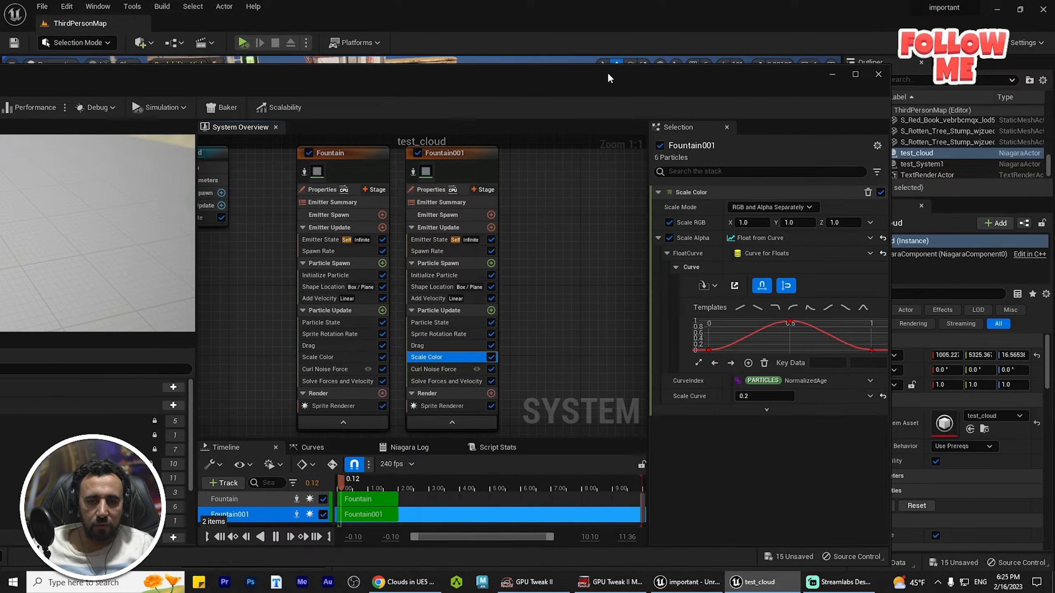
# Set the Scale Curve in Fountain001's Scale Color module to 0.5 and check the cloud opacity in the level.
pyautogui.moveTo(606, 71); pyautogui.dragTo(443, 211)
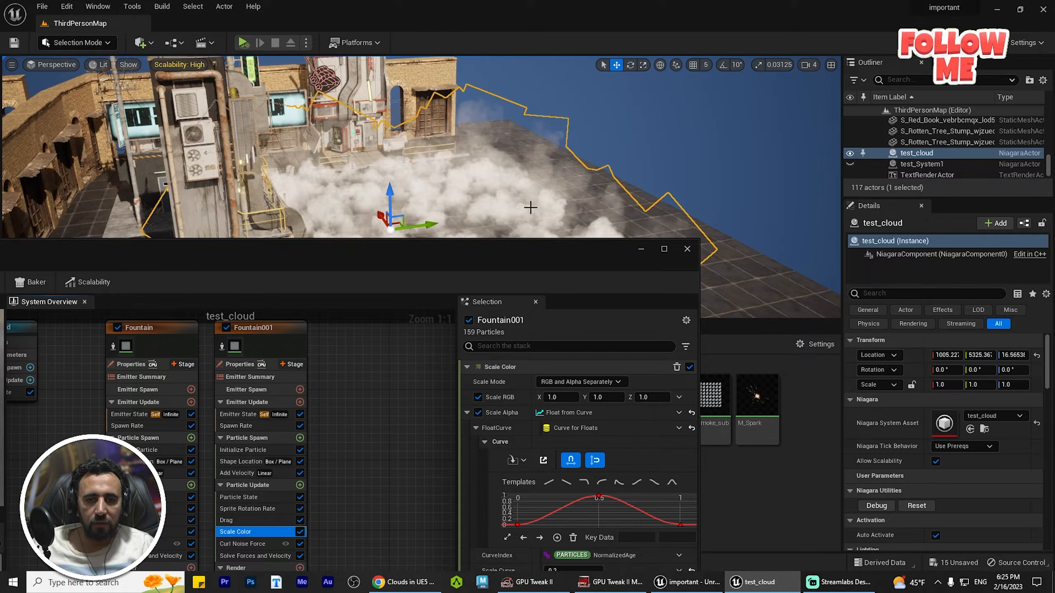
pyautogui.moveTo(564, 240); pyautogui.dragTo(499, 152)
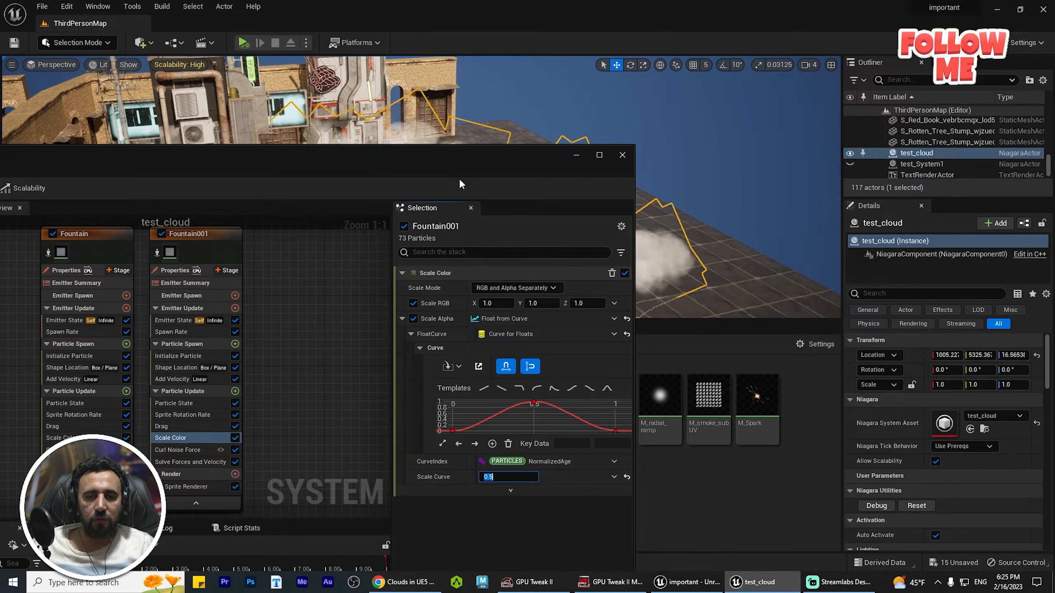
pyautogui.moveTo(462, 186); pyautogui.dragTo(139, 266)
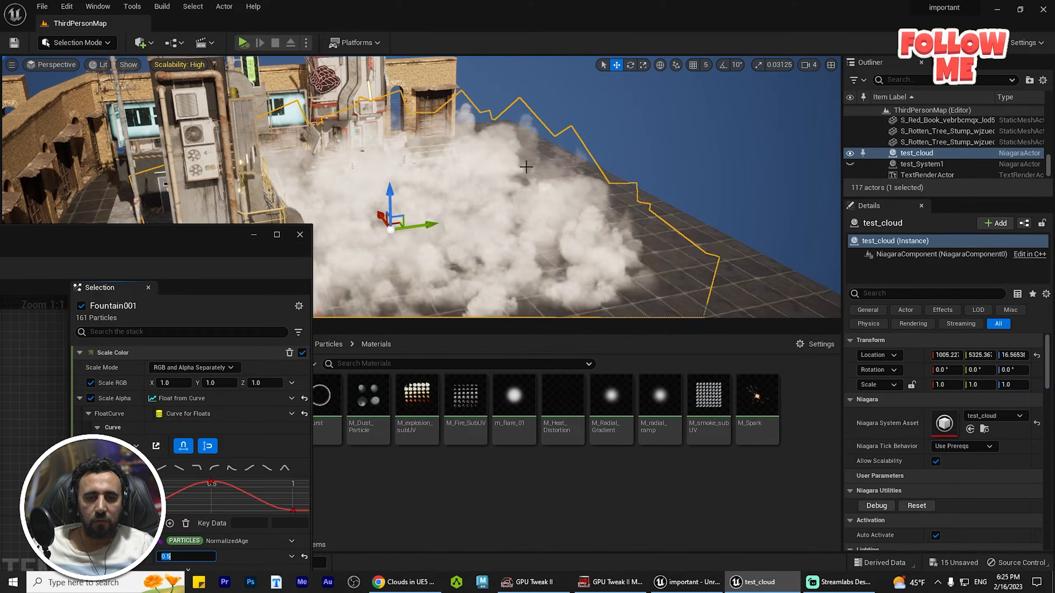
# Set the Scale Curve of Fountain001's alpha to 0.3, check the clouds in the level and close the Niagara editor.
pyautogui.moveTo(212, 244); pyautogui.dragTo(239, 170)
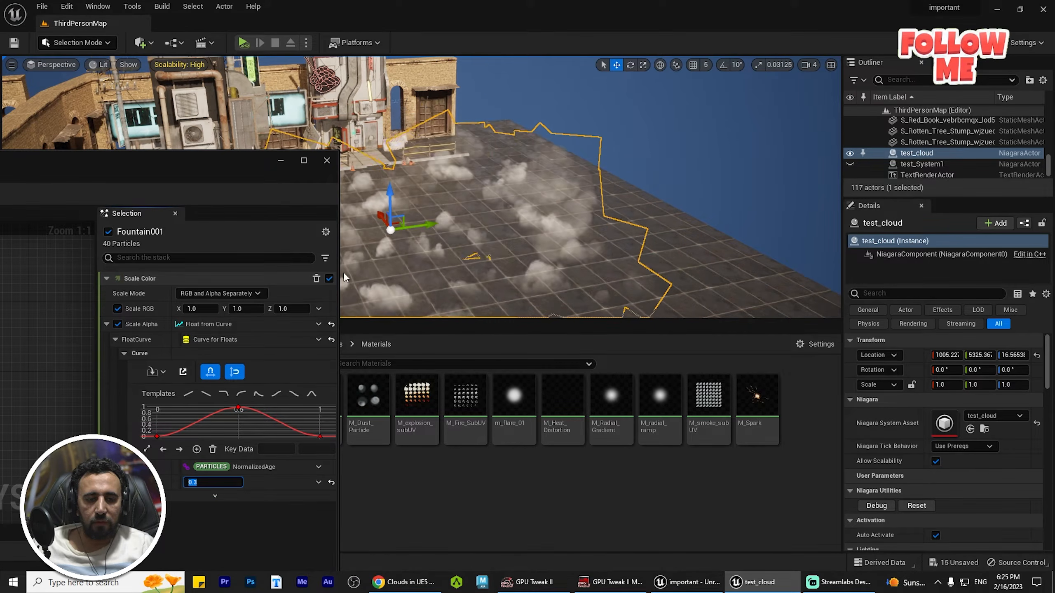
pyautogui.moveTo(236, 168); pyautogui.dragTo(104, 231)
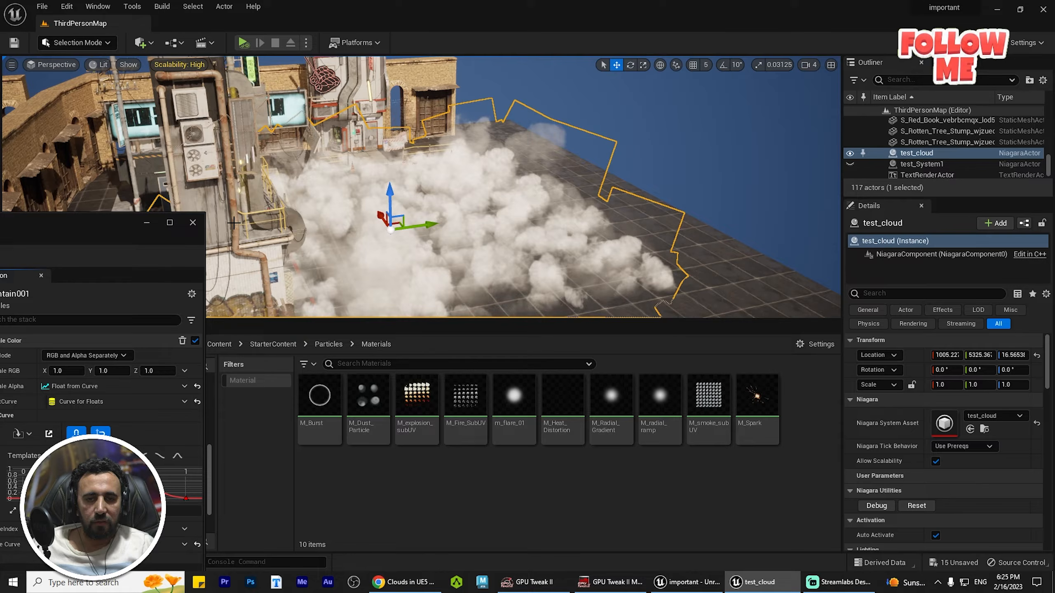
pyautogui.click(193, 224)
pyautogui.moveTo(233, 212); pyautogui.dragTo(471, 274, button='right')
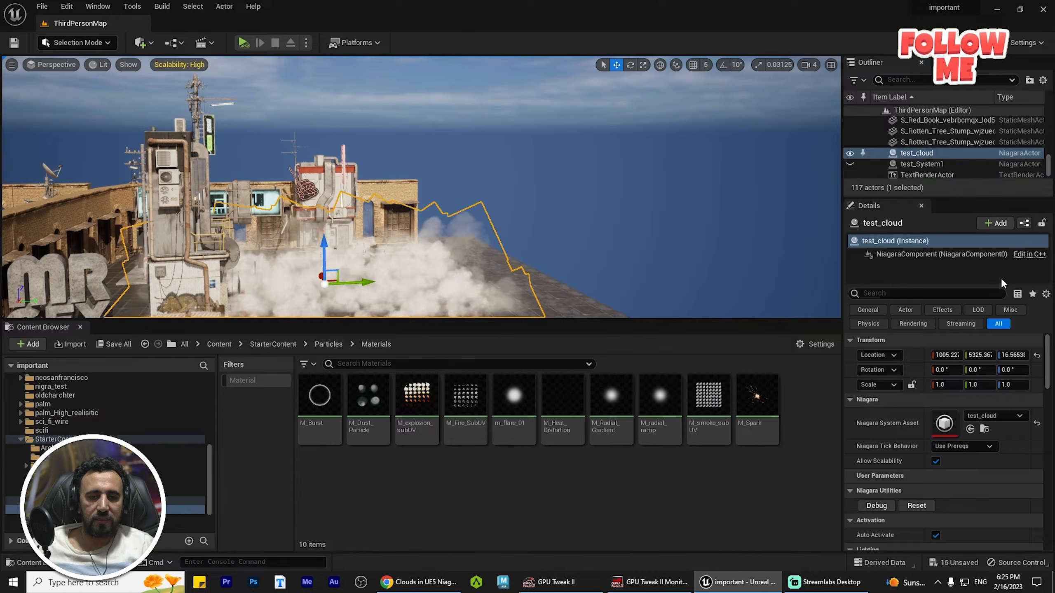
# Reopen the test_cloud Niagara system from the selected actor's asset and duplicate the Fountain001 emitter.
pyautogui.click(984, 429)
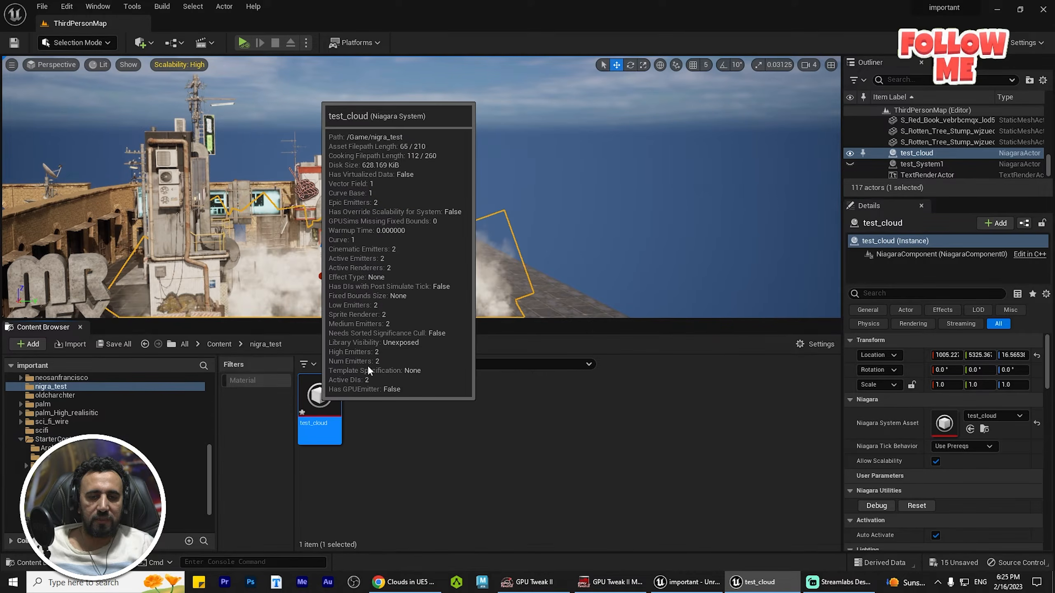
pyautogui.doubleClick(319, 396)
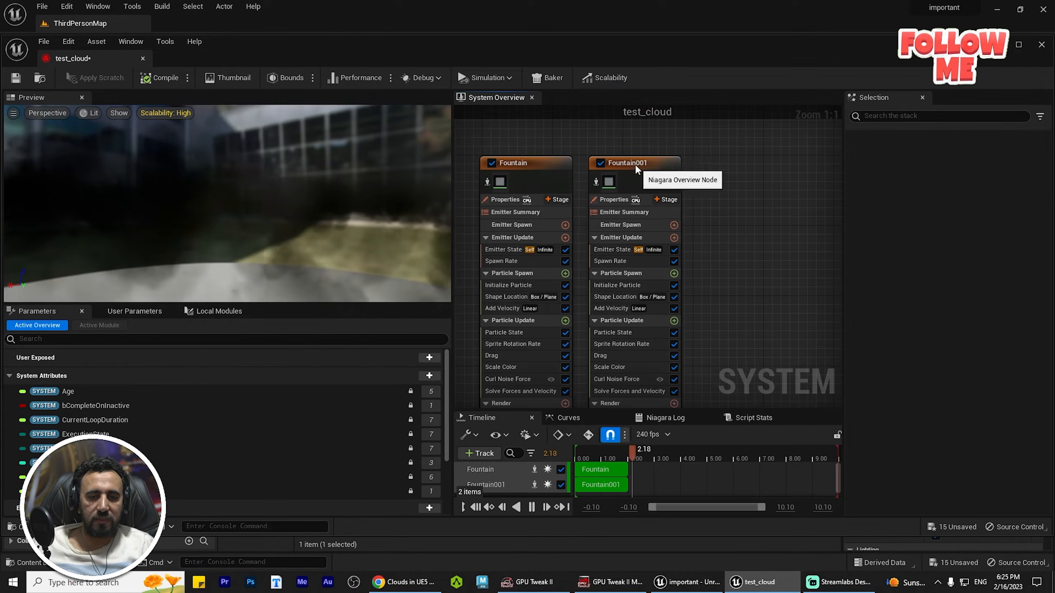
pyautogui.click(634, 164)
pyautogui.hotkey('ctrl', 'd')
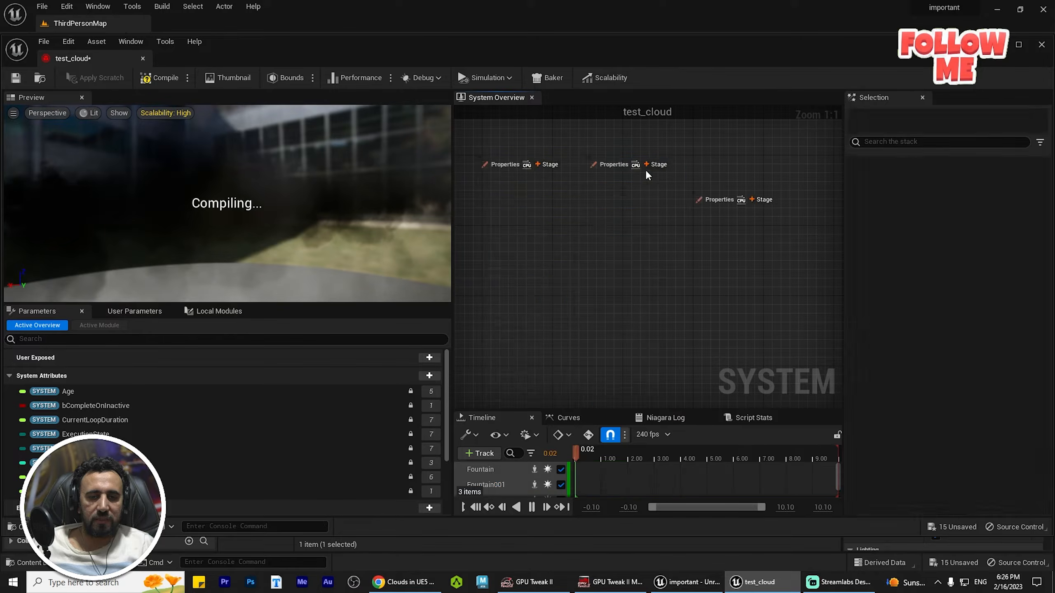
pyautogui.click(722, 164)
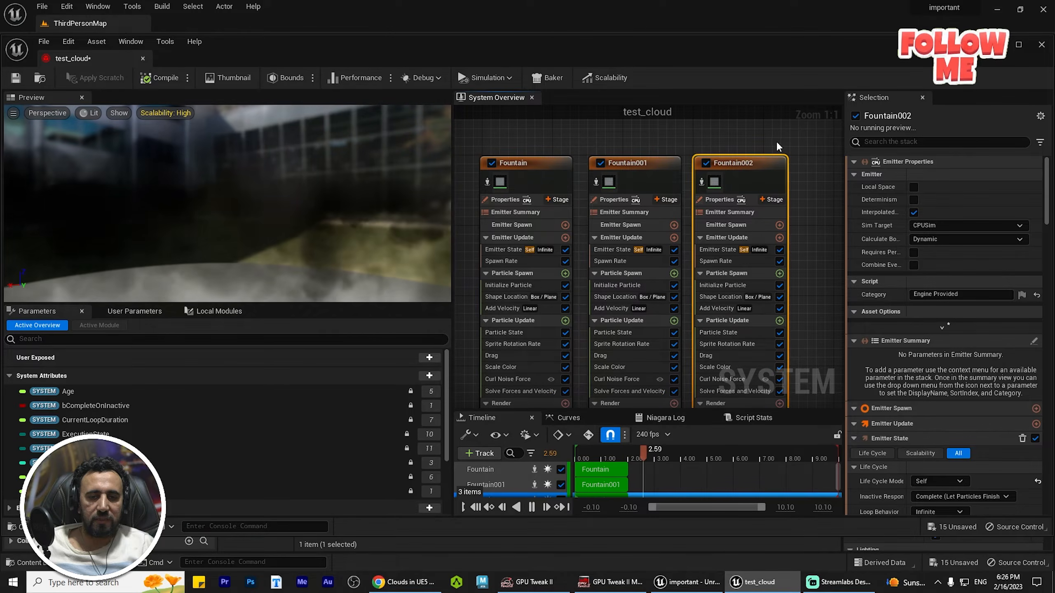
pyautogui.moveTo(776, 141); pyautogui.dragTo(640, 145, button='right')
# Review Fountain002's Spawn Rate, Add Velocity and Initialize Particle settings, comparing them with the clouds in the level.
pyautogui.click(583, 261)
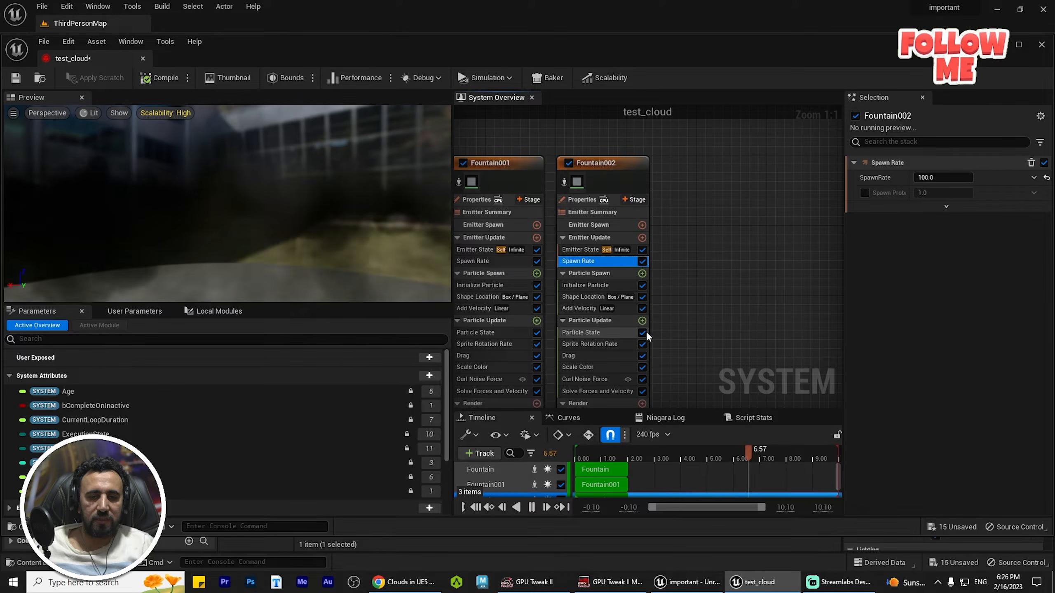
pyautogui.click(588, 308)
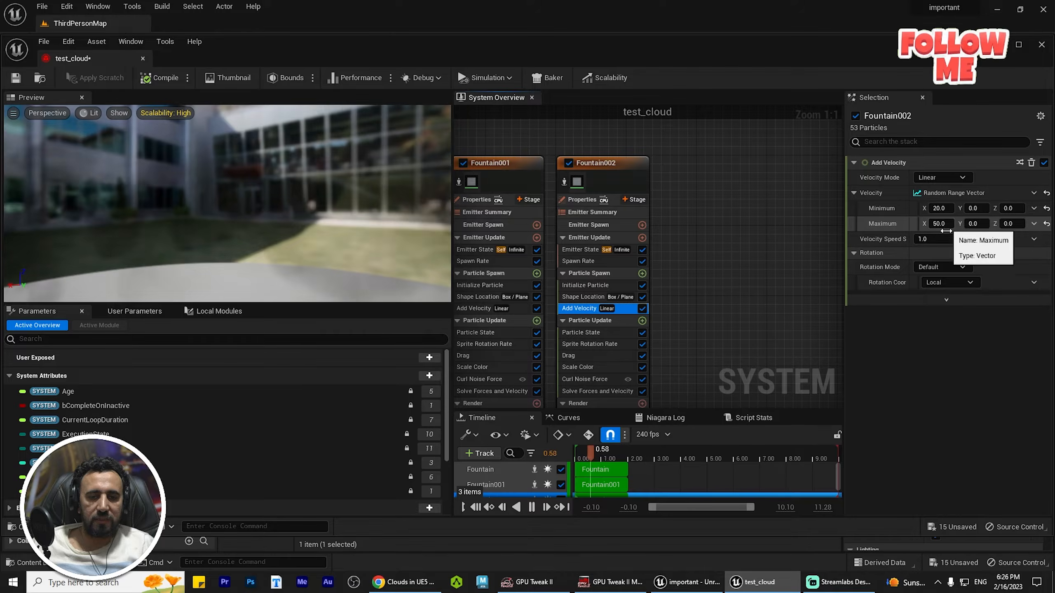
pyautogui.moveTo(717, 325); pyautogui.dragTo(638, 308, button='right')
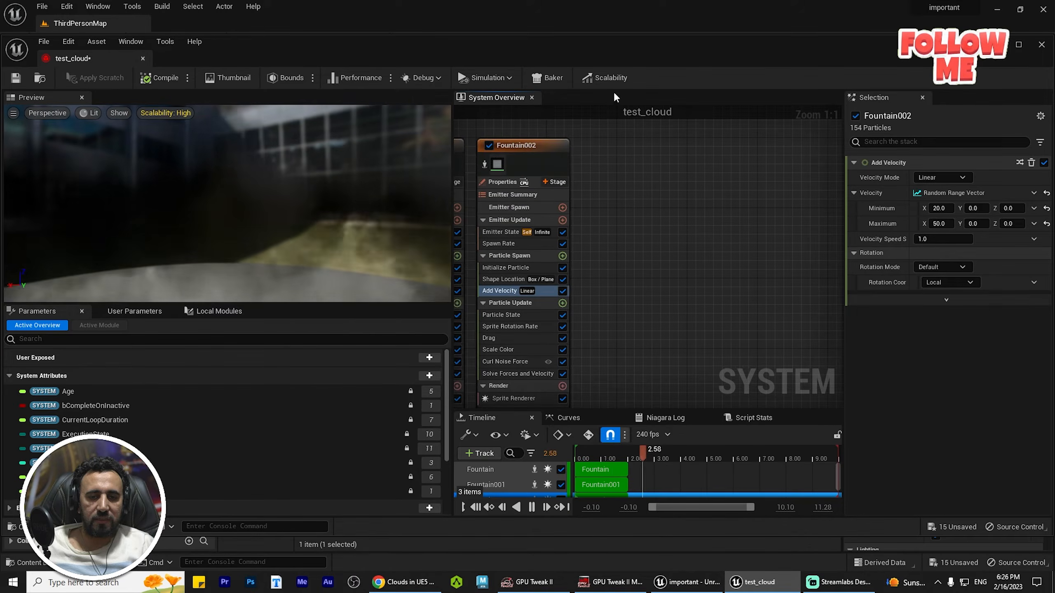
pyautogui.moveTo(619, 44); pyautogui.dragTo(413, 287)
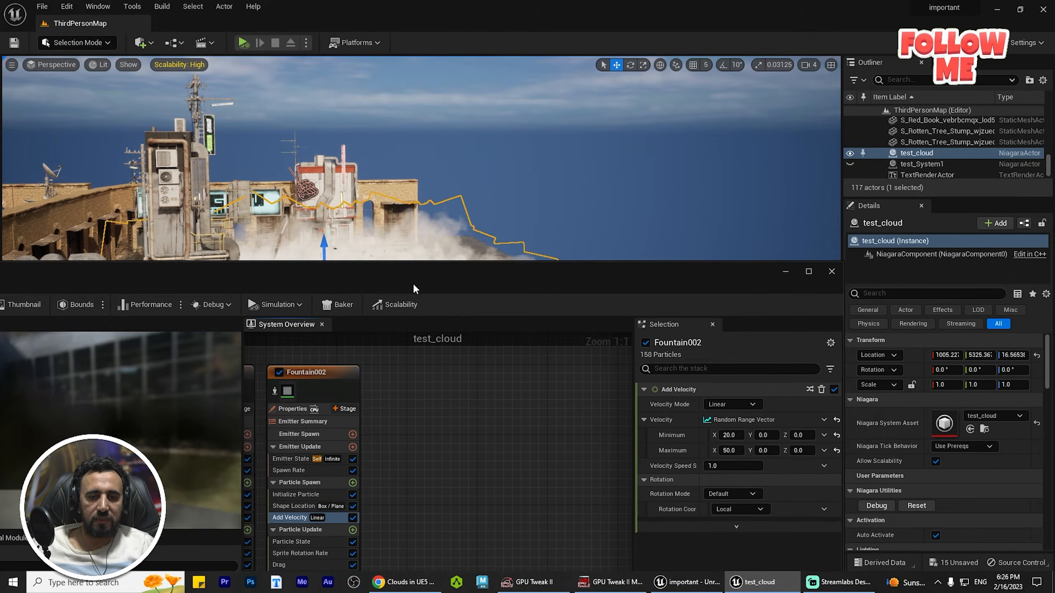
pyautogui.click(293, 494)
pyautogui.moveTo(682, 273); pyautogui.dragTo(124, 163)
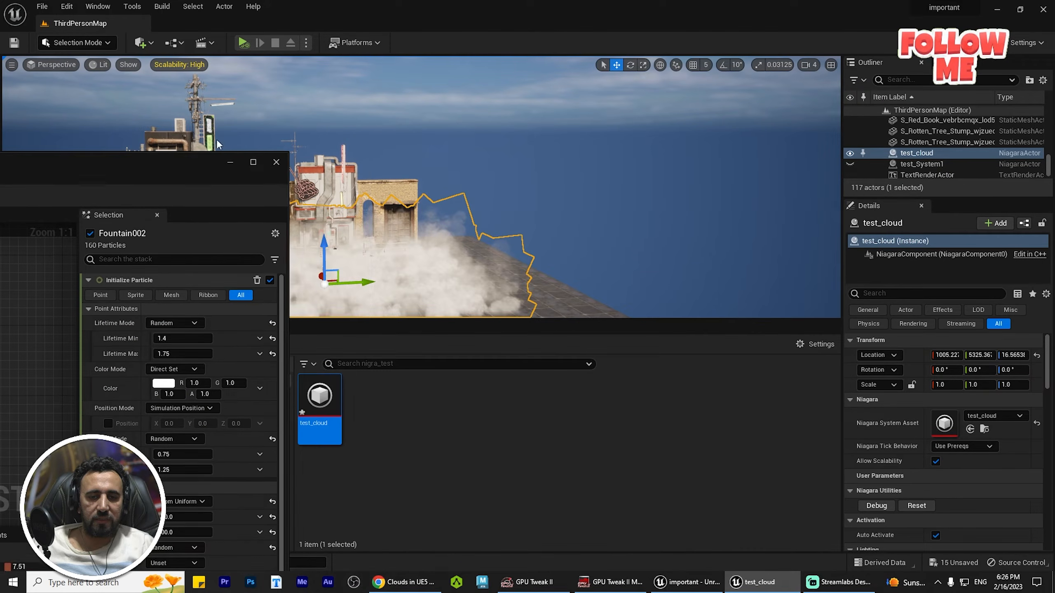
pyautogui.scroll(-1, 238, 486)
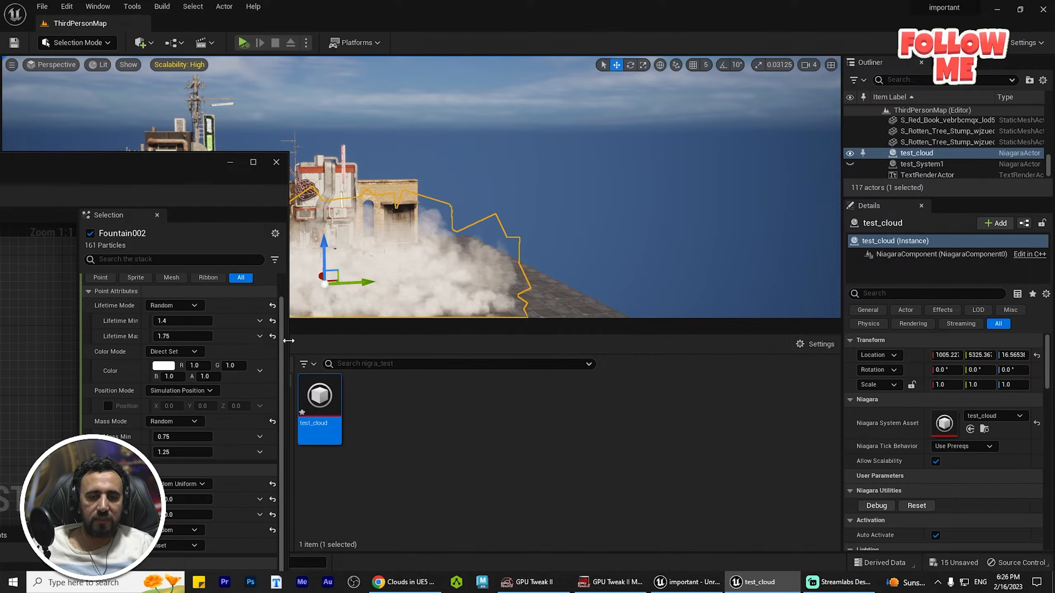
pyautogui.moveTo(288, 340); pyautogui.dragTo(411, 340)
pyautogui.moveTo(239, 174); pyautogui.dragTo(591, 126)
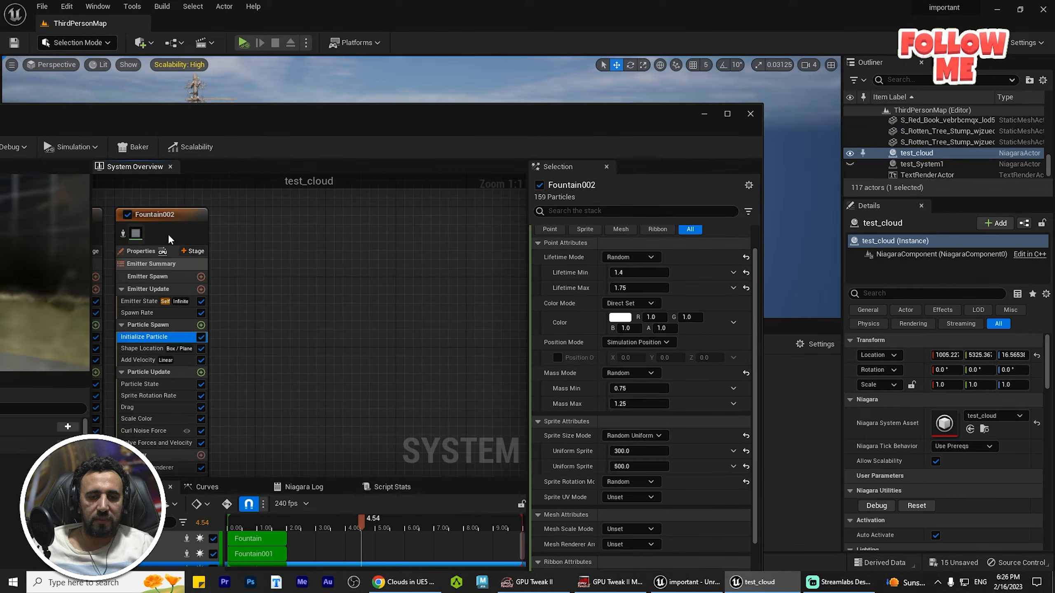
pyautogui.moveTo(155, 214); pyautogui.dragTo(295, 205)
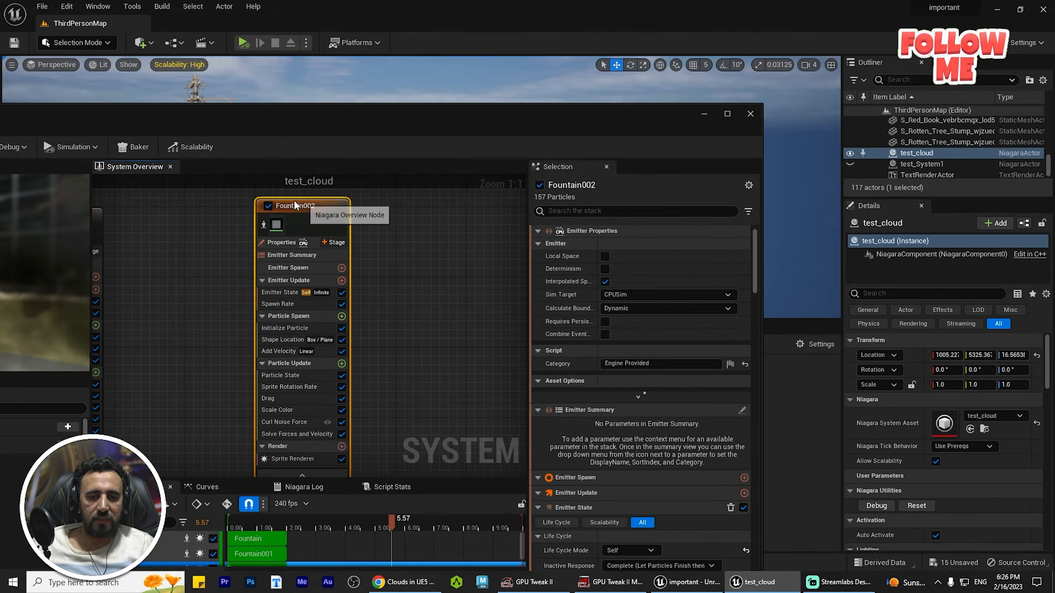
pyautogui.click(270, 329)
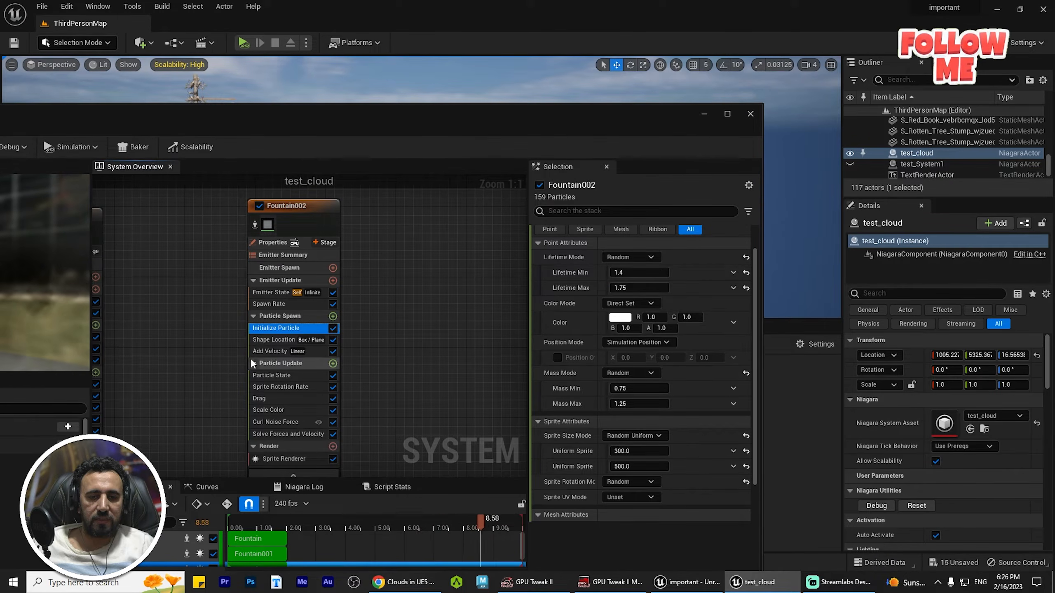
# Set the Z Box Size in Fountain002's Shape Location module to 1000 and check the cloud height in the level.
pyautogui.click(282, 340)
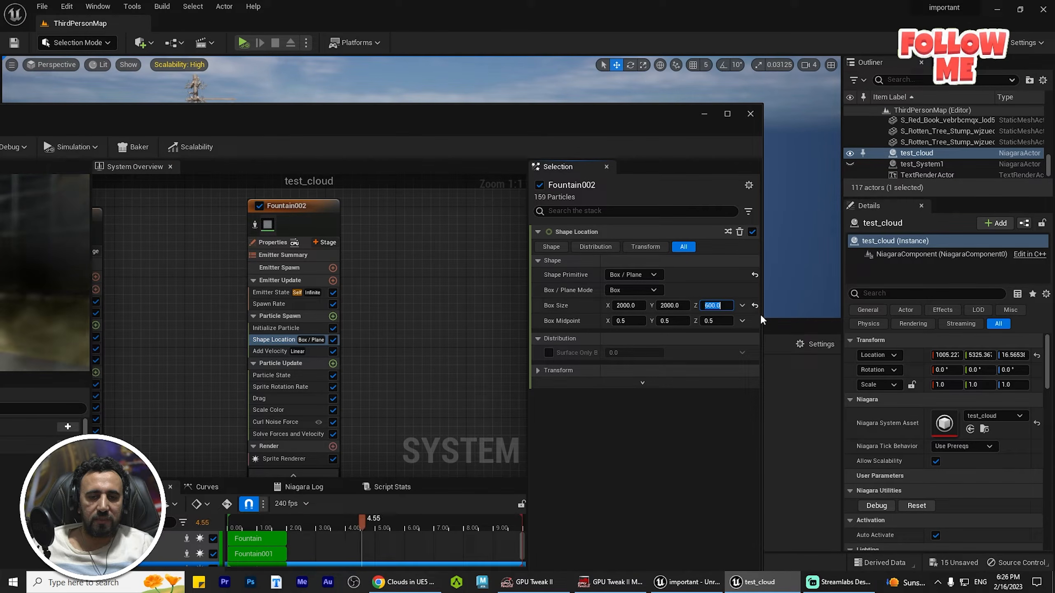
pyautogui.write('1000')
pyautogui.press('Return')
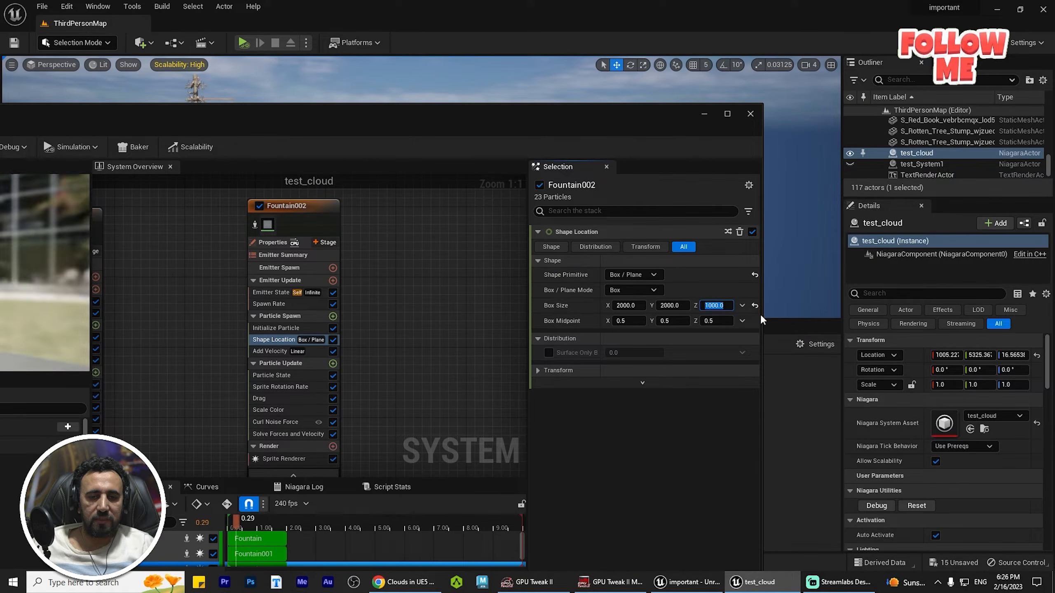
pyautogui.moveTo(532, 113); pyautogui.dragTo(201, 336)
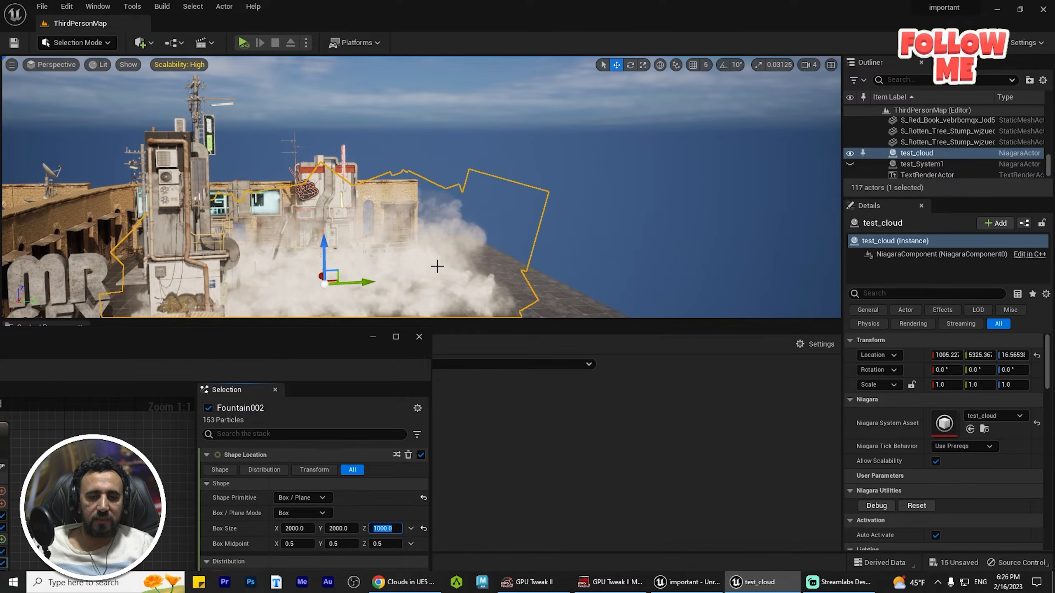
# Set the Scale Curve of Fountain002's alpha to 0.1 in Scale Color and check the clouds in the level.
pyautogui.click(520, 182)
pyautogui.moveTo(529, 233); pyautogui.dragTo(493, 234, button='right')
pyautogui.press('w')
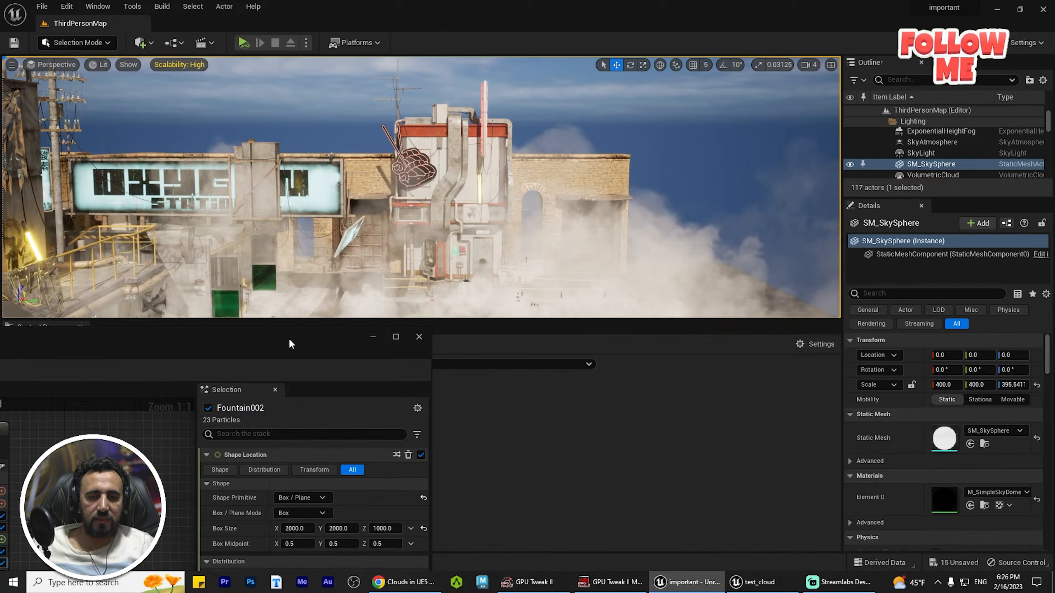
pyautogui.moveTo(289, 338); pyautogui.dragTo(521, 150)
pyautogui.click(170, 446)
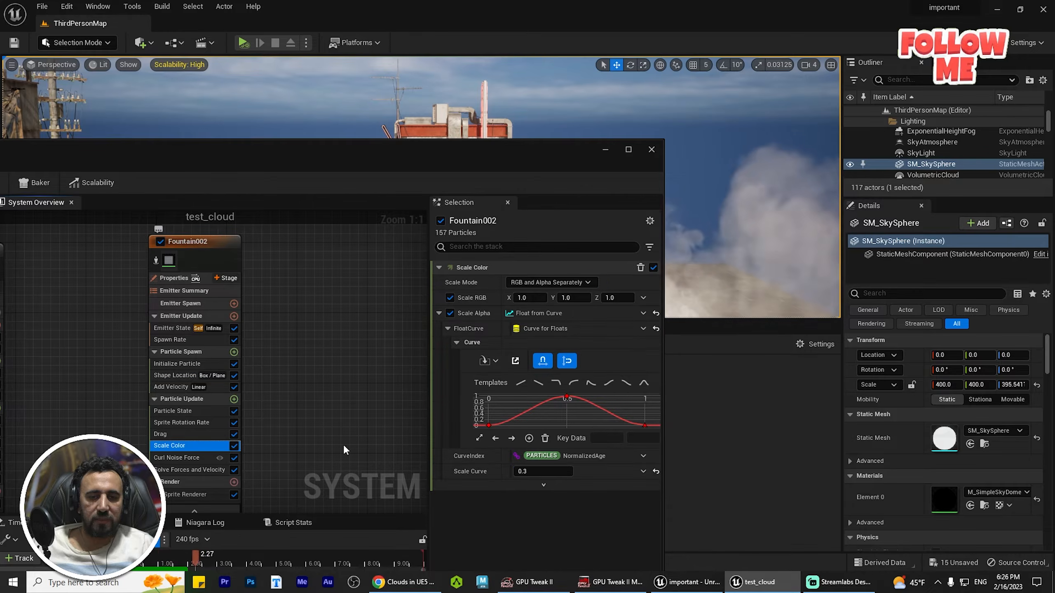
pyautogui.write('0.1')
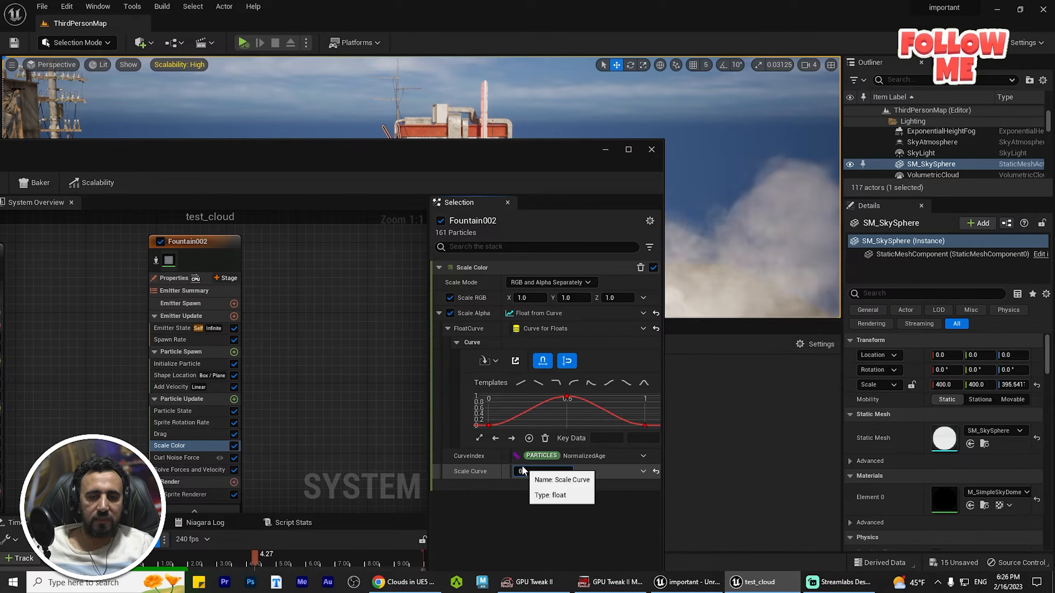
pyautogui.press('Return')
pyautogui.moveTo(529, 164); pyautogui.dragTo(156, 163)
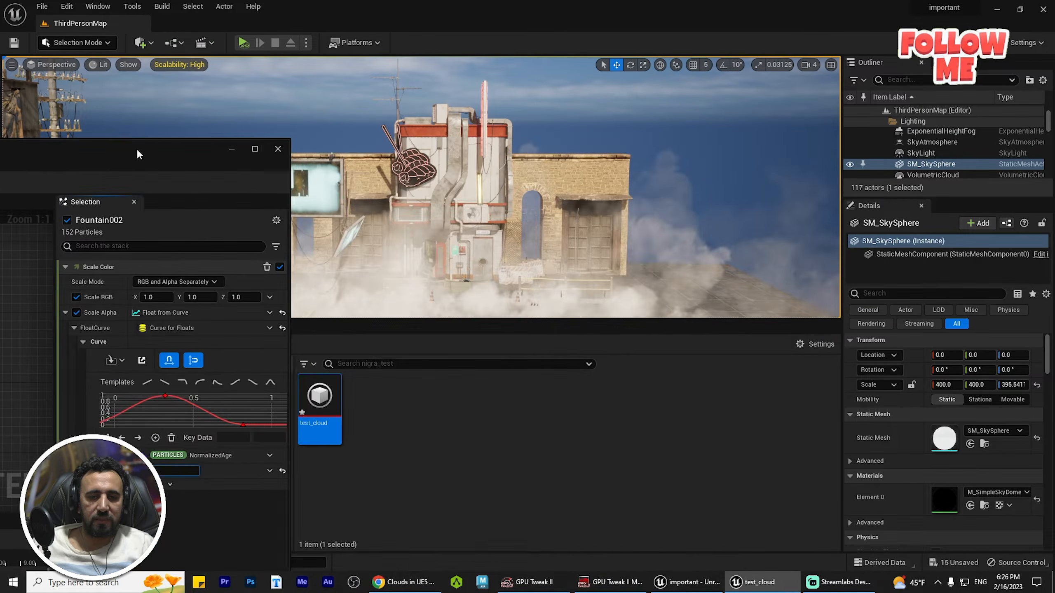
pyautogui.moveTo(540, 187); pyautogui.dragTo(673, 187, button='right')
pyautogui.moveTo(678, 254)
pyautogui.mouseDown(button='right')
pyautogui.moveTo(633, 258)
pyautogui.moveTo(691, 254)
pyautogui.moveTo(679, 254)
pyautogui.mouseUp(button='right')
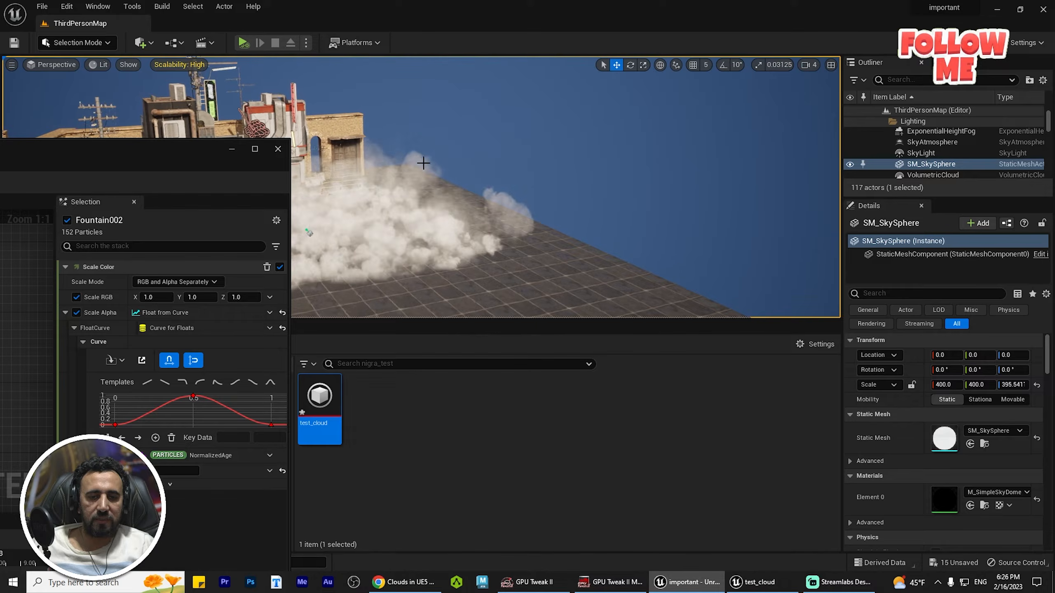
pyautogui.moveTo(442, 198); pyautogui.dragTo(399, 196, button='right')
# Review the Fountain emitter's properties and Emitter State settings, comparing them with the clouds in the level.
pyautogui.moveTo(107, 152); pyautogui.dragTo(626, 148)
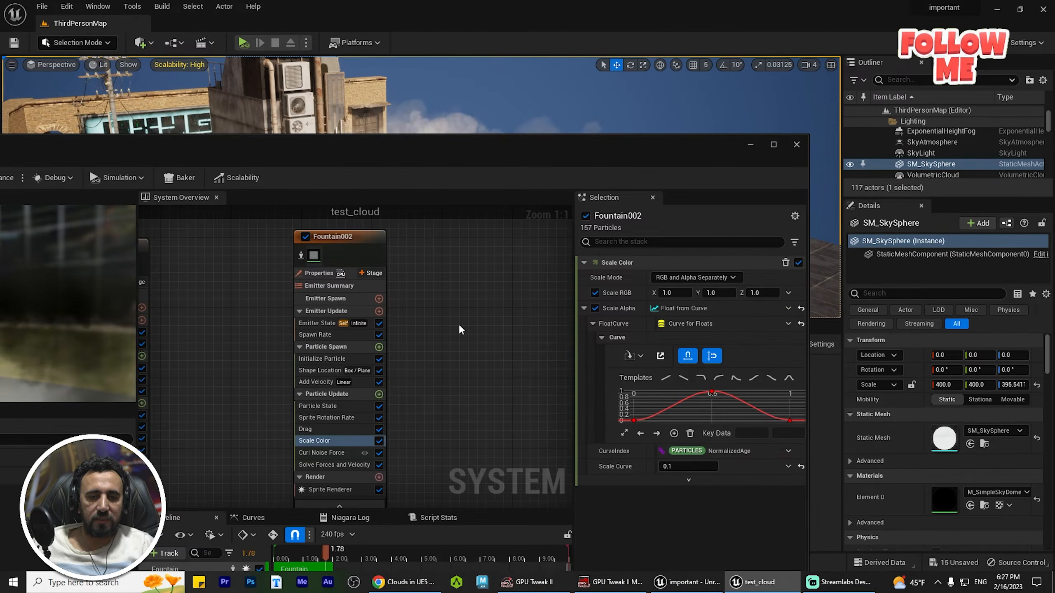
pyautogui.moveTo(459, 330); pyautogui.dragTo(737, 338, button='right')
pyautogui.click(248, 253)
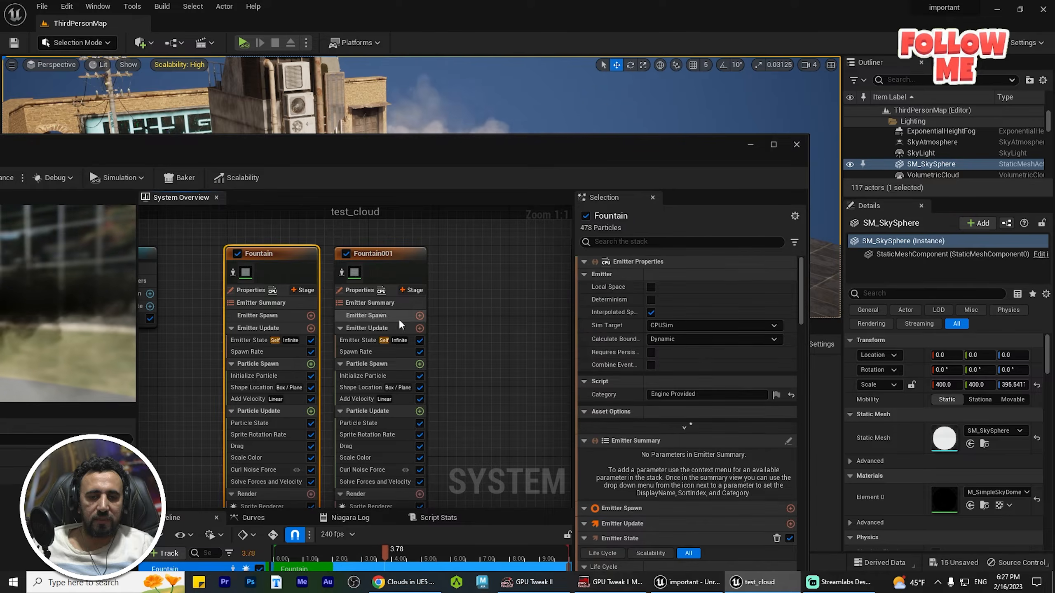
pyautogui.moveTo(488, 352); pyautogui.dragTo(369, 273, button='right')
pyautogui.scroll(-2, 685, 417)
pyautogui.scroll(-3, 690, 412)
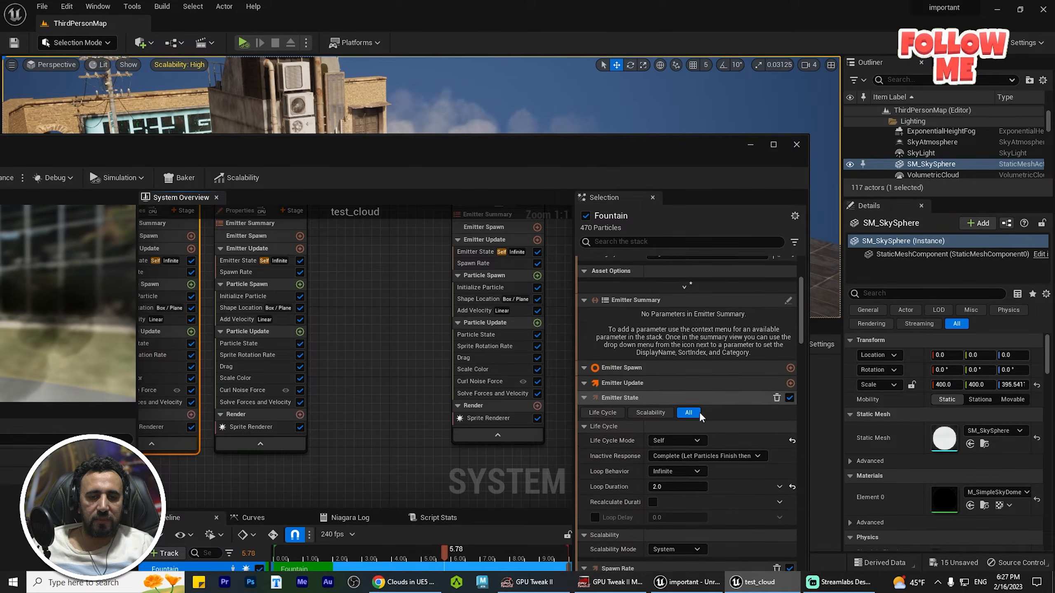
pyautogui.moveTo(532, 149); pyautogui.dragTo(213, 363)
pyautogui.moveTo(450, 244); pyautogui.dragTo(453, 299, button='right')
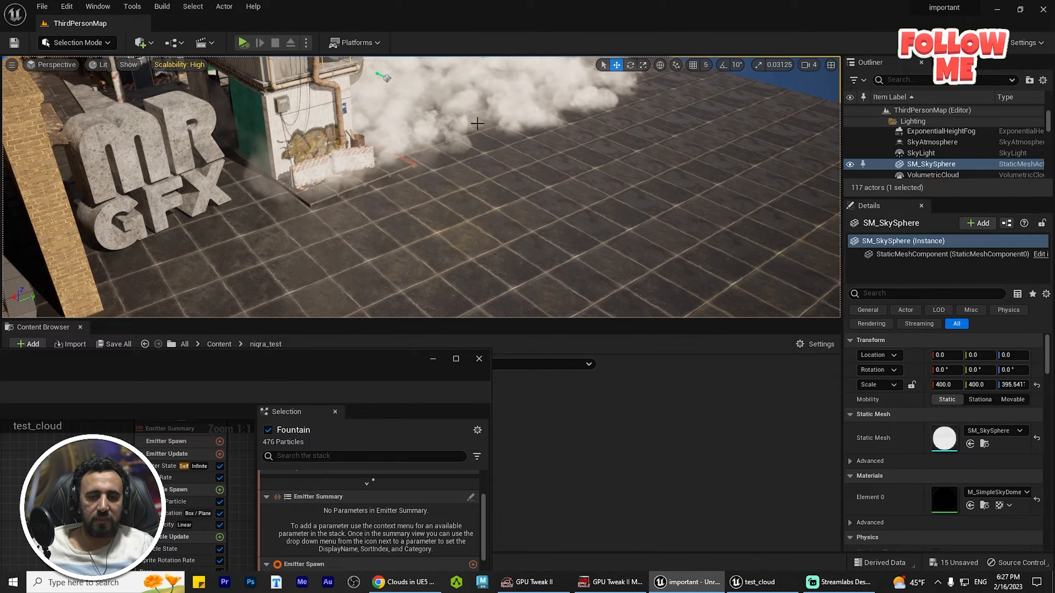
# Place the Fountain002 emitter node directly beside Fountain001 in the System Overview.
pyautogui.moveTo(370, 355); pyautogui.dragTo(563, 138)
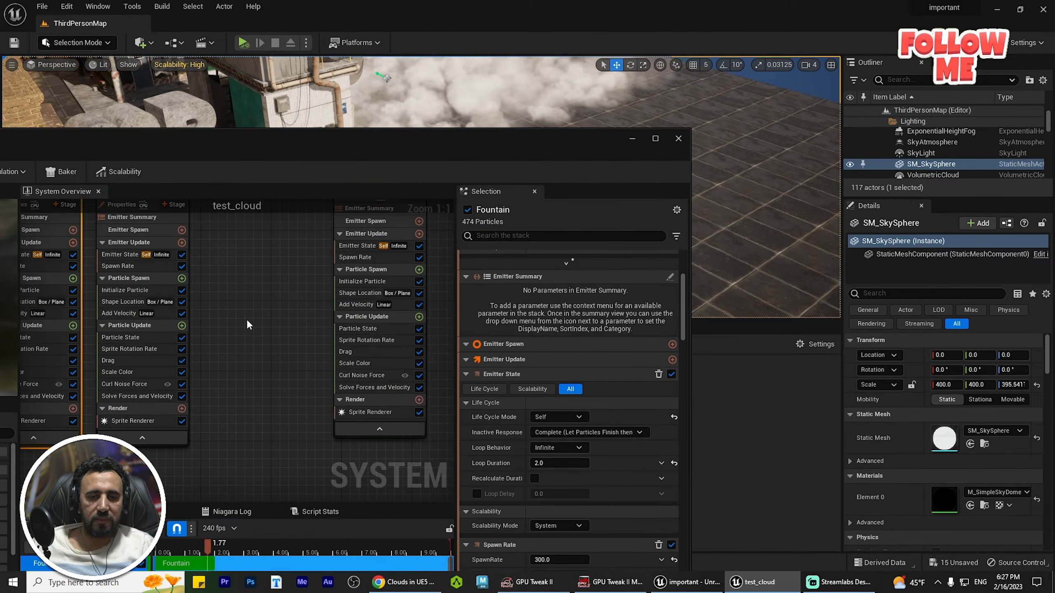
pyautogui.moveTo(248, 322); pyautogui.dragTo(296, 411, button='right')
pyautogui.moveTo(411, 241); pyautogui.dragTo(300, 231)
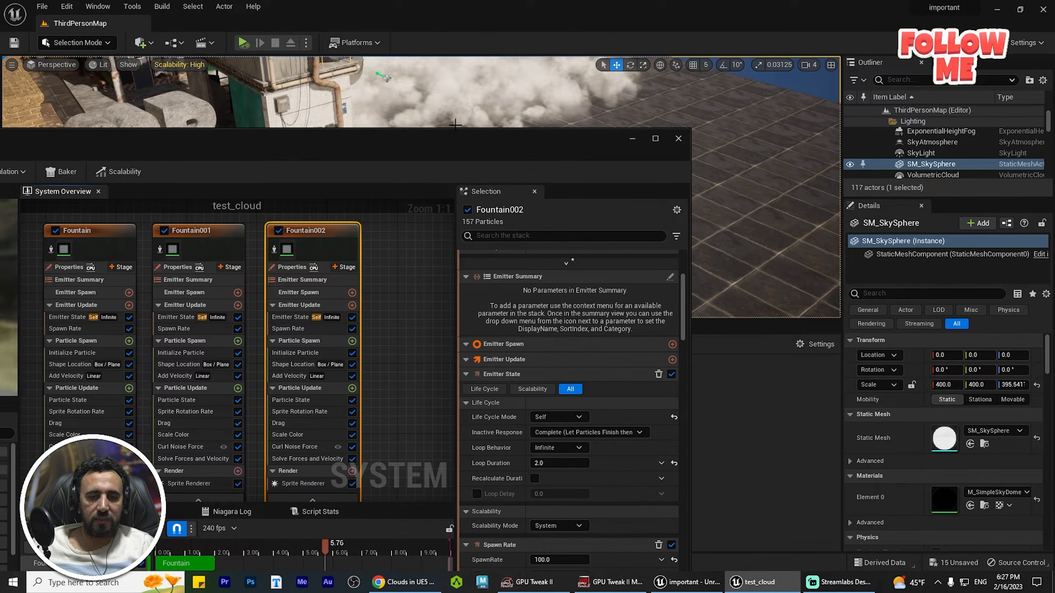
# Compare the three emitters with the clouds in the level and review Fountain's Add Velocity and Shape Location settings.
pyautogui.moveTo(455, 125); pyautogui.dragTo(560, 205)
pyautogui.moveTo(490, 144)
pyautogui.mouseDown(button='right')
pyautogui.moveTo(452, 177)
pyautogui.moveTo(465, 90)
pyautogui.moveTo(490, 144)
pyautogui.mouseUp(button='right')
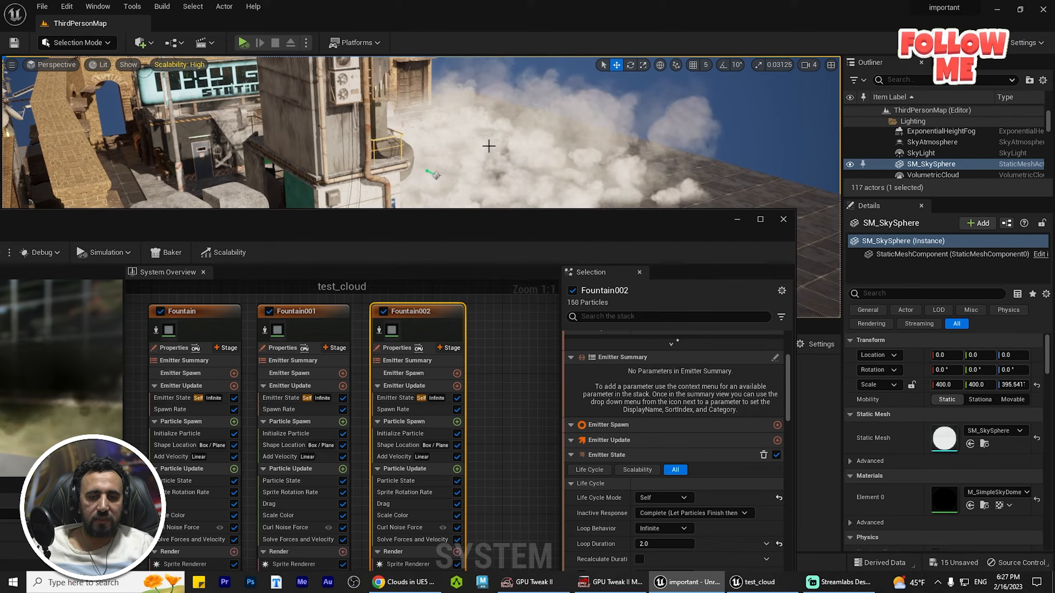
pyautogui.click(304, 312)
pyautogui.click(419, 311)
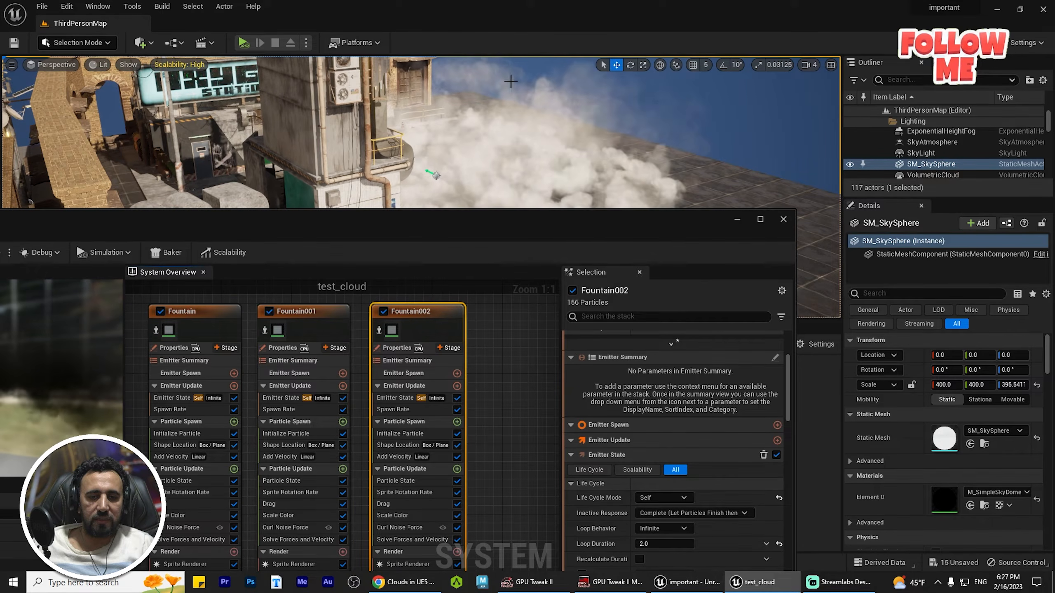
pyautogui.click(178, 317)
pyautogui.moveTo(486, 219); pyautogui.dragTo(513, 273)
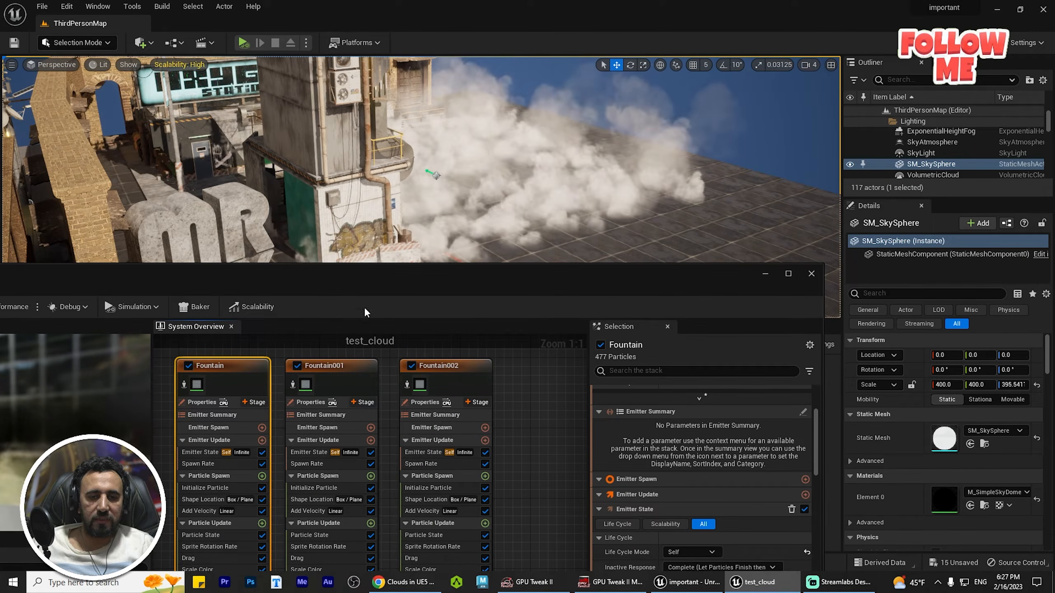
pyautogui.moveTo(426, 279); pyautogui.dragTo(458, 188)
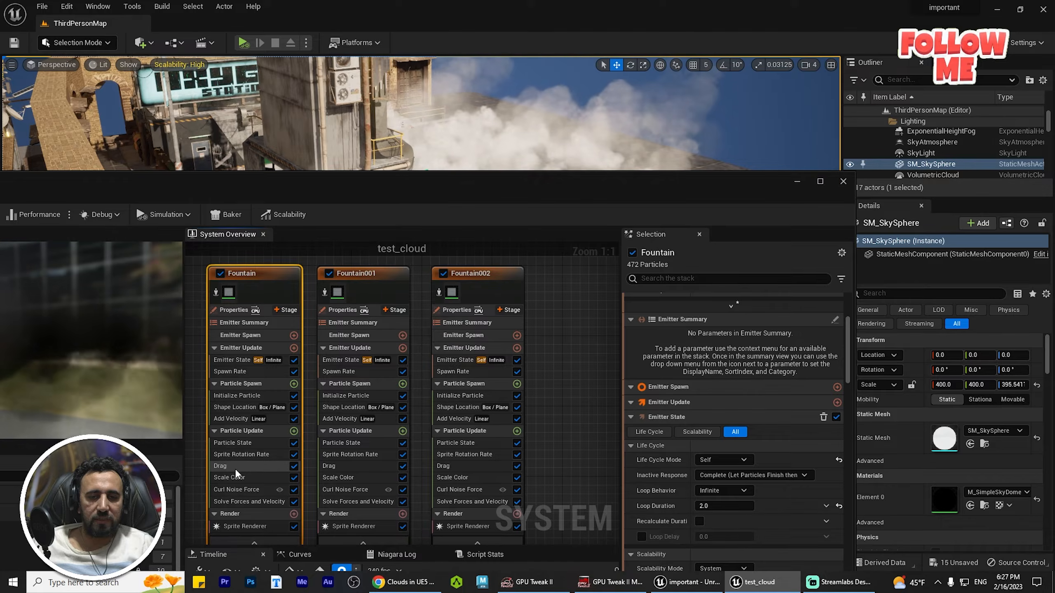
pyautogui.click(237, 418)
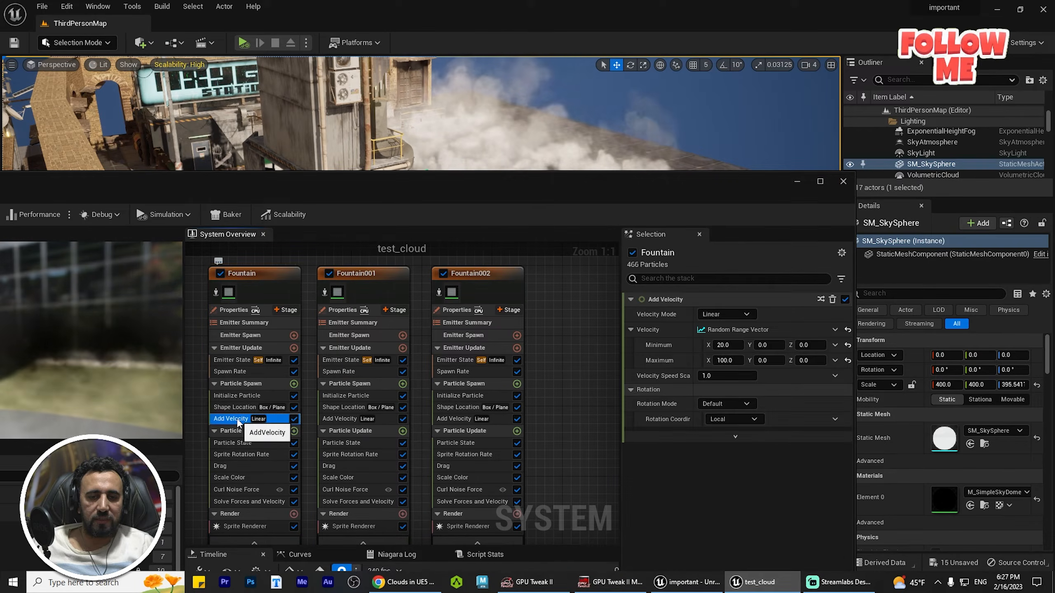
pyautogui.click(234, 408)
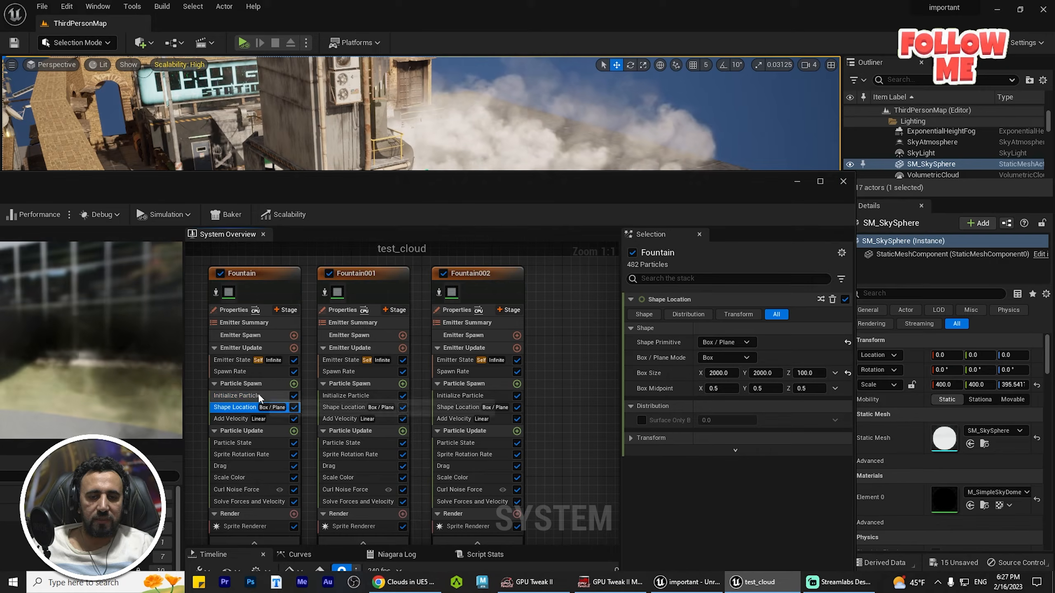
# Set Fountain's Uniform Sprite Size minimum to 200 and maximum to 300 in Initialize Particle, and check the clouds in the level.
pyautogui.click(237, 395)
pyautogui.scroll(-2, 811, 515)
pyautogui.click(732, 483)
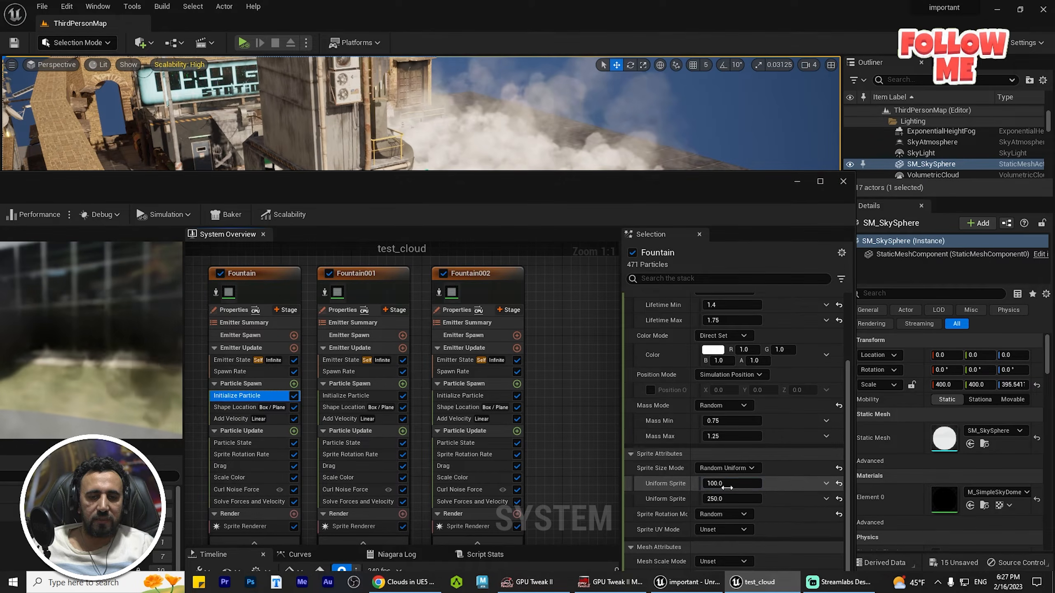
pyautogui.write('200')
pyautogui.press('Tab')
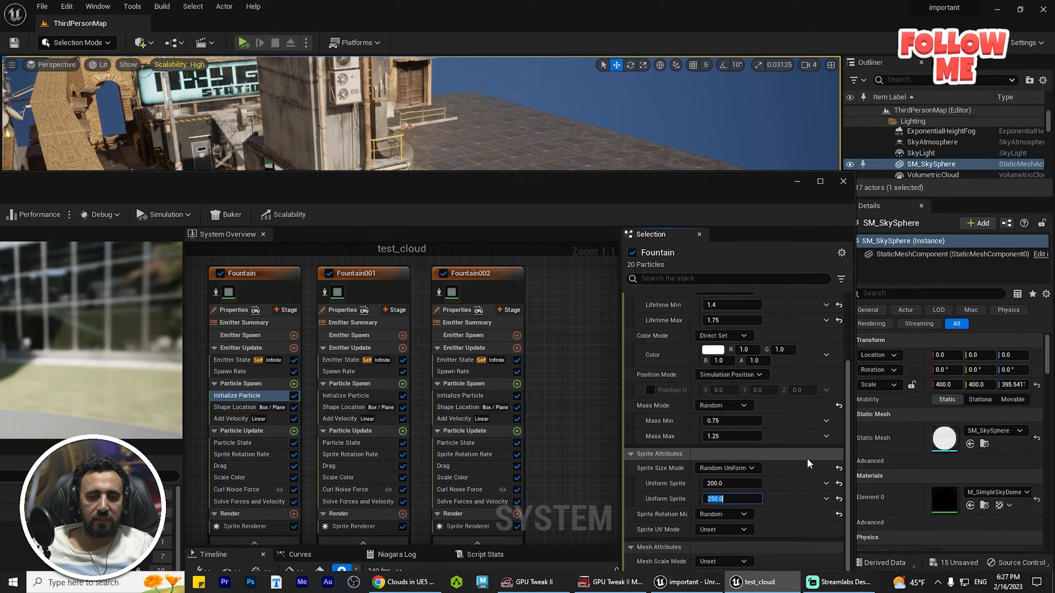
pyautogui.write('300')
pyautogui.press('Return')
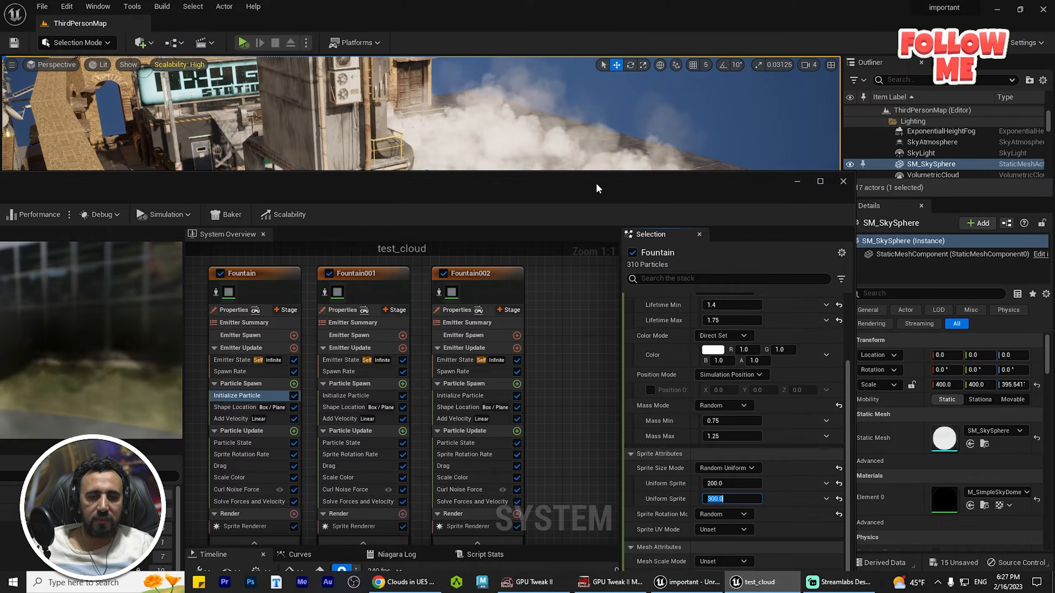
pyautogui.moveTo(596, 183); pyautogui.dragTo(411, 298)
pyautogui.moveTo(612, 215); pyautogui.dragTo(618, 218, button='right')
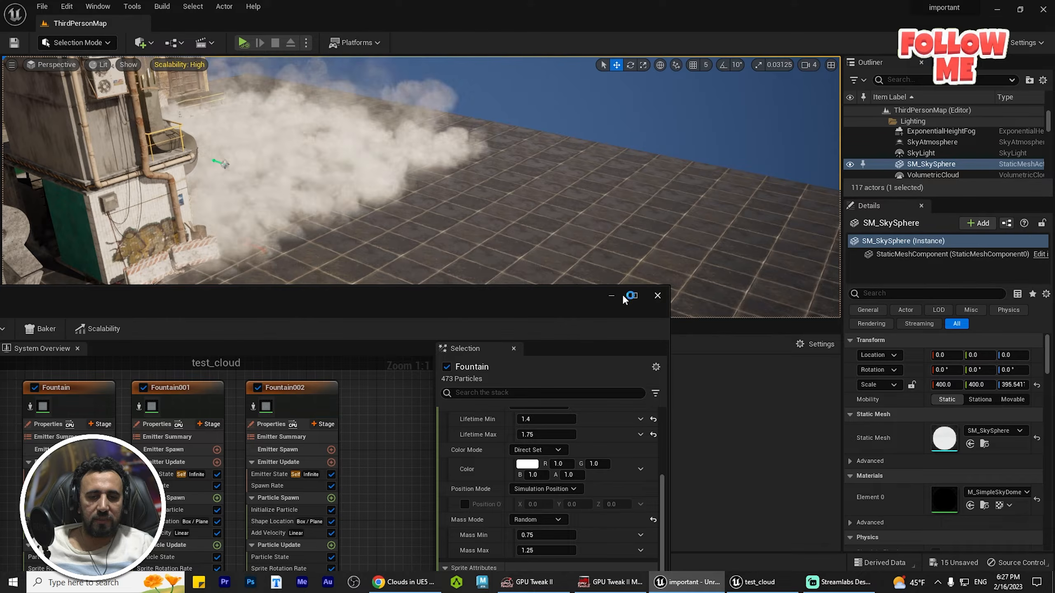
pyautogui.moveTo(374, 308); pyautogui.dragTo(652, 274)
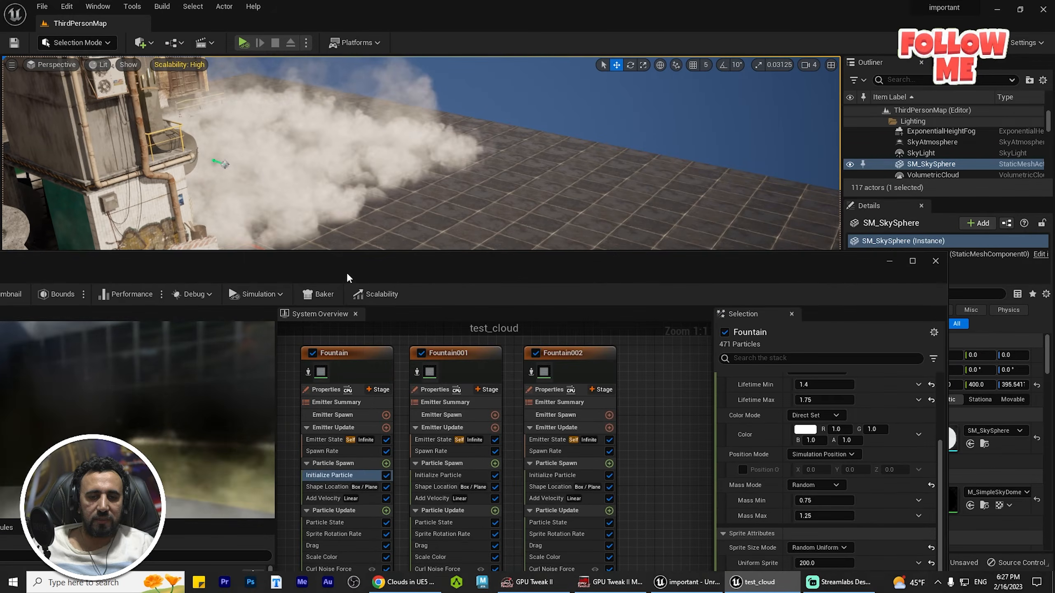
# Play-test from the tiled floor beside the clouds, run and jump the character through them, and end the session.
pyautogui.moveTo(348, 277); pyautogui.dragTo(273, 382)
pyautogui.rightClick(434, 229)
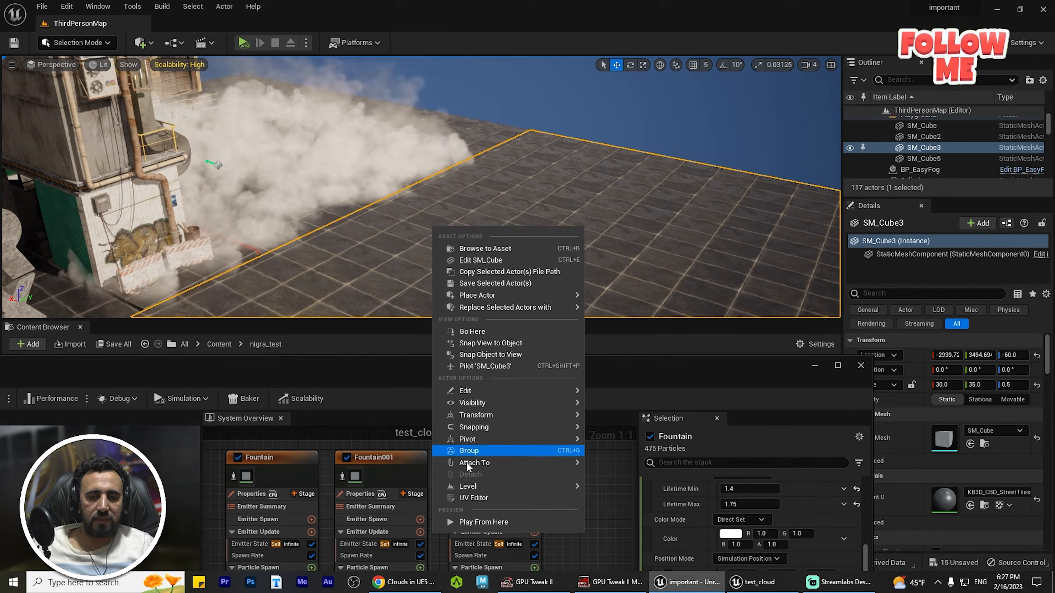
pyautogui.click(474, 522)
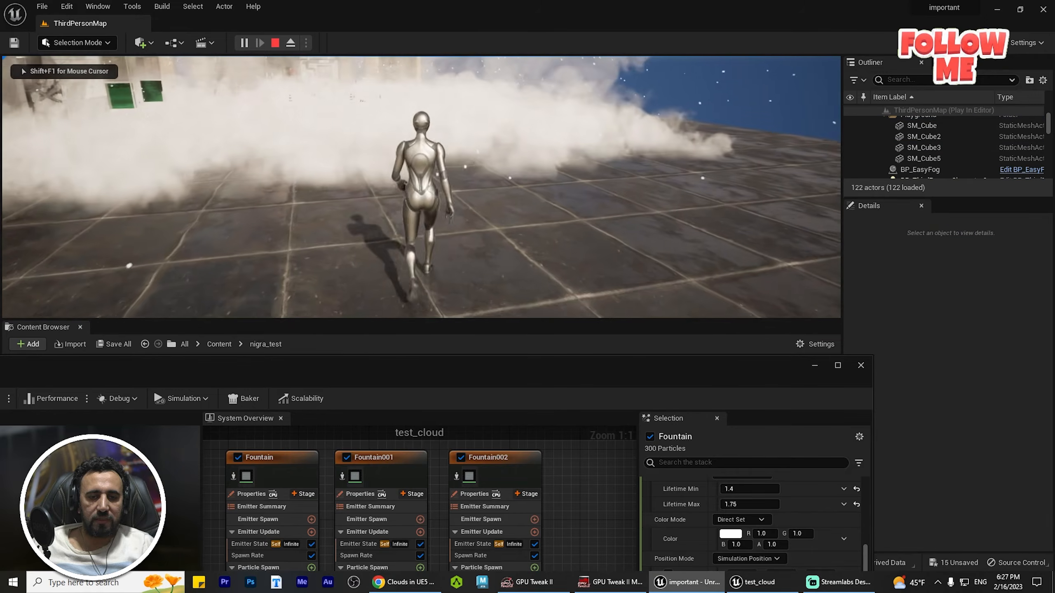
pyautogui.press('w')
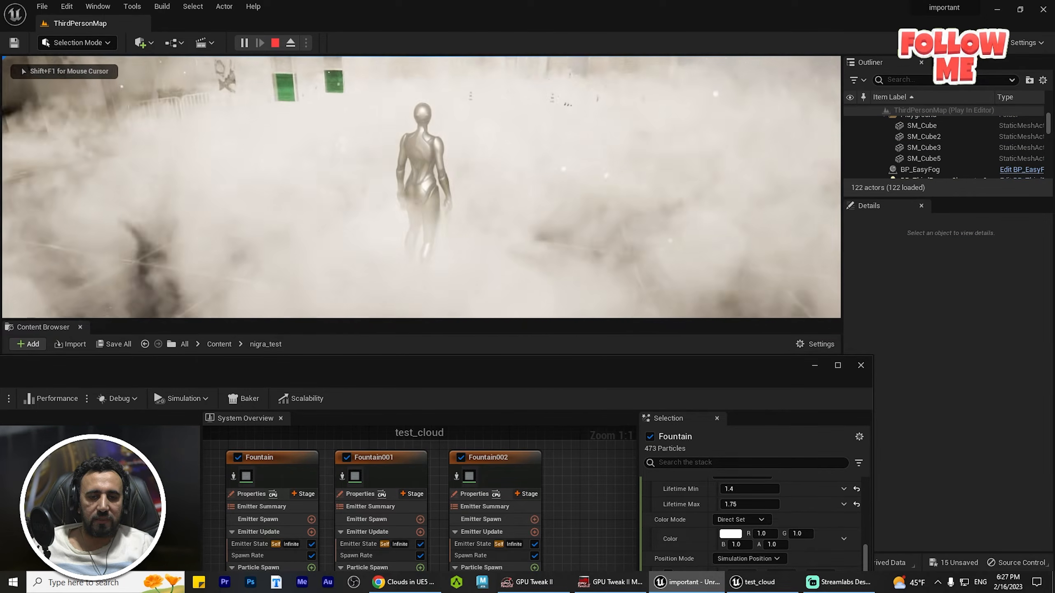
pyautogui.press('s')
pyautogui.press('w')
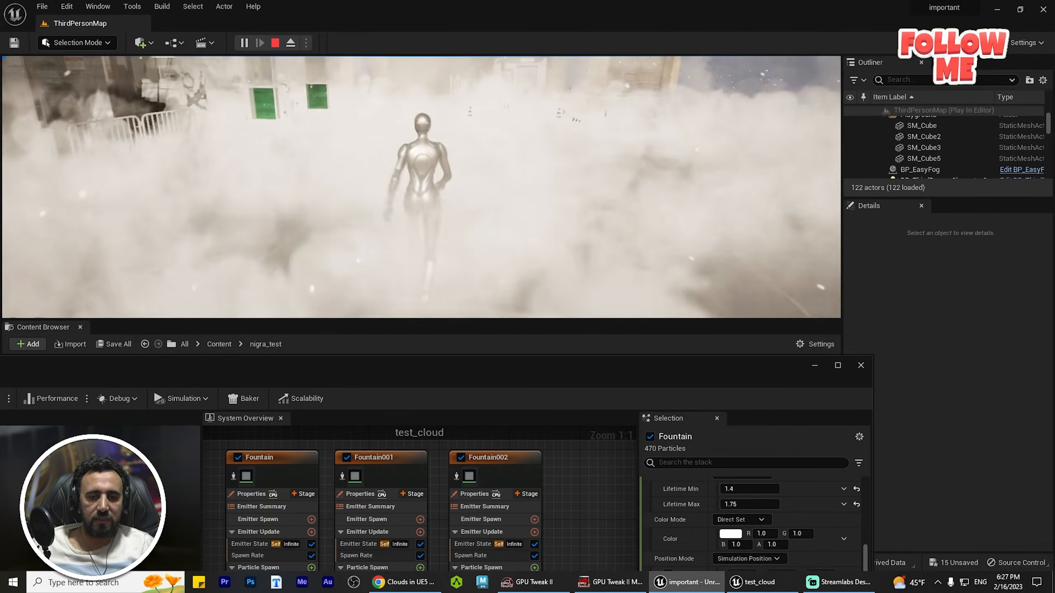
pyautogui.press('d')
pyautogui.press('space')
pyautogui.press('w')
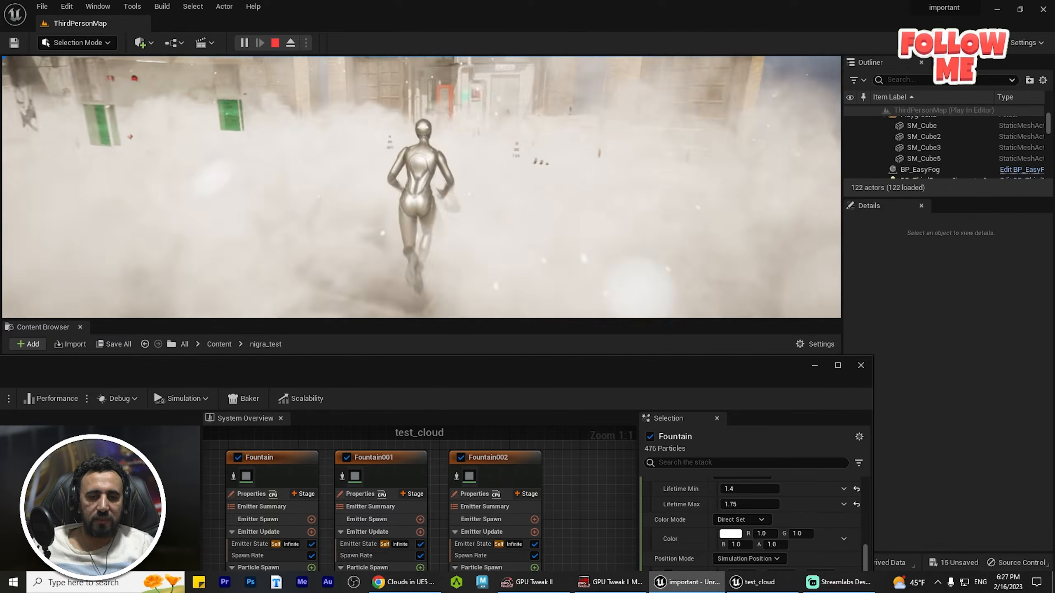
pyautogui.press('d')
pyautogui.press('a')
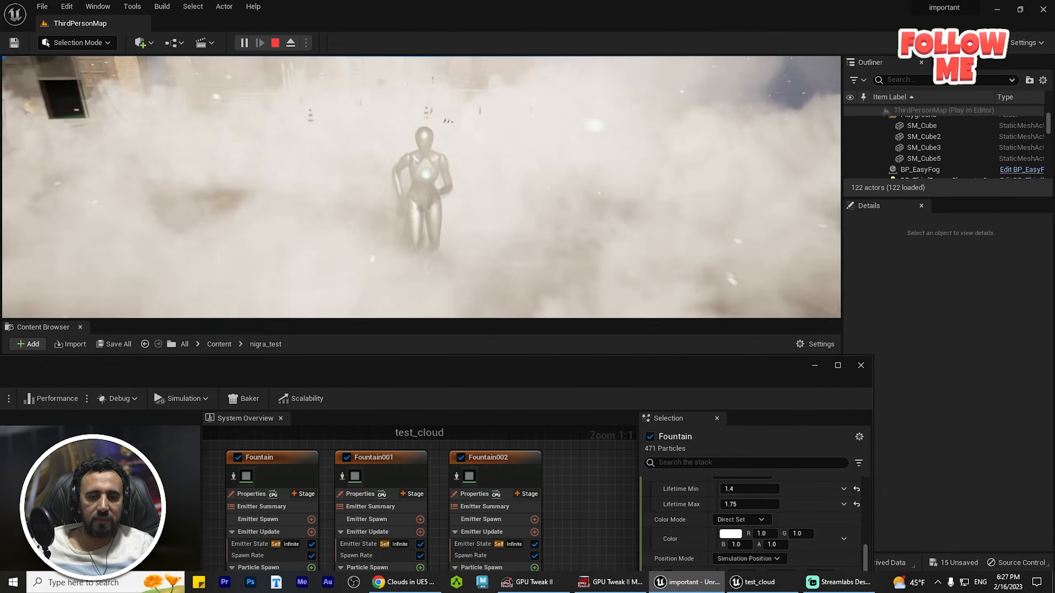
pyautogui.press('space')
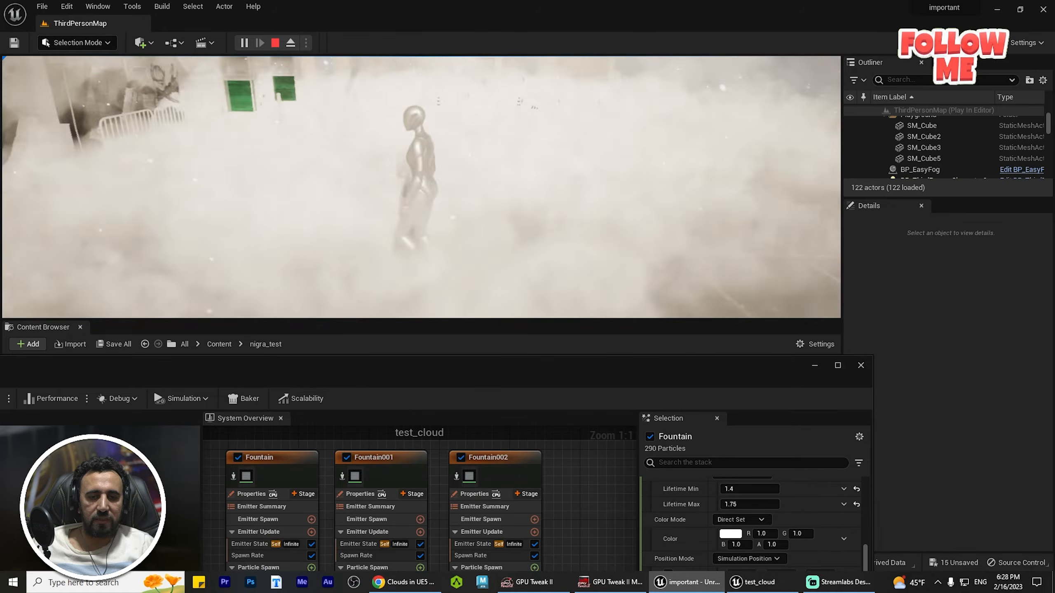
pyautogui.press('space')
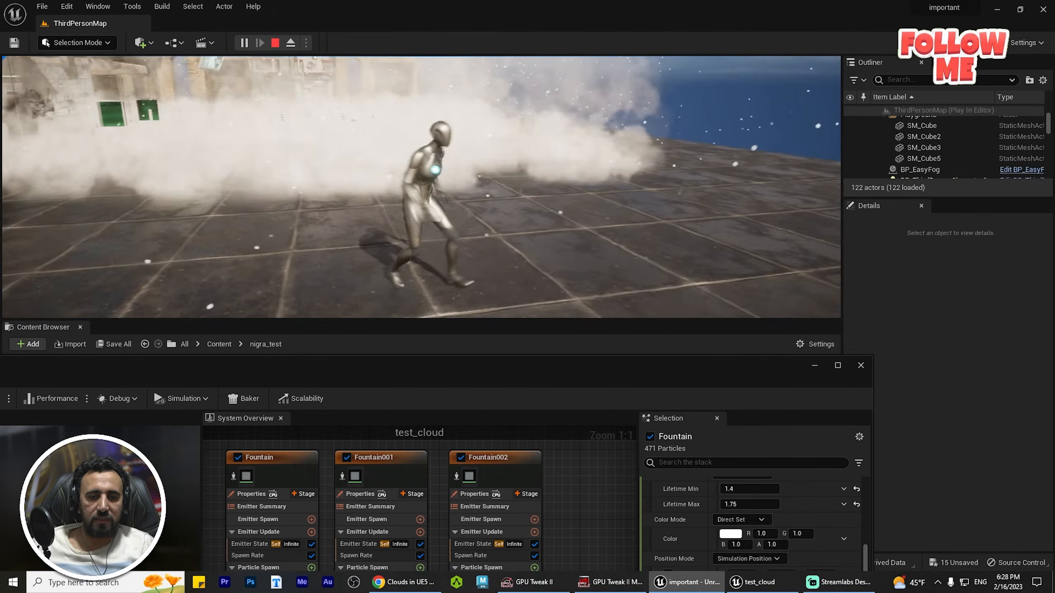
pyautogui.press('w')
pyautogui.press('a')
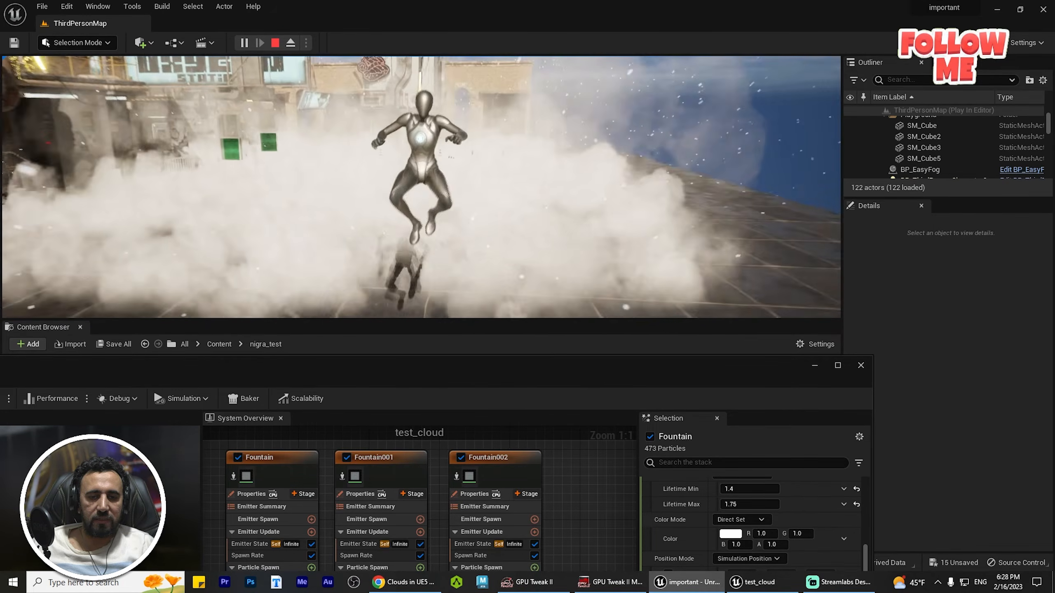
pyautogui.press('Escape')
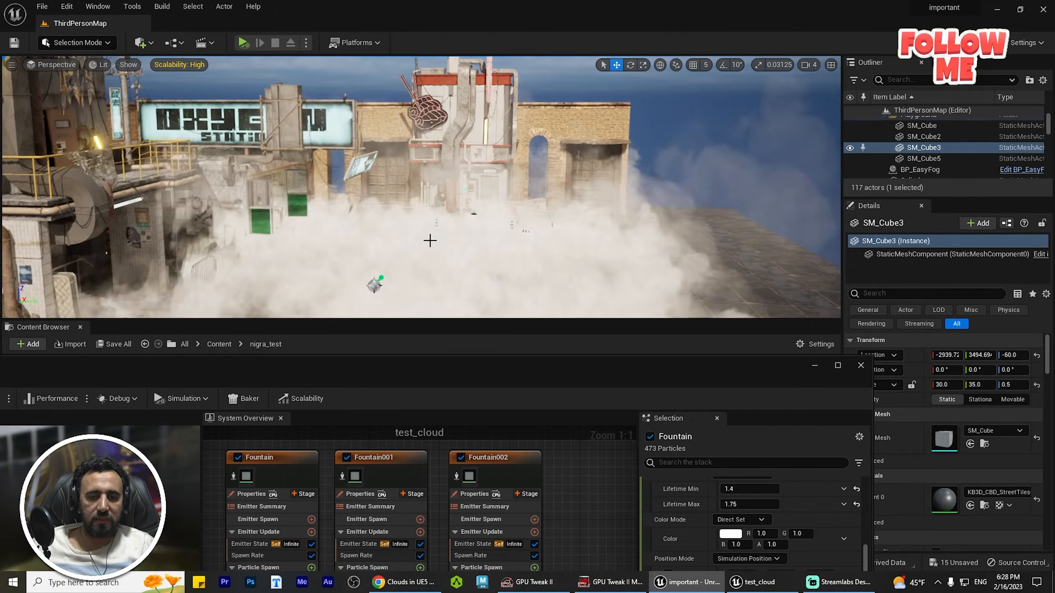
# Lower the test_cloud actor to a Z location of about -54.8 and play-test from the tiled floor, running the character through the clouds.
pyautogui.click(370, 283)
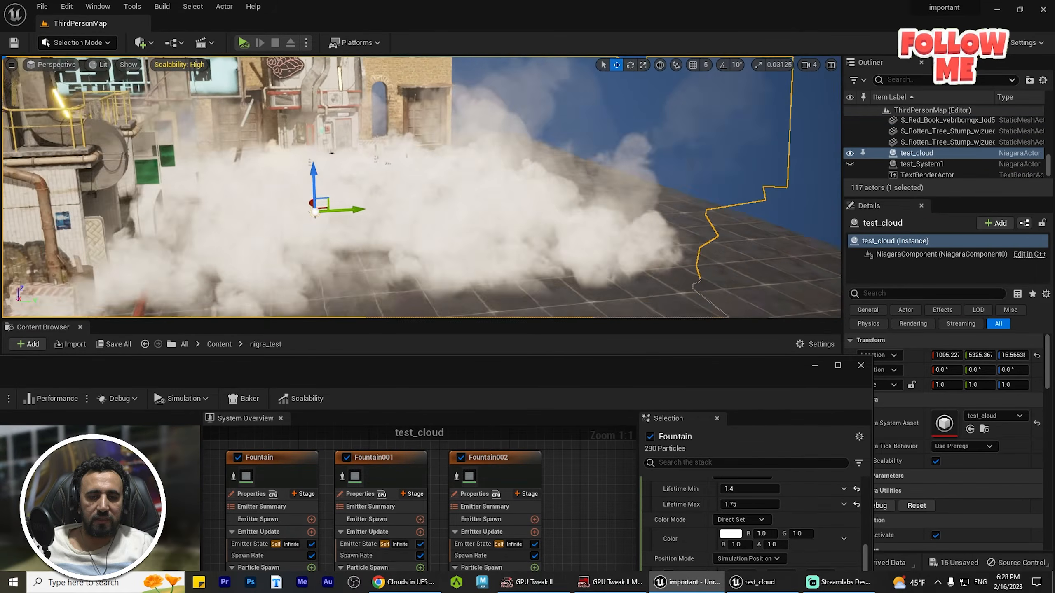
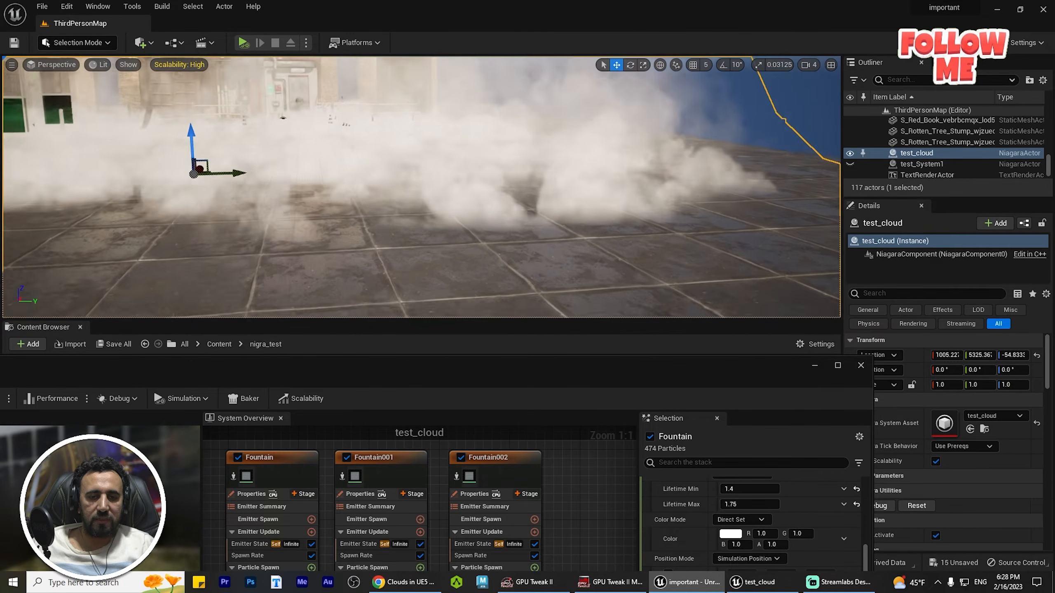
pyautogui.rightClick(397, 261)
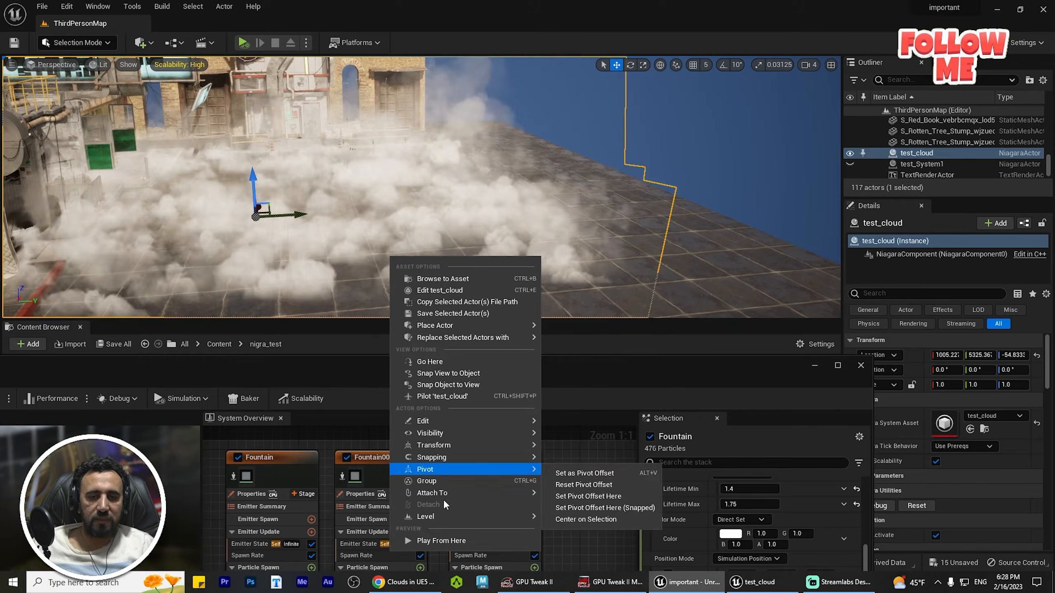
pyautogui.click(432, 540)
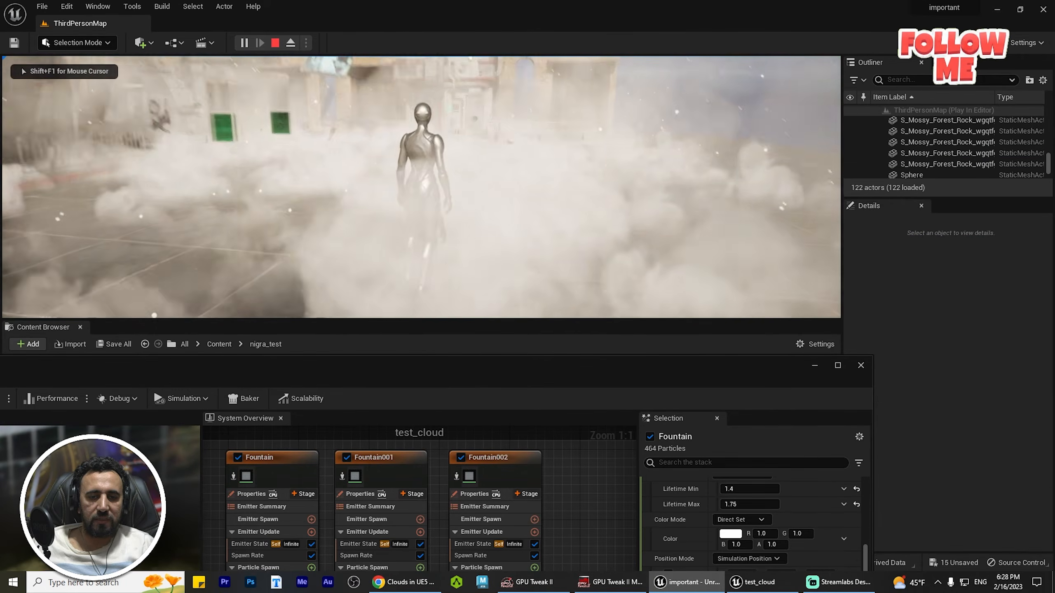
pyautogui.press('w')
pyautogui.press('d')
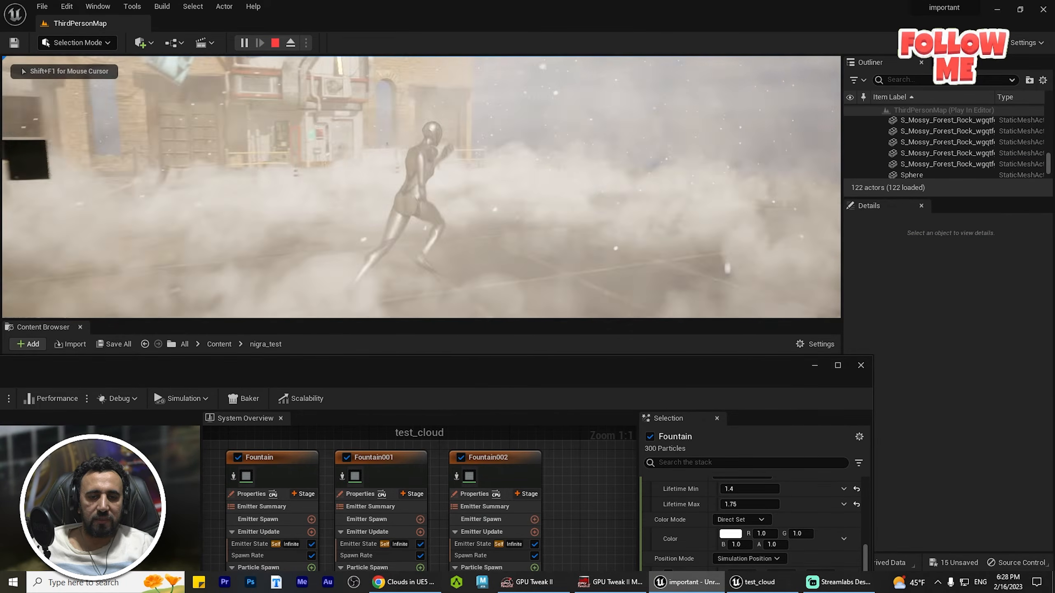
pyautogui.press('w')
pyautogui.press('a')
pyautogui.press('d')
pyautogui.press('w')
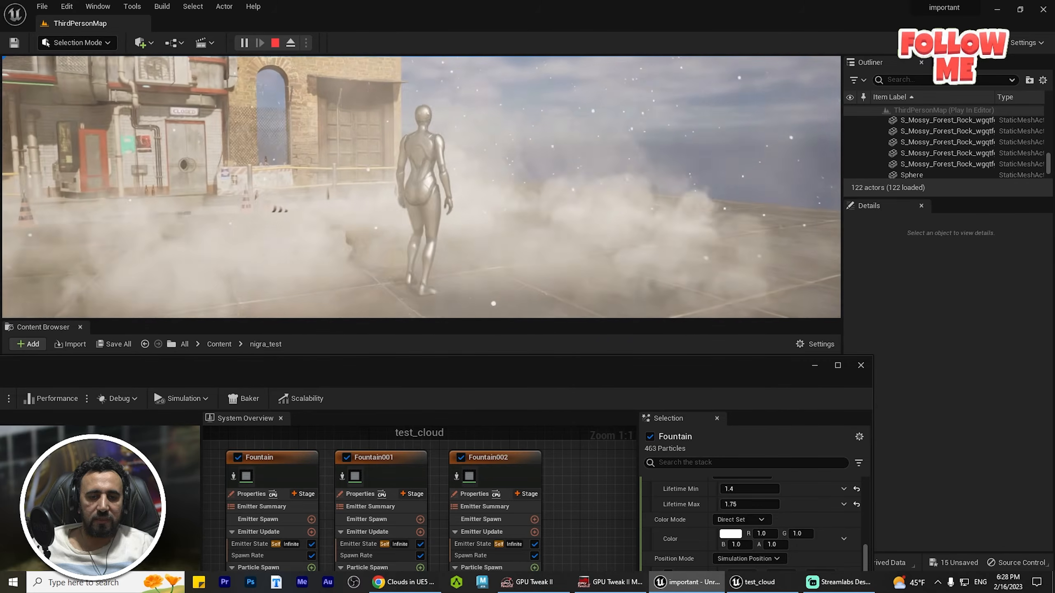
pyautogui.press('d')
pyautogui.press('w')
pyautogui.press('a')
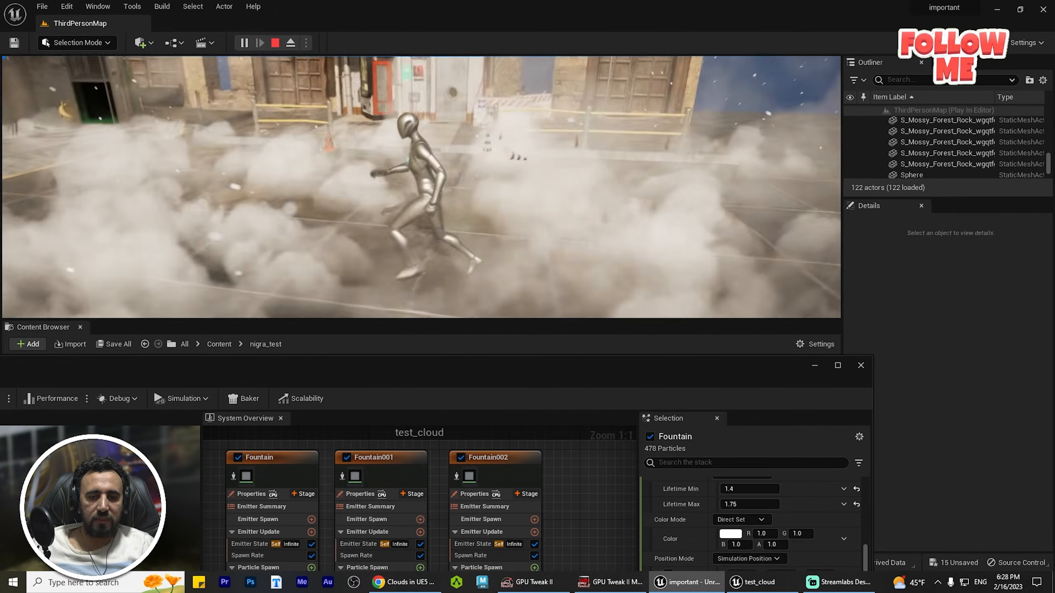
pyautogui.press('s')
pyautogui.press('d')
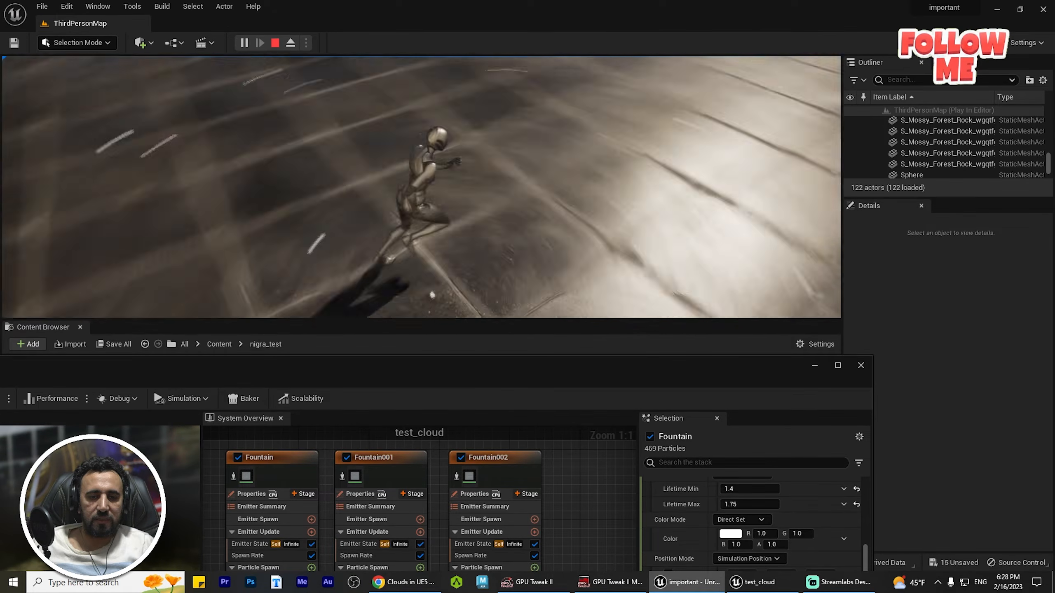
pyautogui.press('w')
pyautogui.press('d')
pyautogui.press('w')
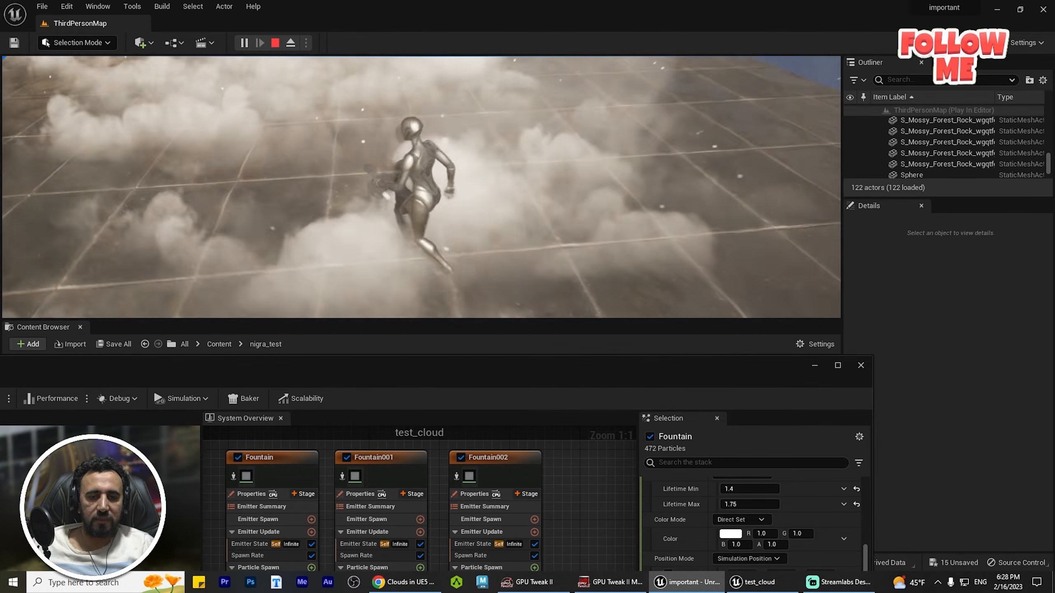
pyautogui.press('a')
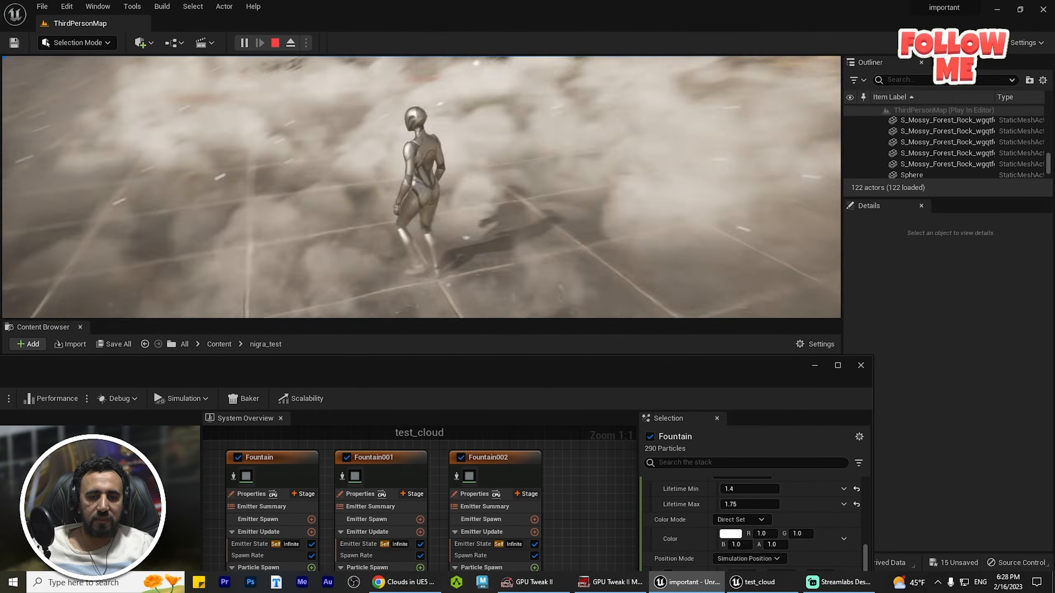
pyautogui.press('w')
pyautogui.hotkey('shift', 'F1')
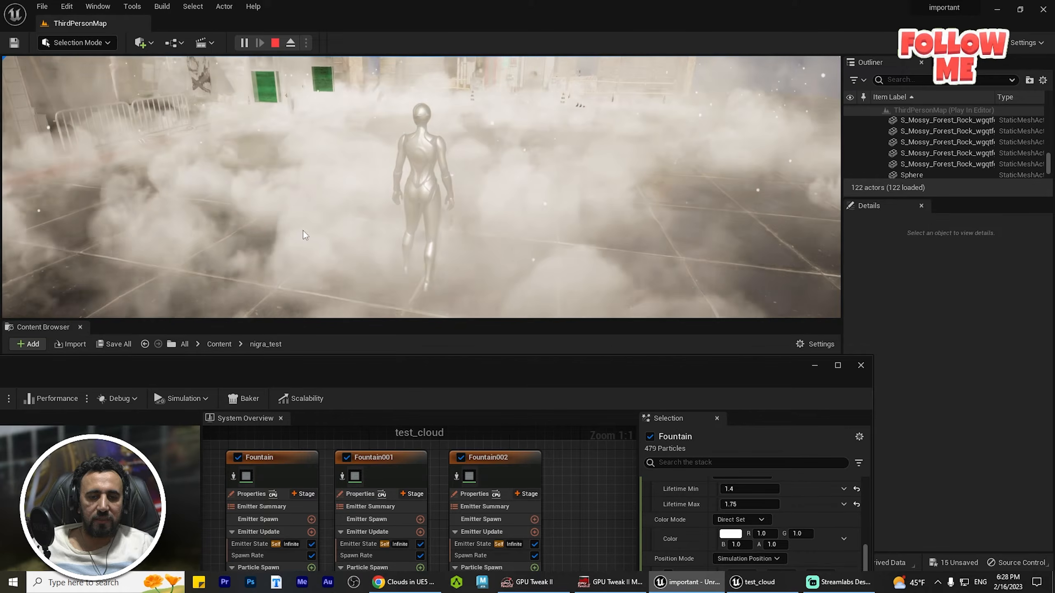
pyautogui.press('Escape')
# Review Fountain's Scale Color settings, including the curve that drives its alpha.
pyautogui.moveTo(518, 371); pyautogui.dragTo(641, 119)
pyautogui.click(381, 413)
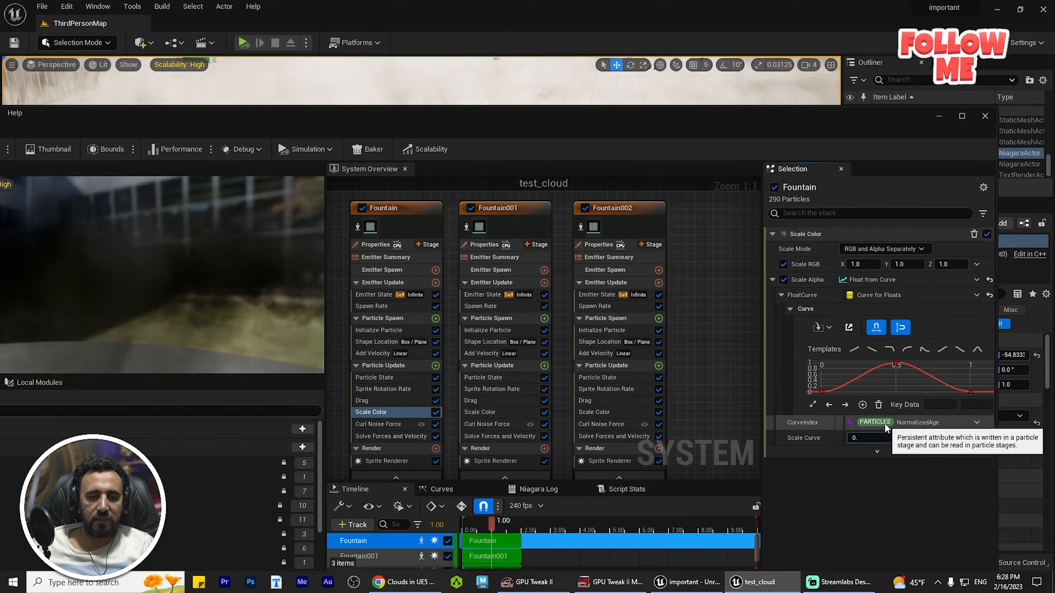
pyautogui.moveTo(669, 109); pyautogui.dragTo(431, 331)
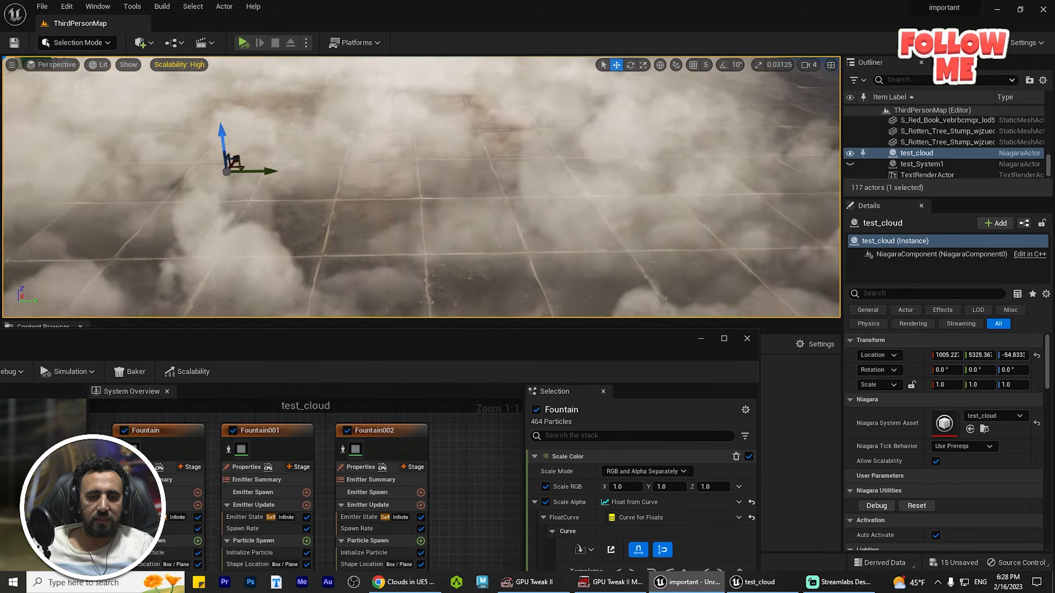
# Play-test from the tiled floor in front of the clouds, run the character in and out of them, and end the session.
pyautogui.moveTo(496, 232); pyautogui.dragTo(455, 218, button='right')
pyautogui.rightClick(496, 232)
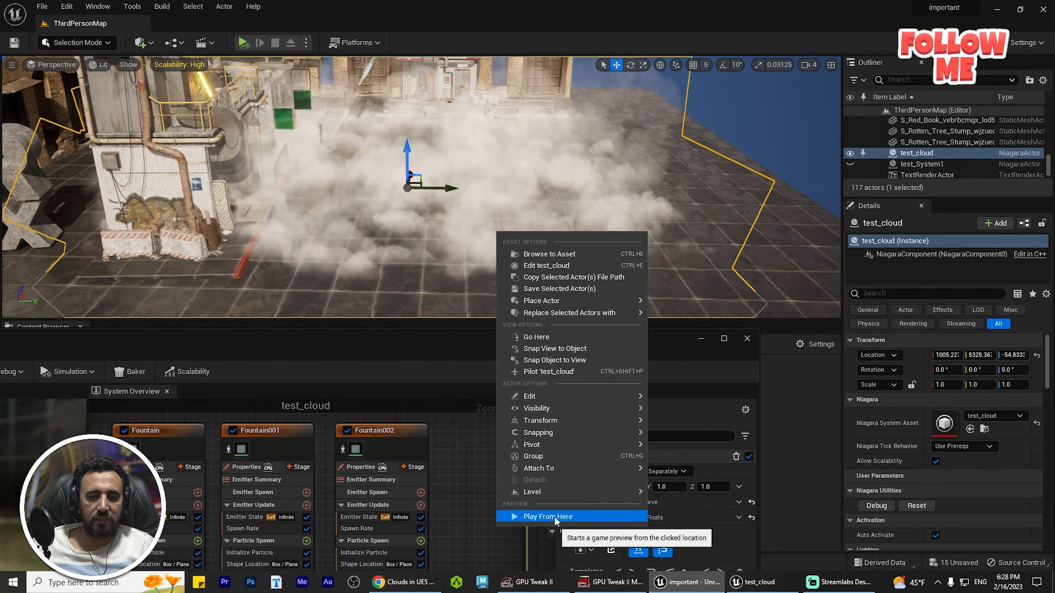
pyautogui.click(540, 515)
pyautogui.press('w')
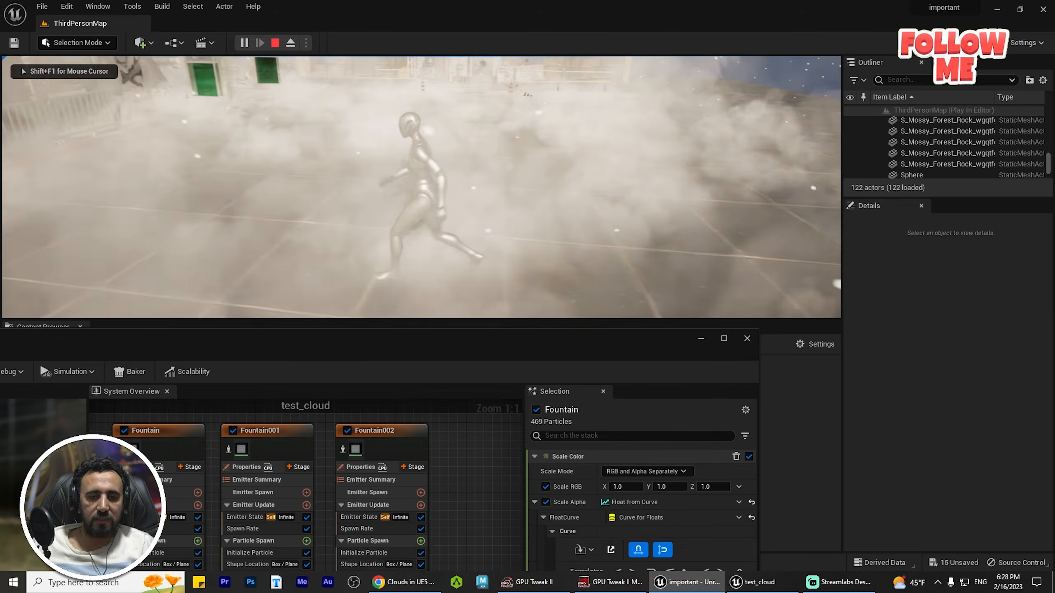
pyautogui.press('d')
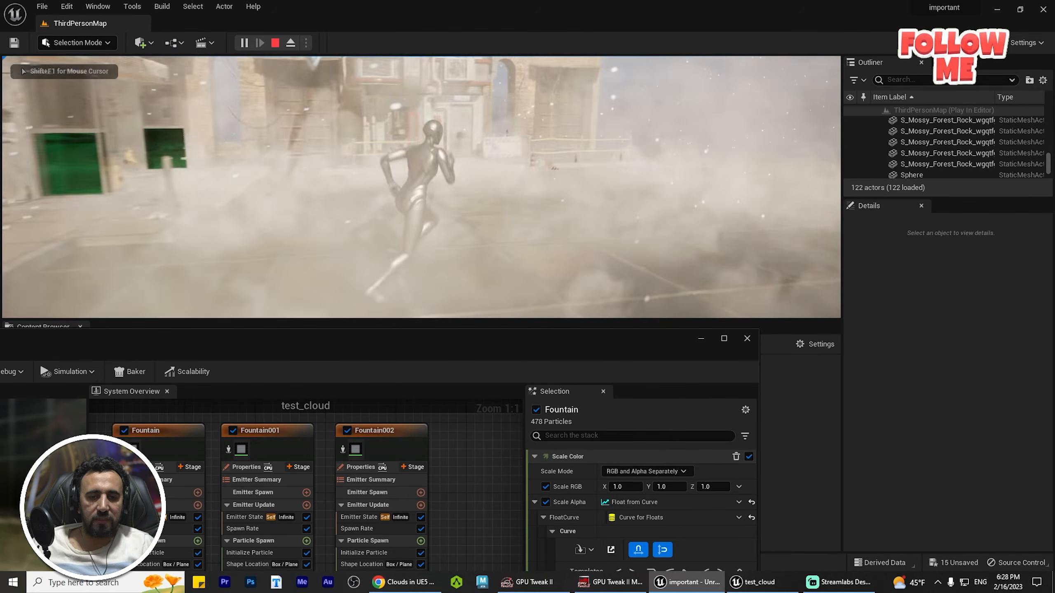
pyautogui.press('s')
pyautogui.press('d')
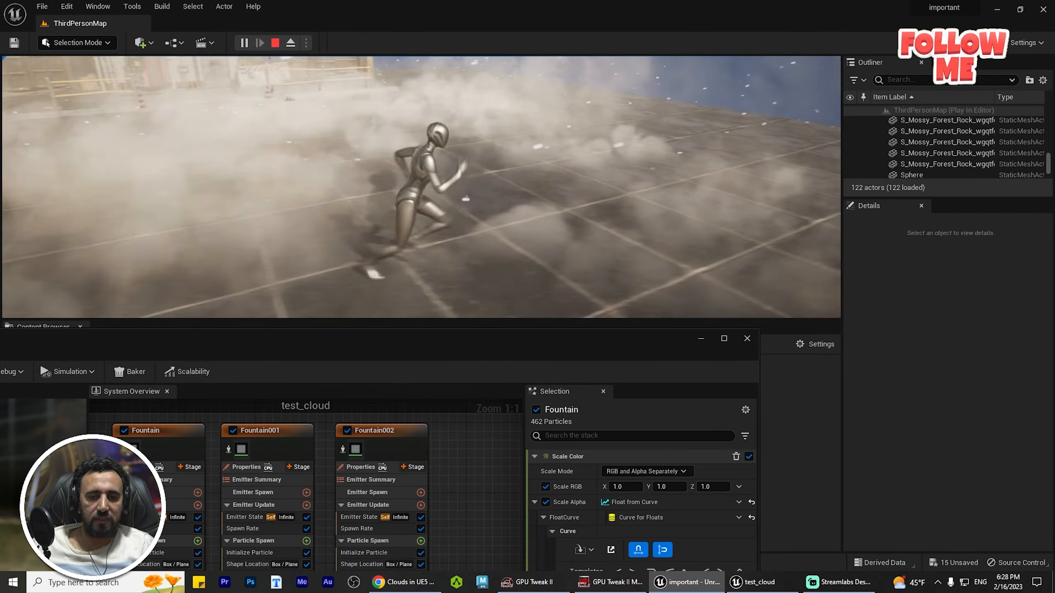
pyautogui.press('s')
pyautogui.press('a')
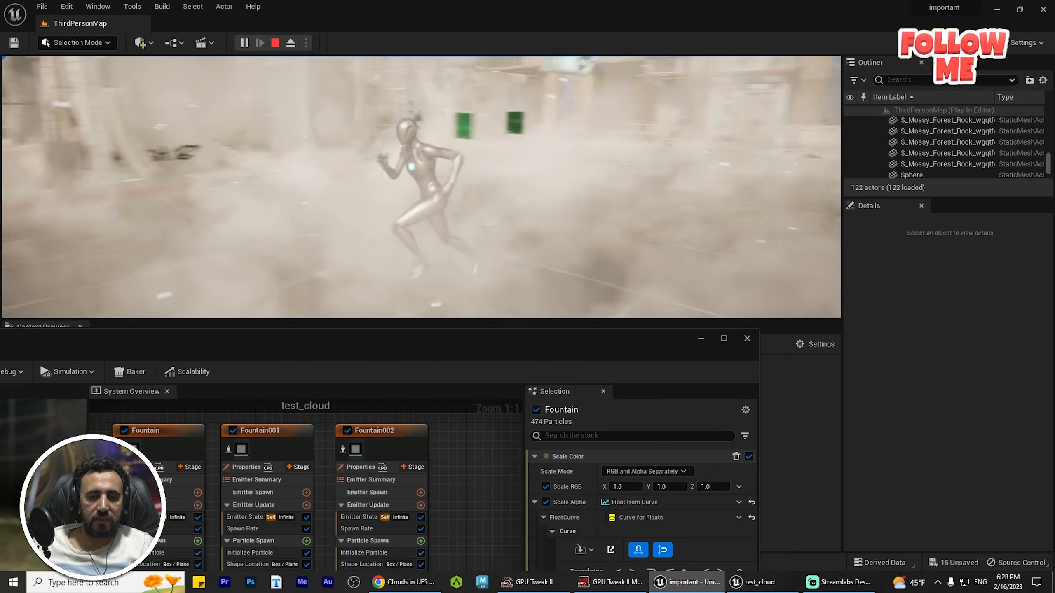
pyautogui.press('w')
pyautogui.press('s')
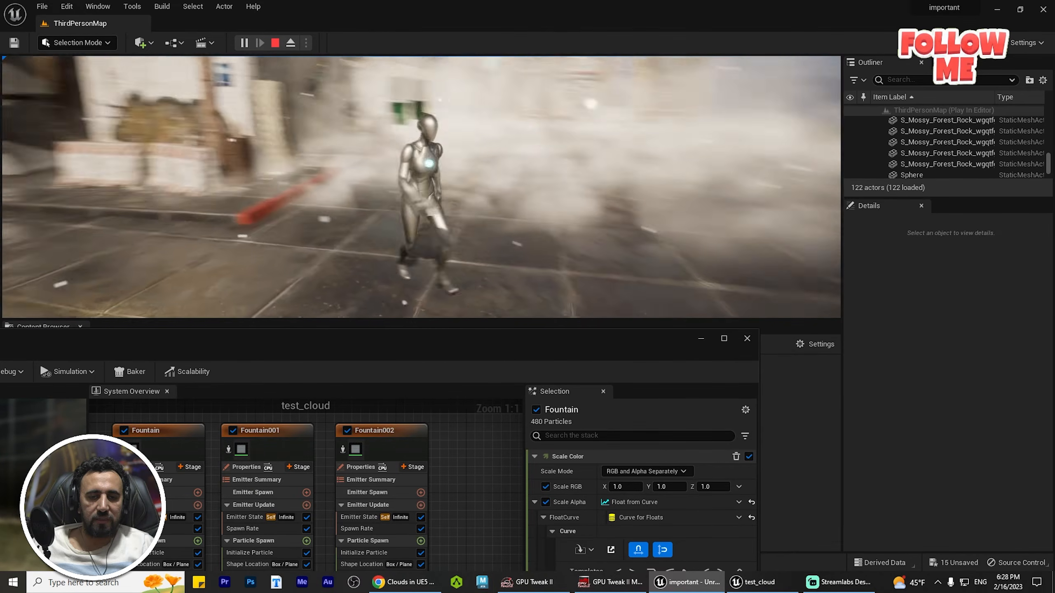
pyautogui.press('d')
pyautogui.press('Escape')
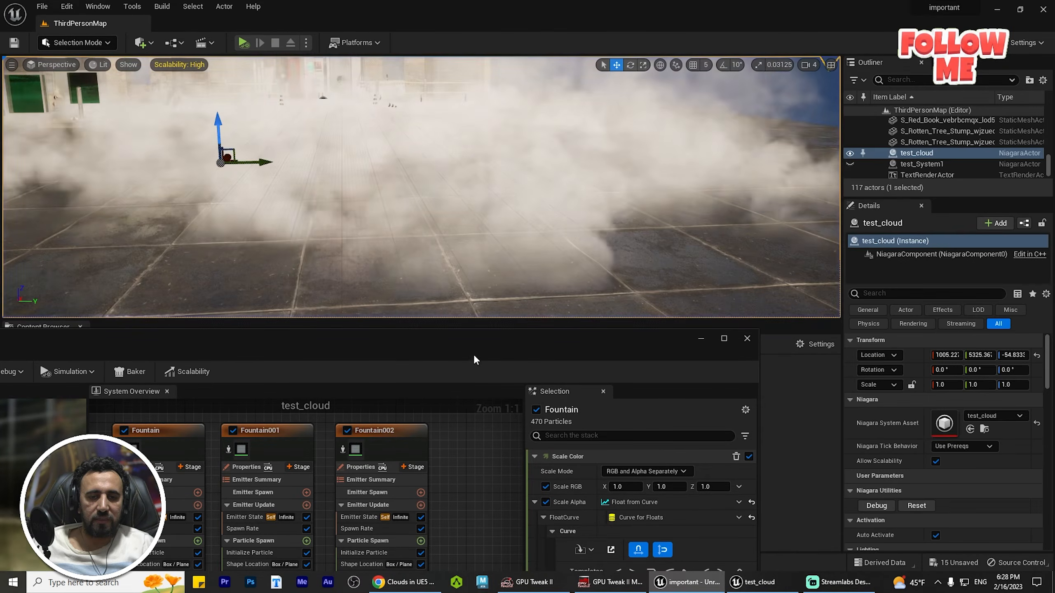
# Set Fountain's Spawn Rate to 400 and uncover the clouds in the level.
pyautogui.moveTo(473, 355); pyautogui.dragTo(494, 264)
pyautogui.click(176, 463)
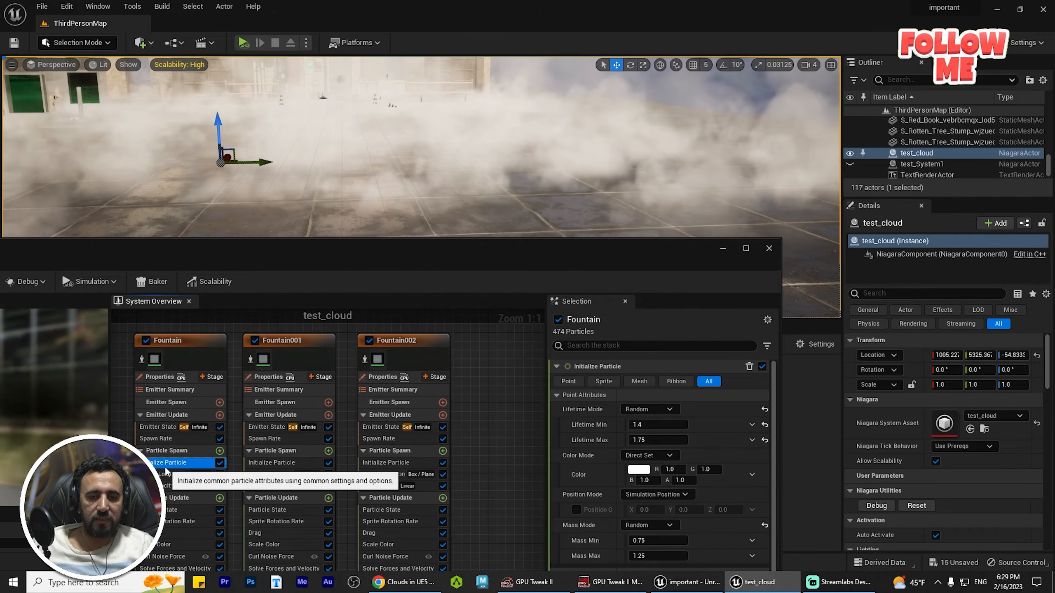
pyautogui.moveTo(626, 267); pyautogui.dragTo(575, 162)
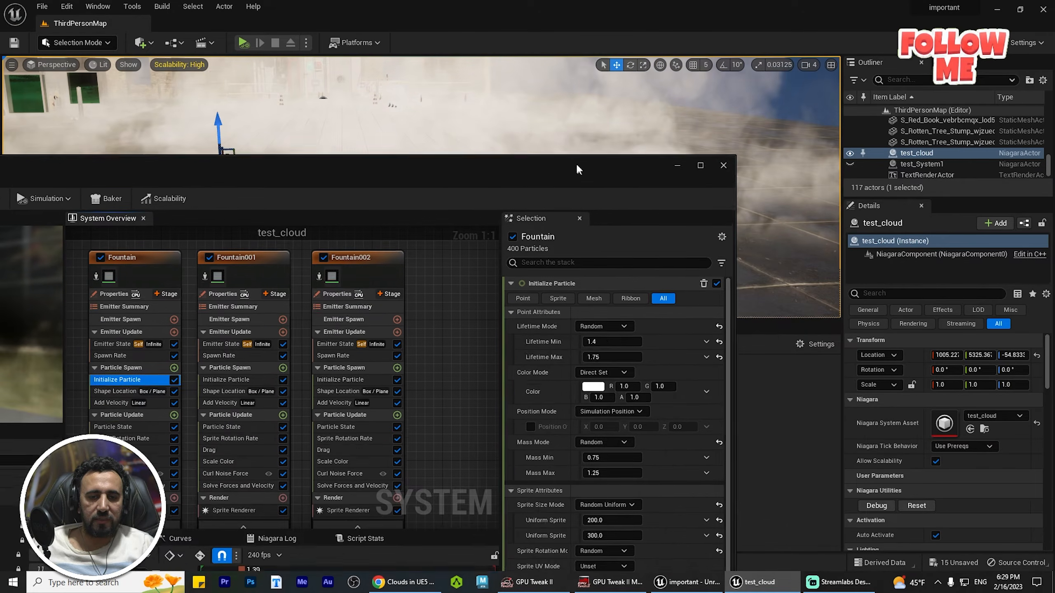
pyautogui.click(118, 351)
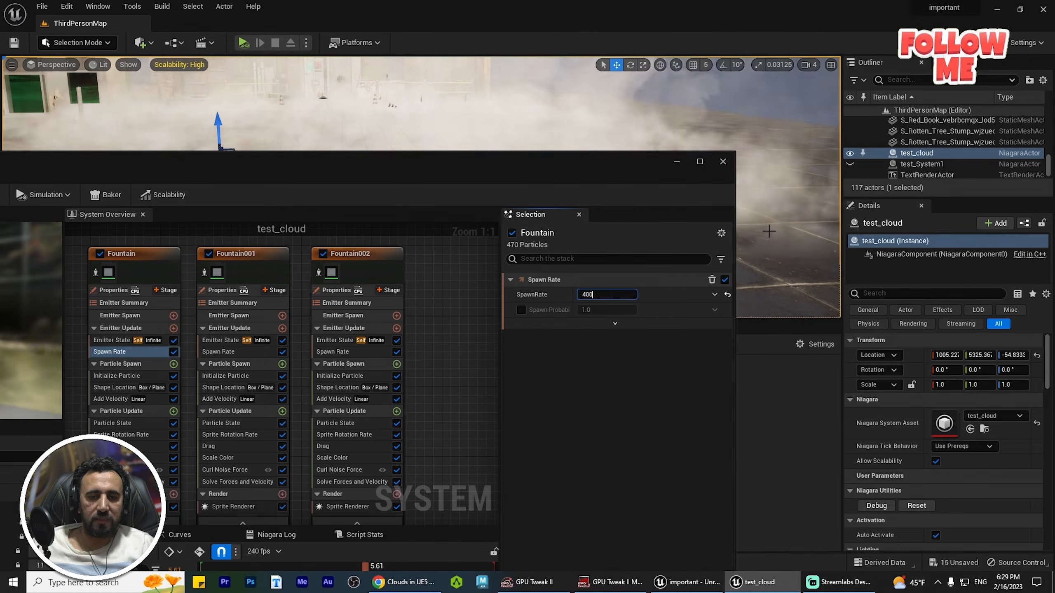
pyautogui.moveTo(508, 166); pyautogui.dragTo(371, 399)
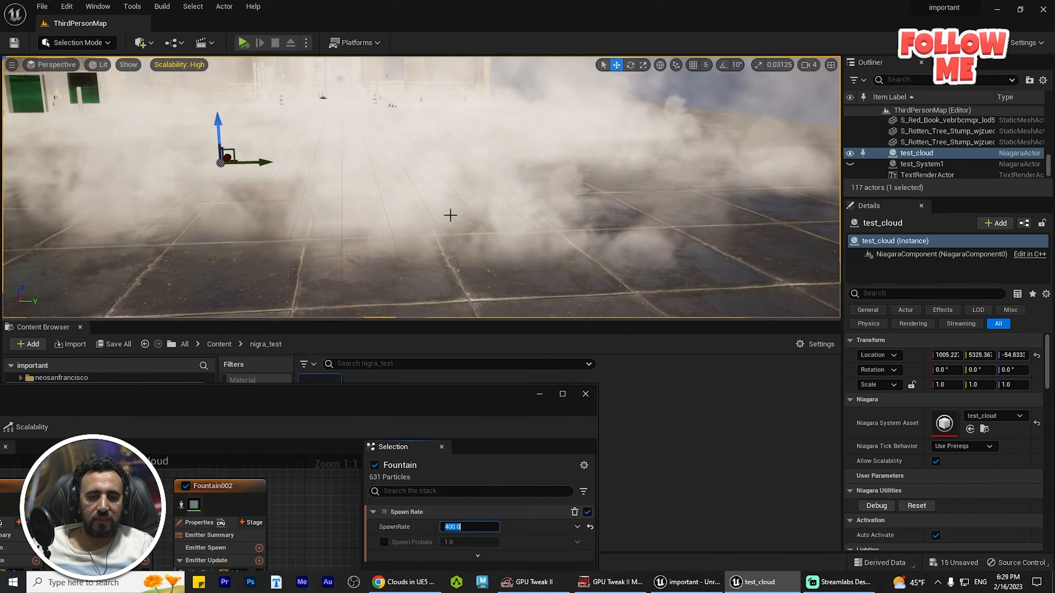
# Play-test the clouds with the new spawn rate, walking the character through them, and end the session.
pyautogui.rightClick(481, 233)
pyautogui.click(545, 515)
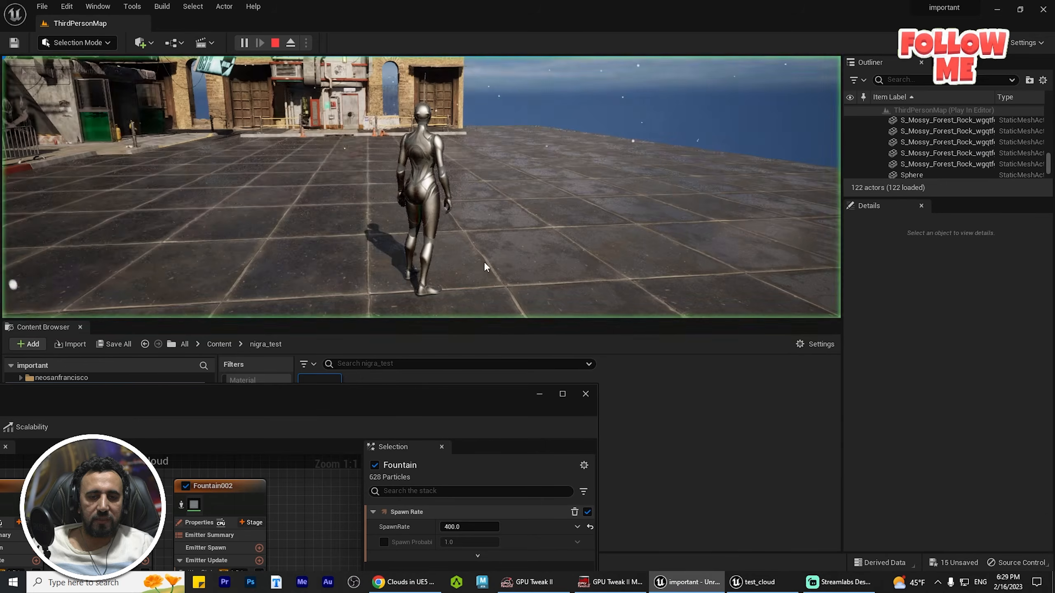
pyautogui.press('a')
pyautogui.press('w')
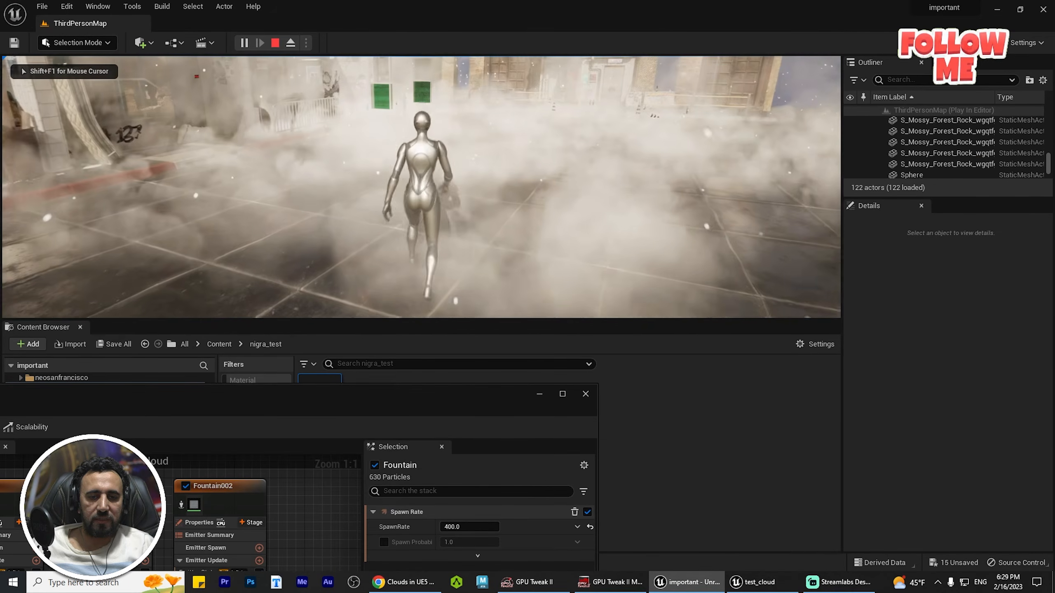
pyautogui.press('d')
pyautogui.press('w')
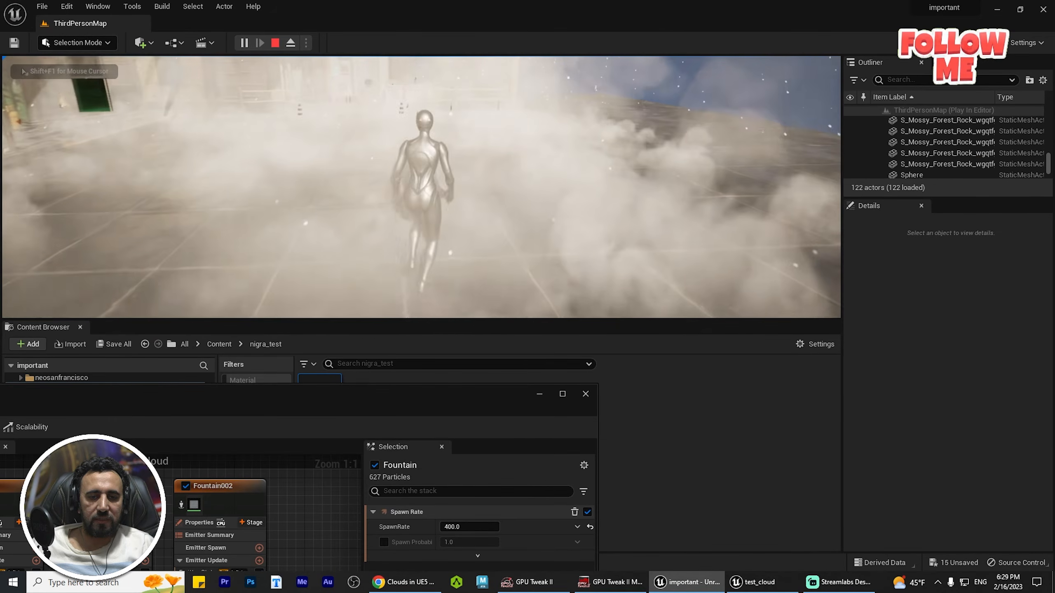
pyautogui.press('s')
pyautogui.press('Escape')
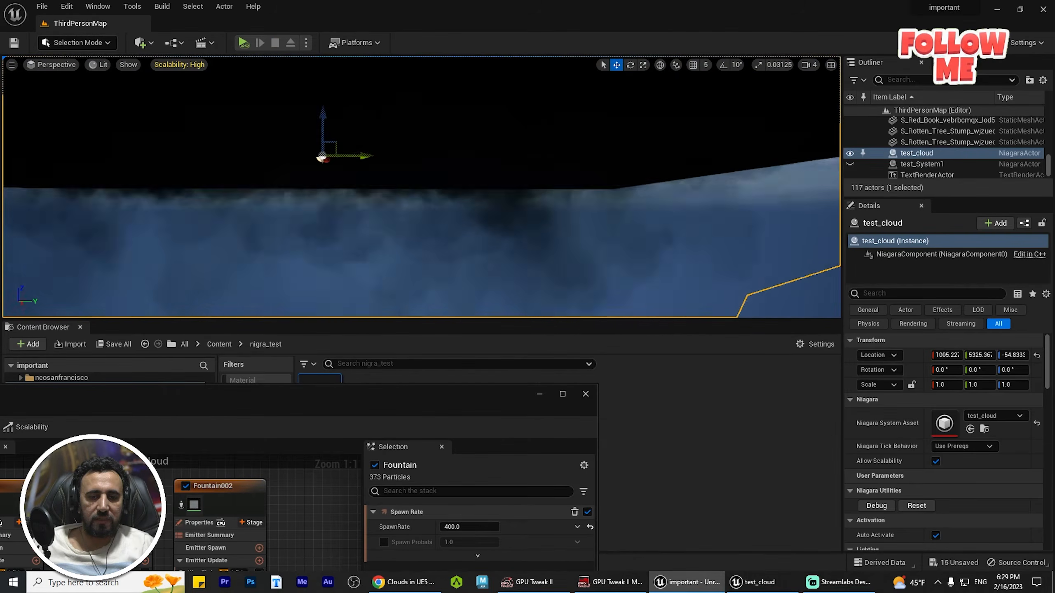
# Raise the test_cloud actor above the floor to a Z location of about 280 and check it from farther away.
pyautogui.moveTo(421, 187); pyautogui.dragTo(399, 124, button='right')
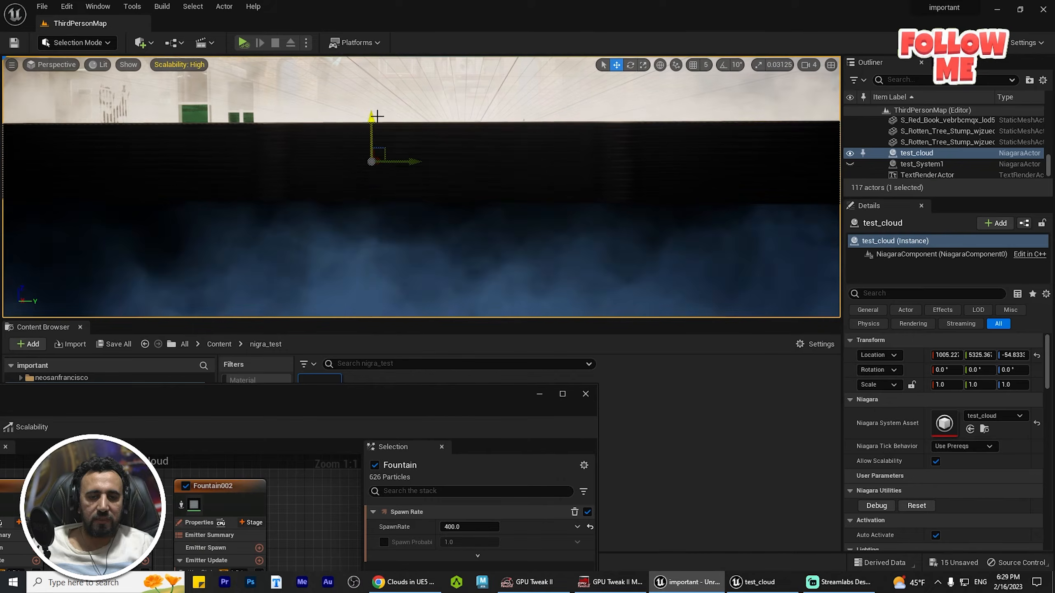
pyautogui.moveTo(421, 187)
pyautogui.mouseDown(button='right')
pyautogui.moveTo(412, 175)
pyautogui.moveTo(401, 191)
pyautogui.mouseUp(button='right')
pyautogui.moveTo(421, 187); pyautogui.dragTo(422, 137, button='middle')
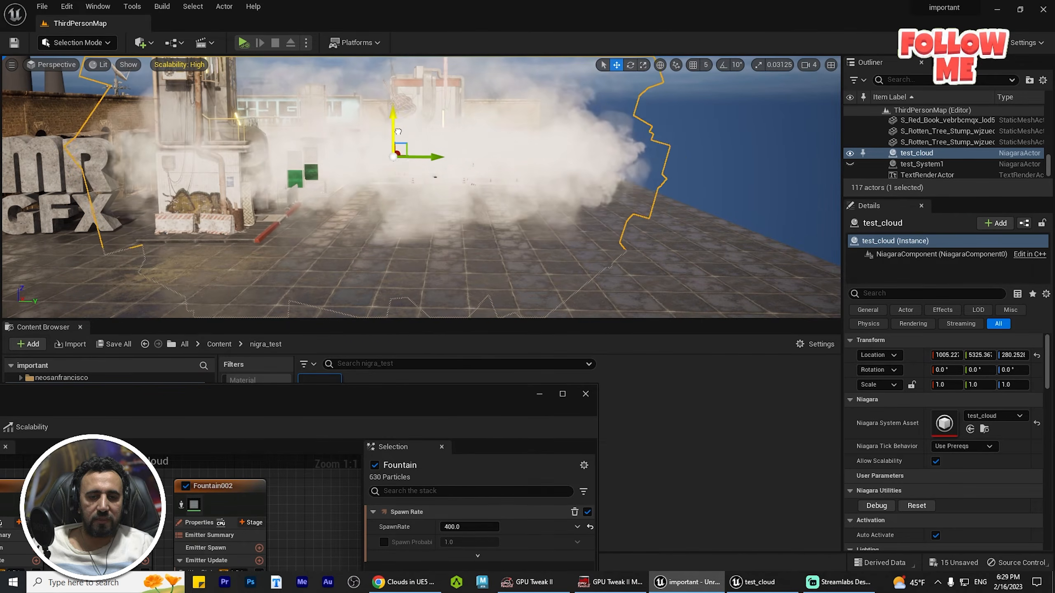
pyautogui.click(449, 266)
pyautogui.moveTo(449, 266); pyautogui.dragTo(446, 308, button='right')
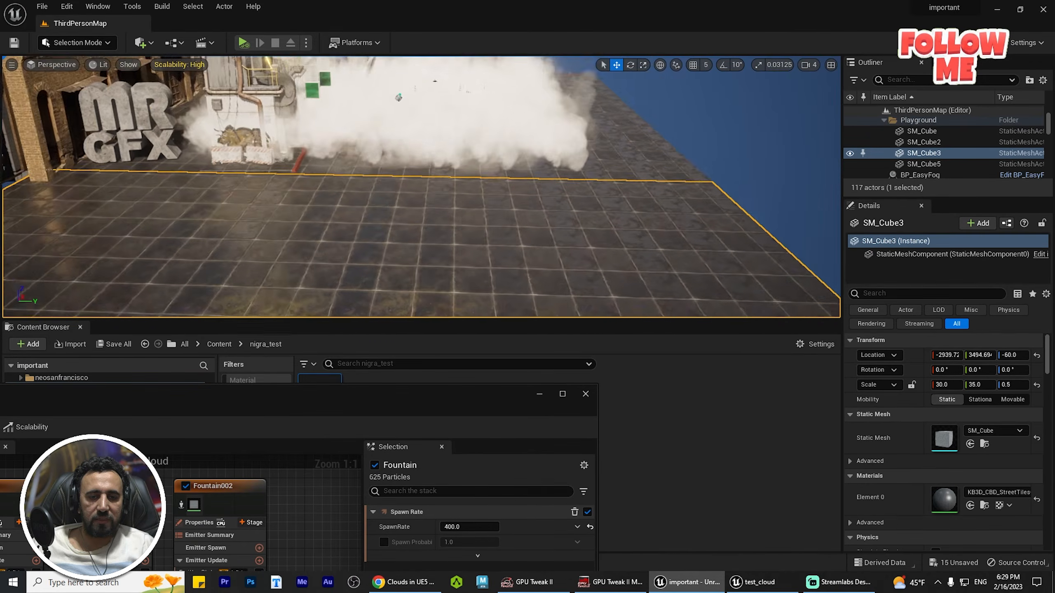
pyautogui.moveTo(421, 187)
pyautogui.mouseDown(button='right')
pyautogui.moveTo(420, 225)
pyautogui.moveTo(440, 229)
pyautogui.moveTo(437, 191)
pyautogui.mouseUp(button='right')
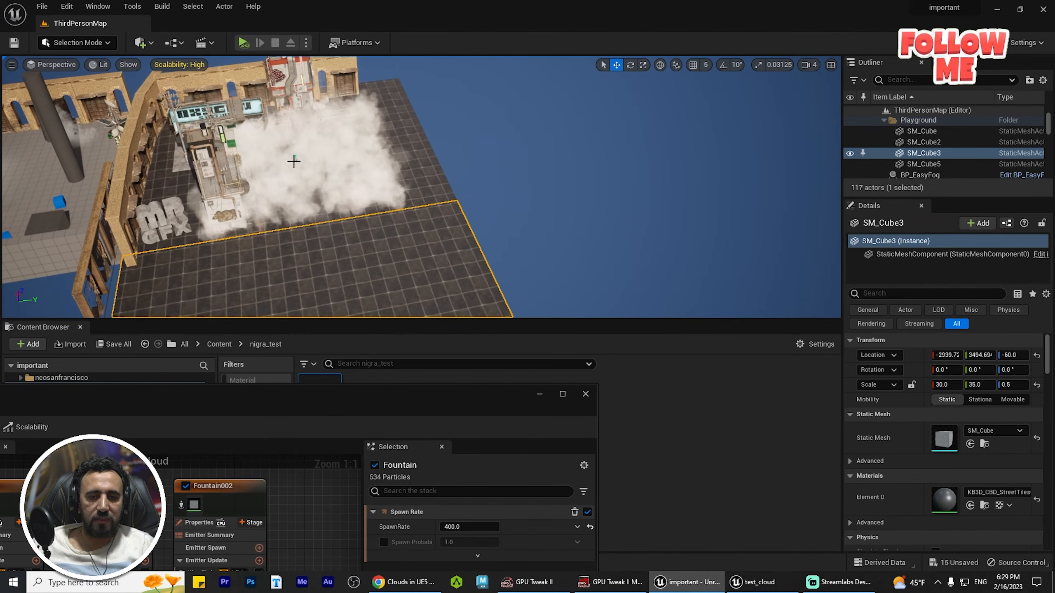
# Lower test_cloud to a Z location of about 184.6 and try stretching it horizontally, to about 4 times in X and wider in Y.
pyautogui.click(308, 166)
pyautogui.moveTo(307, 166); pyautogui.dragTo(276, 162, button='right')
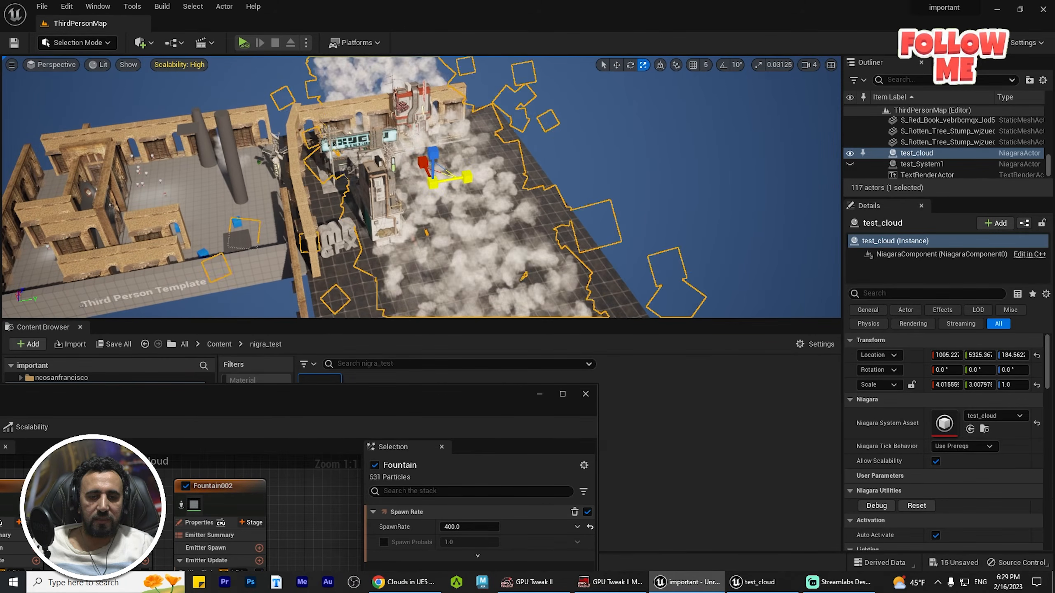
pyautogui.moveTo(467, 178); pyautogui.dragTo(494, 174)
# Restore test_cloud's X and Y scale to 1, set its Z scale to about 4, and move it to about X 412.7, Y 4728.9.
pyautogui.moveTo(443, 222); pyautogui.dragTo(467, 227, button='right')
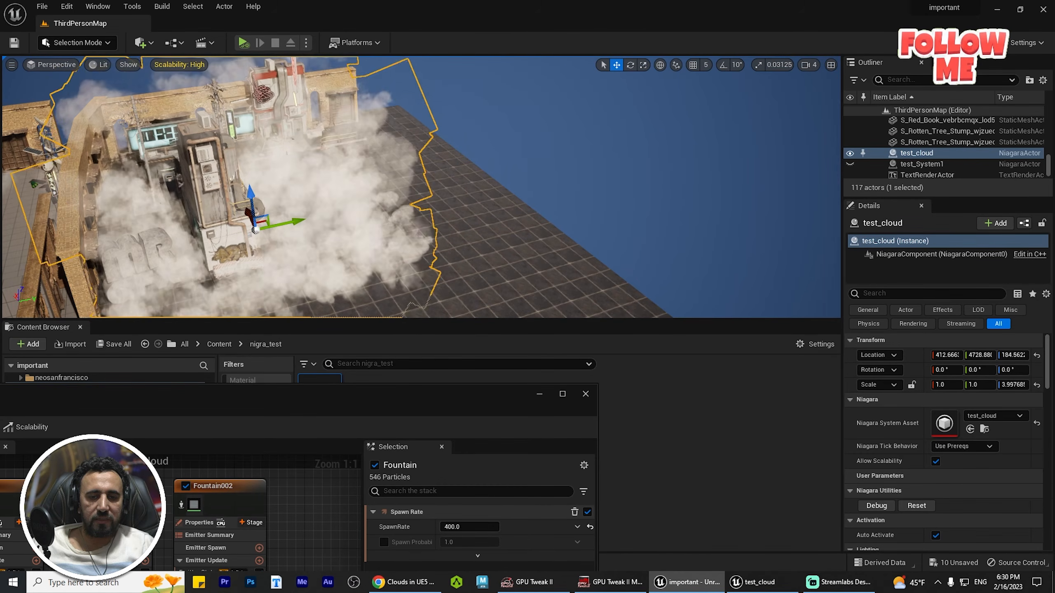
pyautogui.moveTo(422, 187); pyautogui.dragTo(395, 192, button='right')
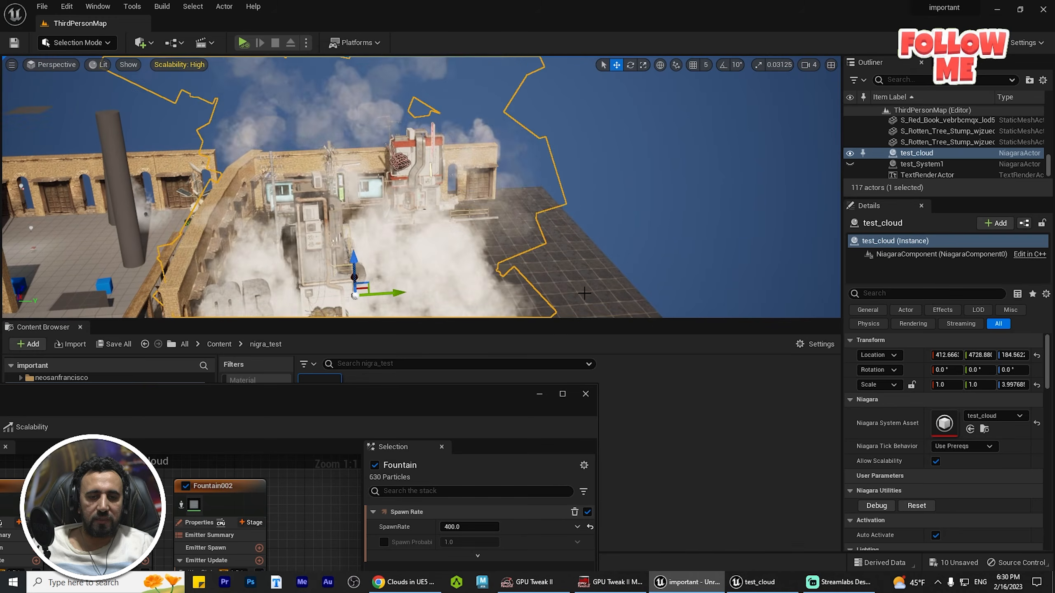
# Deselect the cloud by selecting the SM_Cube2 floor, make the level viewport taller, and close the test_cloud Niagara editor window.
pyautogui.click(568, 275)
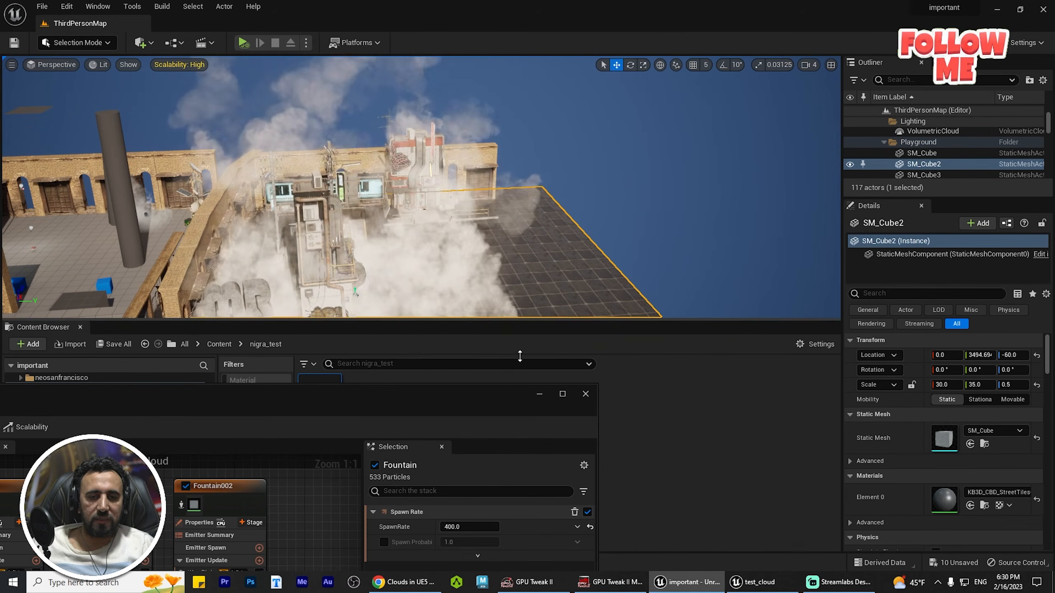
pyautogui.moveTo(519, 321); pyautogui.dragTo(510, 378)
pyautogui.click(585, 393)
pyautogui.press('f')
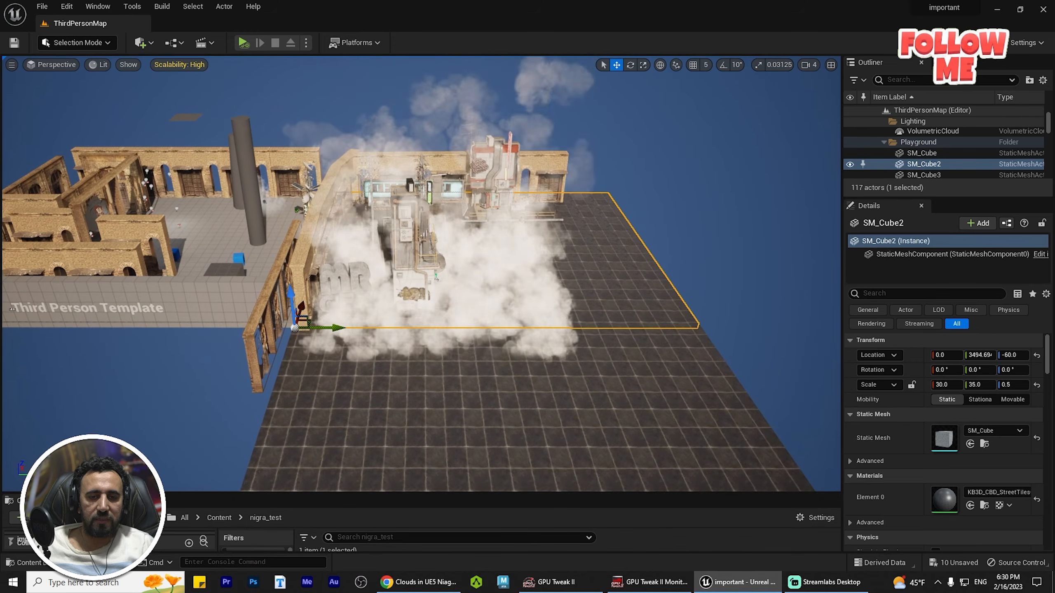
# Play-test from the floor beside the clouds, running the character through the fog and into the alley between the buildings.
pyautogui.rightClick(513, 354)
pyautogui.click(557, 344)
pyautogui.press('w')
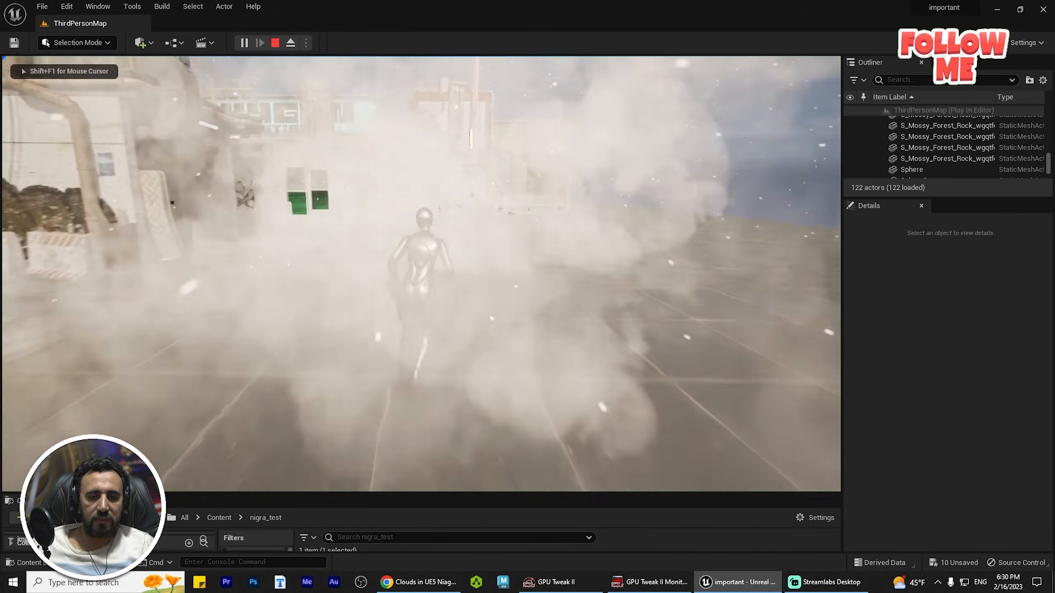
pyautogui.press('w')
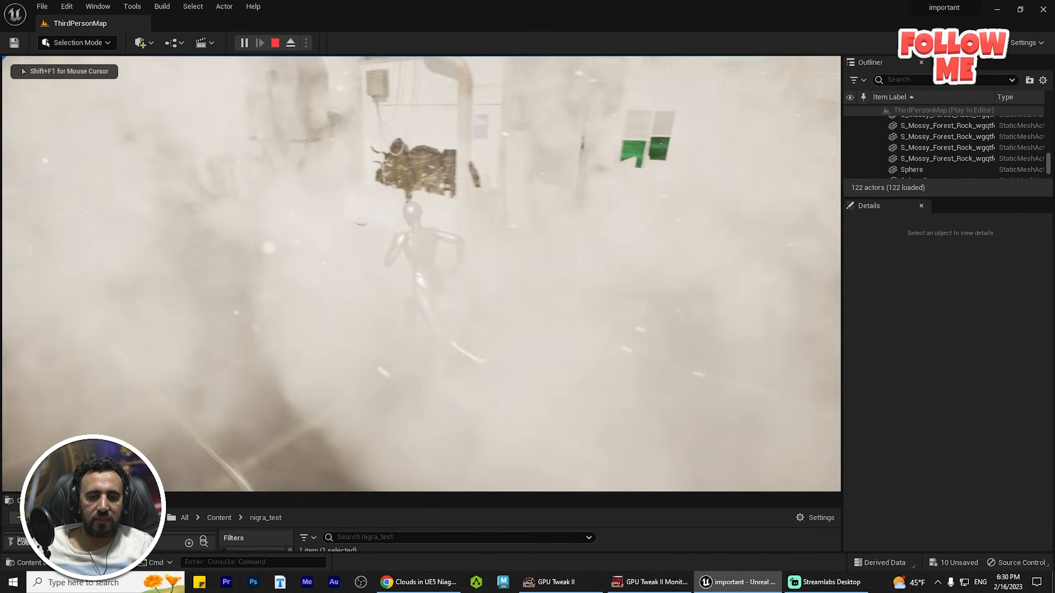
pyautogui.press('w')
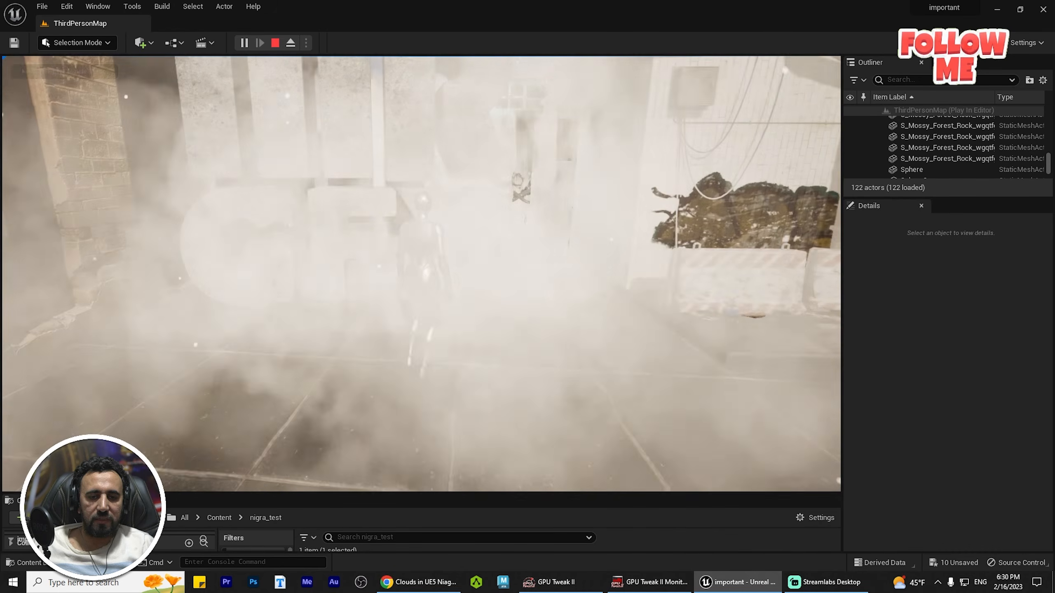
pyautogui.press('w')
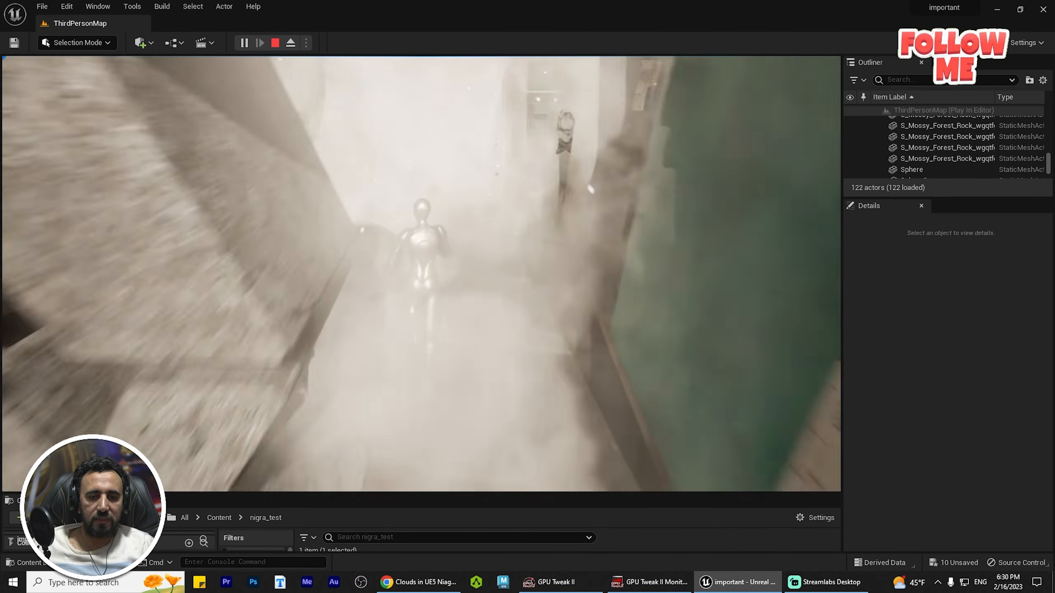
pyautogui.press('w')
pyautogui.press('d')
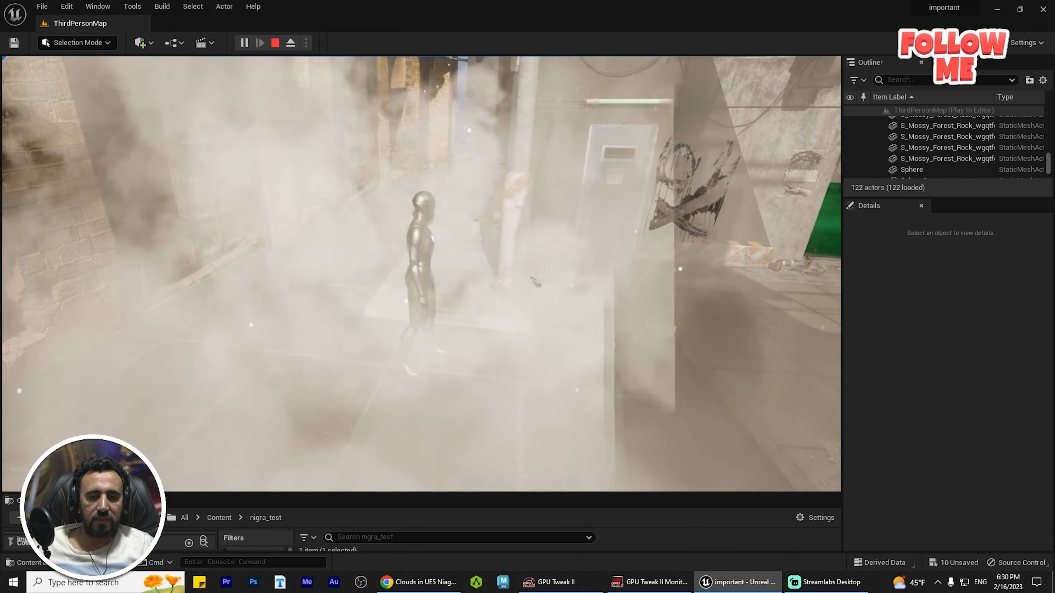
pyautogui.press('w')
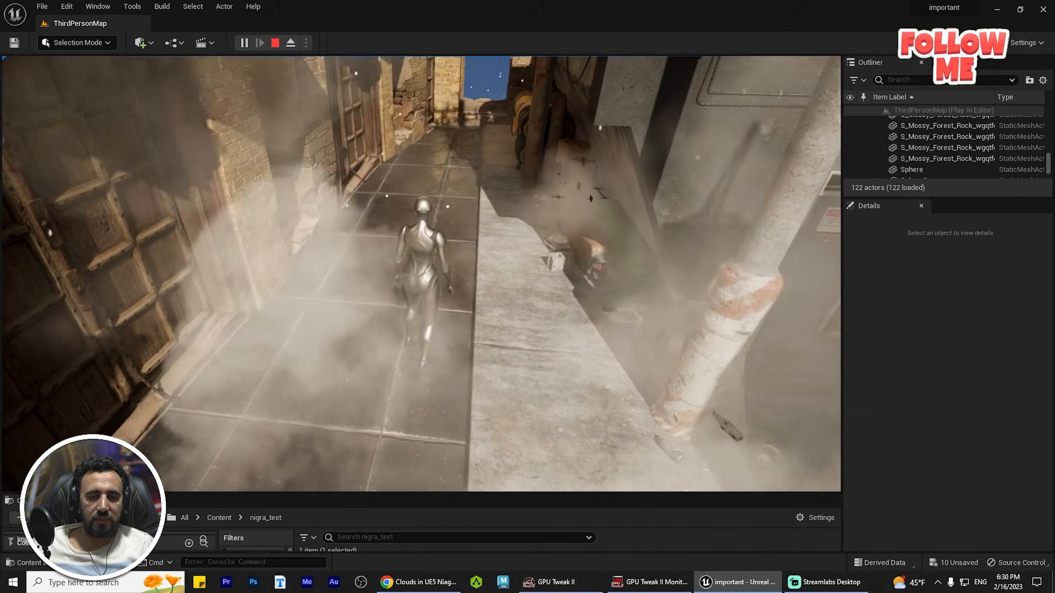
pyautogui.press('w')
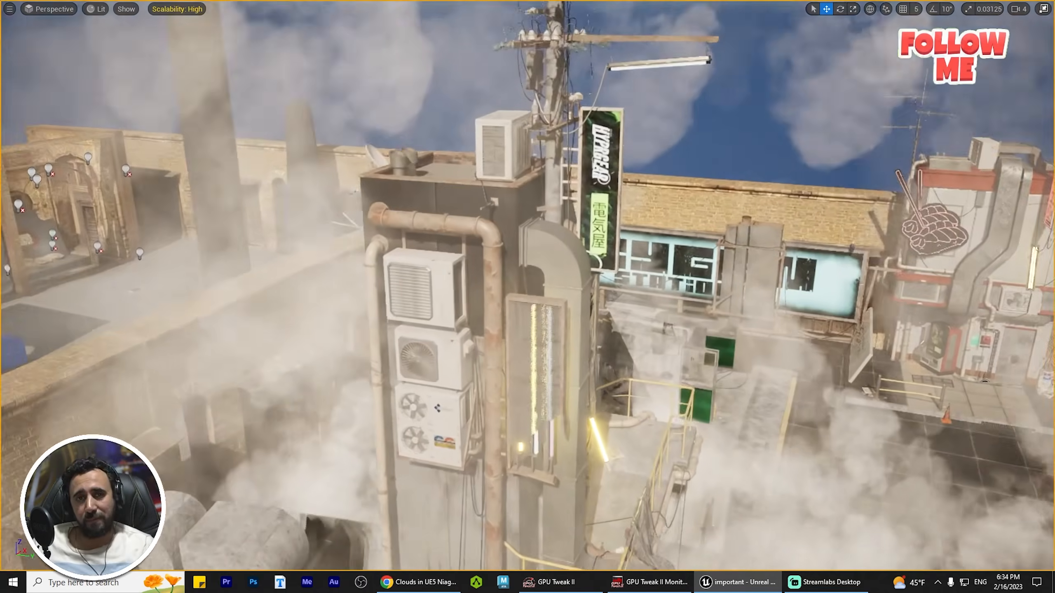
# Examine the finished clouds in the full-screen viewport, from close to the rooftops out to an overview of the whole scene.
pyautogui.press('w')
pyautogui.moveTo(528, 297); pyautogui.dragTo(489, 166, button='right')
pyautogui.press('s')
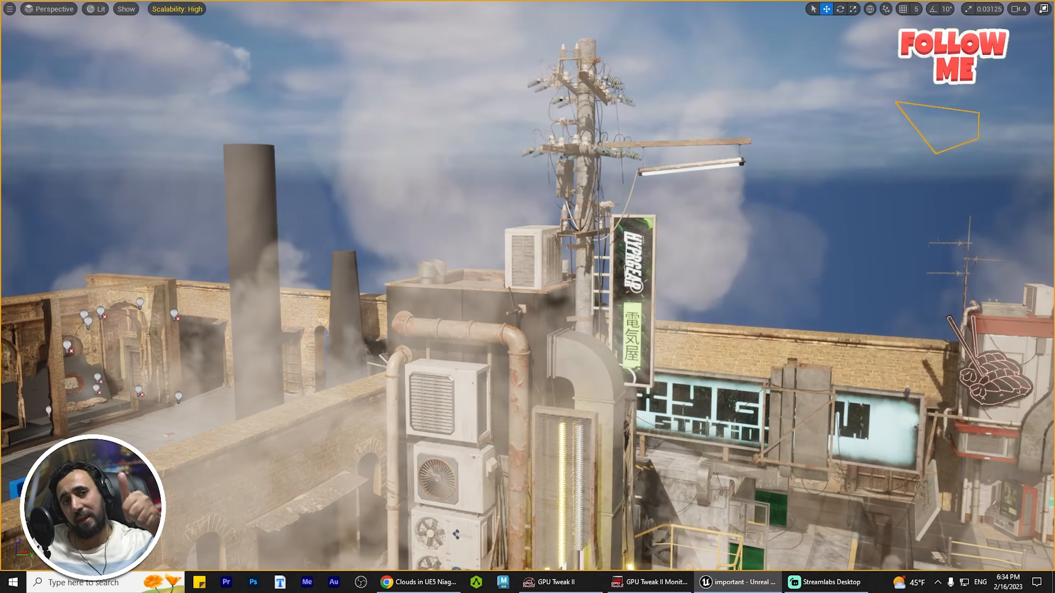
pyautogui.moveTo(528, 296)
pyautogui.mouseDown(button='right')
pyautogui.moveTo(526, 308)
pyautogui.moveTo(517, 298)
pyautogui.mouseUp(button='right')
pyautogui.moveTo(528, 297); pyautogui.dragTo(545, 333, button='right')
pyautogui.press('s')
pyautogui.moveTo(527, 297); pyautogui.dragTo(517, 270, button='right')
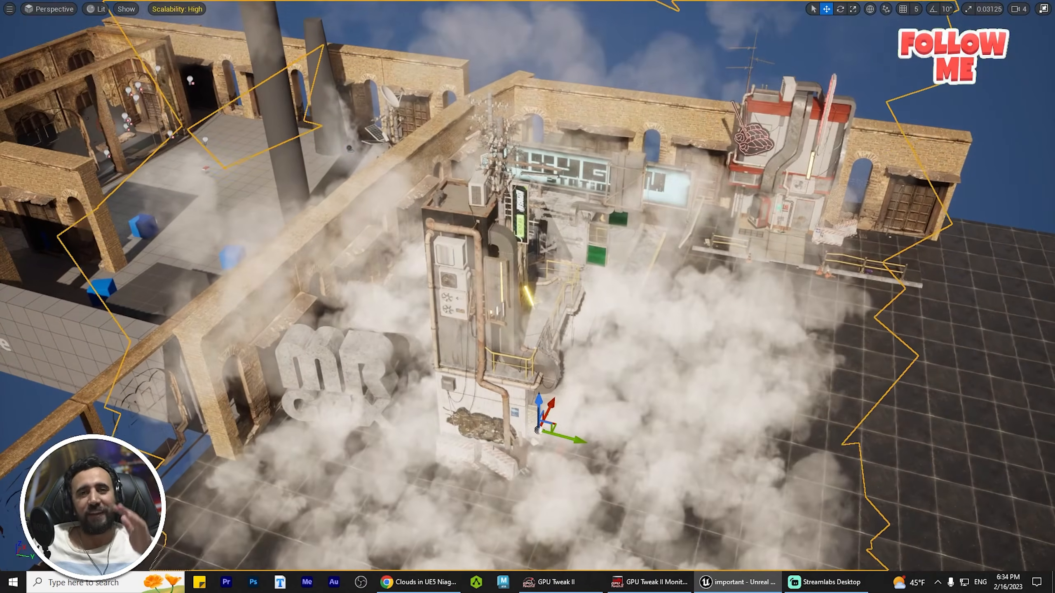